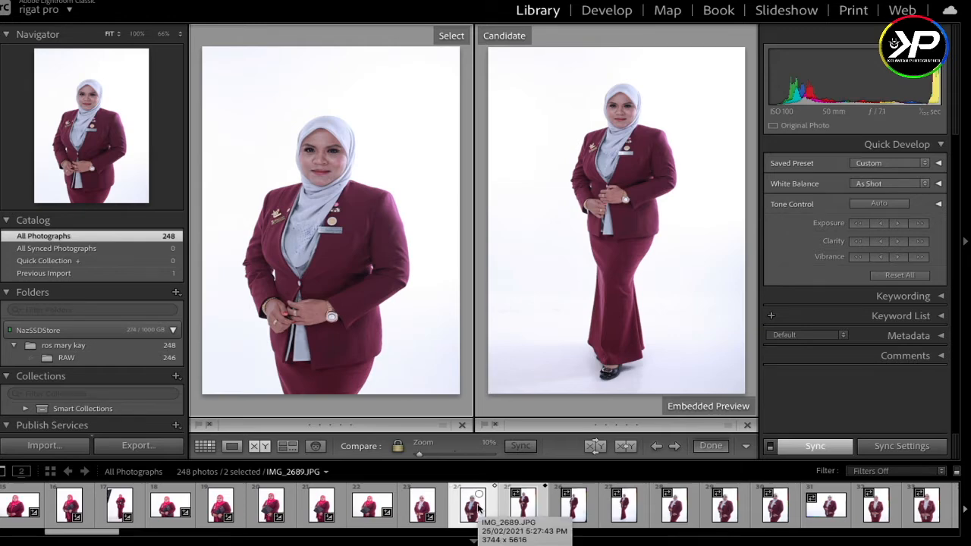
# Step: Open IMG_2689.CR2 in Develop's Reference View with IMG_2689.JPG set as the reference photo
pyautogui.moveTo(476, 508); pyautogui.dragTo(390, 395)
pyautogui.click(633, 20)
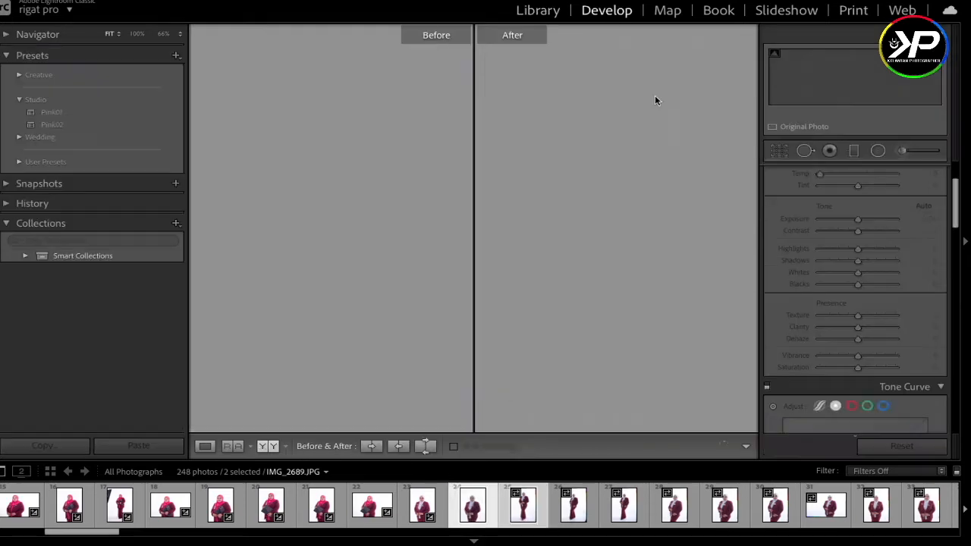
pyautogui.click(425, 505)
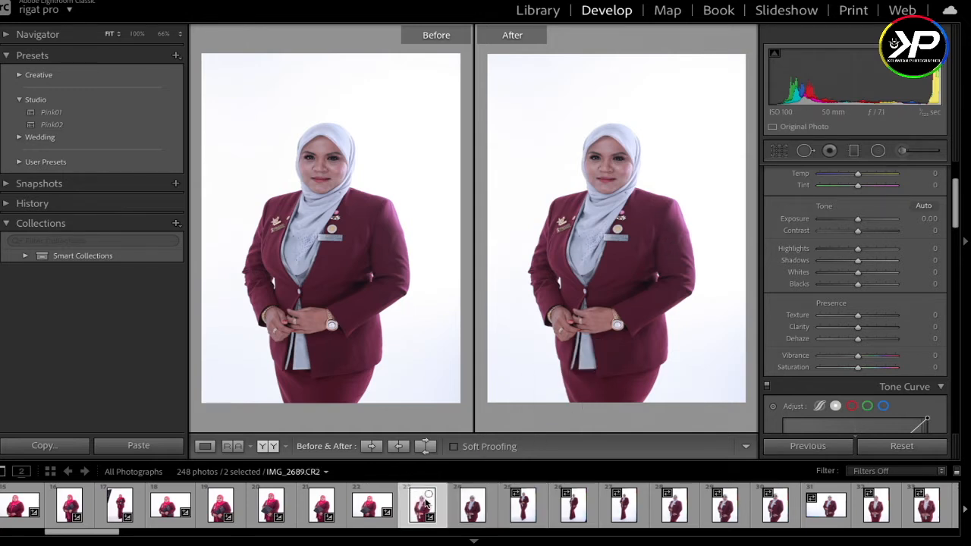
pyautogui.click(233, 446)
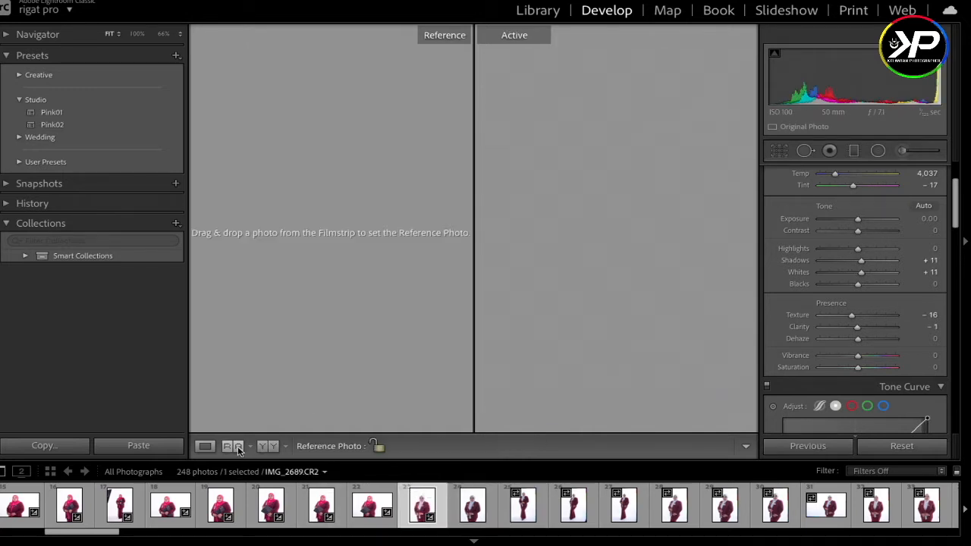
pyautogui.moveTo(471, 507); pyautogui.dragTo(386, 371)
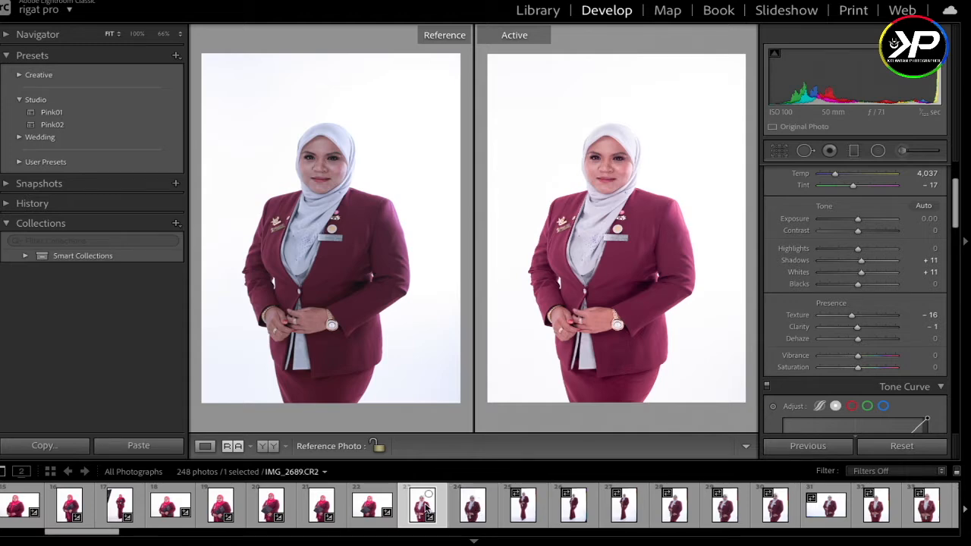
# Step: Compare the face and jacket close up in the reference JPG and the active CR2 photo, returning both to full view
pyautogui.click(615, 161)
pyautogui.click(324, 158)
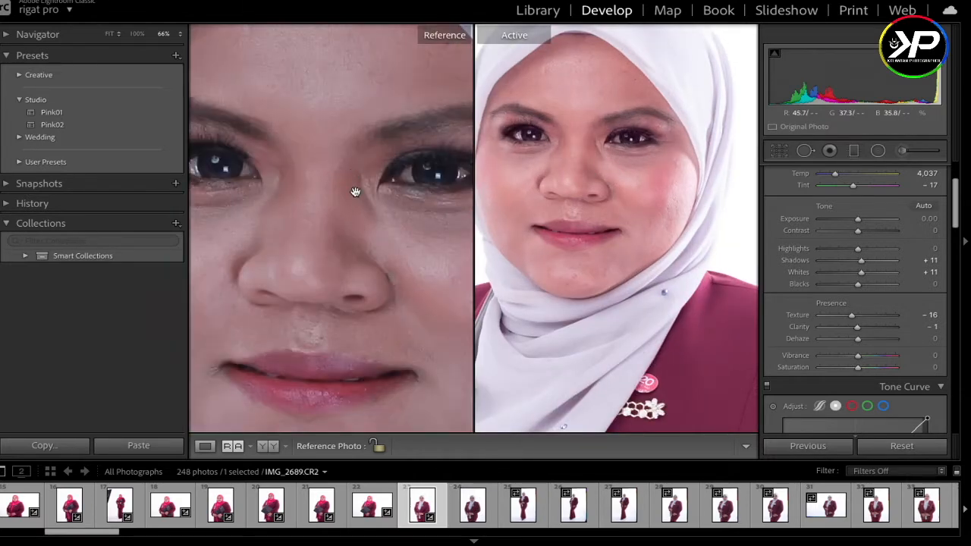
pyautogui.click(355, 194)
pyautogui.click(531, 228)
pyautogui.click(364, 242)
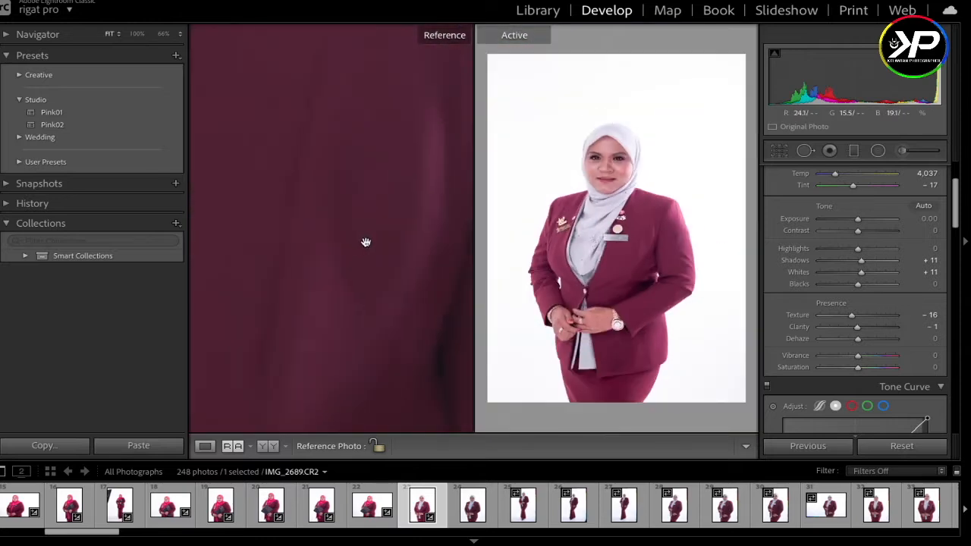
pyautogui.click(653, 228)
pyautogui.click(652, 228)
pyautogui.click(433, 239)
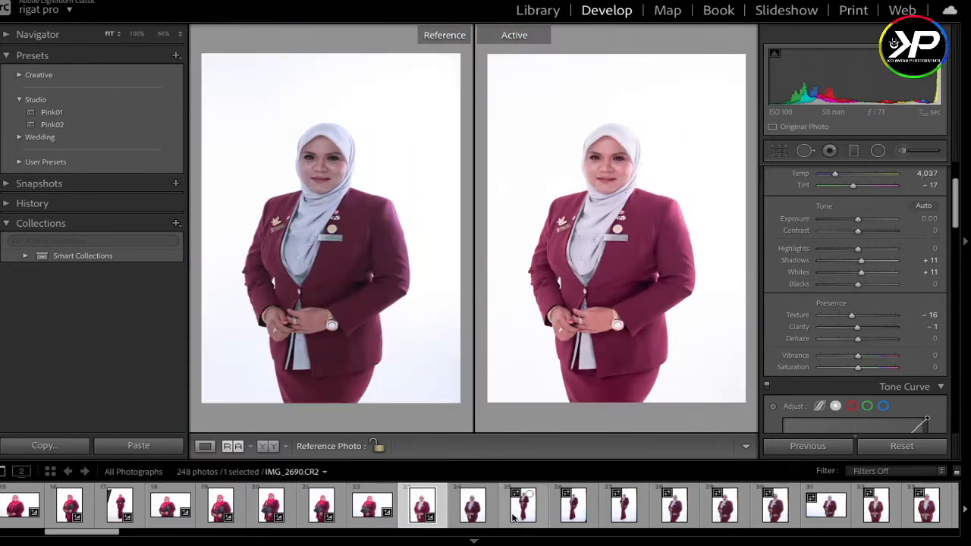
pyautogui.click(474, 516)
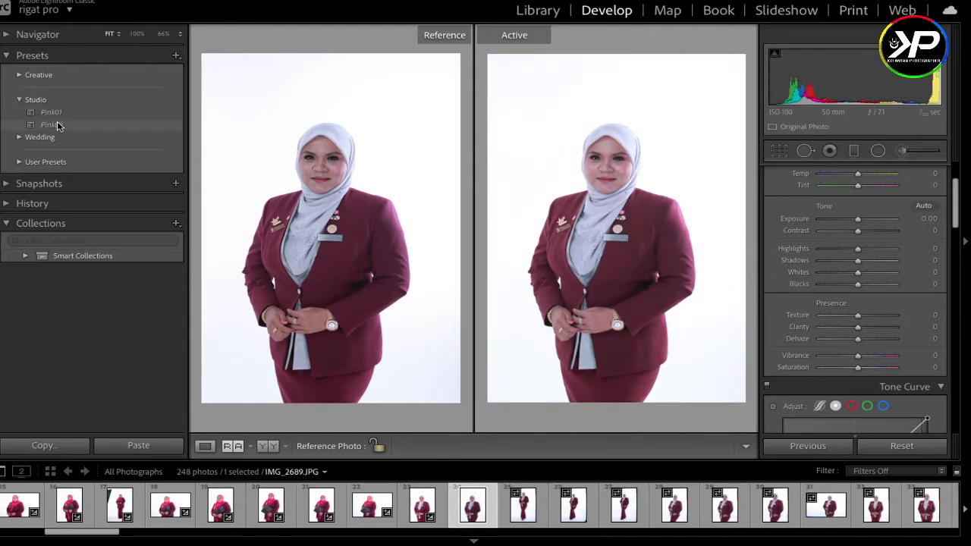
# Step: Save the develop settings of IMG_2689.CR2 as a preset named Pink03 in the Studio group
pyautogui.click(423, 508)
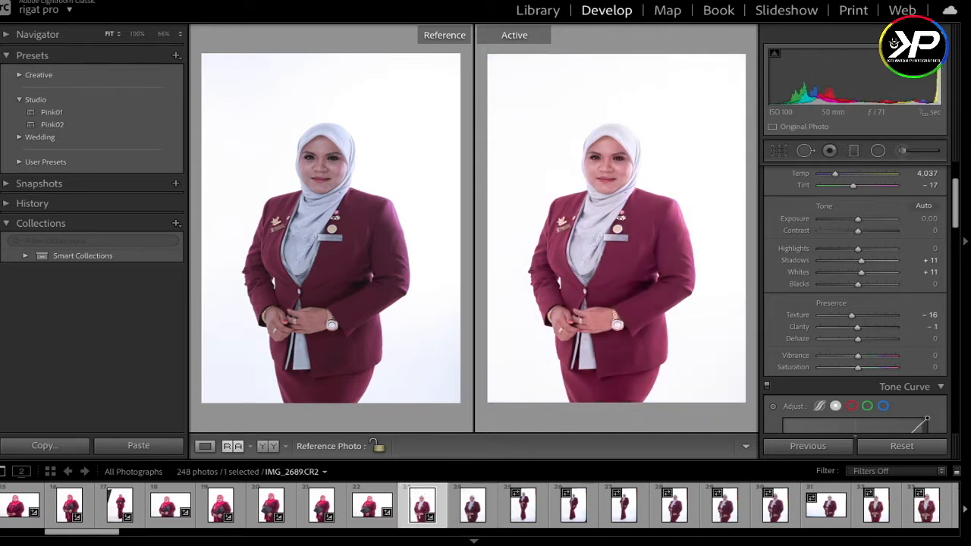
pyautogui.click(177, 55)
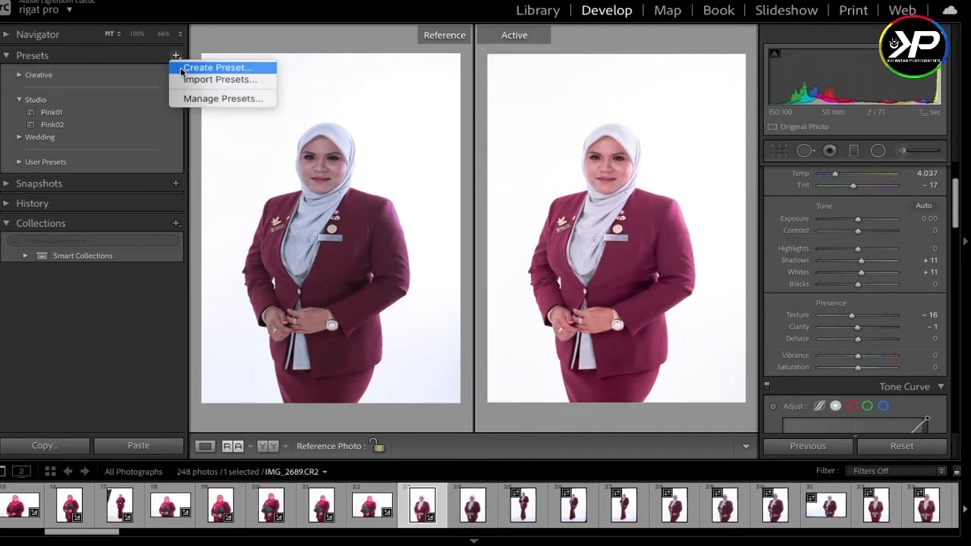
pyautogui.click(182, 70)
pyautogui.write('Pink03')
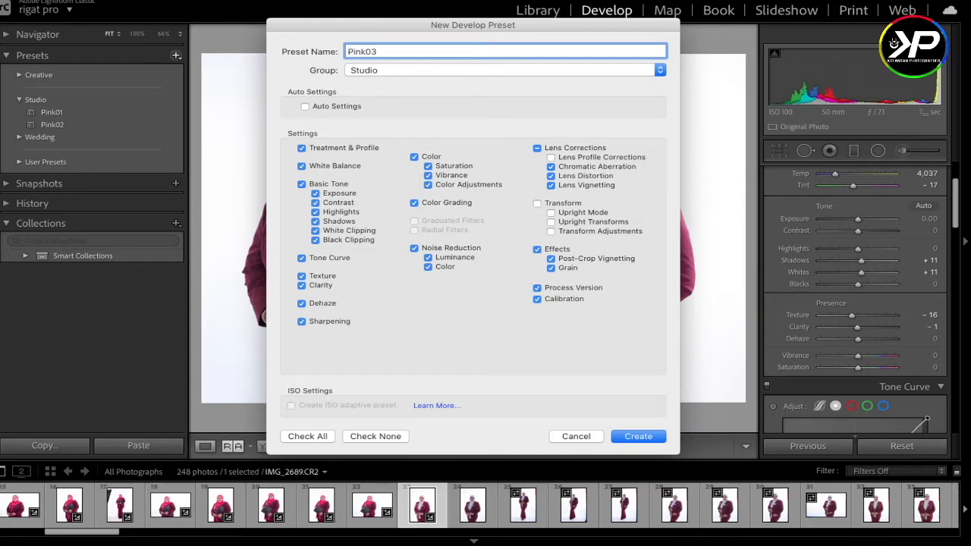
pyautogui.press('Return')
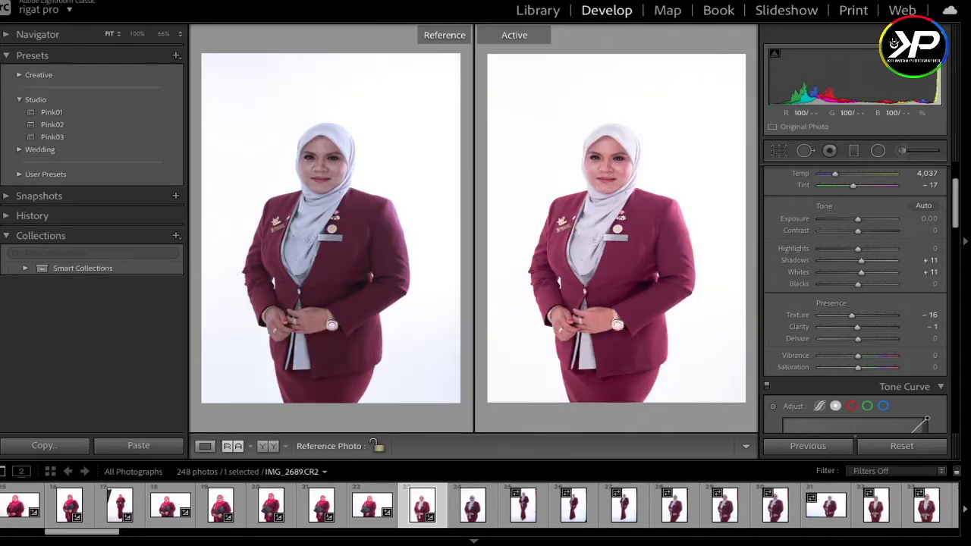
# Step: Try the Pink03 preset on IMG_2689.JPG and undo it
pyautogui.click(474, 513)
pyautogui.click(61, 138)
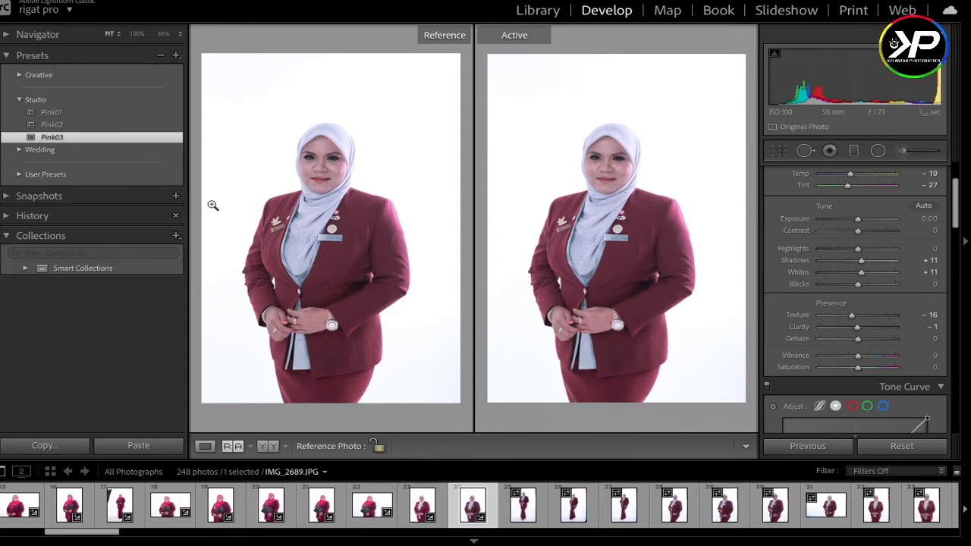
pyautogui.hotkey('ctrl', 'z')
# Step: Copy the develop settings from IMG_2689.CR2 and paste them onto IMG_2690.CR2
pyautogui.click(421, 505)
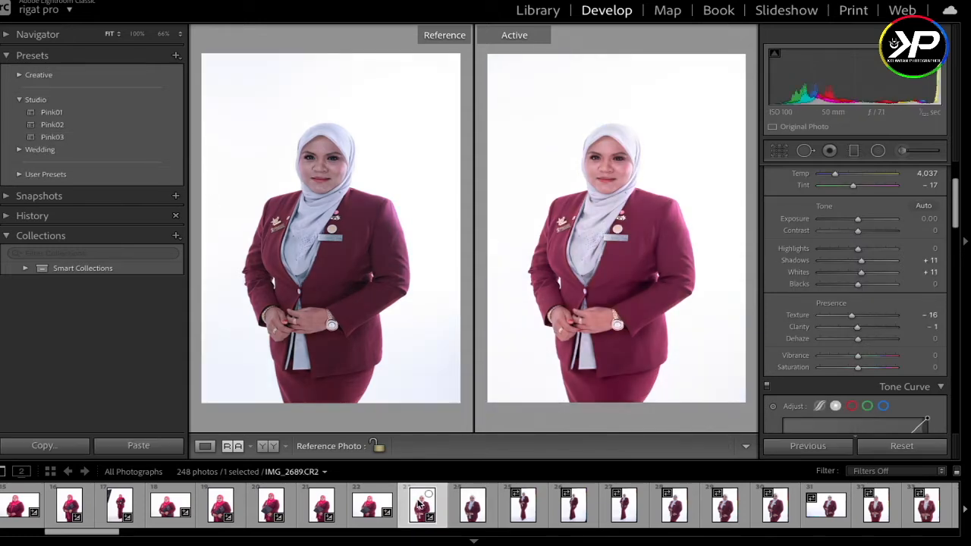
pyautogui.hotkey('ctrl', 'shift', 'c')
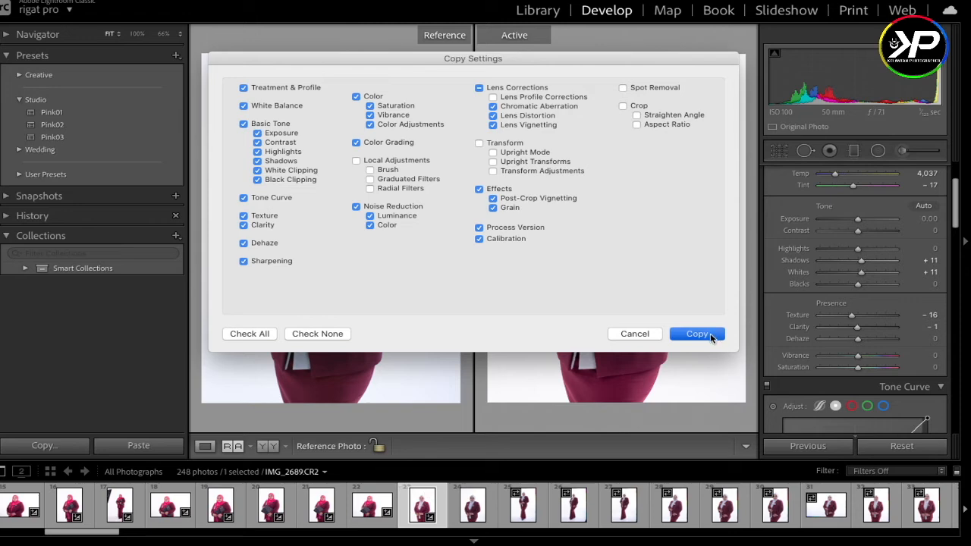
pyautogui.press('Return')
pyautogui.click(472, 506)
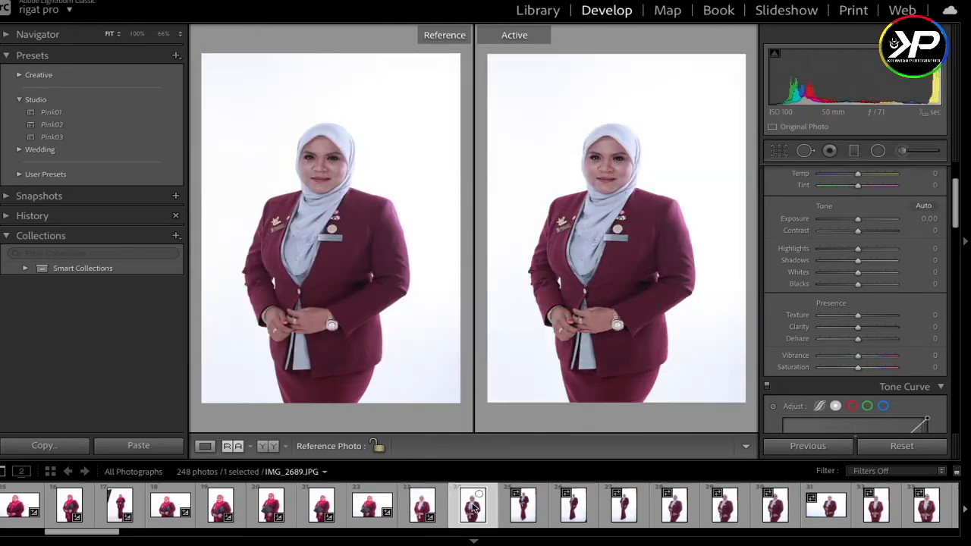
pyautogui.click(523, 506)
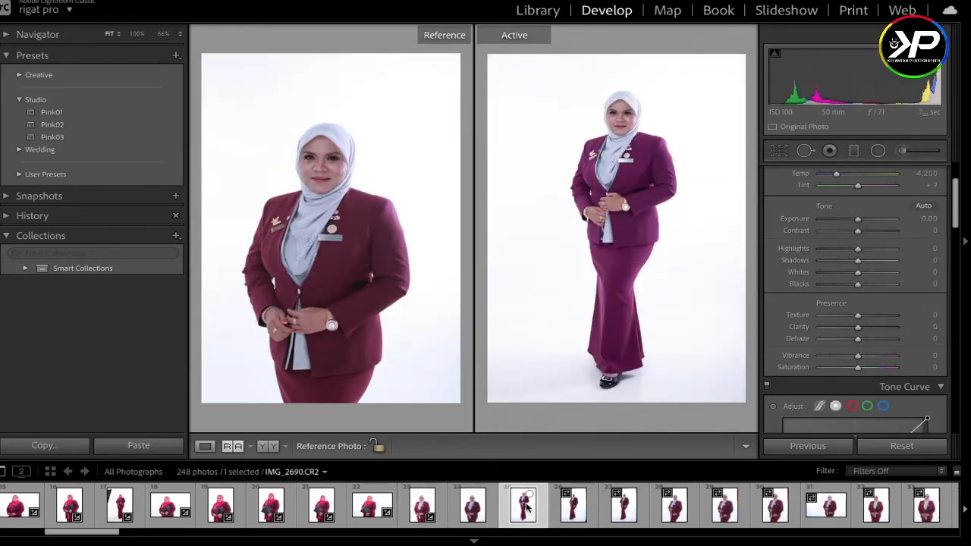
pyautogui.hotkey('ctrl', 'shift', 'v')
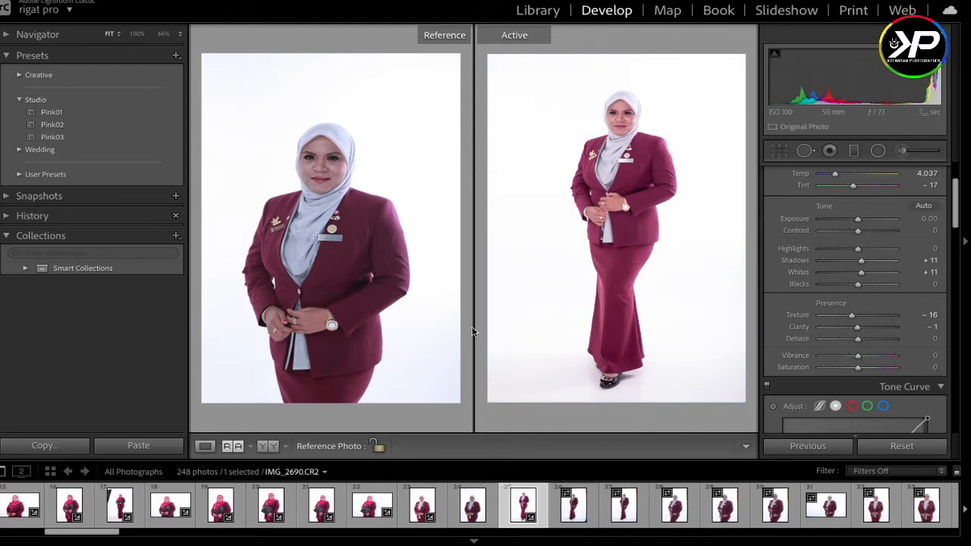
# Step: Update the Pink03 preset with the current settings and apply it to IMG_2691.CR2
pyautogui.rightClick(93, 137)
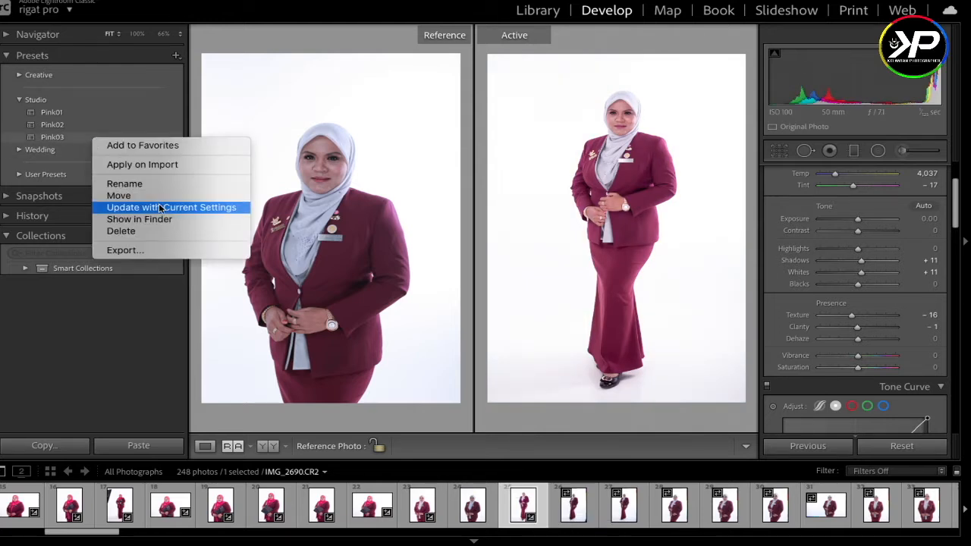
pyautogui.click(161, 208)
pyautogui.click(638, 403)
pyautogui.click(573, 505)
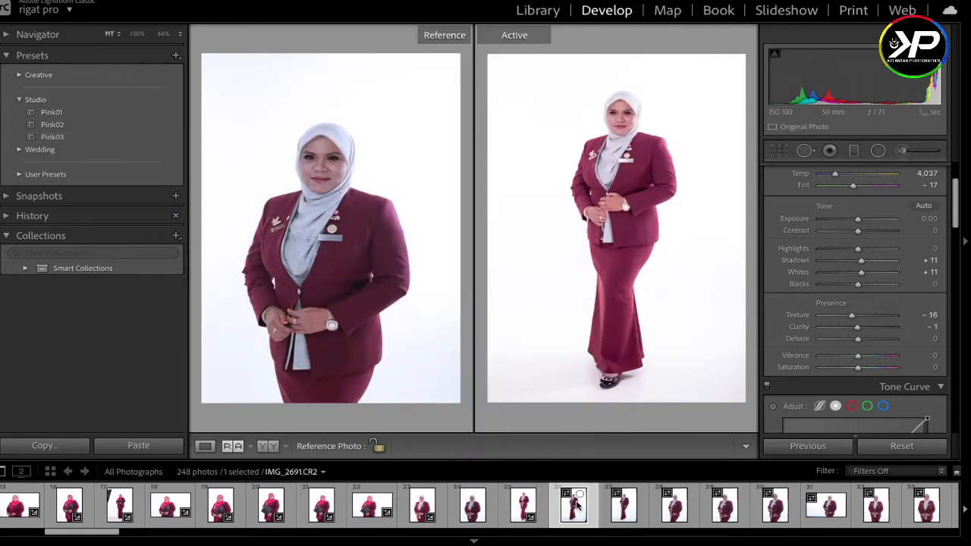
pyautogui.click(64, 140)
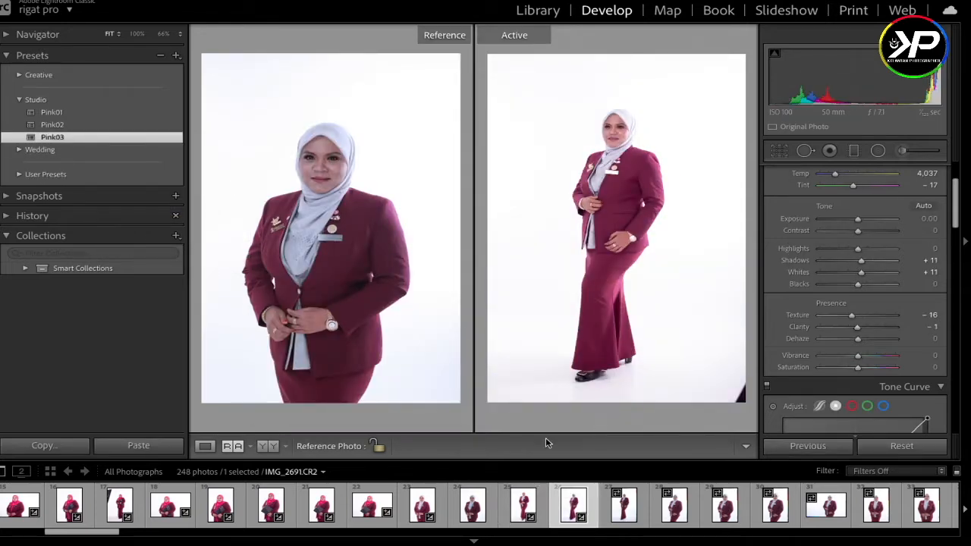
# Step: Leave Reference View for Before/After and crop IMG_2691.CR2 slightly tighter to cut off the dark lower corner
pyautogui.click(779, 150)
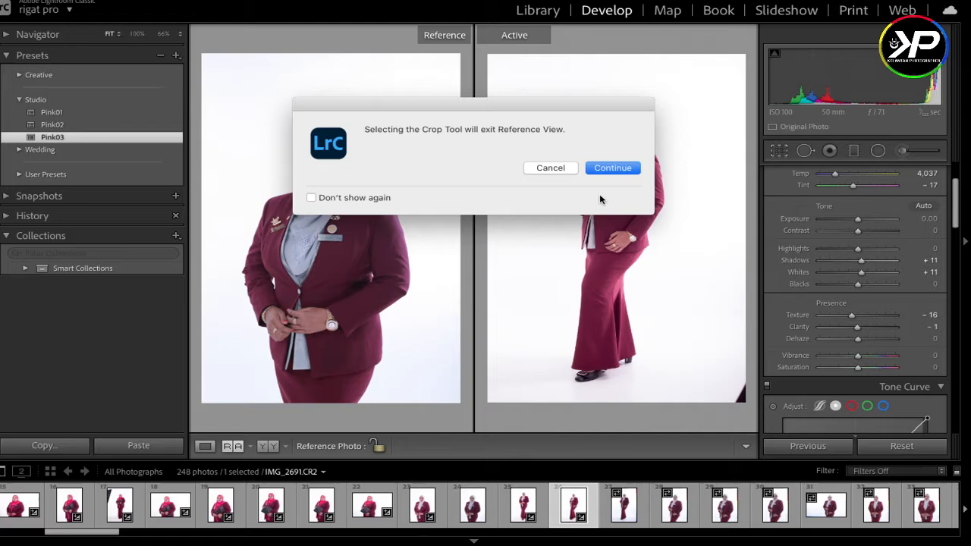
pyautogui.click(552, 168)
pyautogui.click(262, 446)
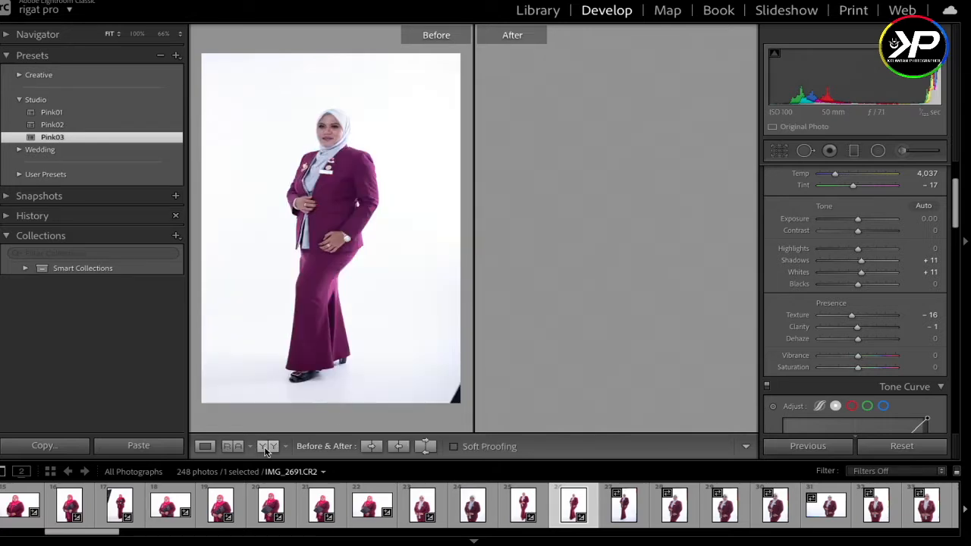
pyautogui.click(779, 150)
pyautogui.moveTo(620, 418); pyautogui.dragTo(612, 409)
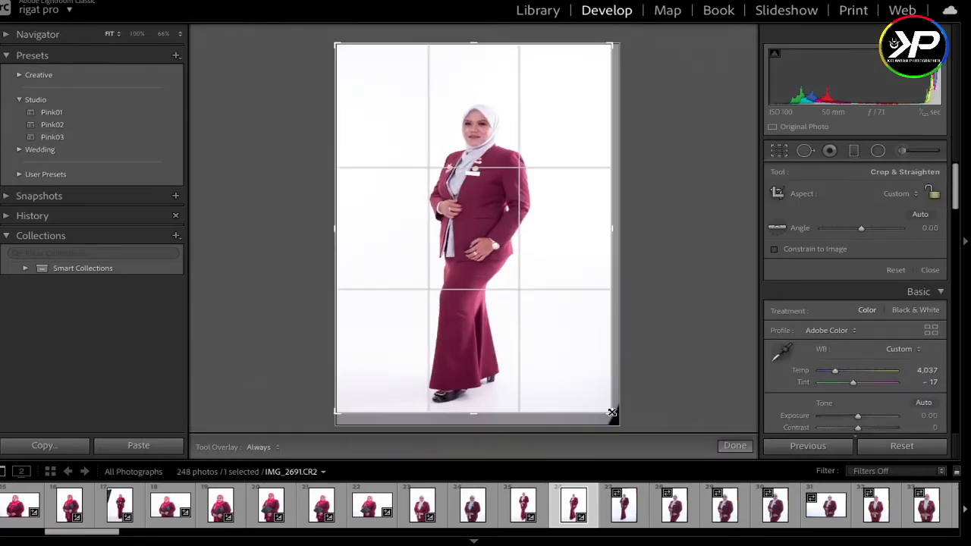
pyautogui.moveTo(338, 43); pyautogui.dragTo(343, 52)
pyautogui.press('Return')
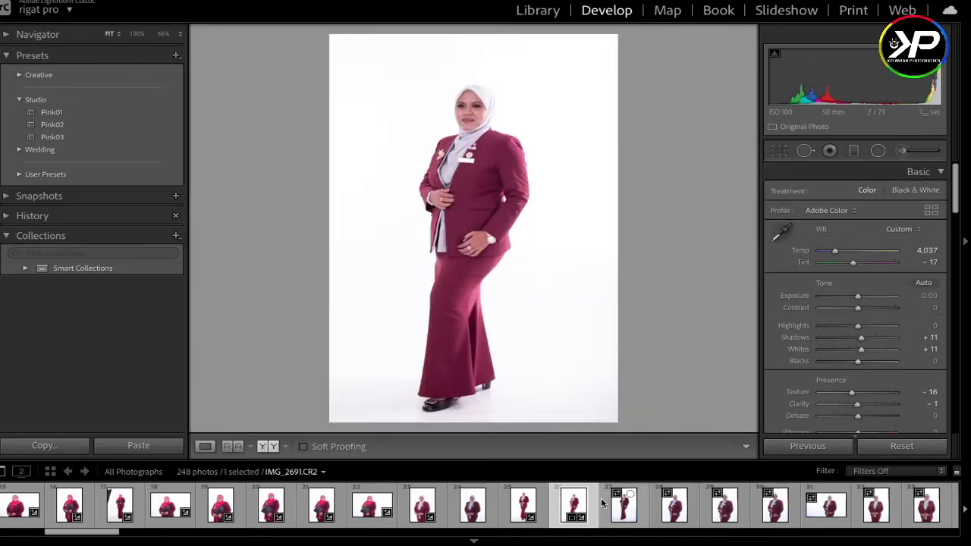
# Step: Show IMG_2692.CR2 in the side-by-side Before/After view
pyautogui.click(624, 504)
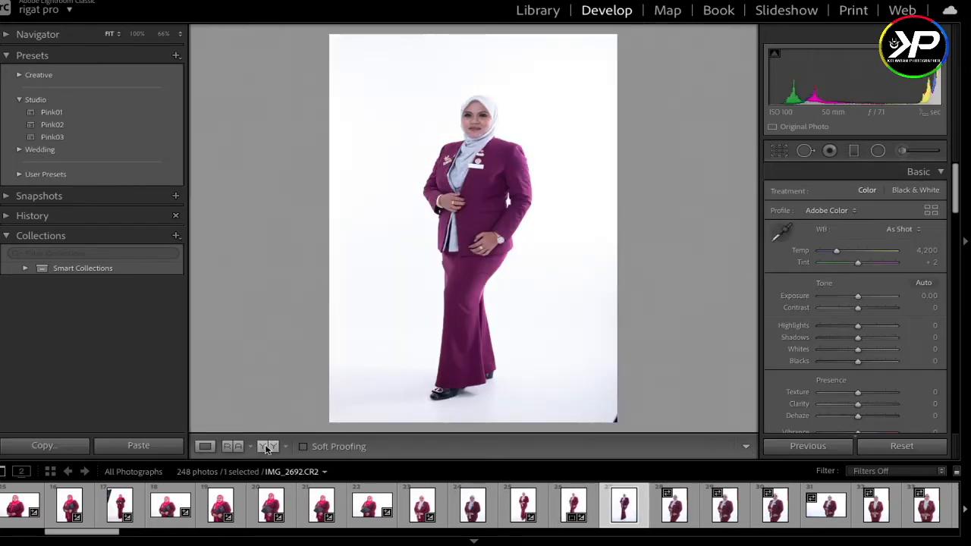
pyautogui.click(266, 447)
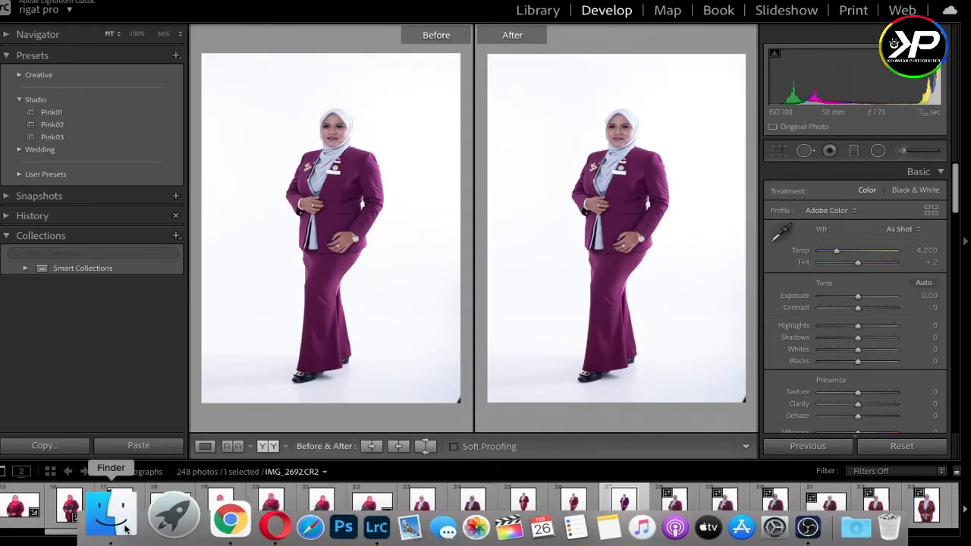
# Step: Switch to Finder and preview IMG_2693.JPG from the ros mary kay folder
pyautogui.click(118, 527)
pyautogui.moveTo(313, 77); pyautogui.dragTo(501, 33)
pyautogui.scroll(-10, 524, 239)
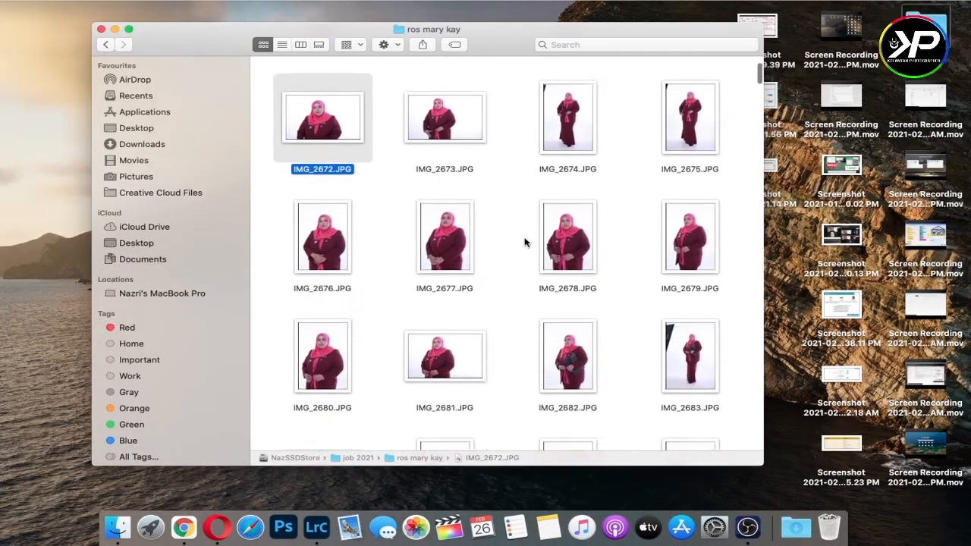
pyautogui.scroll(-1, 522, 239)
pyautogui.click(445, 243)
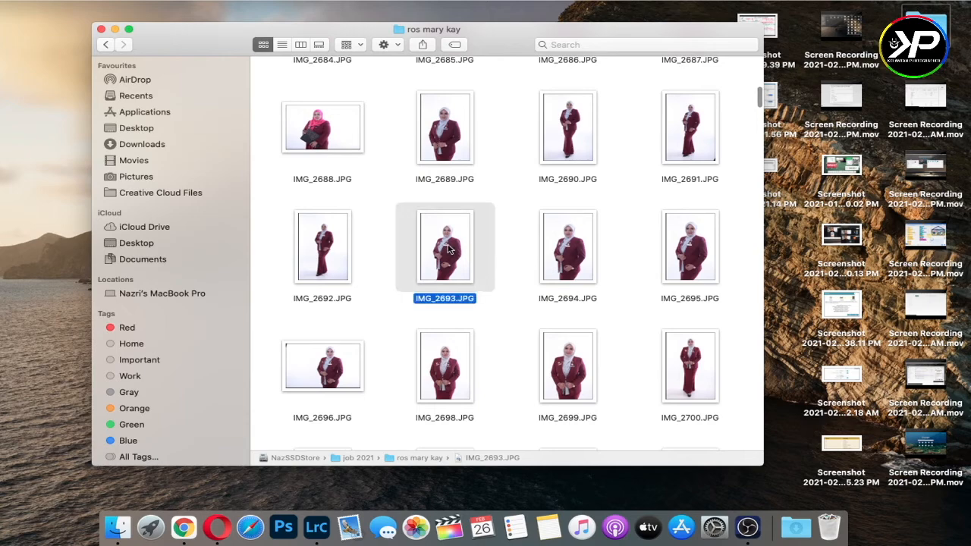
pyautogui.press('space')
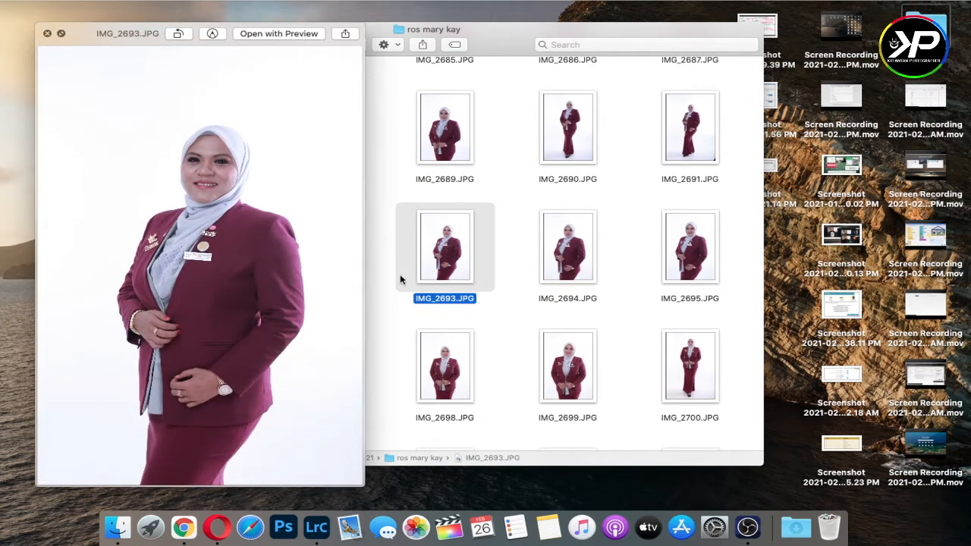
# Step: Place the ros mary kay Finder window beside Lightroom Classic in a full-screen split view
pyautogui.hotkey('ctrl', 'Up')
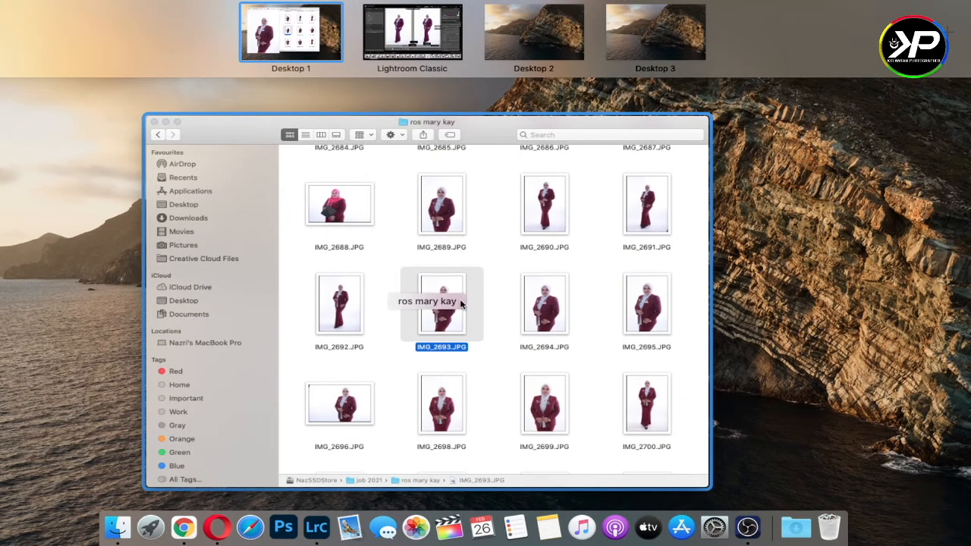
pyautogui.click(459, 298)
pyautogui.hotkey('ctrl', 'Up')
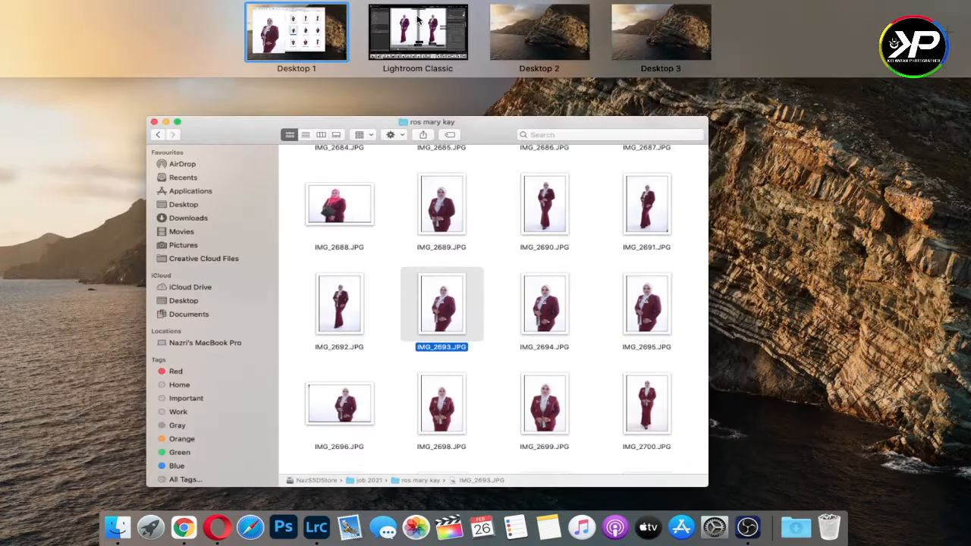
pyautogui.moveTo(413, 292); pyautogui.dragTo(452, 34)
pyautogui.click(462, 53)
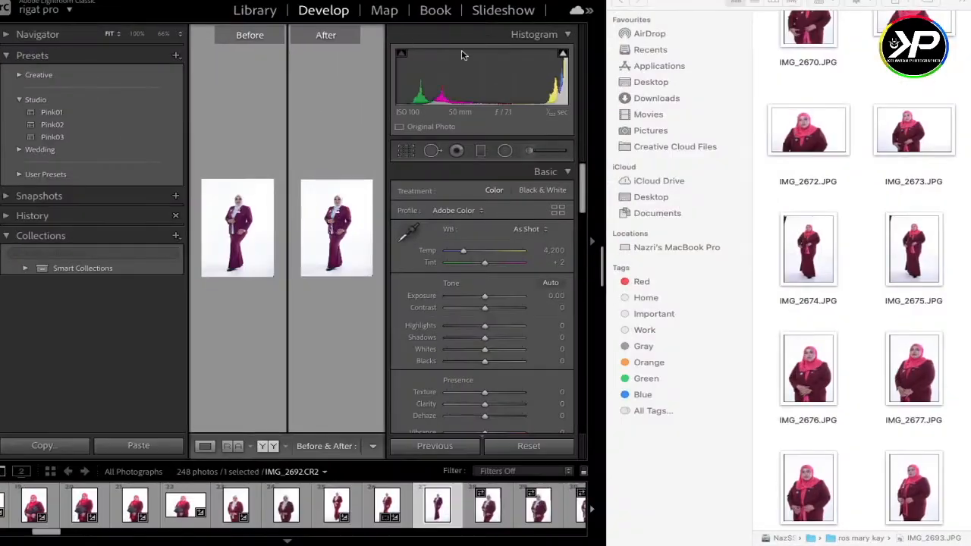
# Step: Locate IMG_2693.JPG in the ros mary kay folder, preview it, and leave full screen so it sits beside the Lightroom Classic window
pyautogui.scroll(-10, 825, 352)
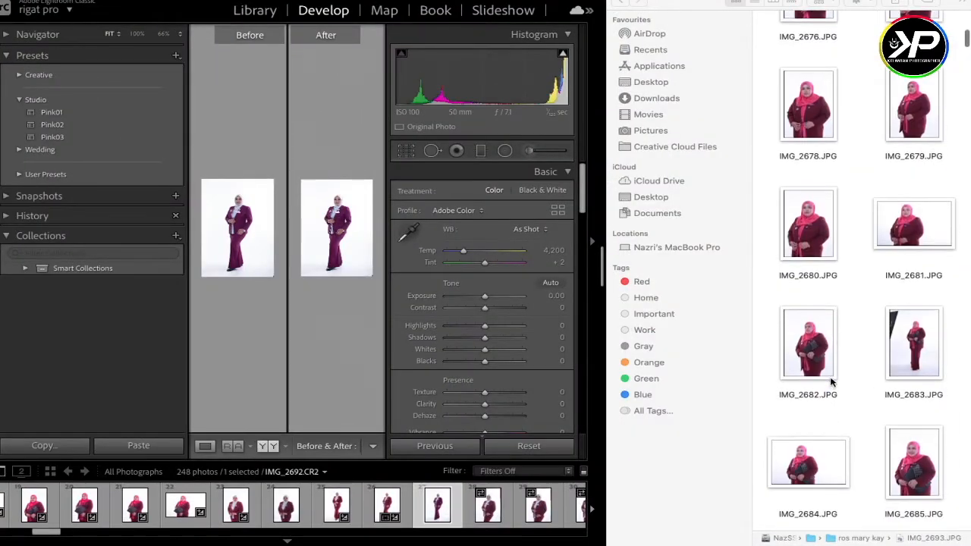
pyautogui.scroll(-3, 858, 329)
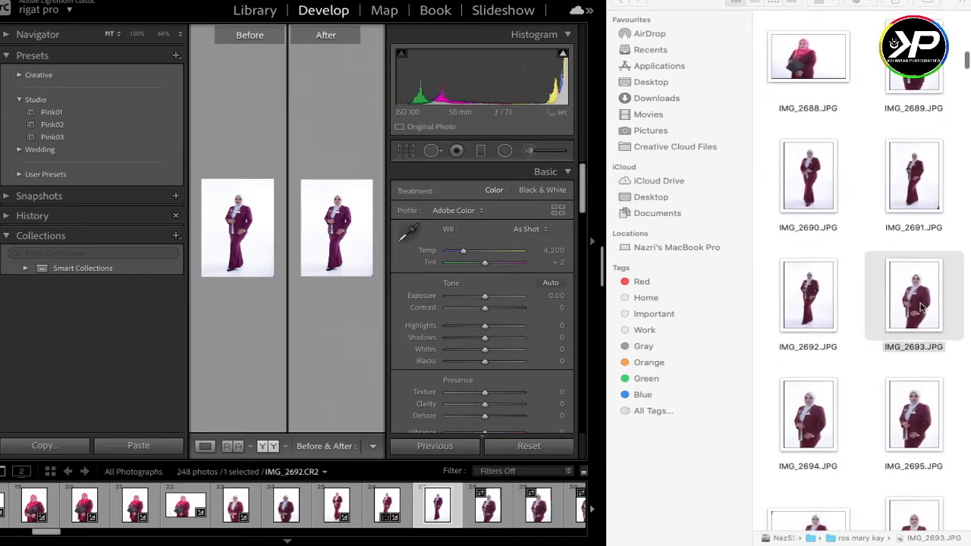
pyautogui.doubleClick(922, 306)
pyautogui.moveTo(306, 23); pyautogui.dragTo(435, 31)
pyautogui.hotkey('ctrl', 'Up')
pyautogui.click(435, 31)
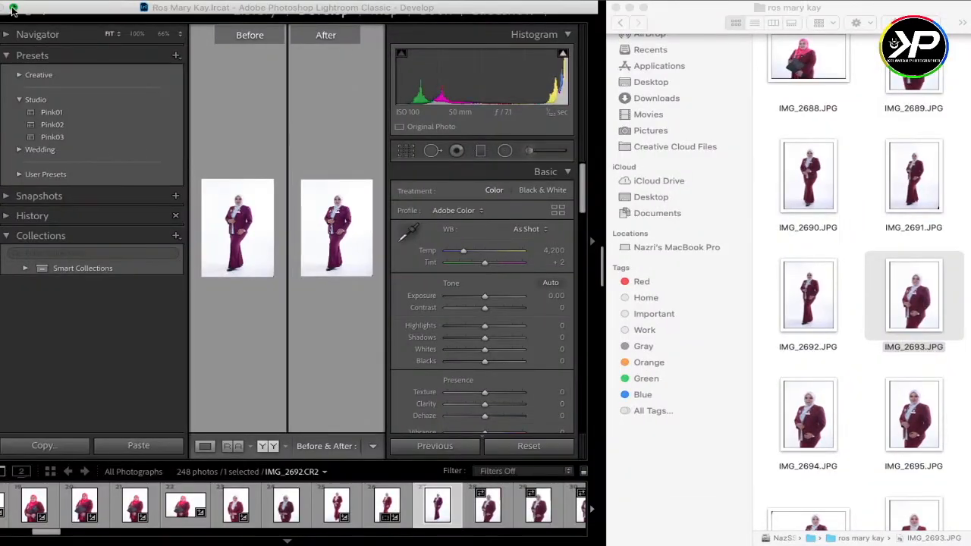
pyautogui.click(13, 10)
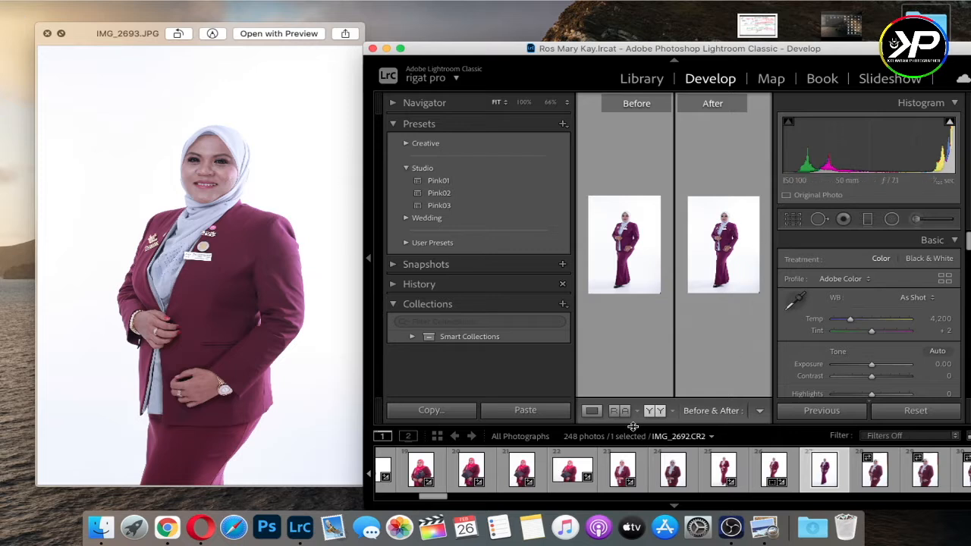
# Step: Show IMG_2692.CR2 alone in Loupe view and zoom both it and the IMG_2693.JPG preview in on the jacket to compare colours
pyautogui.click(592, 411)
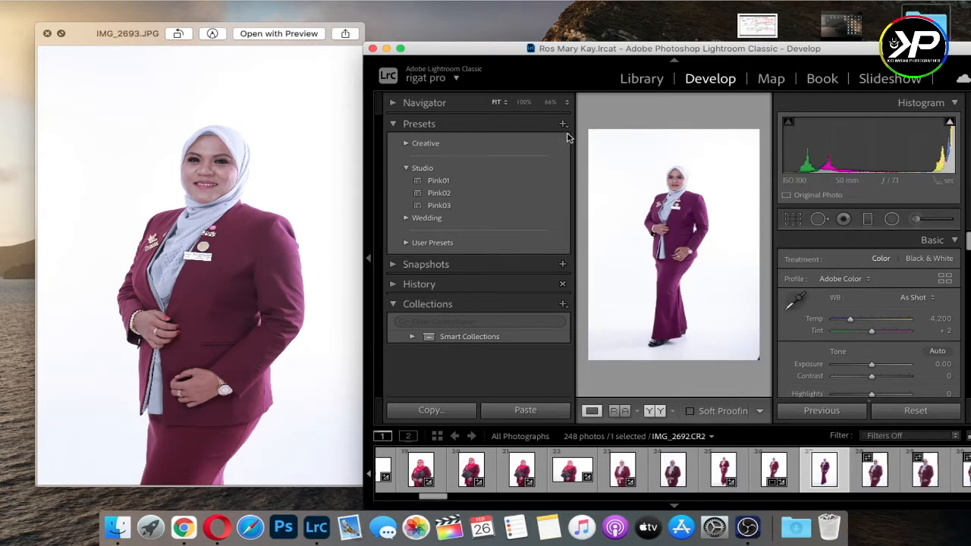
pyautogui.click(369, 260)
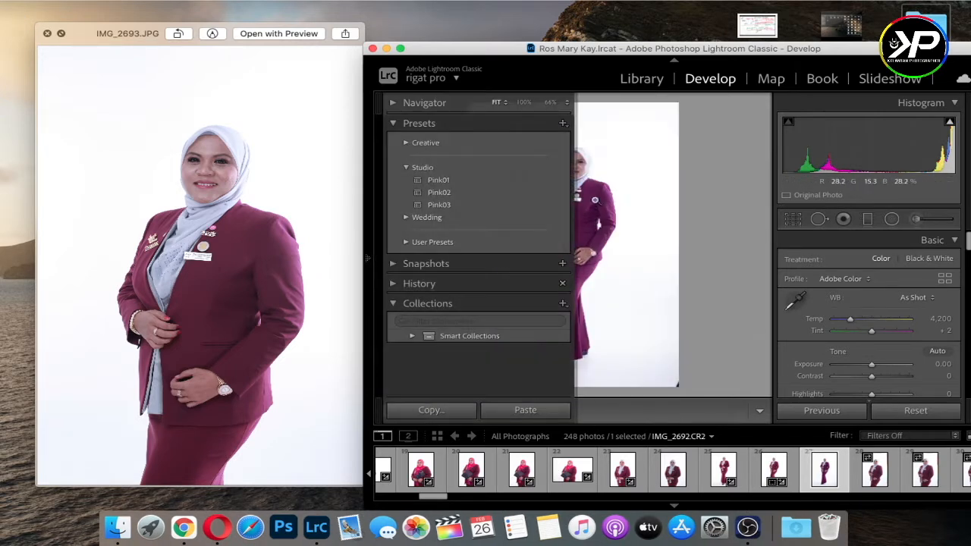
pyautogui.click(599, 208)
pyautogui.click(229, 277)
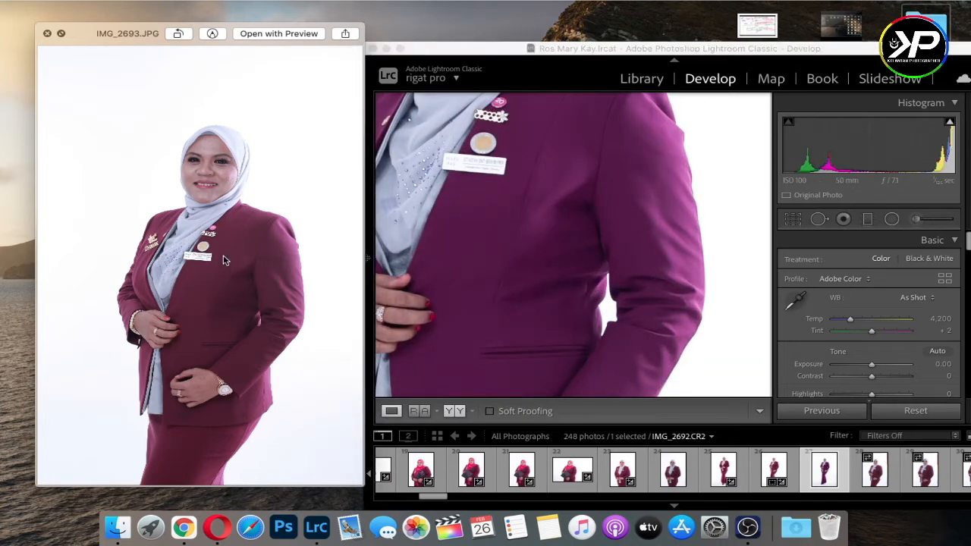
pyautogui.scroll(5, 223, 260)
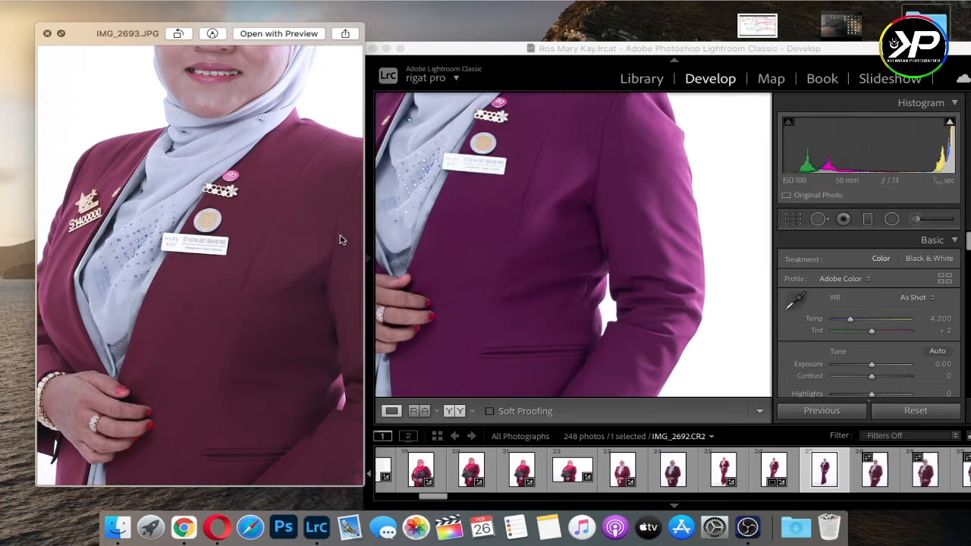
# Step: Apply the Pink02 preset to IMG_2692.CR2 and fit the whole photo in view
pyautogui.click(369, 262)
pyautogui.click(470, 205)
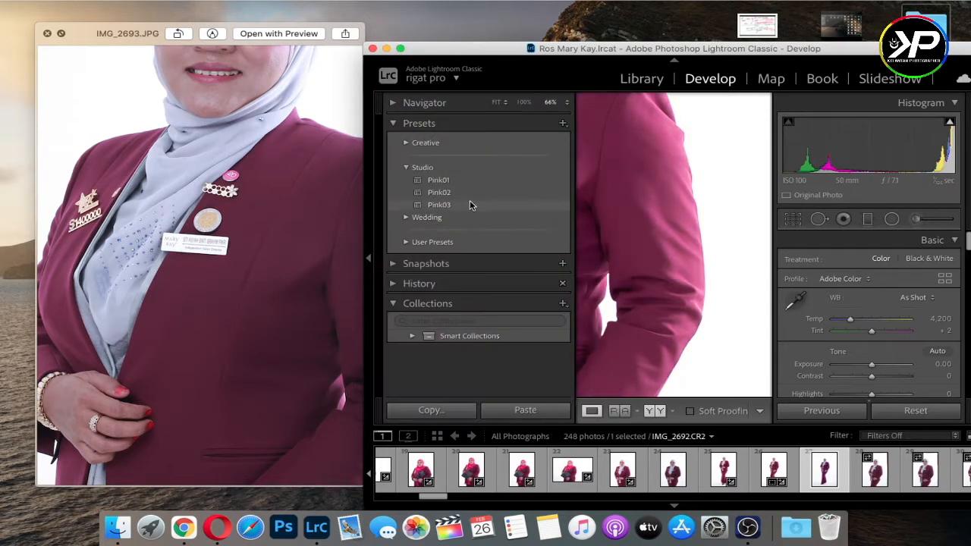
pyautogui.click(469, 192)
pyautogui.click(369, 261)
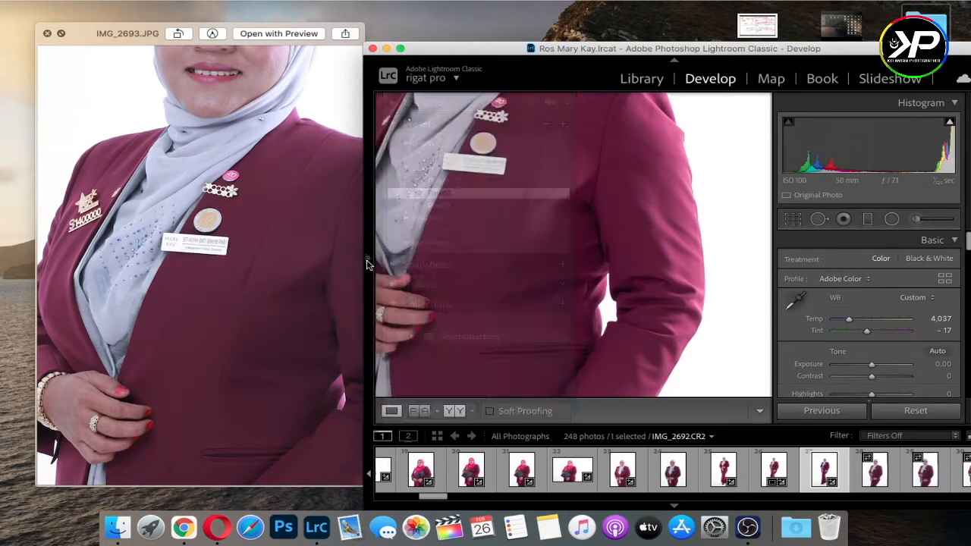
pyautogui.click(641, 224)
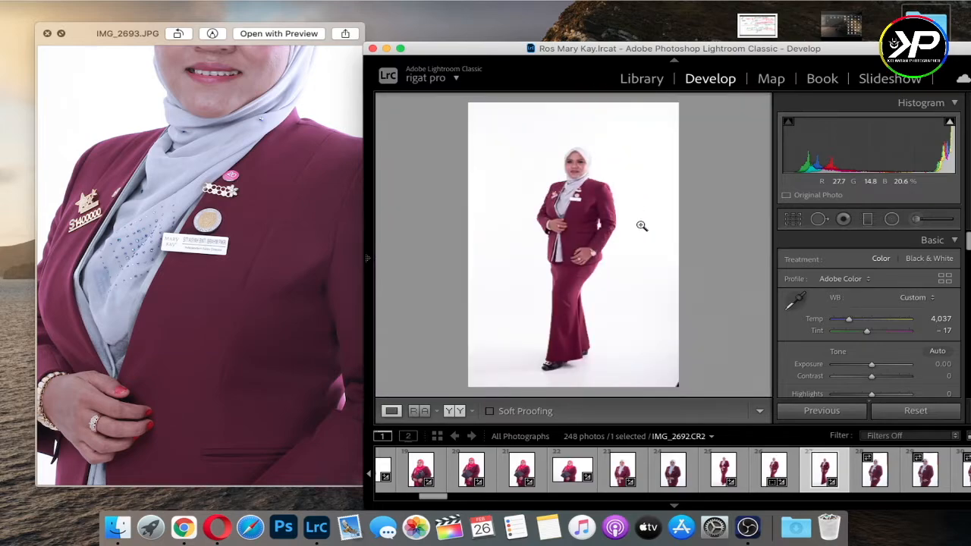
# Step: Return Lightroom Classic to full screen with the presets showing and compare IMG_2692.CR2 side by side in Before/After view
pyautogui.click(400, 47)
pyautogui.click(3, 262)
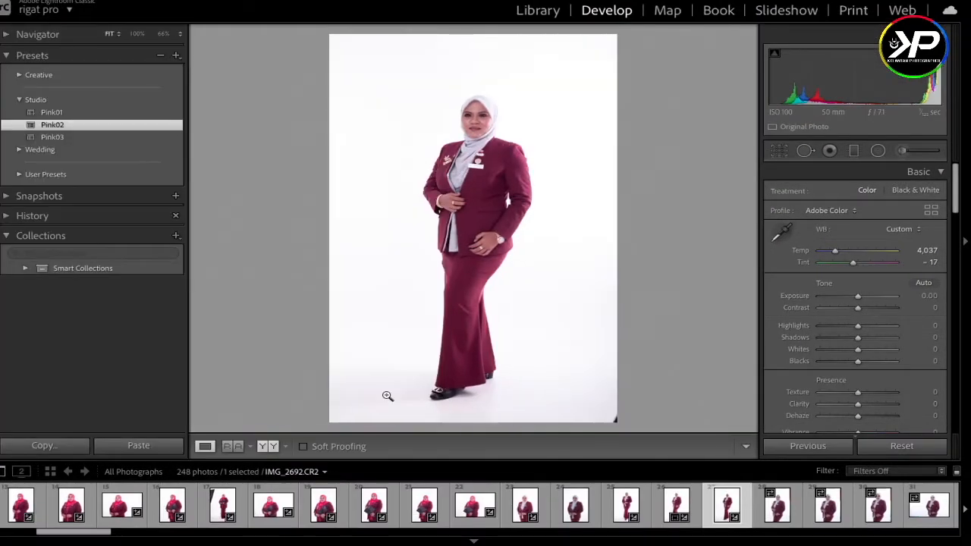
pyautogui.click(265, 448)
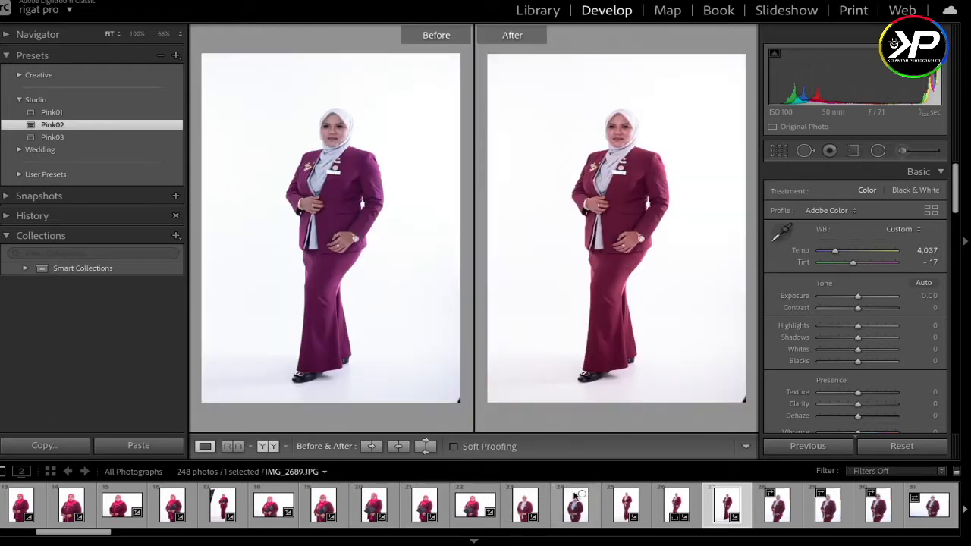
# Step: Apply the Pink02 preset to IMG_2693.CR2 and IMG_2694.CR2
pyautogui.press('Right')
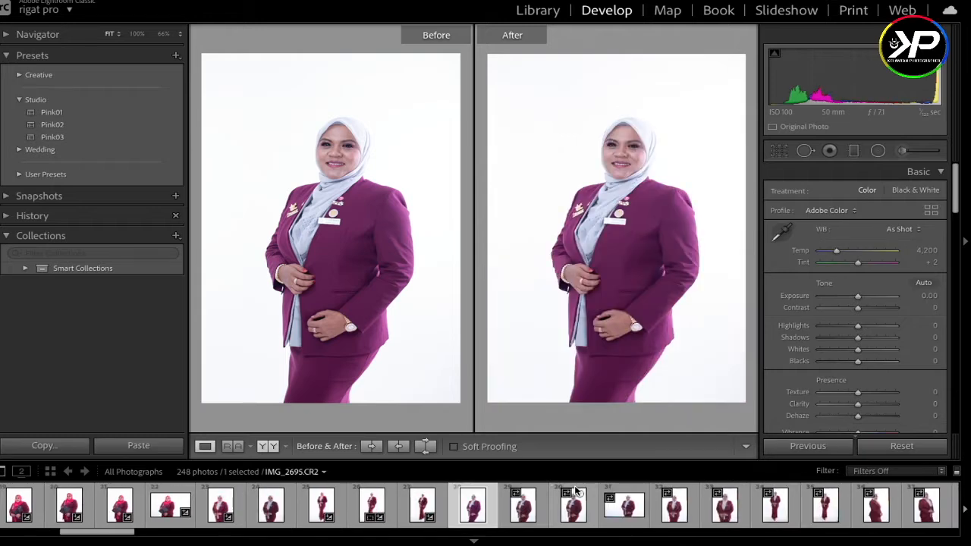
pyautogui.click(104, 124)
pyautogui.press('Right')
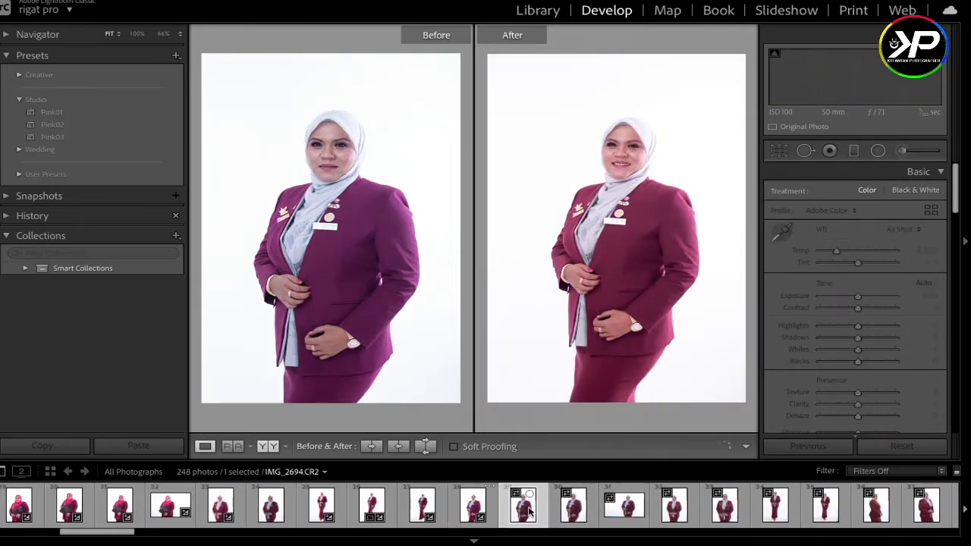
pyautogui.click(104, 126)
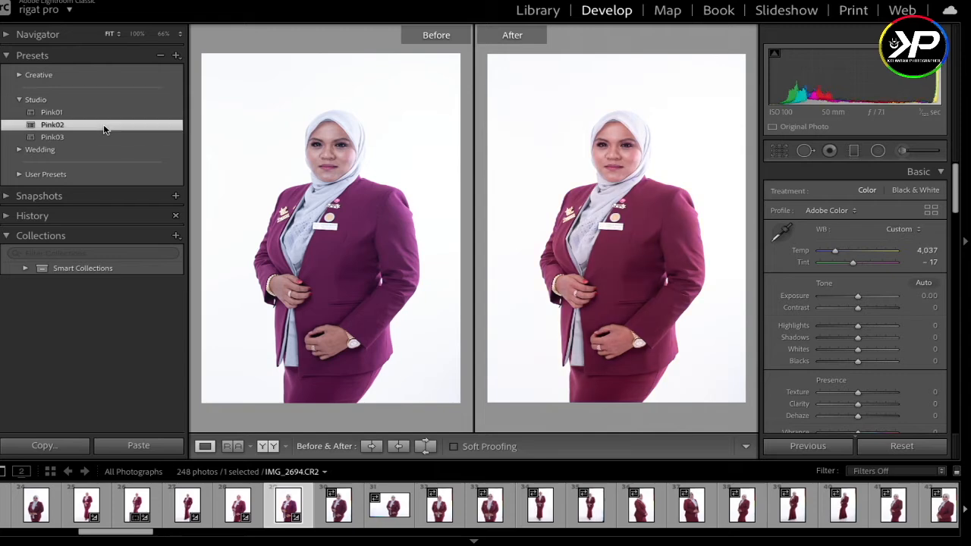
# Step: Select IMG_2695.CR2 for editing and look through the remaining photos in the filmstrip
pyautogui.click(336, 516)
pyautogui.scroll(-10, 511, 510)
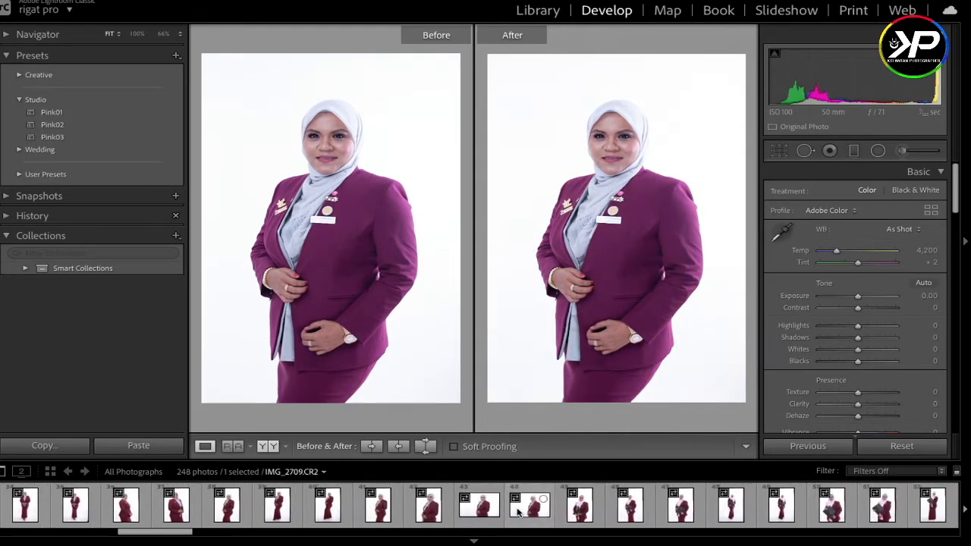
pyautogui.scroll(8, 516, 513)
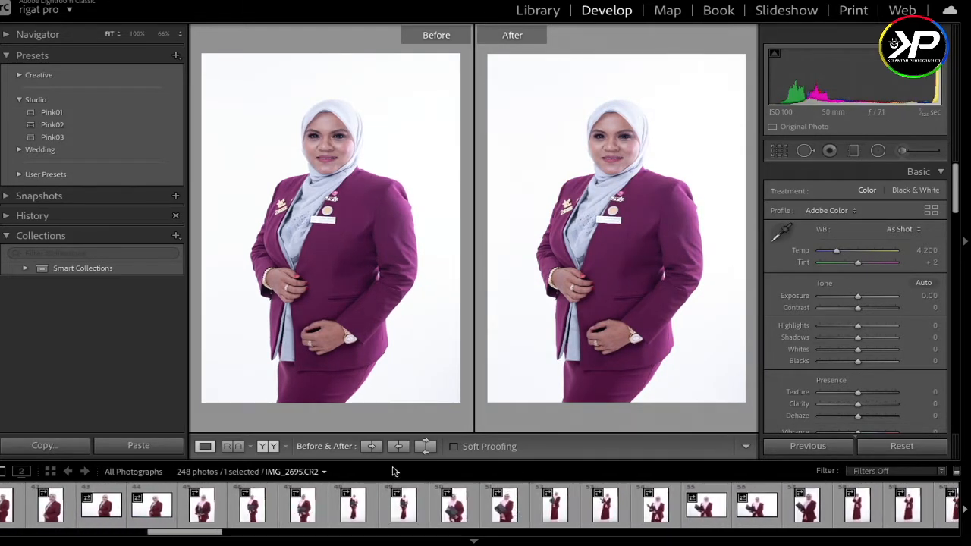
pyautogui.scroll(5, 337, 503)
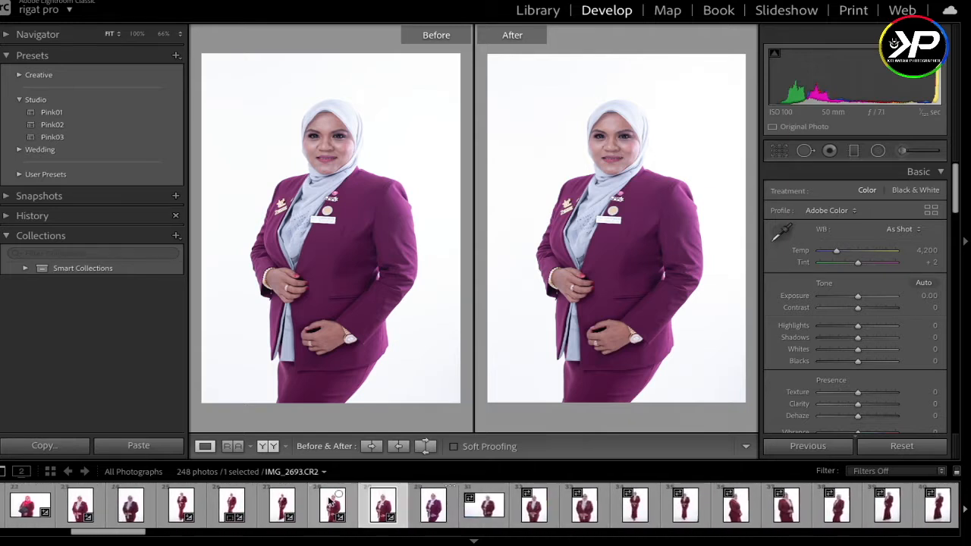
# Step: Try the Adobe Portrait profile on IMG_2695.CR2 and switch back to Adobe Color
pyautogui.click(853, 212)
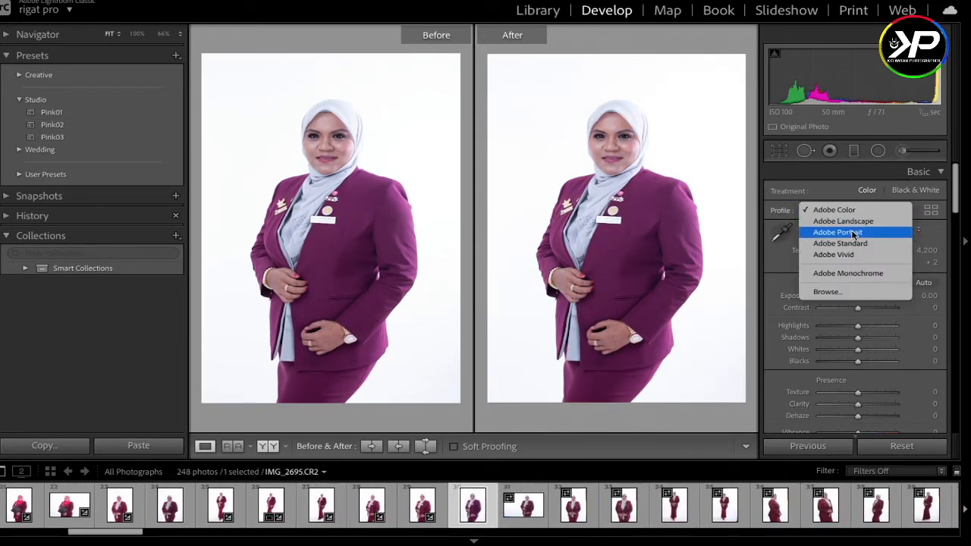
pyautogui.click(854, 233)
pyautogui.click(854, 213)
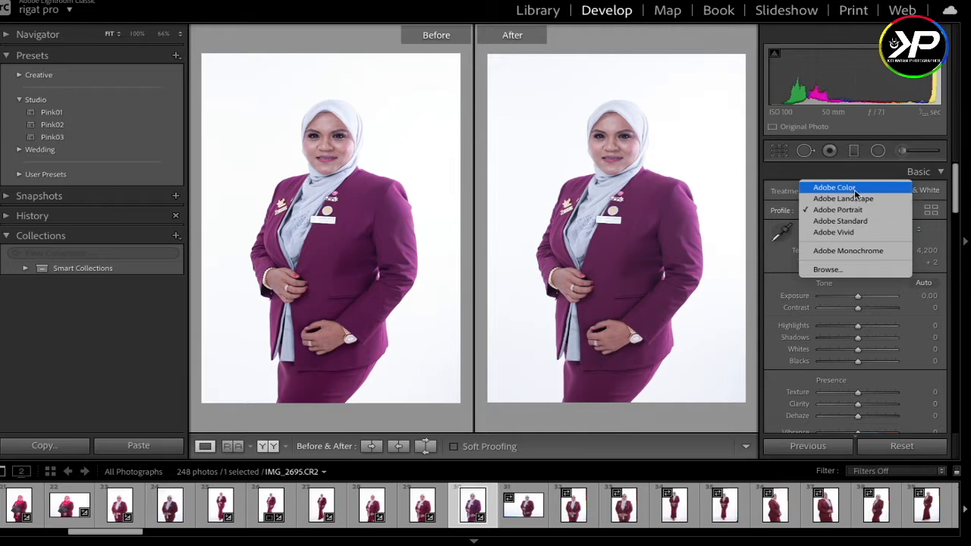
pyautogui.click(856, 190)
# Step: Browse the Adobe Raw and Camera Matching profiles and apply the Camera Portrait profile to IMG_2695.CR2
pyautogui.click(855, 210)
pyautogui.click(829, 291)
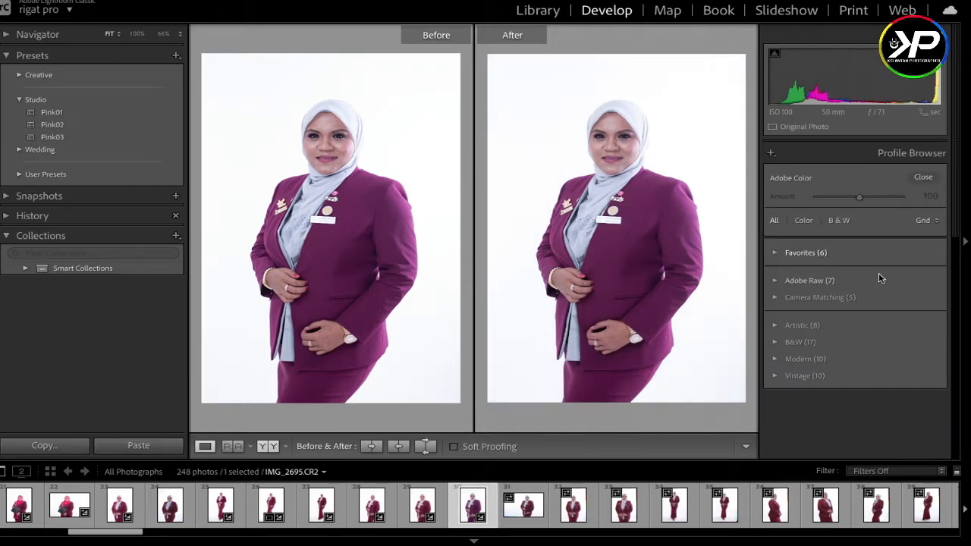
pyautogui.click(777, 282)
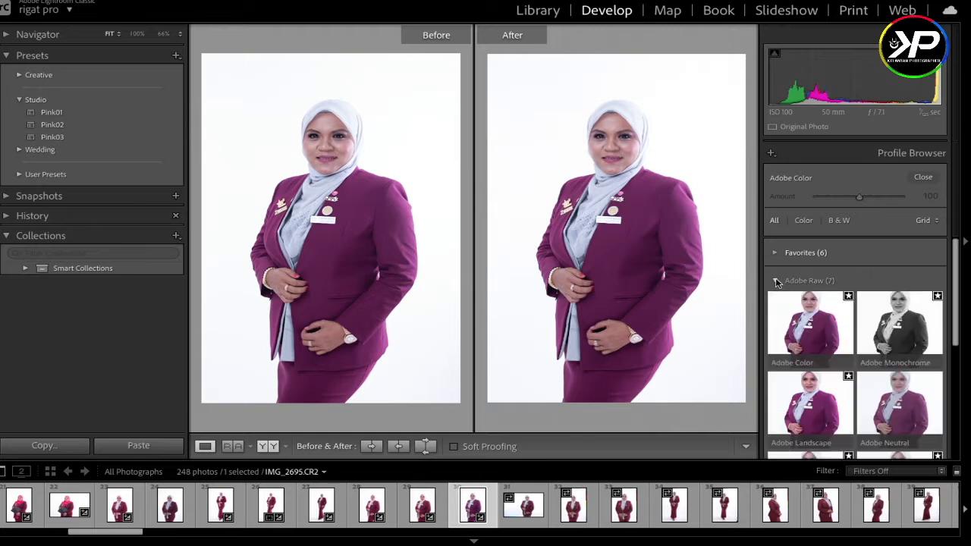
pyautogui.scroll(-4, 876, 368)
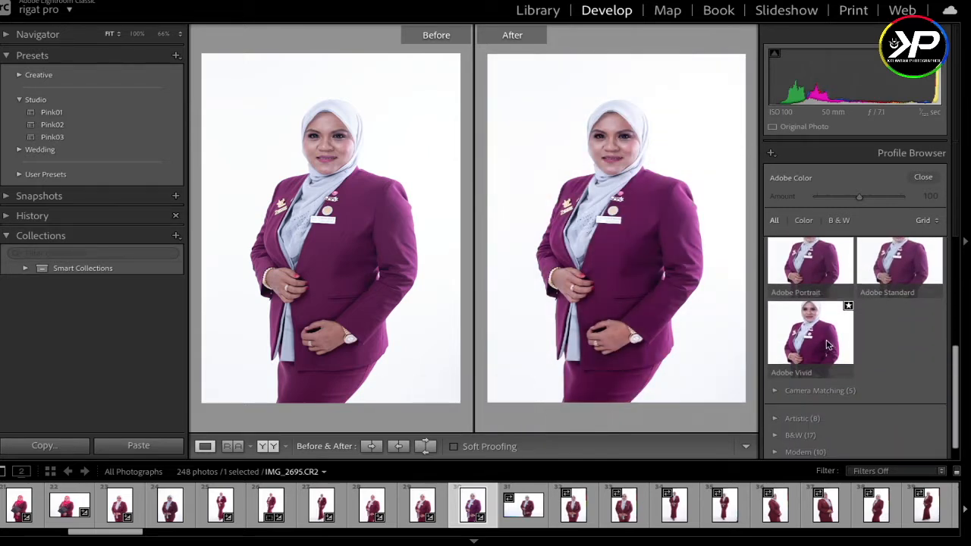
pyautogui.click(788, 393)
pyautogui.scroll(-3, 903, 341)
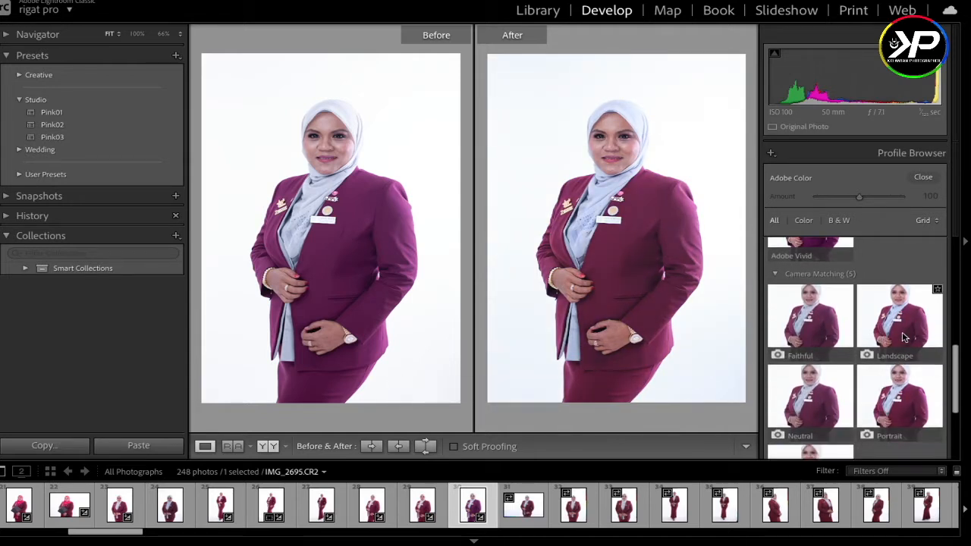
pyautogui.scroll(-1, 901, 339)
pyautogui.click(898, 357)
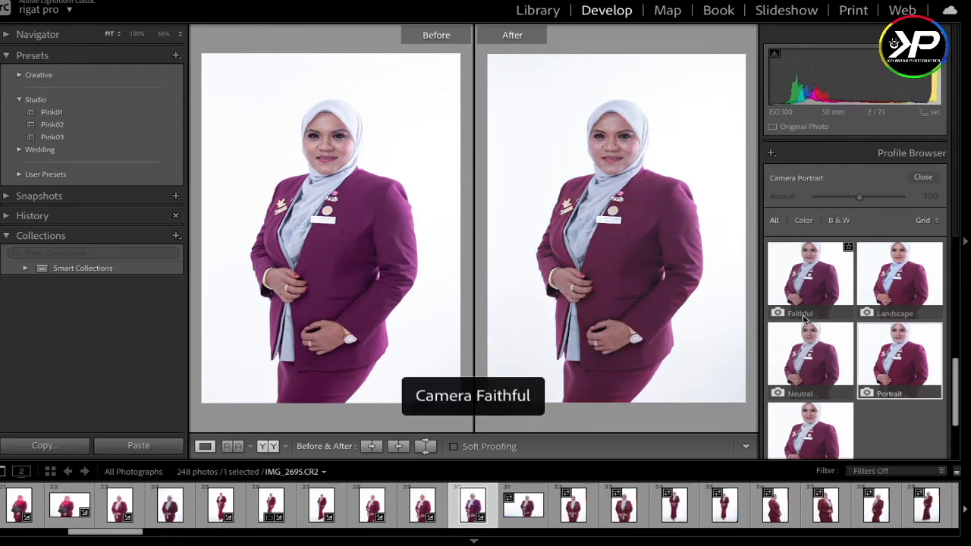
pyautogui.scroll(-1, 905, 365)
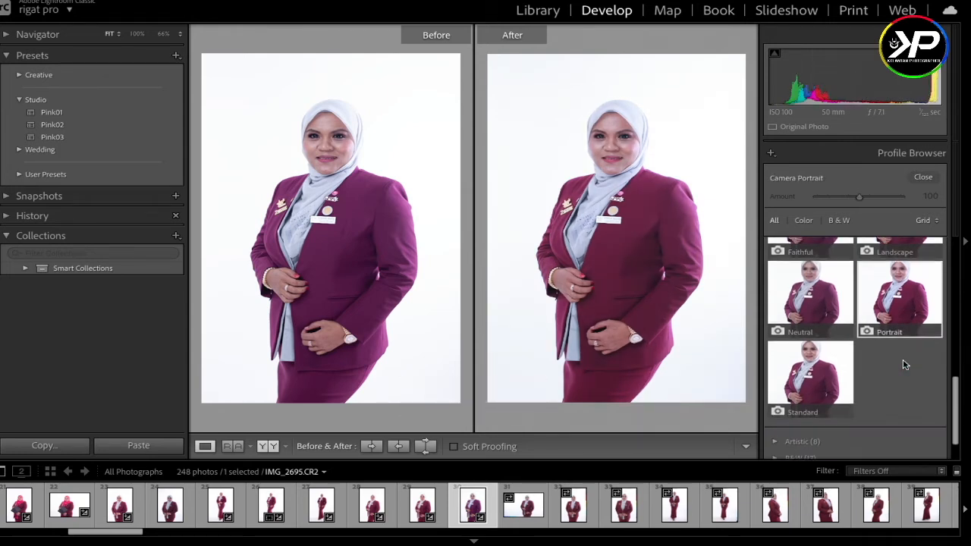
# Step: Look at the profile import dialog and the Manage Profiles options without changing anything, and close the profile browser
pyautogui.click(771, 153)
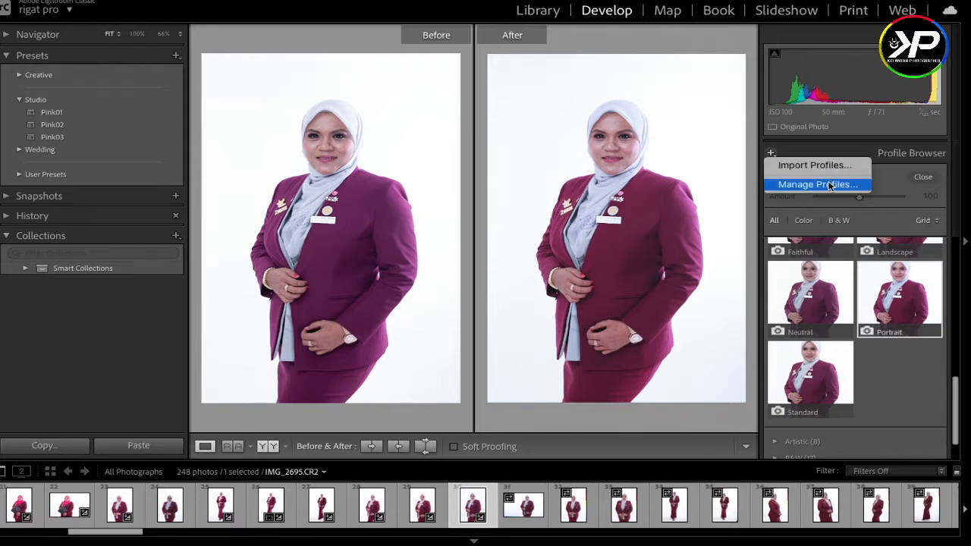
pyautogui.click(806, 164)
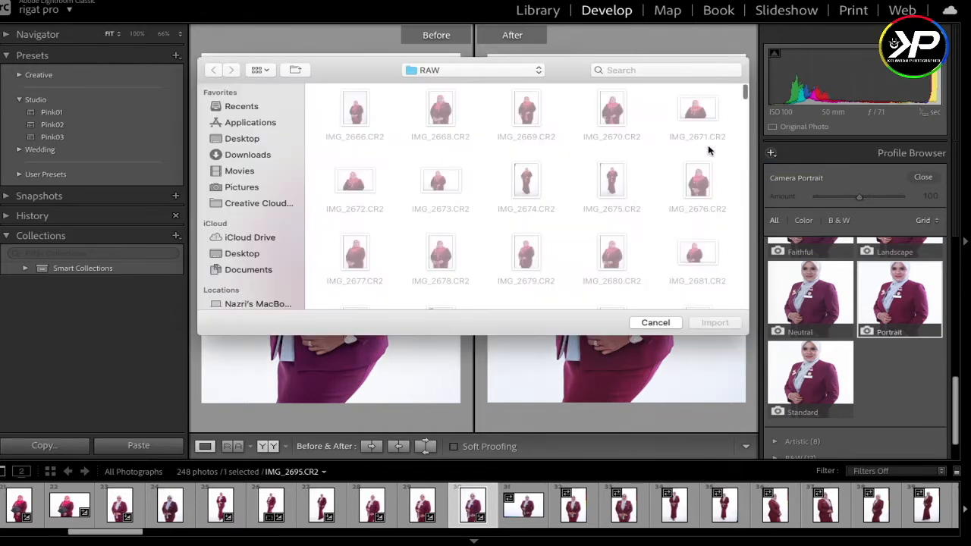
pyautogui.click(656, 323)
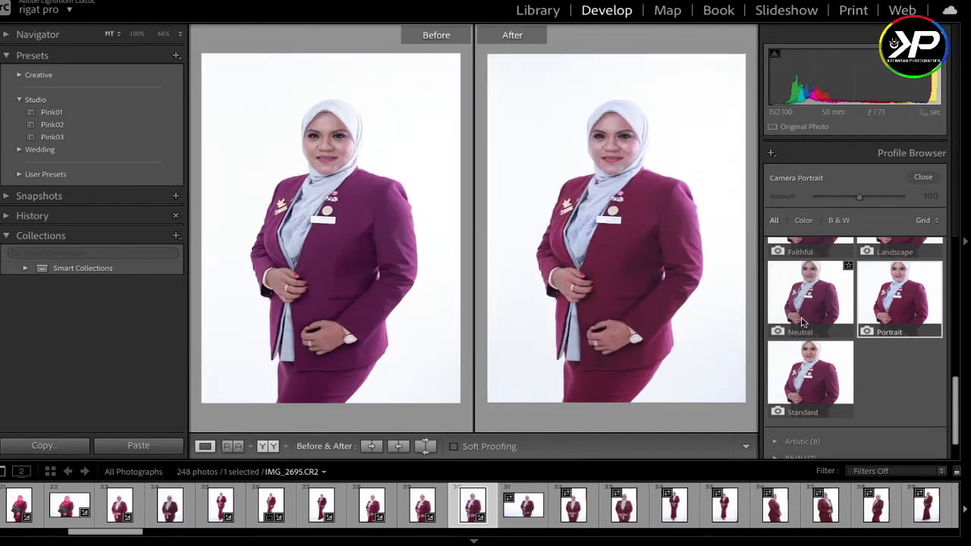
pyautogui.click(771, 153)
pyautogui.click(788, 186)
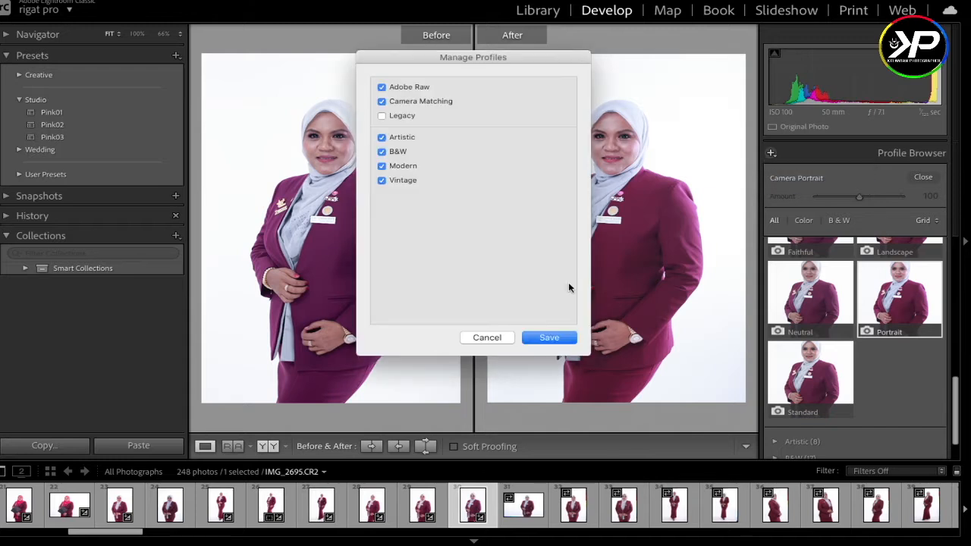
pyautogui.click(485, 339)
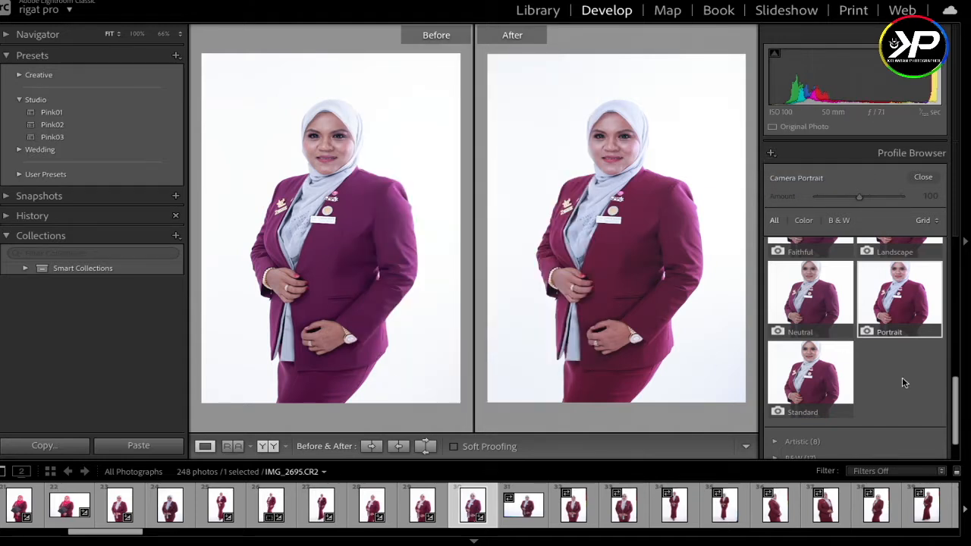
pyautogui.click(923, 178)
# Step: Apply the Camera Portrait profile from the Camera Matching group to IMG_2696.CR2 and close the profile browser
pyautogui.click(524, 504)
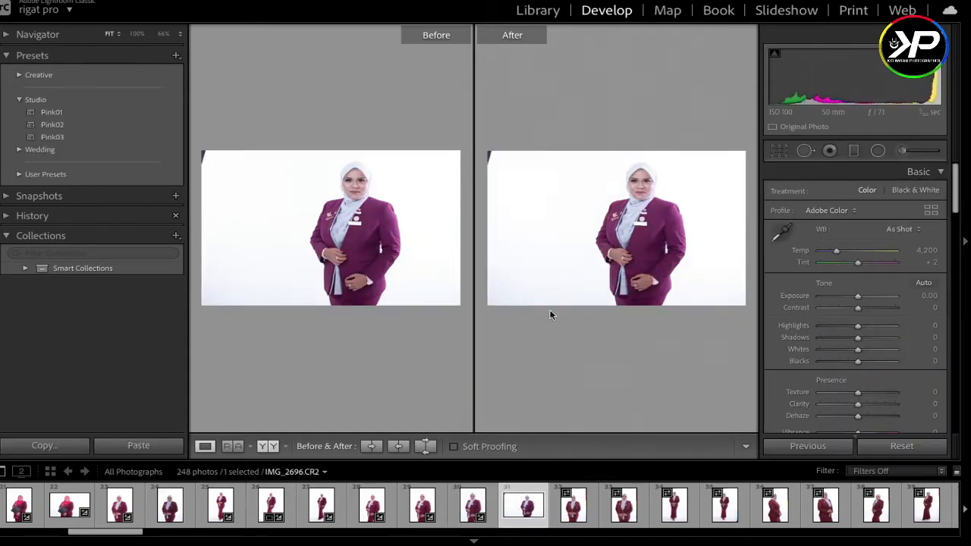
pyautogui.click(855, 211)
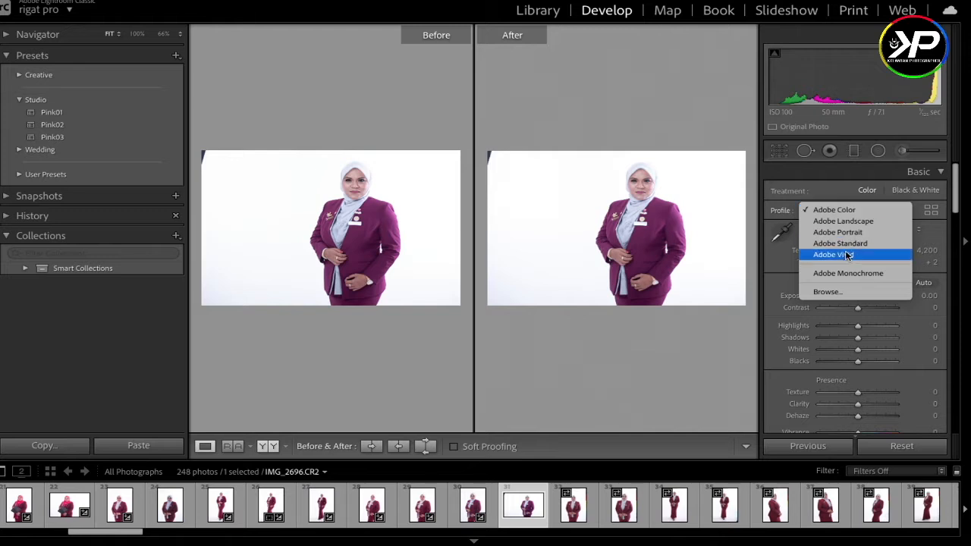
pyautogui.click(828, 291)
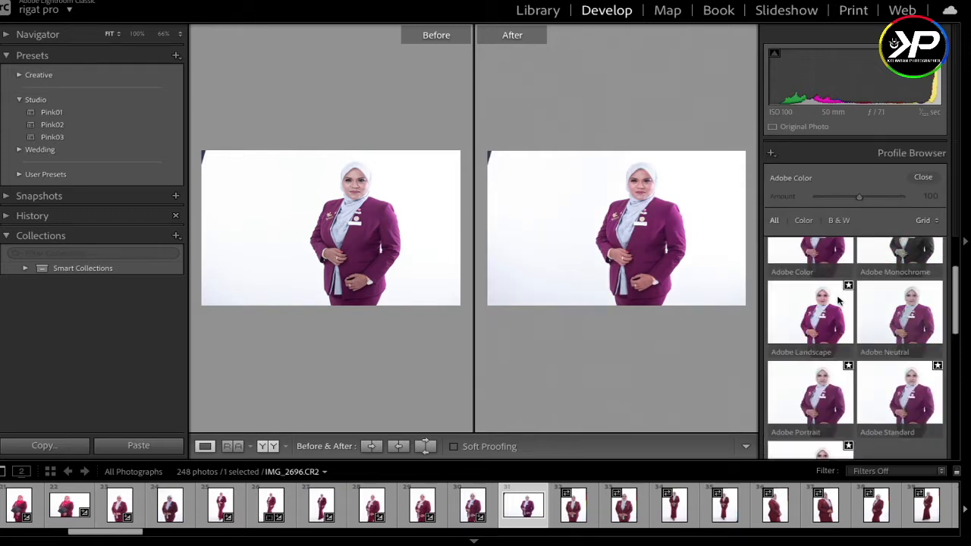
pyautogui.scroll(-2, 903, 337)
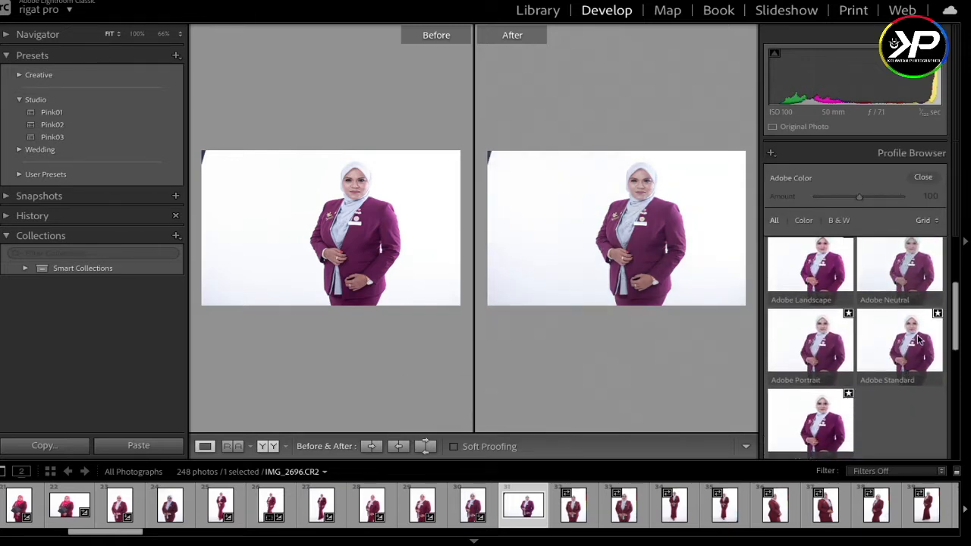
pyautogui.scroll(-3, 913, 342)
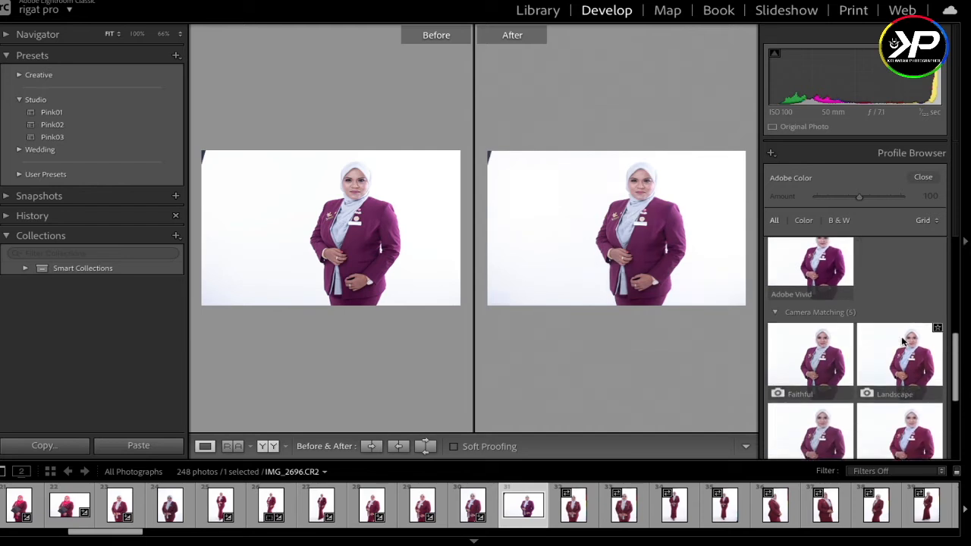
pyautogui.click(866, 420)
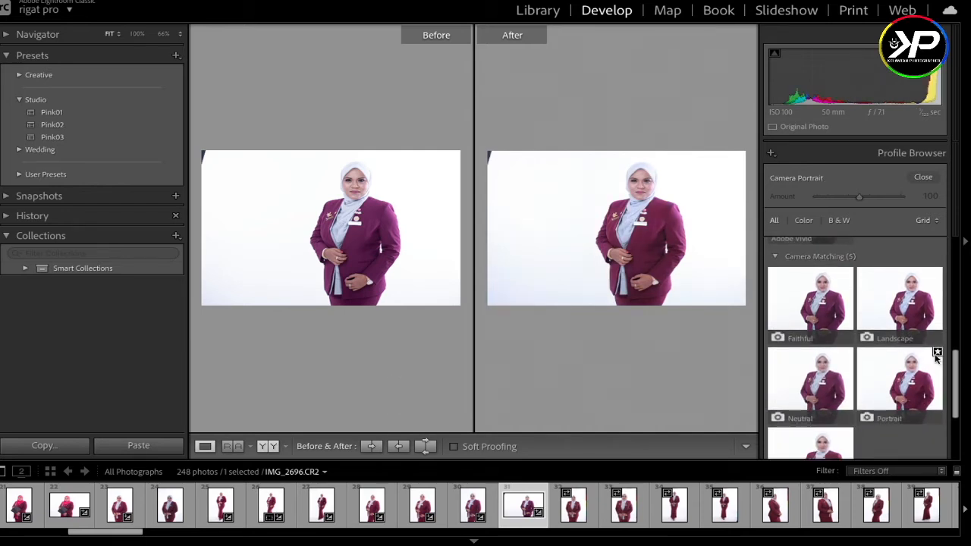
pyautogui.click(922, 177)
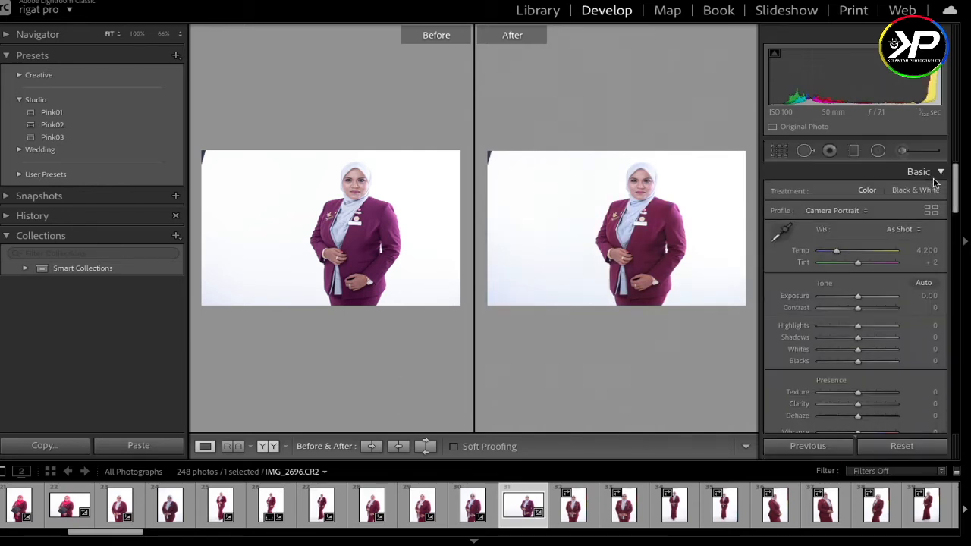
# Step: Apply the Camera Portrait camera-matching profile to IMG_2698.CR2
pyautogui.click(573, 514)
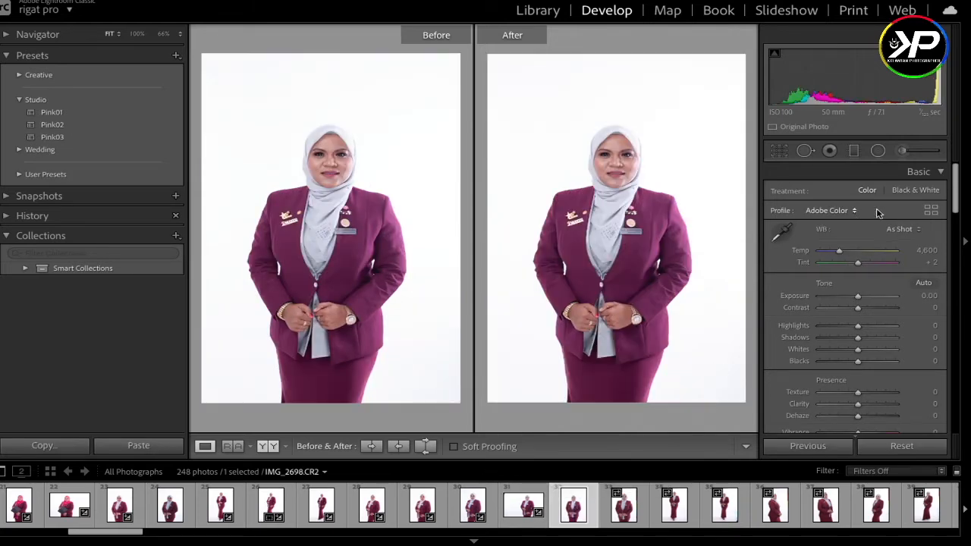
pyautogui.click(931, 211)
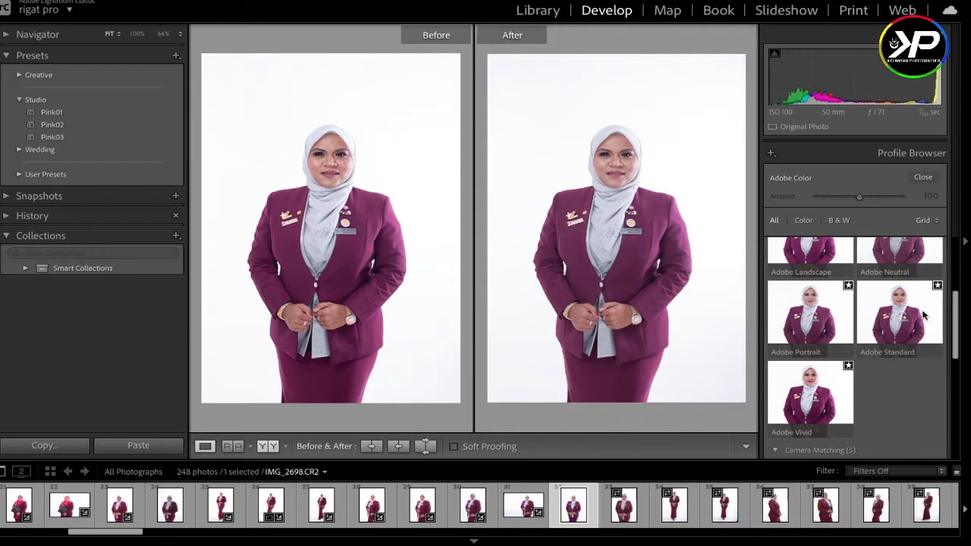
pyautogui.scroll(-3, 923, 314)
pyautogui.scroll(-1, 924, 314)
pyautogui.click(908, 330)
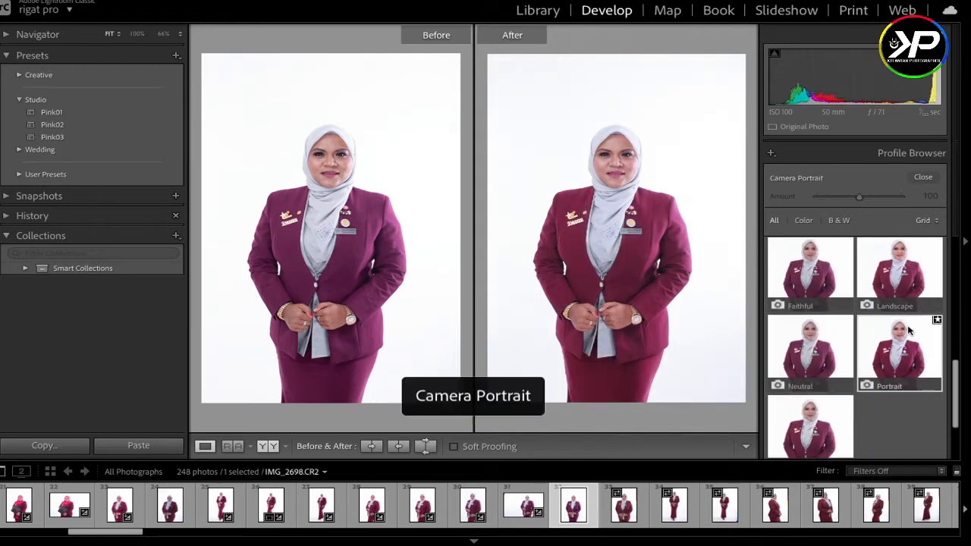
# Step: Select the photos from IMG_2699.CR2 through IMG_2715.CR2 and apply the Camera Portrait profile to all of them
pyautogui.click(639, 516)
pyautogui.scroll(-3, 683, 509)
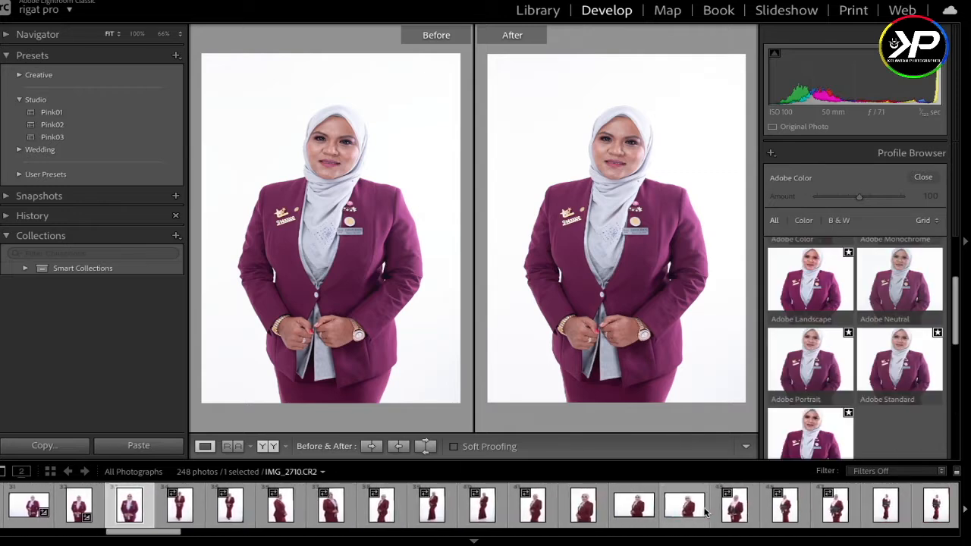
pyautogui.scroll(-5, 704, 513)
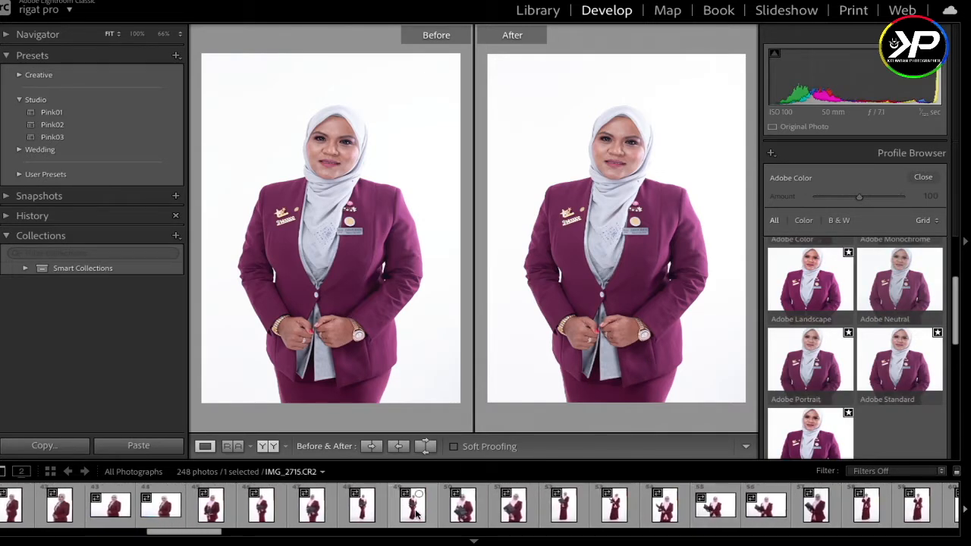
pyautogui.keyDown('shift'); pyautogui.click(415, 514); pyautogui.keyUp('shift')
pyautogui.scroll(-3, 909, 327)
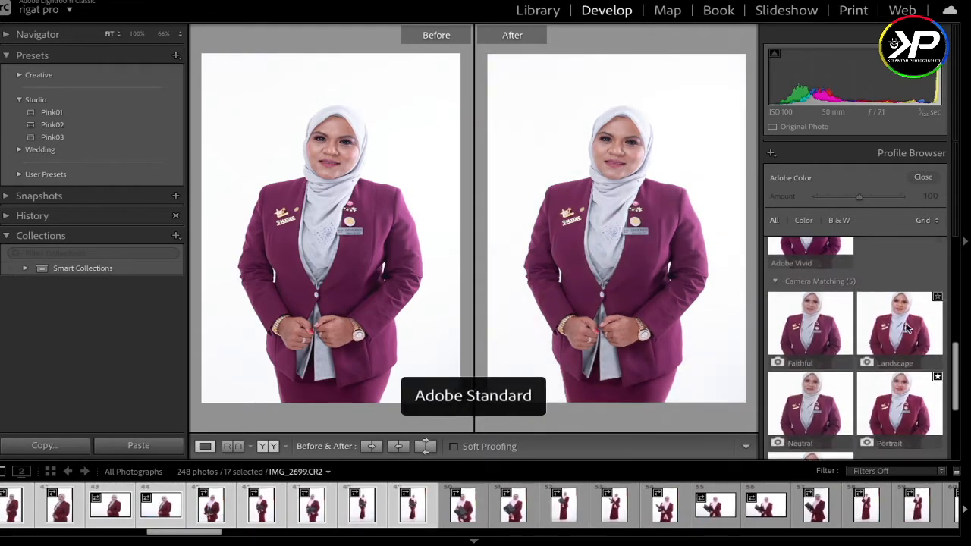
pyautogui.scroll(-1, 908, 328)
pyautogui.click(906, 328)
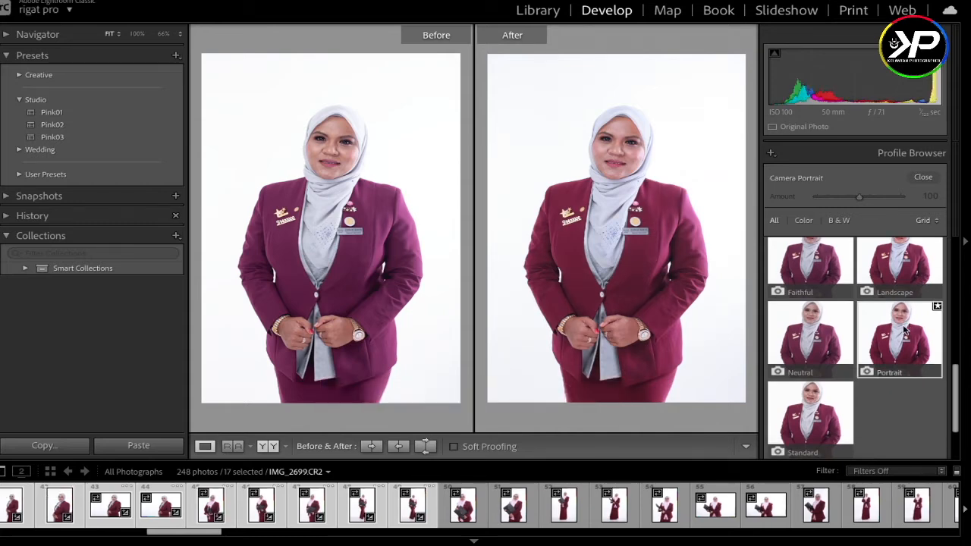
# Step: Select every photo from IMG_2716.CR2 to the last one, IMG_2915.CR2, apply the Camera Portrait profile to them and close the profile browser
pyautogui.click(460, 518)
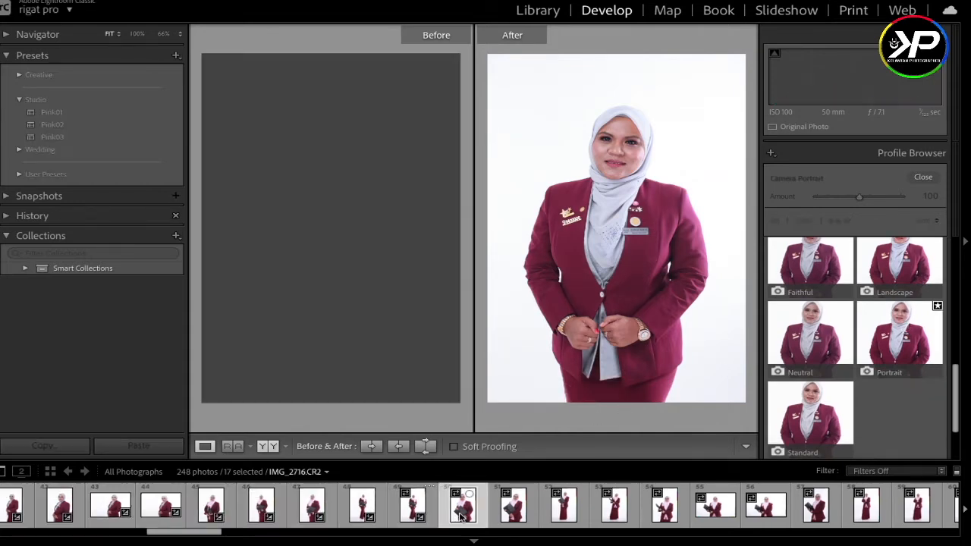
pyautogui.scroll(-10, 486, 513)
pyautogui.scroll(-20, 507, 509)
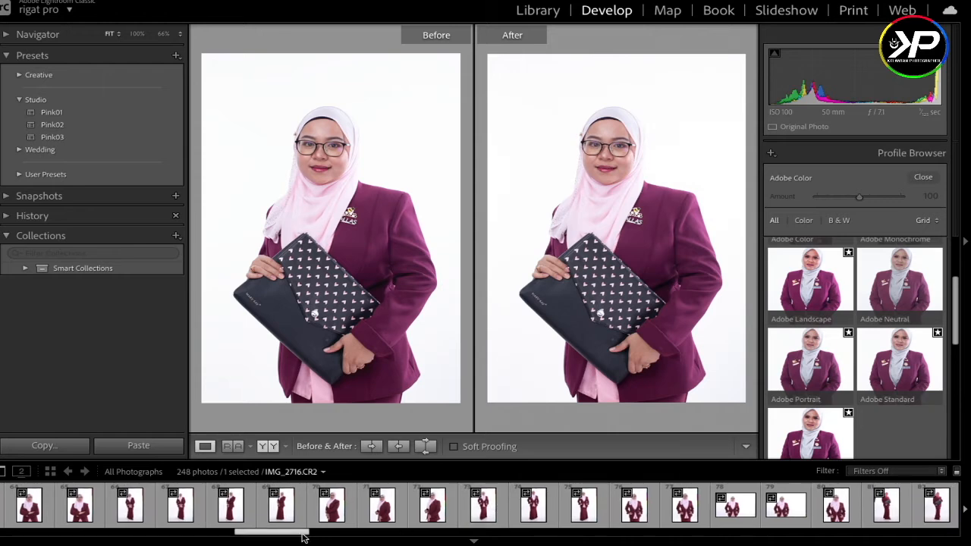
pyautogui.keyDown('shift'); pyautogui.click(936, 514); pyautogui.keyUp('shift')
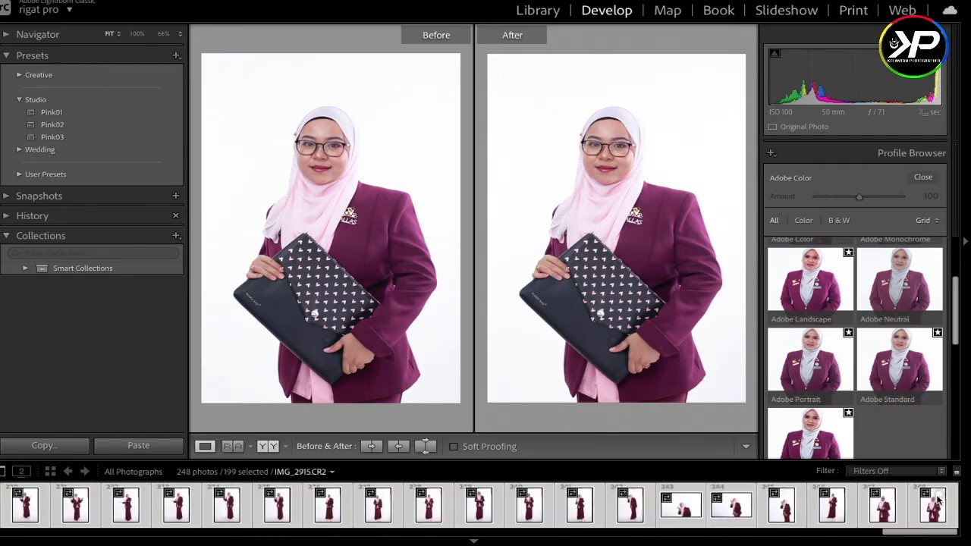
pyautogui.scroll(-3, 903, 425)
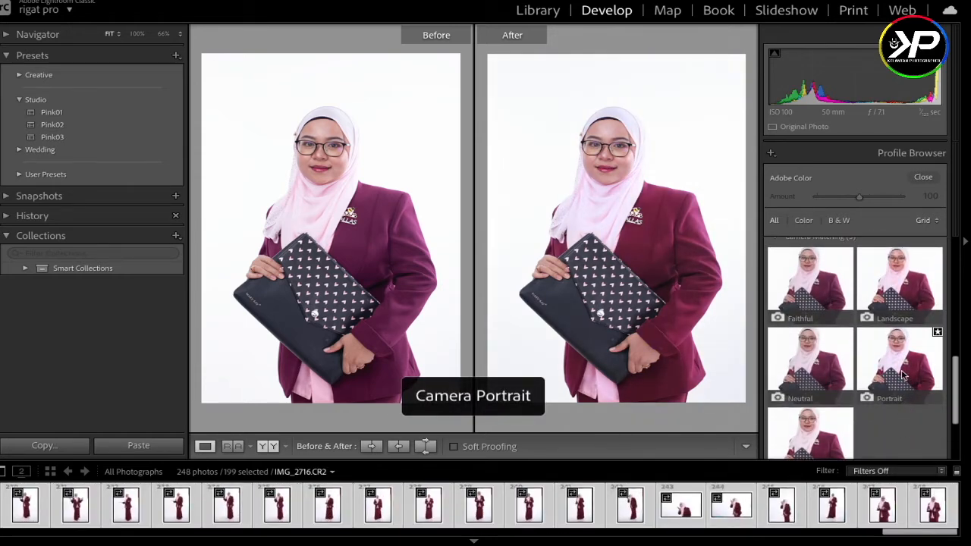
pyautogui.click(903, 376)
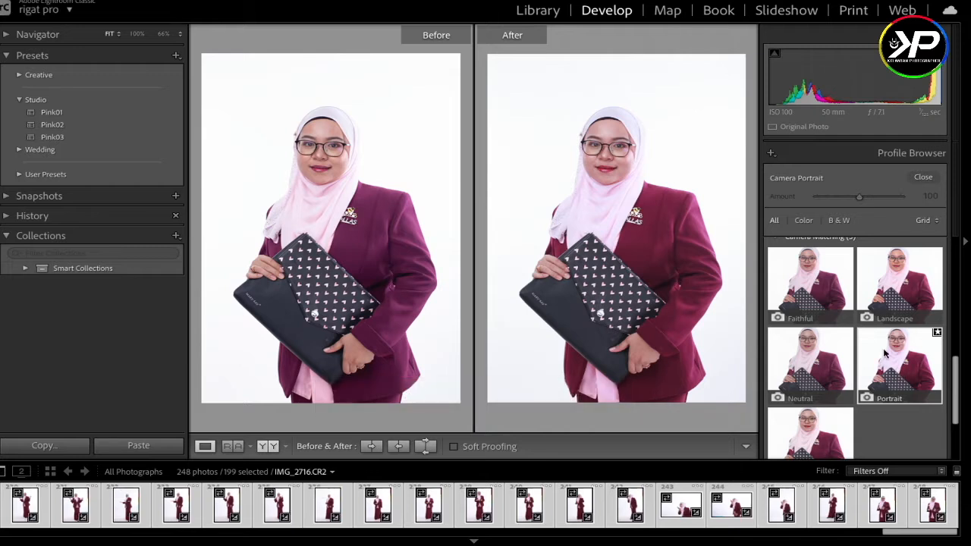
pyautogui.click(924, 178)
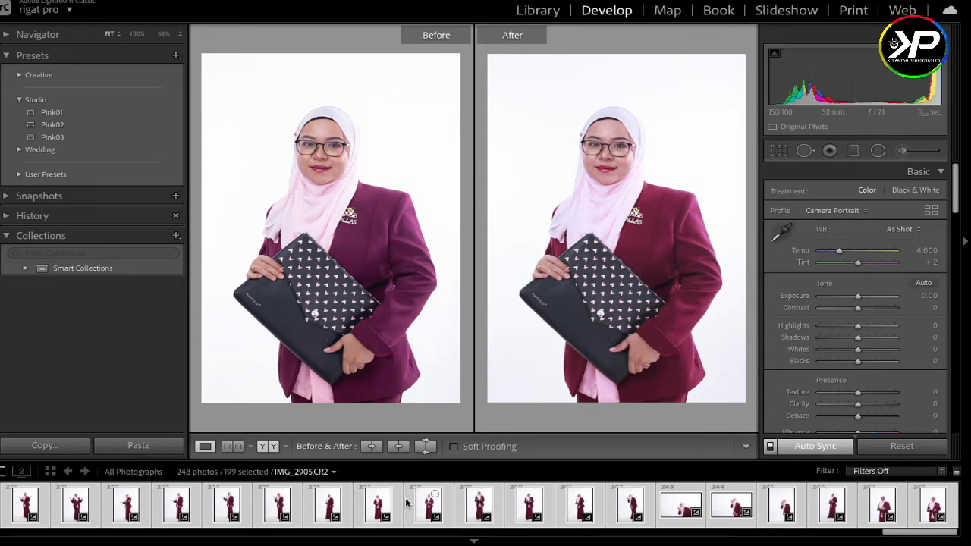
# Step: Create a develop preset named RAW Camera Potrait in the Studio group from the current settings, keeping the default setting choices
pyautogui.scroll(10, 406, 503)
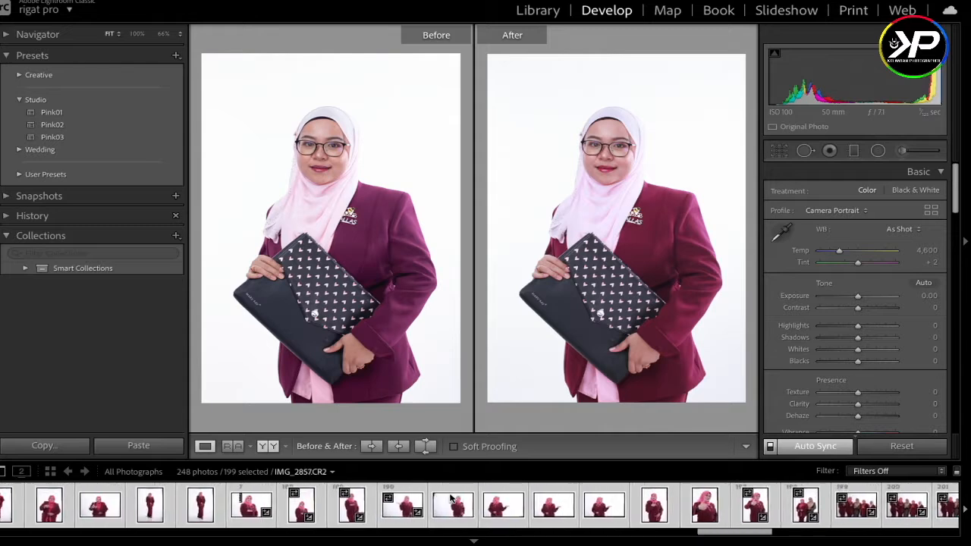
pyautogui.scroll(10, 451, 498)
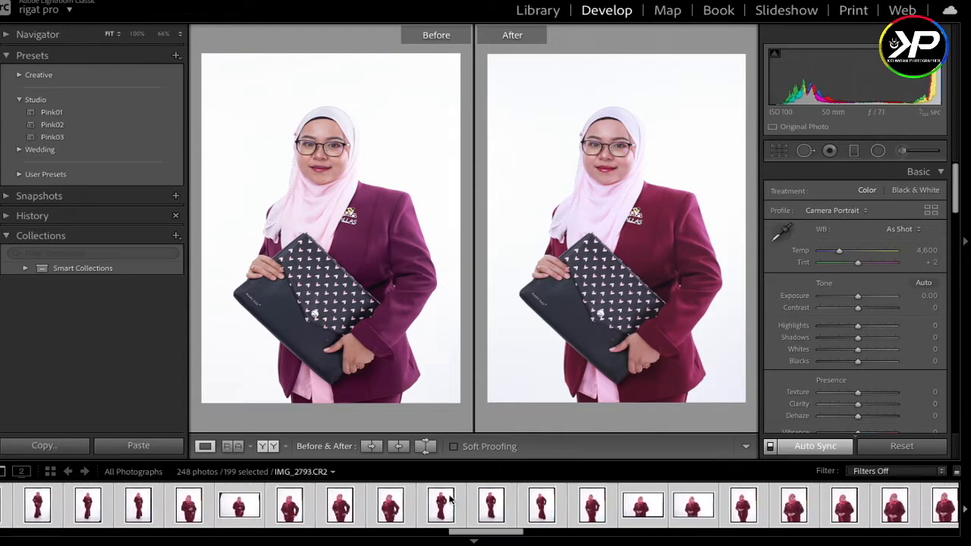
pyautogui.scroll(10, 452, 498)
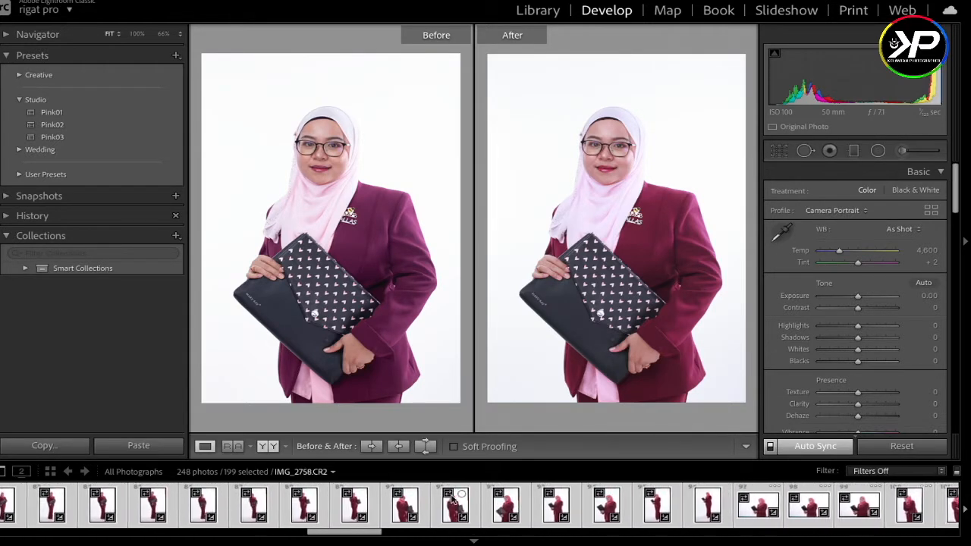
pyautogui.click(176, 55)
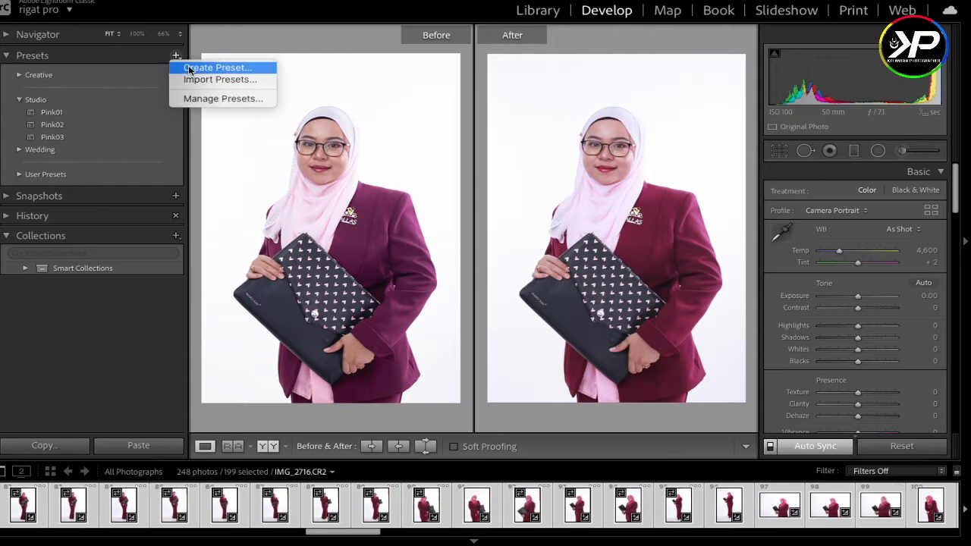
pyautogui.click(217, 67)
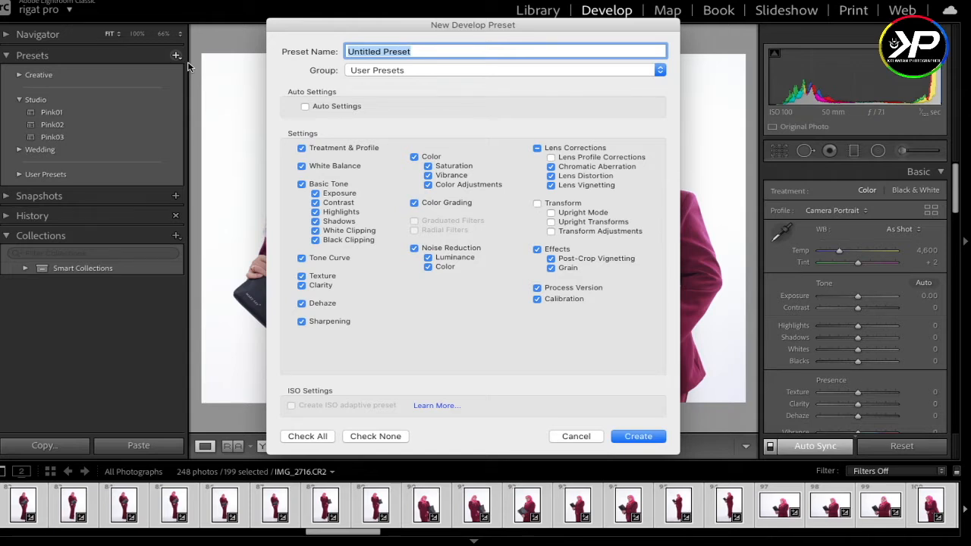
pyautogui.click(383, 70)
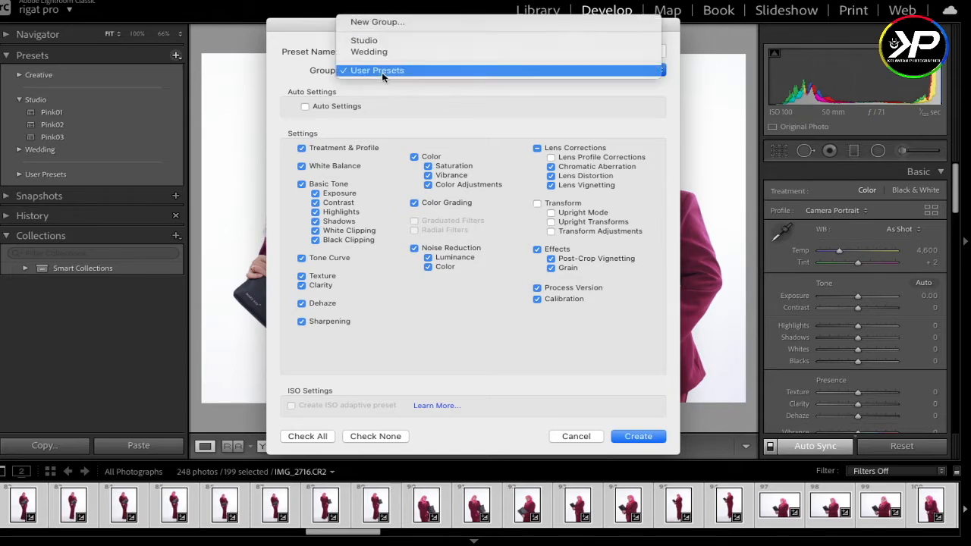
pyautogui.click(410, 38)
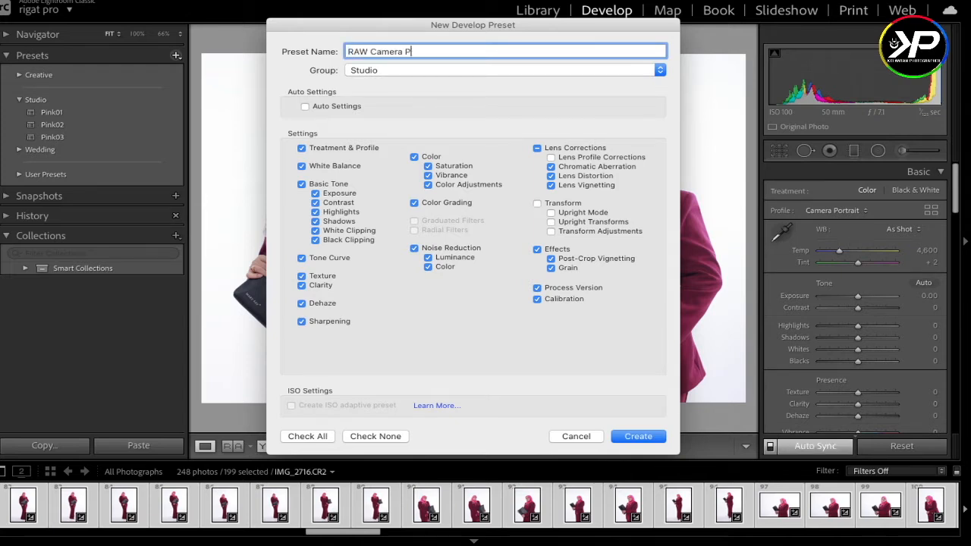
pyautogui.click(638, 437)
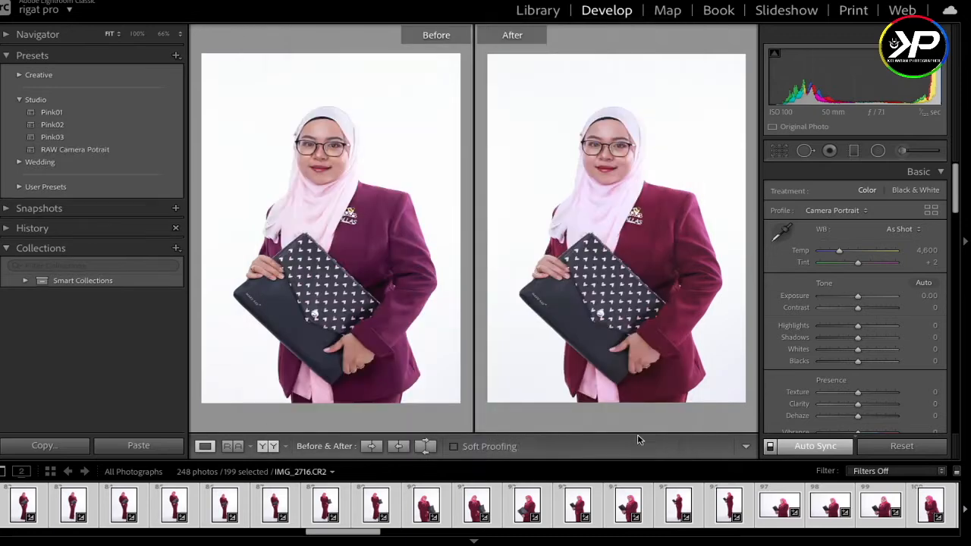
# Step: Clear the multiple selection and apply the RAW Camera Potrait preset to IMG_2713.CR2 alone
pyautogui.scroll(10, 671, 497)
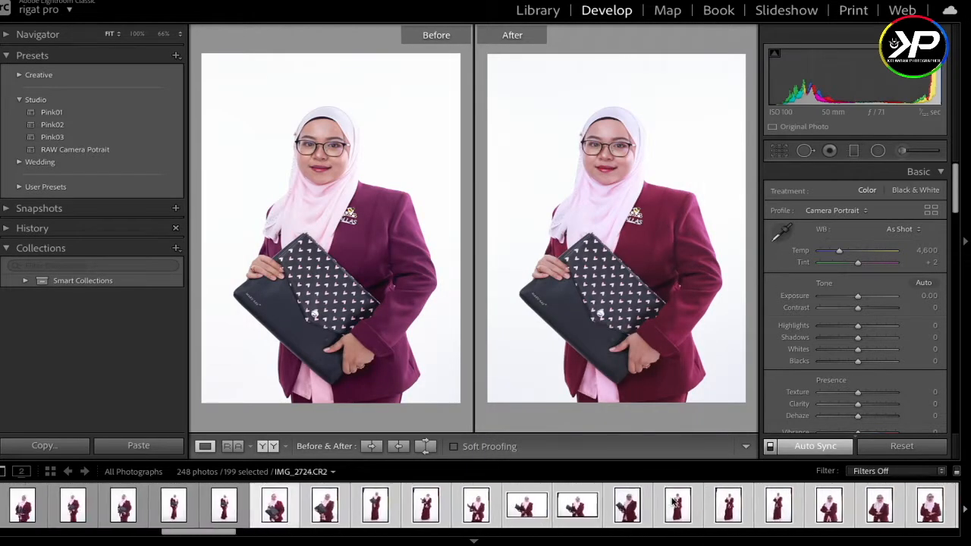
pyautogui.scroll(-3, 671, 500)
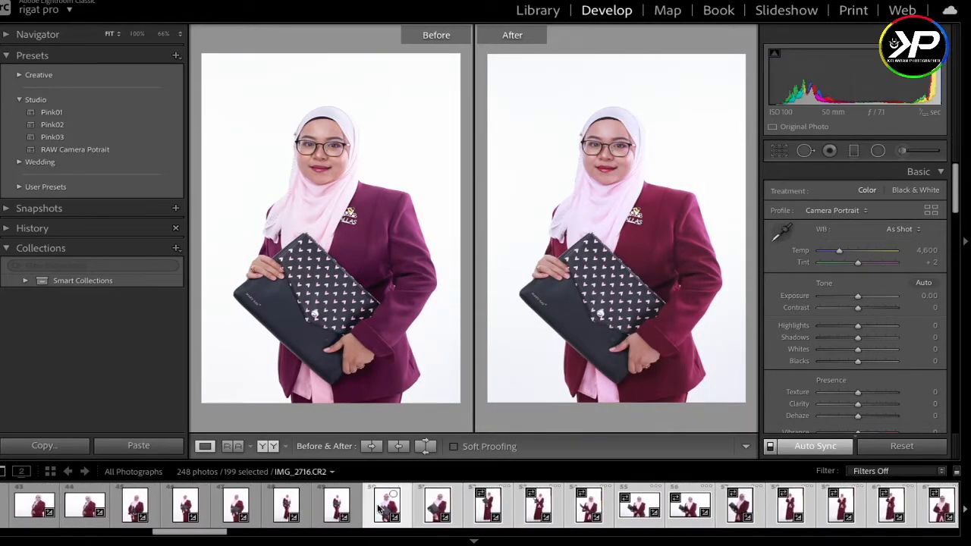
pyautogui.click(338, 507)
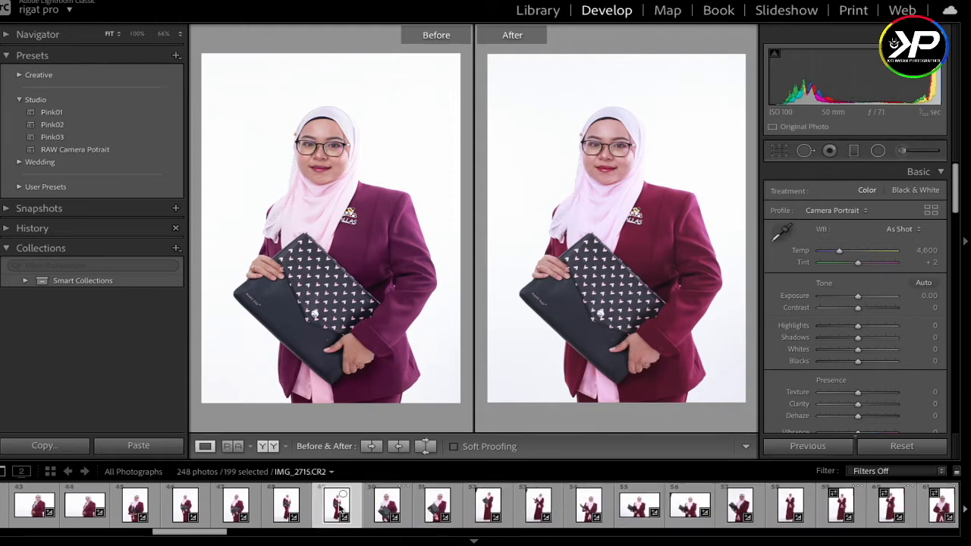
pyautogui.click(242, 505)
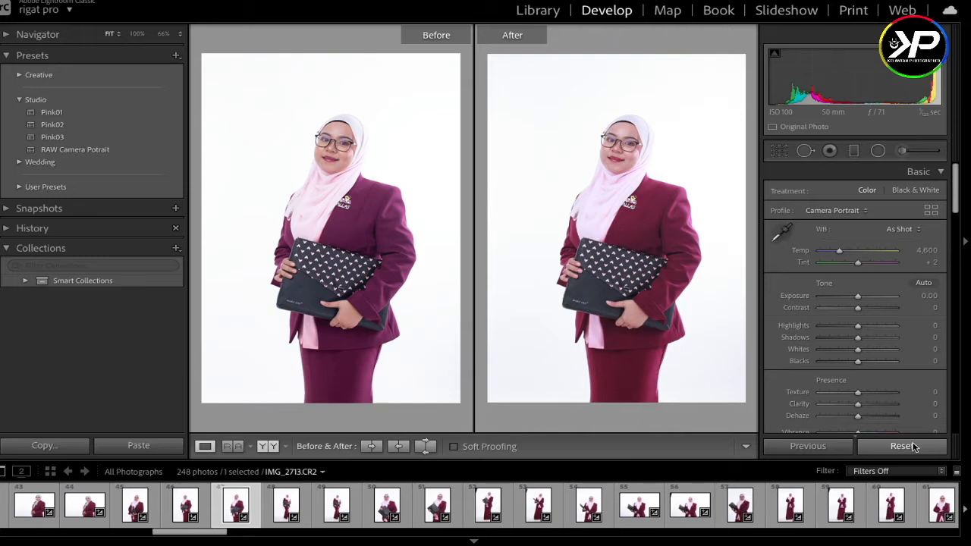
pyautogui.click(72, 151)
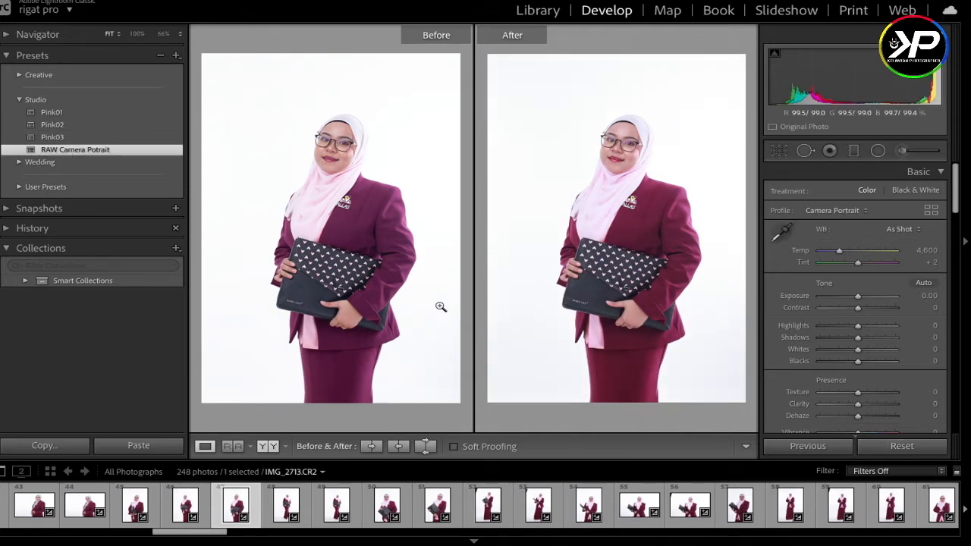
# Step: Apply the RAW Camera Potrait preset to IMG_2688.CR2
pyautogui.scroll(10, 261, 503)
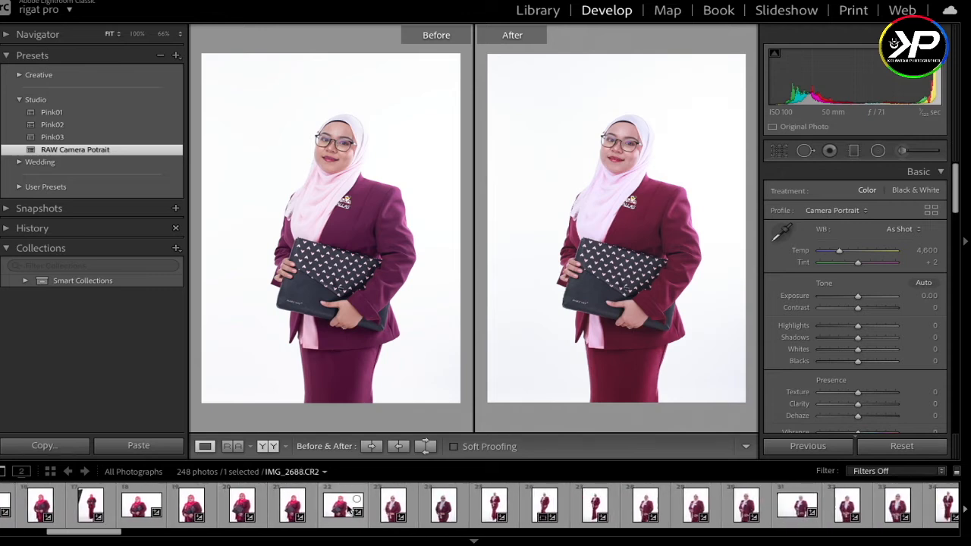
pyautogui.click(343, 504)
pyautogui.click(92, 152)
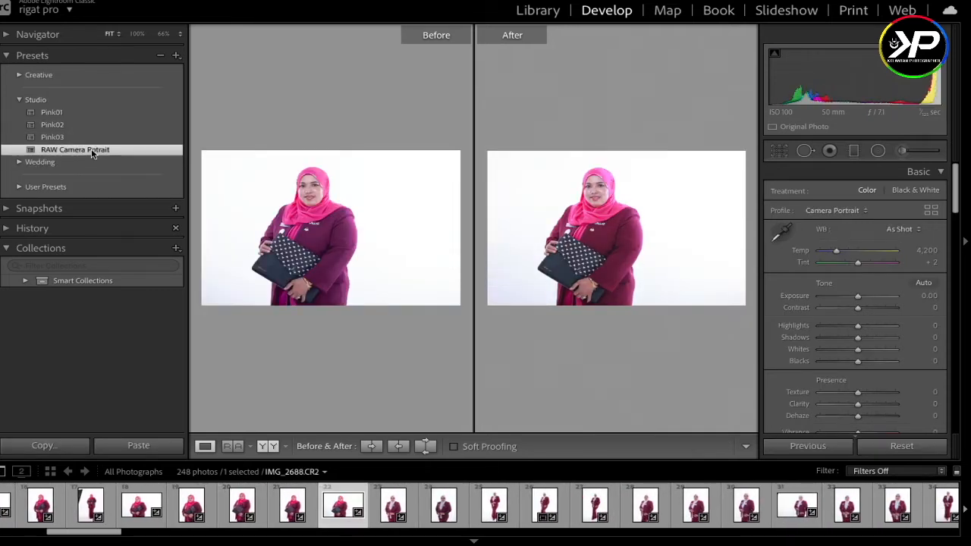
# Step: Undo the preset on IMG_2688.CR2 and apply the RAW Camera Potrait preset to IMG_2689.CR2, comparing it with its JPG version
pyautogui.hotkey('ctrl', 'z')
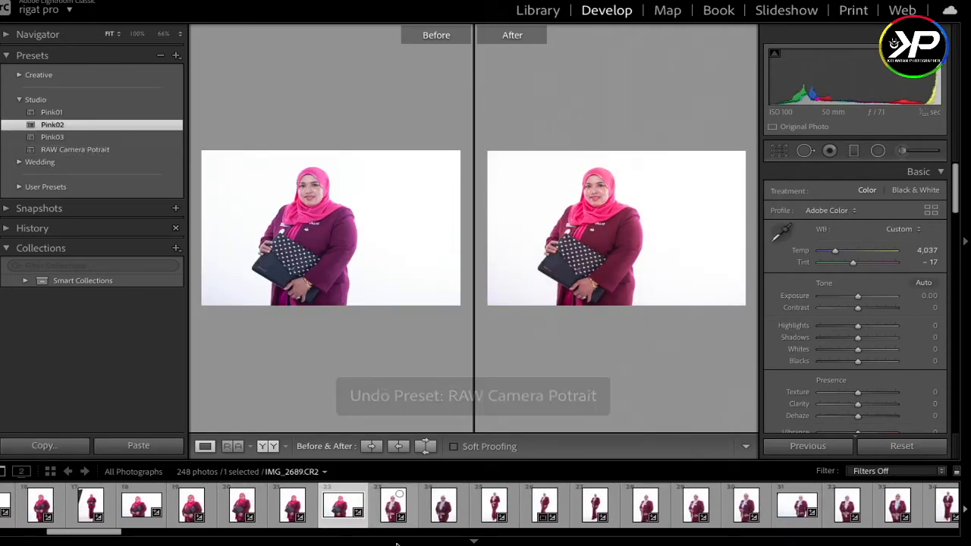
pyautogui.click(396, 508)
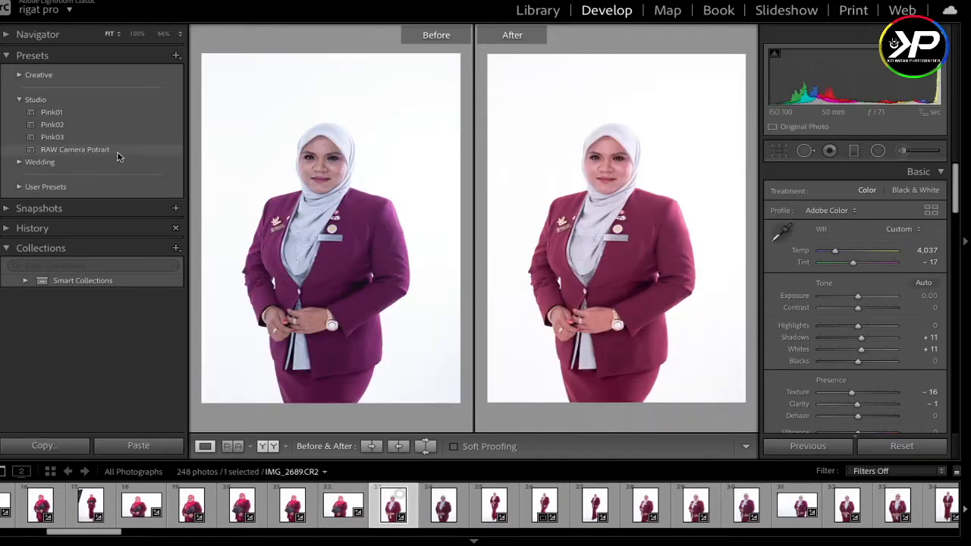
pyautogui.click(117, 151)
pyautogui.click(448, 508)
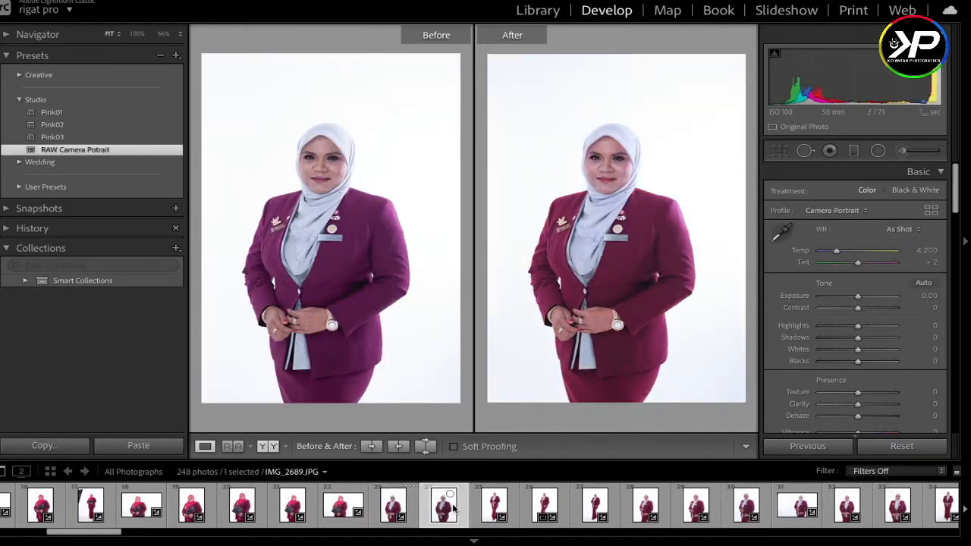
pyautogui.click(392, 505)
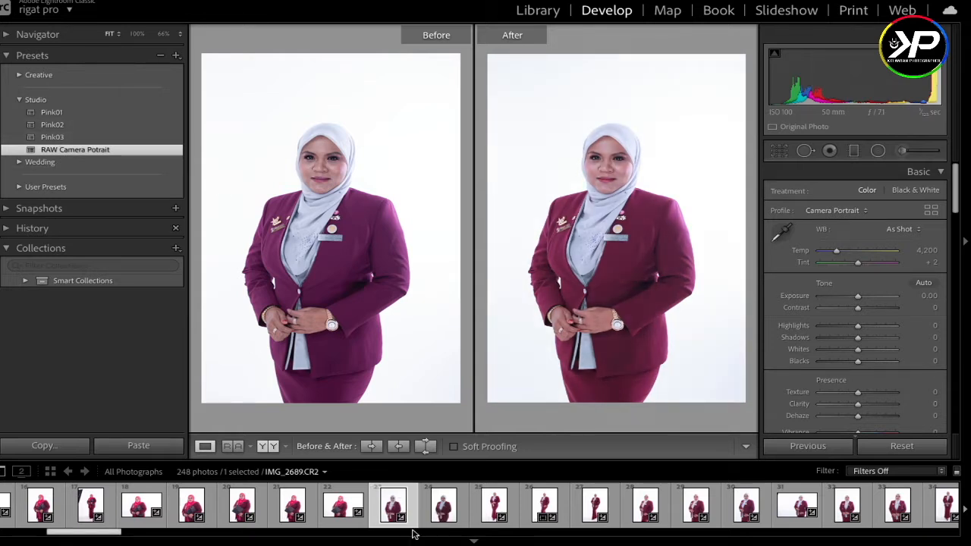
# Step: Try the Pink03 preset on IMG_2689.JPG and undo it
pyautogui.click(442, 509)
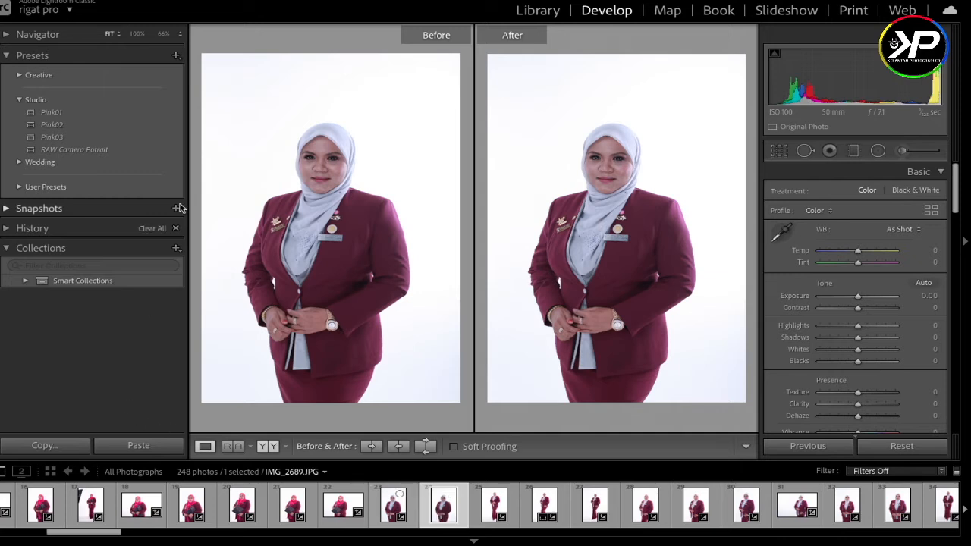
pyautogui.click(103, 138)
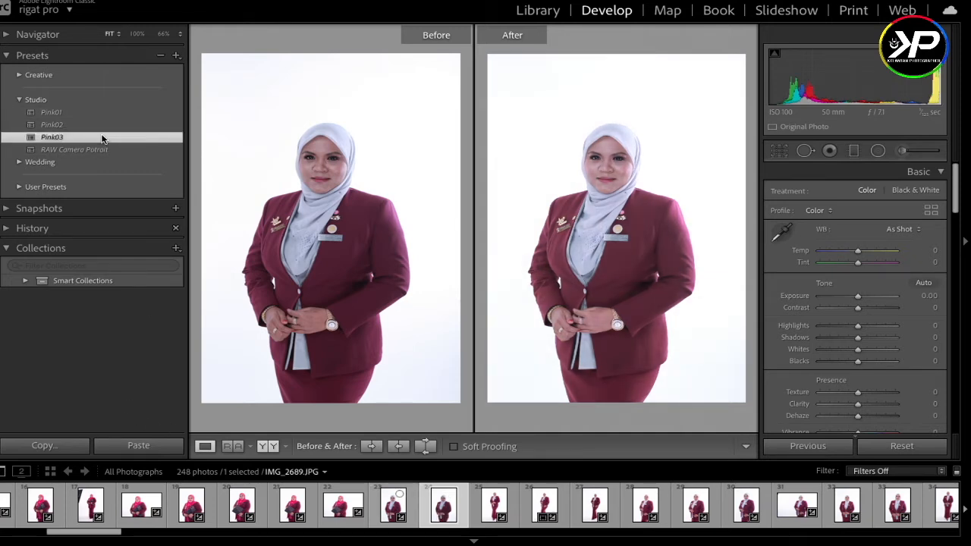
pyautogui.hotkey('ctrl', 'z')
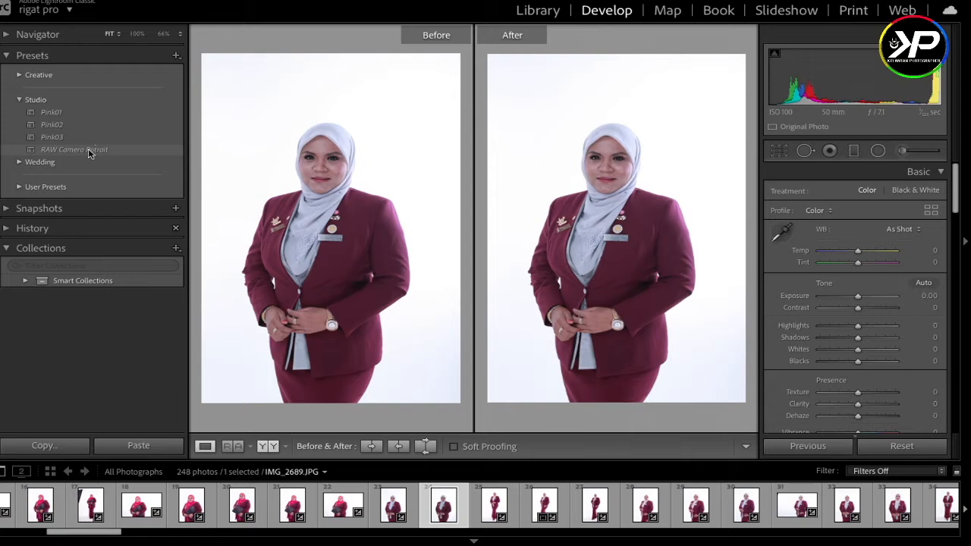
# Step: Open the profile browser for IMG_2689.JPG, expand the Favorites group and filter the list to Color profiles
pyautogui.click(831, 213)
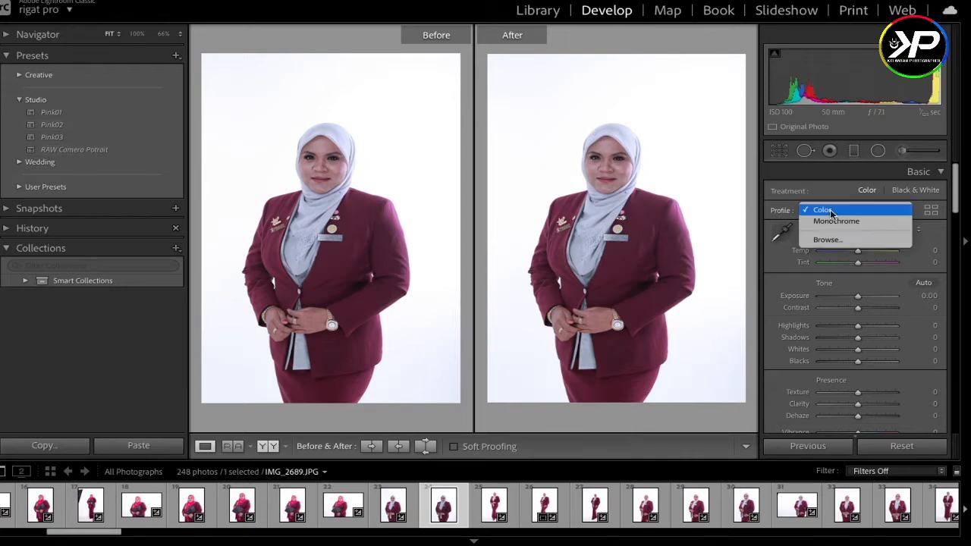
pyautogui.click(932, 218)
pyautogui.click(932, 216)
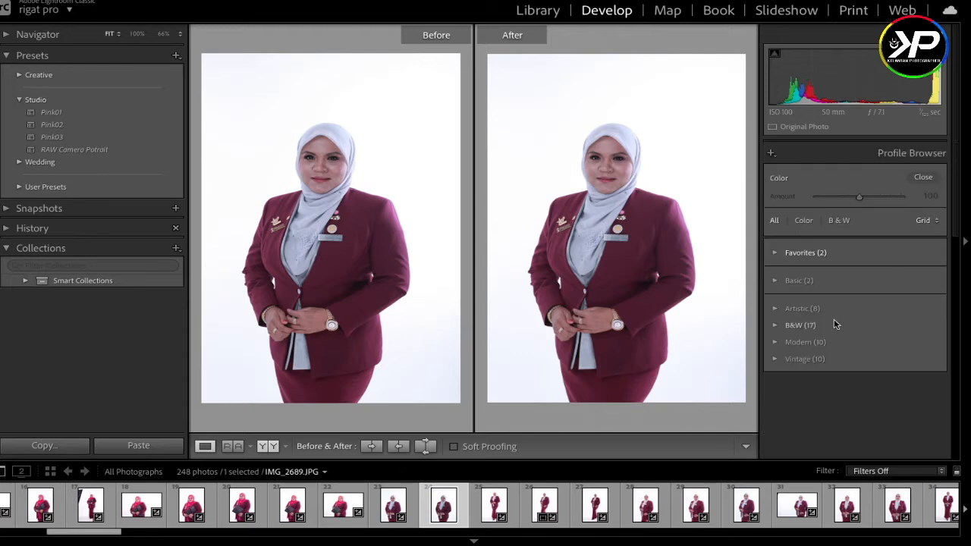
pyautogui.click(805, 254)
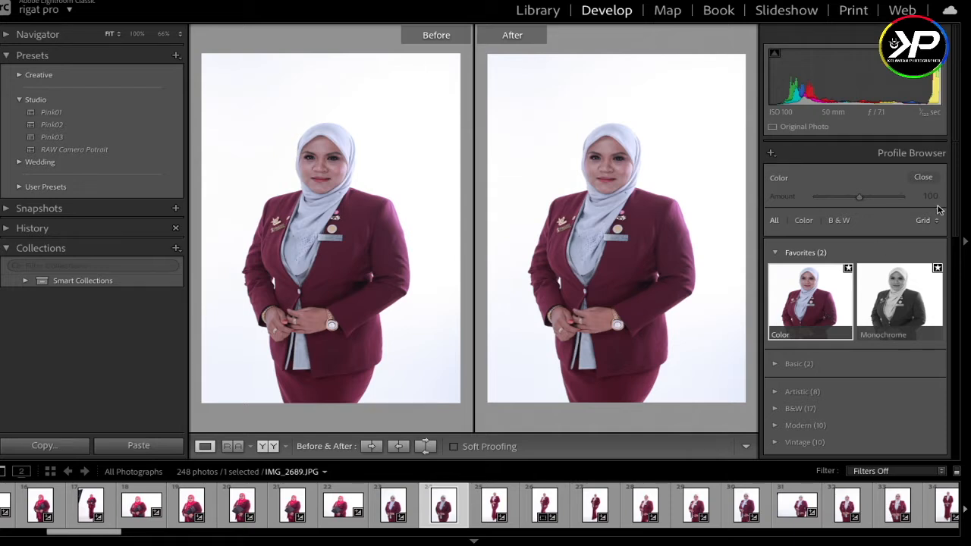
pyautogui.click(924, 178)
pyautogui.click(911, 202)
pyautogui.click(898, 240)
pyautogui.click(837, 281)
pyautogui.click(803, 220)
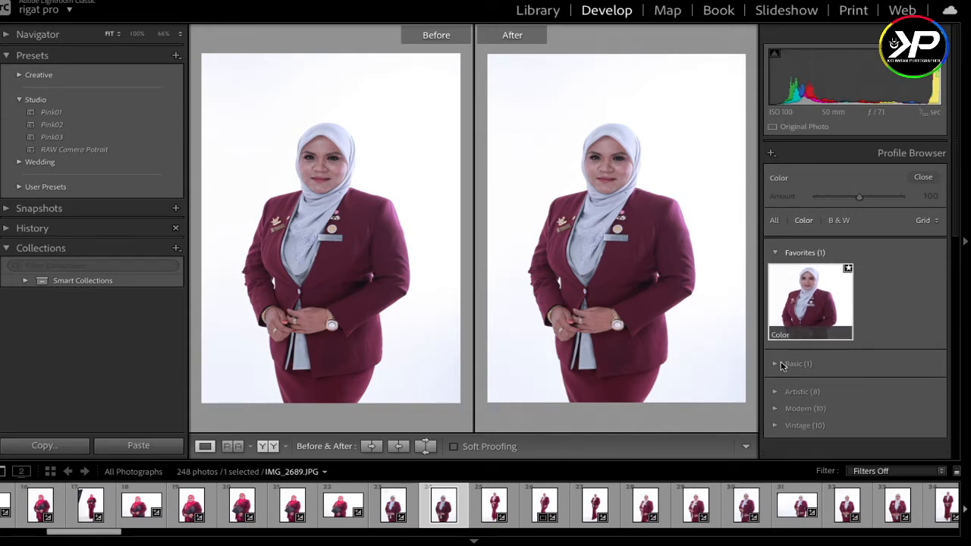
# Step: Examine the Basic group under the Color filter, then show all profiles for IMG_2689.JPG and inspect the Modern group
pyautogui.click(776, 365)
pyautogui.scroll(-2, 812, 364)
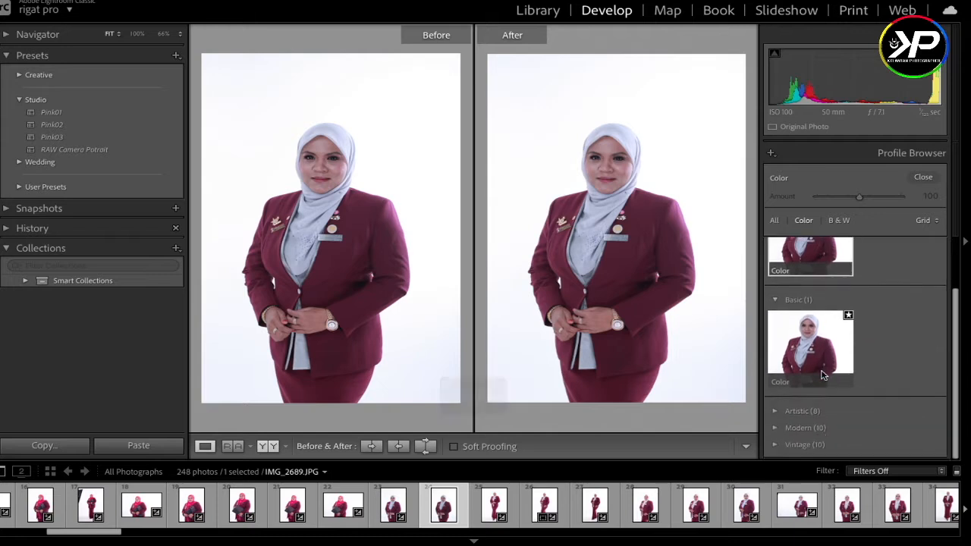
pyautogui.scroll(1, 824, 375)
pyautogui.scroll(1, 824, 373)
pyautogui.click(775, 221)
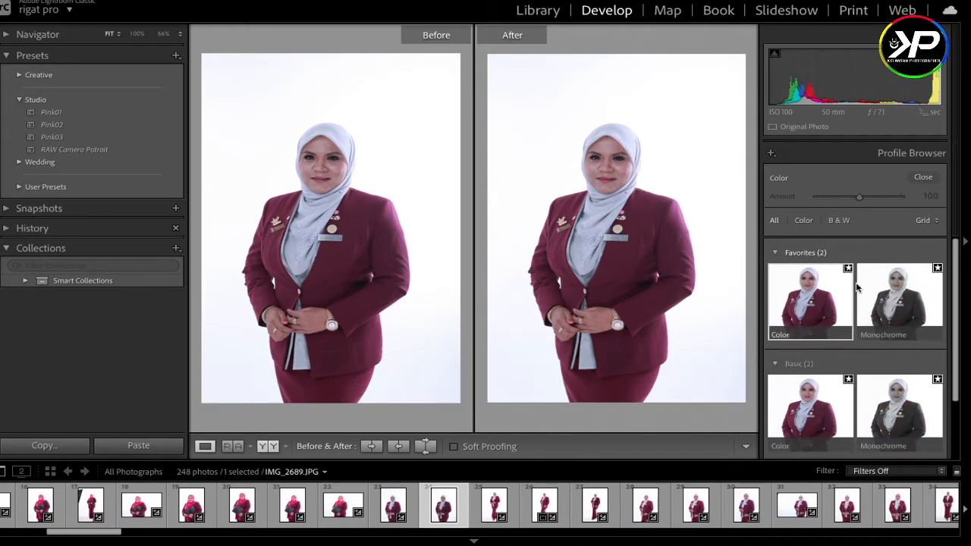
pyautogui.scroll(-1, 901, 340)
pyautogui.scroll(-1, 901, 340)
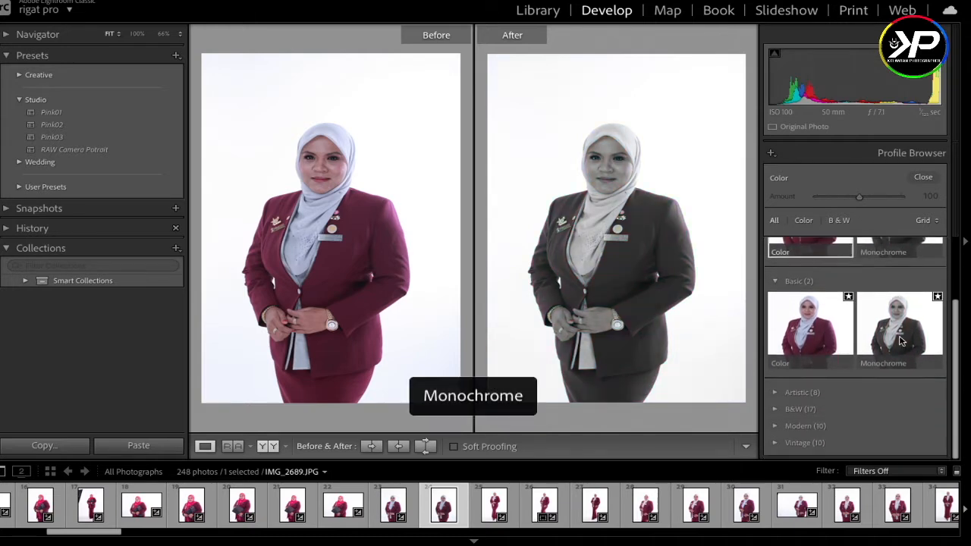
pyautogui.click(779, 431)
pyautogui.scroll(-5, 780, 434)
# Step: Examine the profiles offered for the RAW photos IMG_2690.CR2, IMG_2712.CR2 and IMG_2706.CR2, and close the profile browser
pyautogui.click(909, 297)
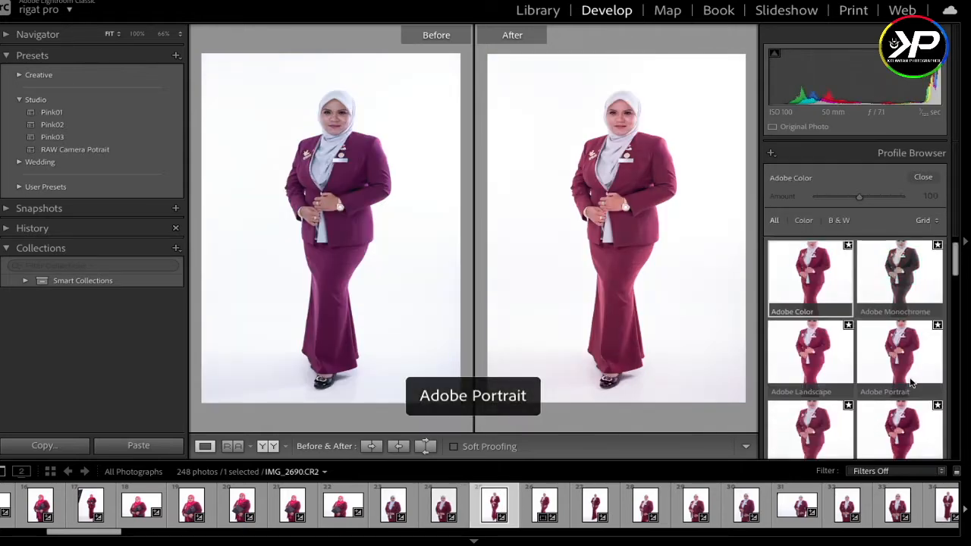
pyautogui.scroll(-3, 910, 384)
pyautogui.click(830, 378)
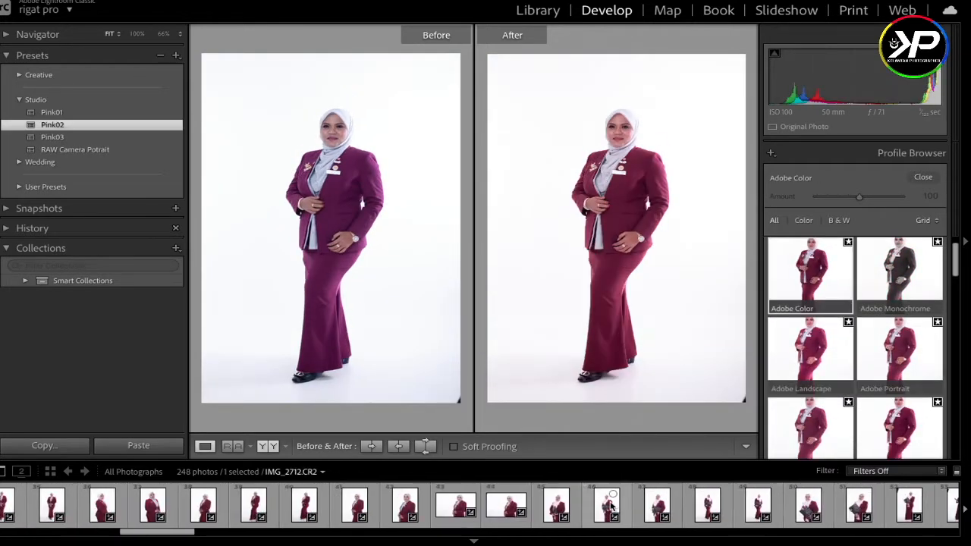
pyautogui.click(816, 409)
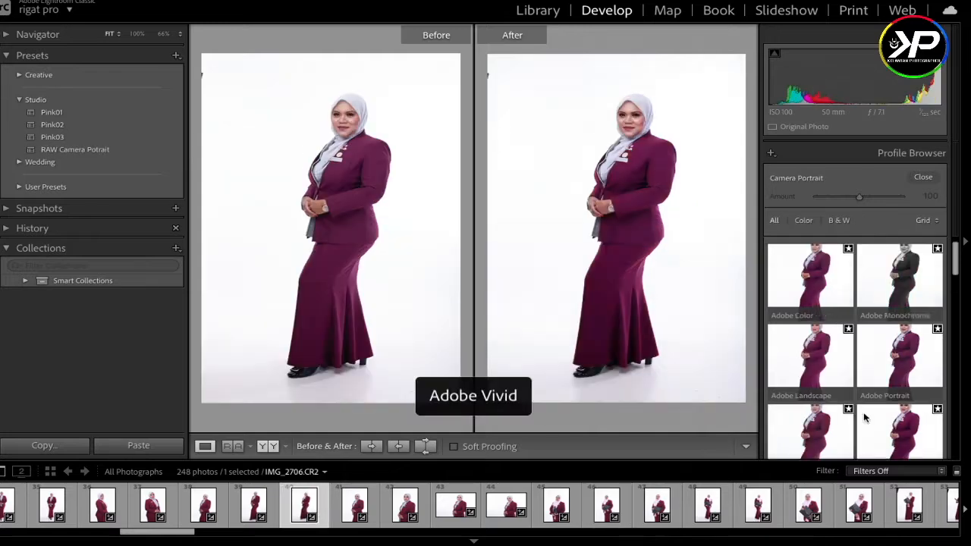
pyautogui.scroll(-5, 862, 391)
pyautogui.click(862, 391)
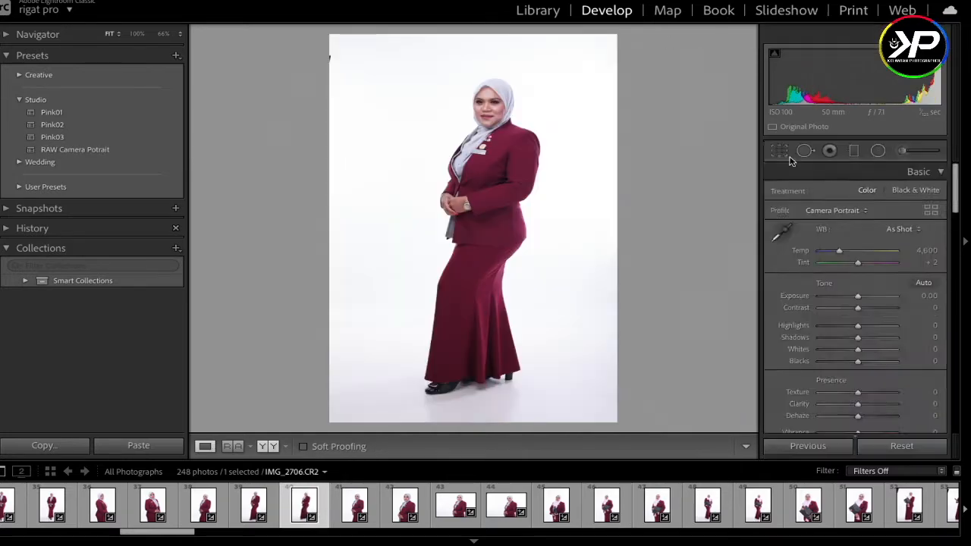
# Step: Return to IMG_2689.JPG to review its profile choices and Modern profiles, then check the RAW photo IMG_2693.CR2
pyautogui.press('r')
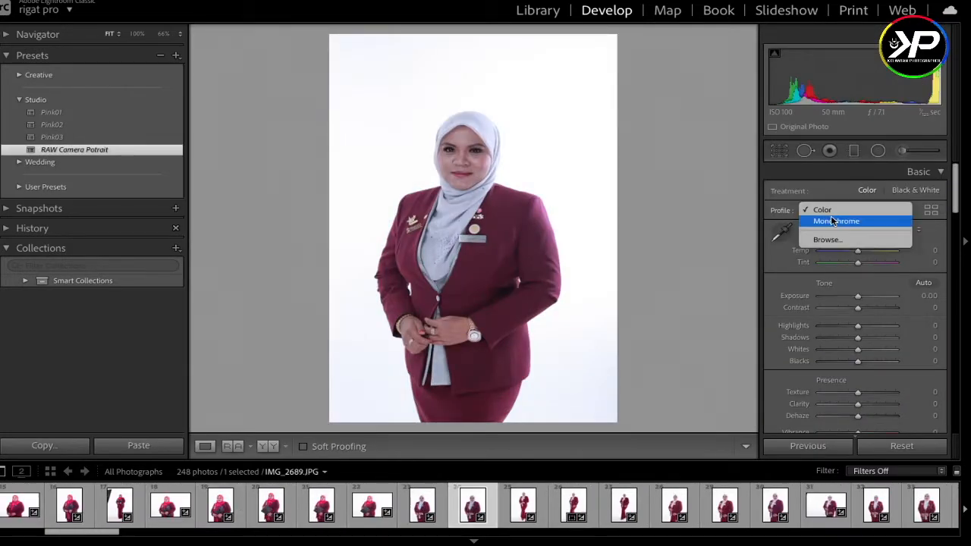
pyautogui.click(813, 219)
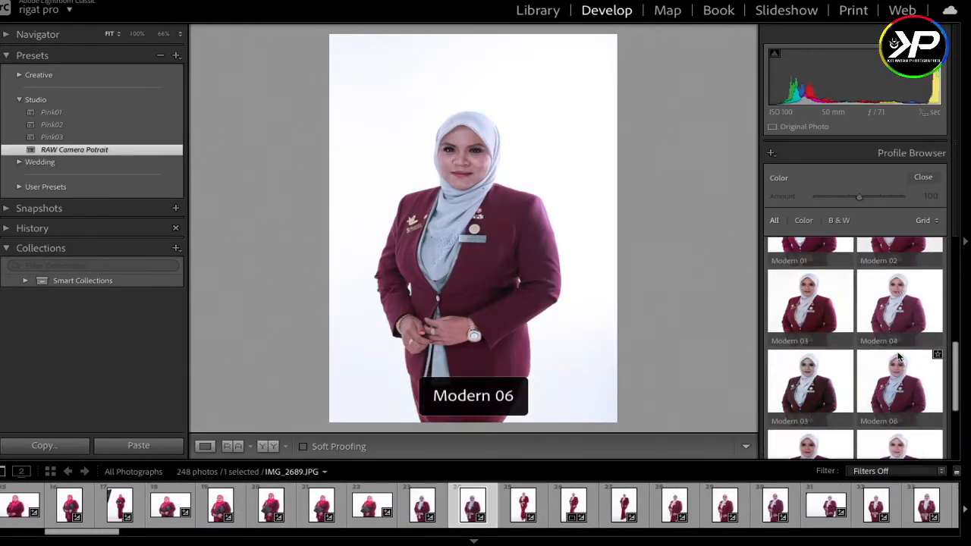
pyautogui.click(806, 276)
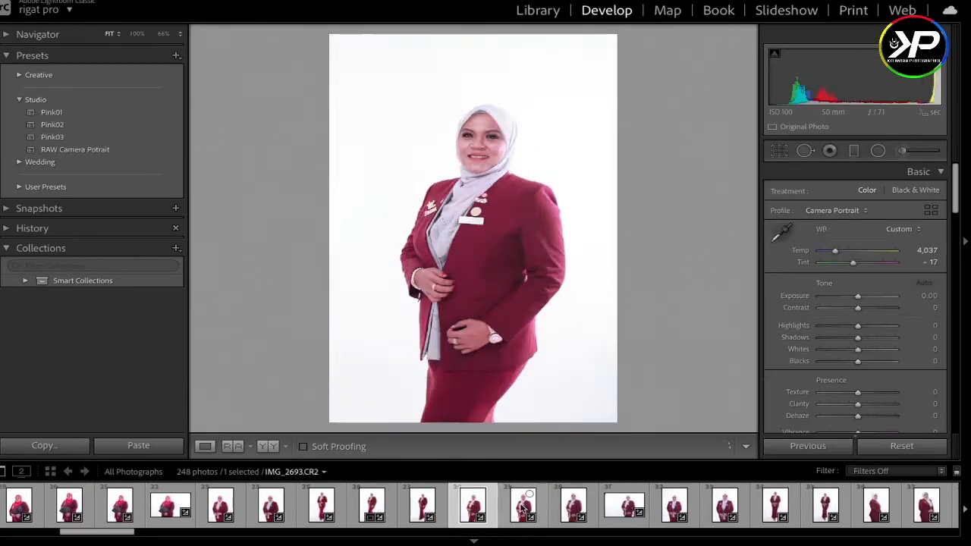
pyautogui.click(270, 446)
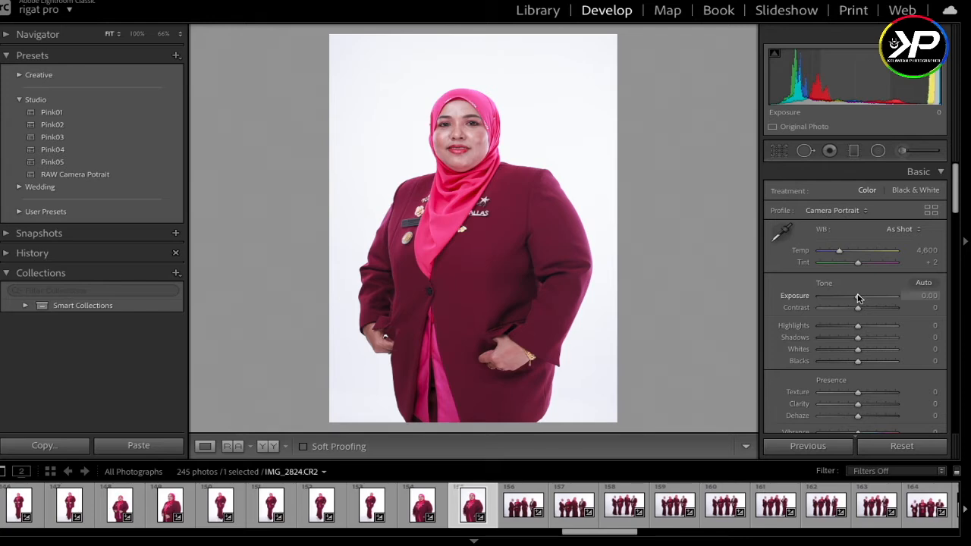
# Step: Remove IMG_2825.CR2 from the Lightroom catalog and give IMG_2826.CR2 Exposure +0.10 and Whites +32
pyautogui.press('Right')
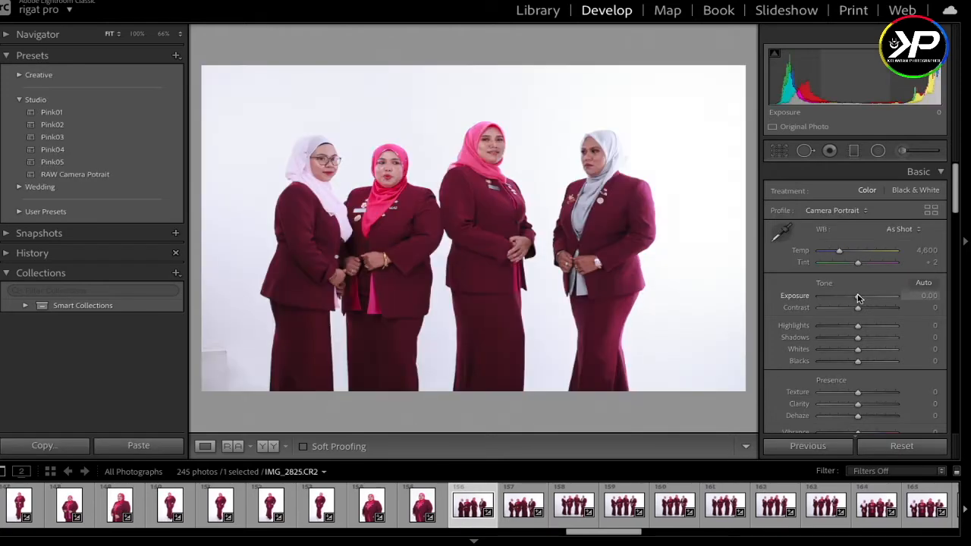
pyautogui.press('Left')
pyautogui.press('Right')
pyautogui.press('Delete')
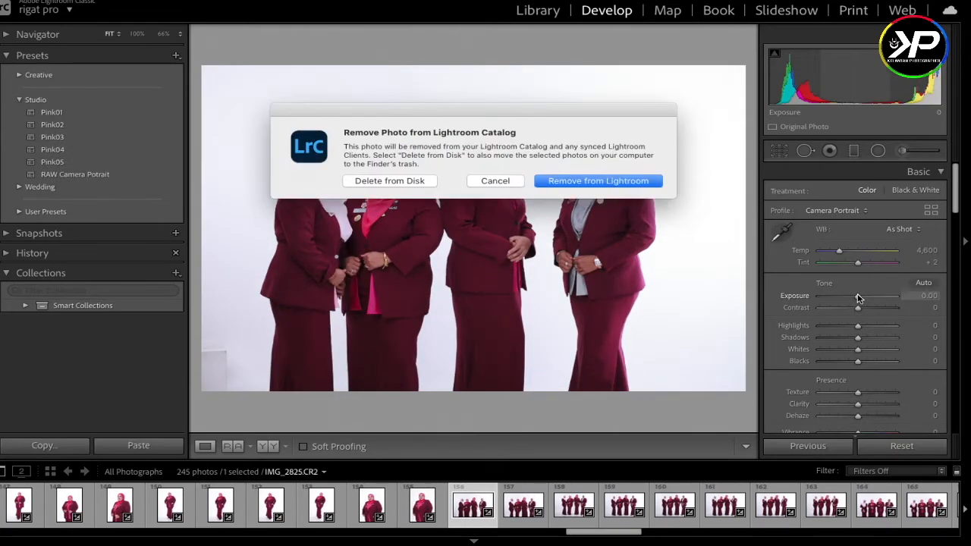
pyautogui.press('Return')
pyautogui.press('super+v')
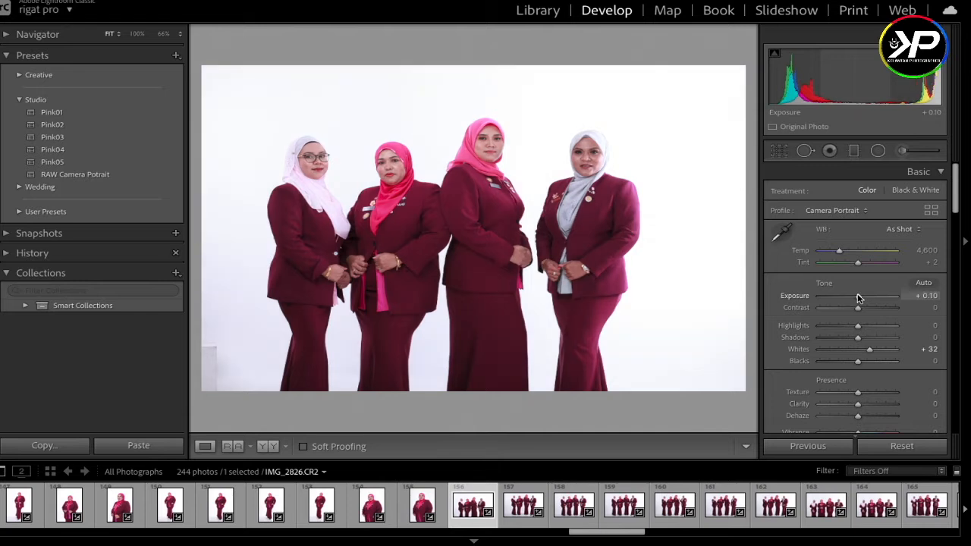
# Step: Heal the grey edge in the lower-left background of IMG_2826.CR2 and raise Shadows to +9
pyautogui.click(805, 151)
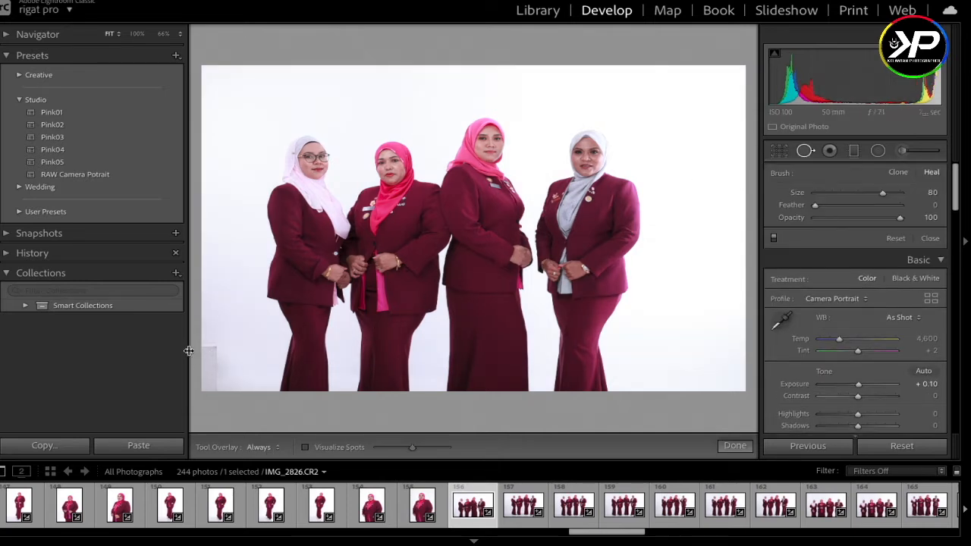
pyautogui.moveTo(210, 350); pyautogui.dragTo(205, 381)
pyautogui.click(735, 446)
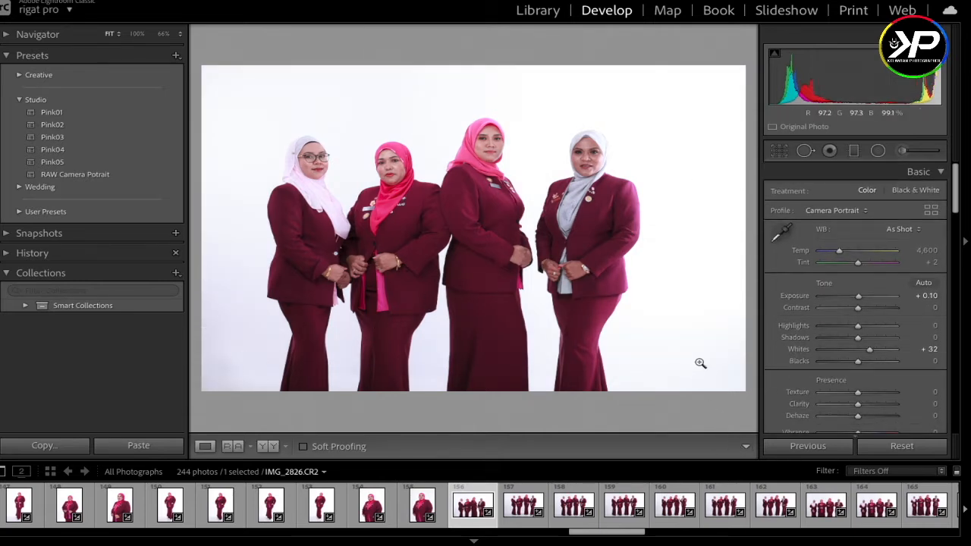
pyautogui.moveTo(858, 339)
pyautogui.mouseDown()
pyautogui.moveTo(878, 336)
pyautogui.moveTo(862, 339)
pyautogui.mouseUp()
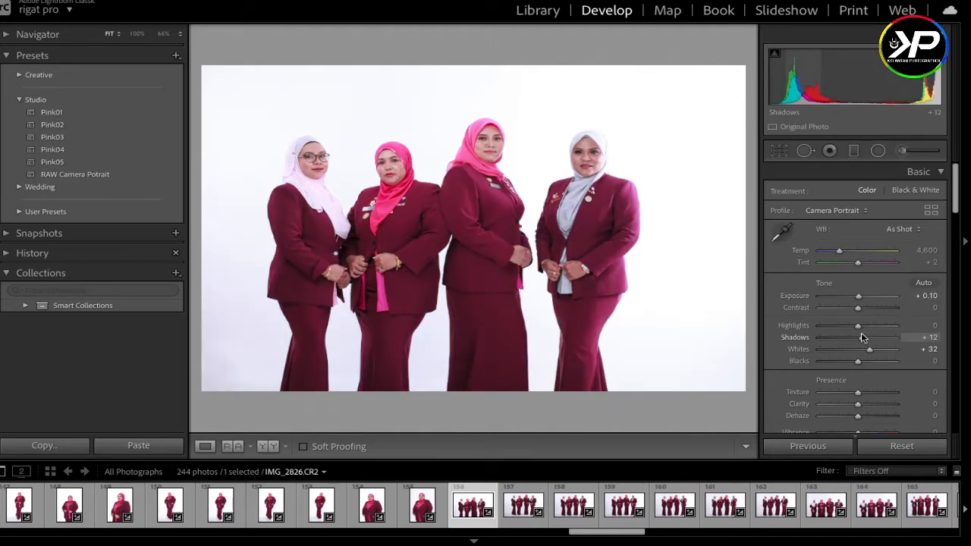
# Step: Add a radial filter over the face of the woman in the grey headscarf with Temp 10 and Exposure 0.49
pyautogui.click(878, 151)
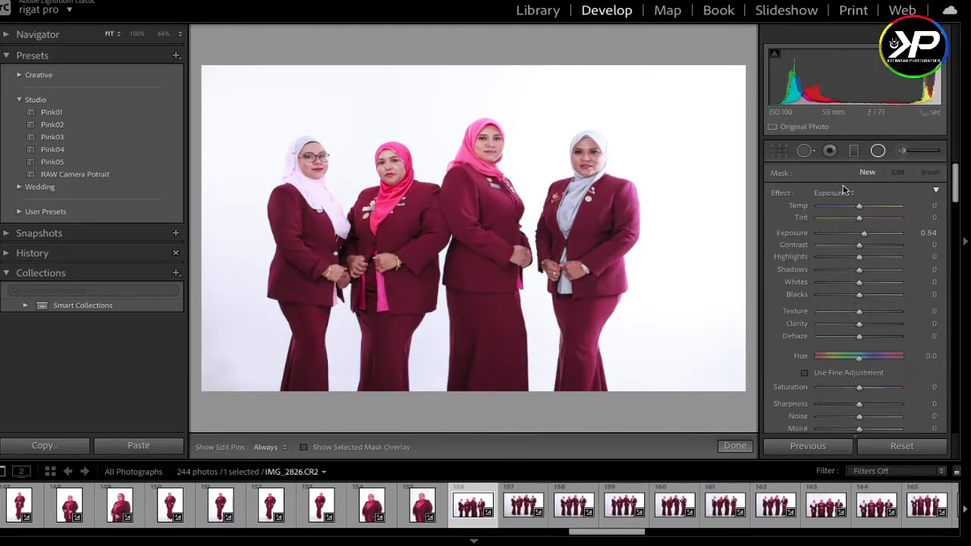
pyautogui.moveTo(574, 144); pyautogui.dragTo(581, 151)
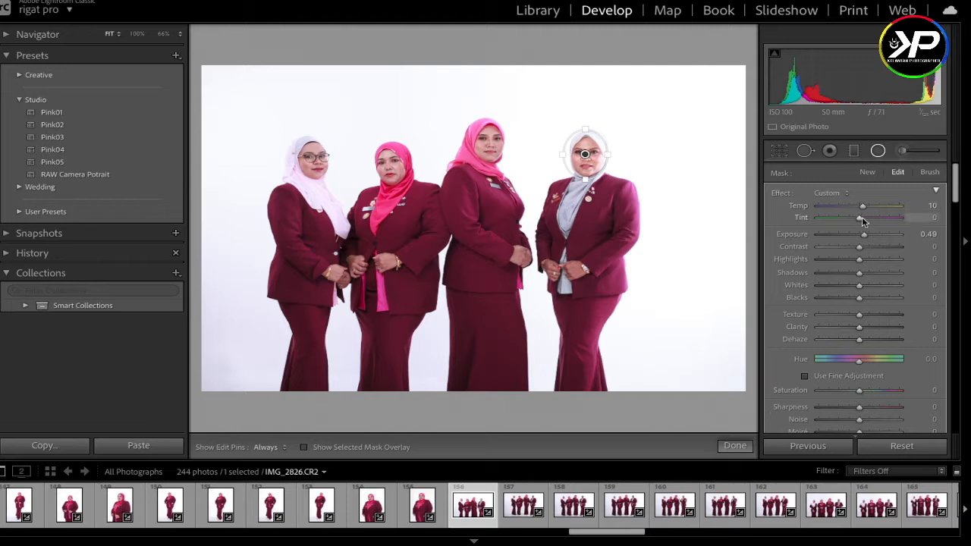
pyautogui.click(737, 446)
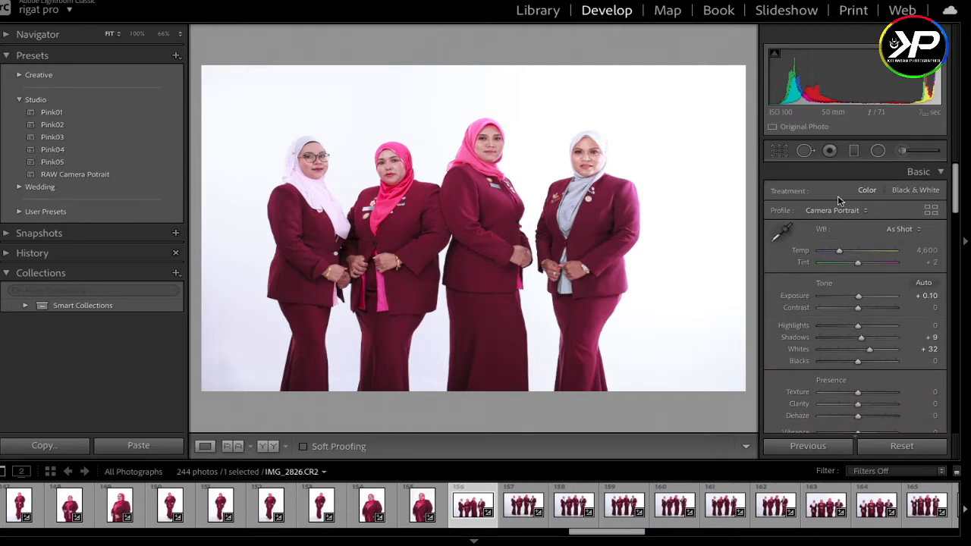
# Step: Try a radial filter across the jackets of the two leftmost women in the photo and delete it
pyautogui.click(878, 151)
pyautogui.moveTo(249, 286)
pyautogui.mouseDown()
pyautogui.moveTo(427, 388)
pyautogui.moveTo(481, 399)
pyautogui.moveTo(436, 323)
pyautogui.moveTo(434, 286)
pyautogui.mouseUp()
pyautogui.press('Delete')
# Step: Duplicate the radial filter on the face of the woman in the grey headscarf and move the copy onto the neighbouring woman's jacket
pyautogui.click(585, 154)
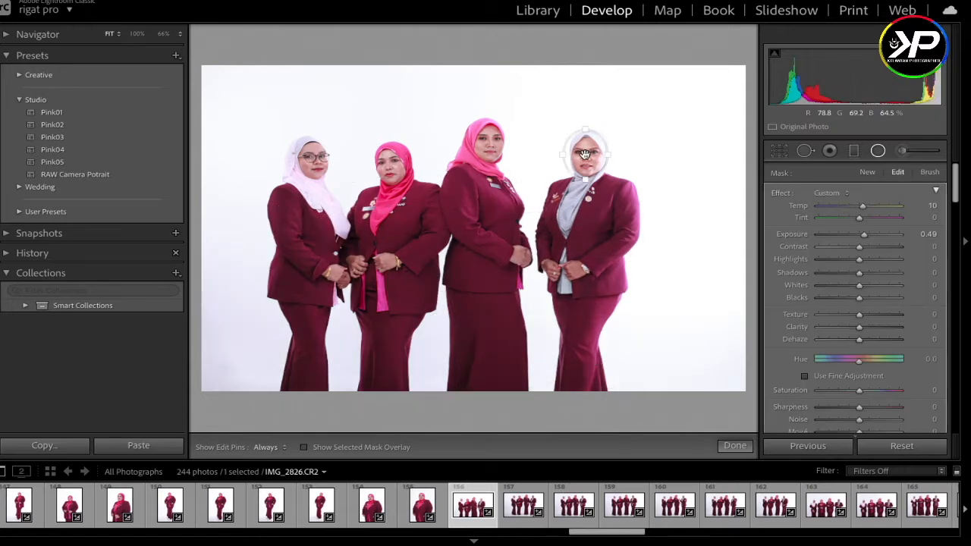
pyautogui.moveTo(586, 154)
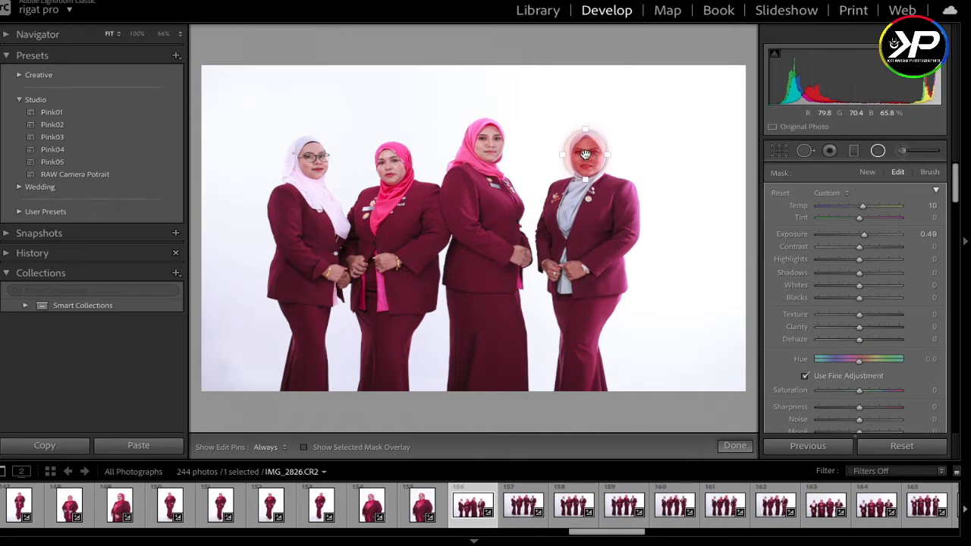
pyautogui.moveTo(585, 154)
pyautogui.mouseDown()
pyautogui.moveTo(576, 155)
pyautogui.moveTo(600, 155)
pyautogui.mouseUp()
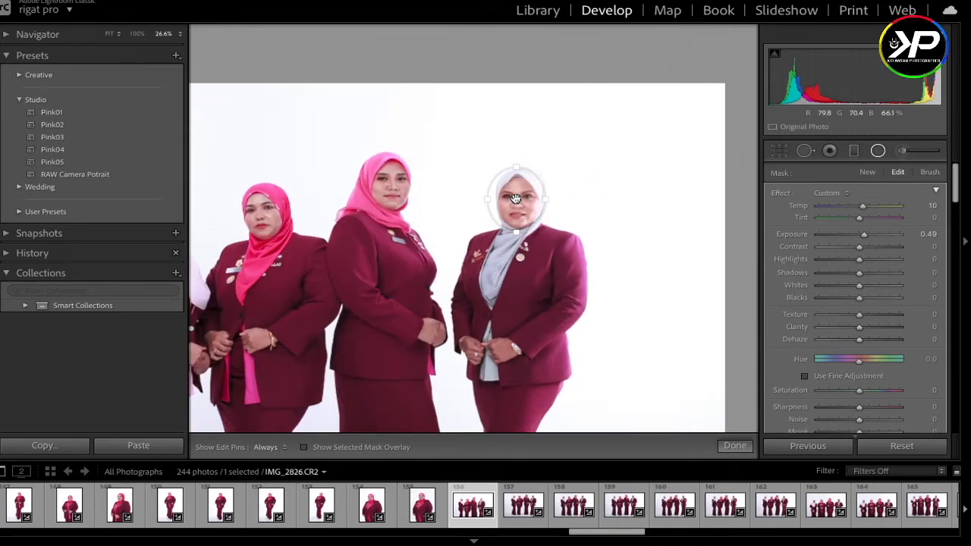
pyautogui.rightClick(515, 199)
pyautogui.click(540, 203)
pyautogui.moveTo(515, 198); pyautogui.dragTo(539, 254)
pyautogui.hotkey('ctrl', '-')
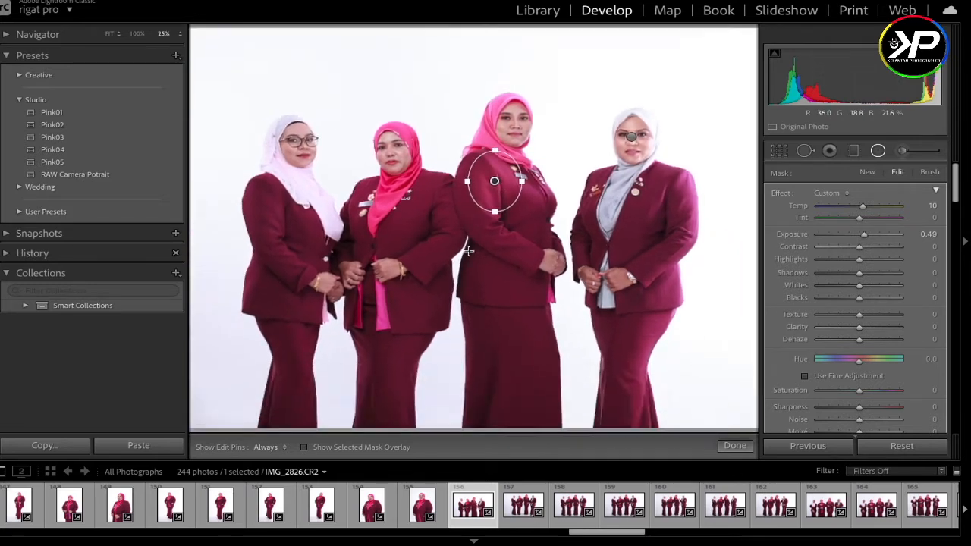
pyautogui.hotkey('ctrl', '-')
# Step: Reshape the duplicated radial filter into a wide ellipse covering the bodies of all four women in IMG_2826.CR2 and finish editing it
pyautogui.moveTo(486, 205); pyautogui.dragTo(600, 210)
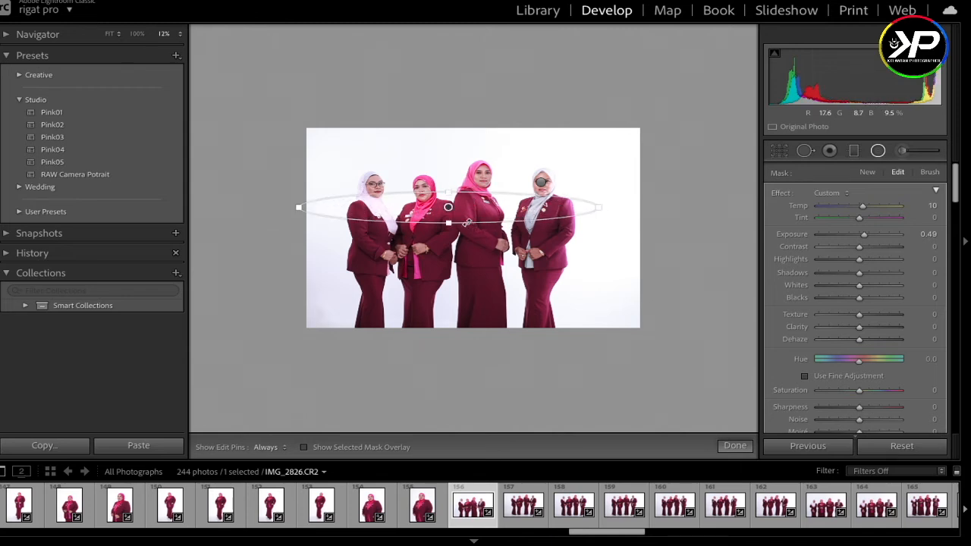
pyautogui.moveTo(450, 224); pyautogui.dragTo(452, 269)
pyautogui.moveTo(453, 206); pyautogui.dragTo(452, 280)
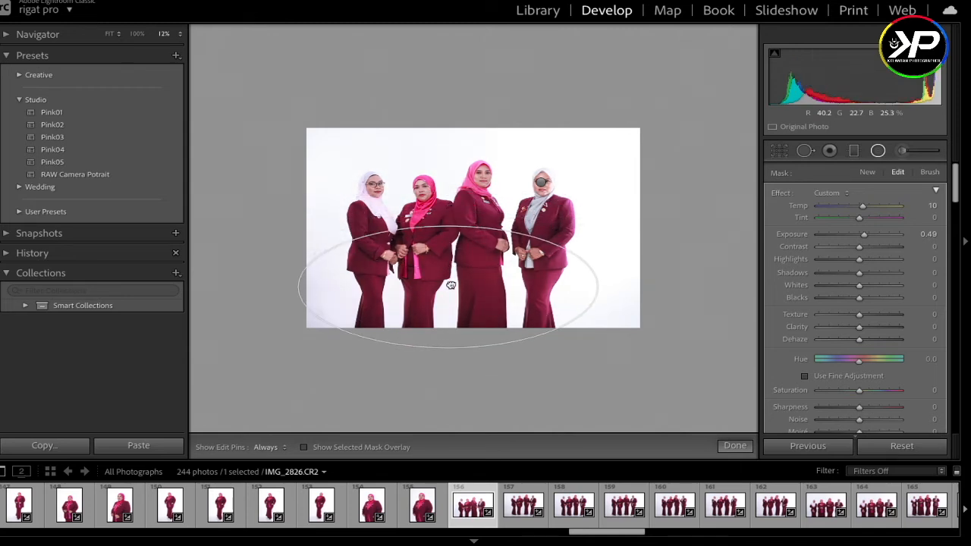
pyautogui.moveTo(449, 220); pyautogui.dragTo(449, 201)
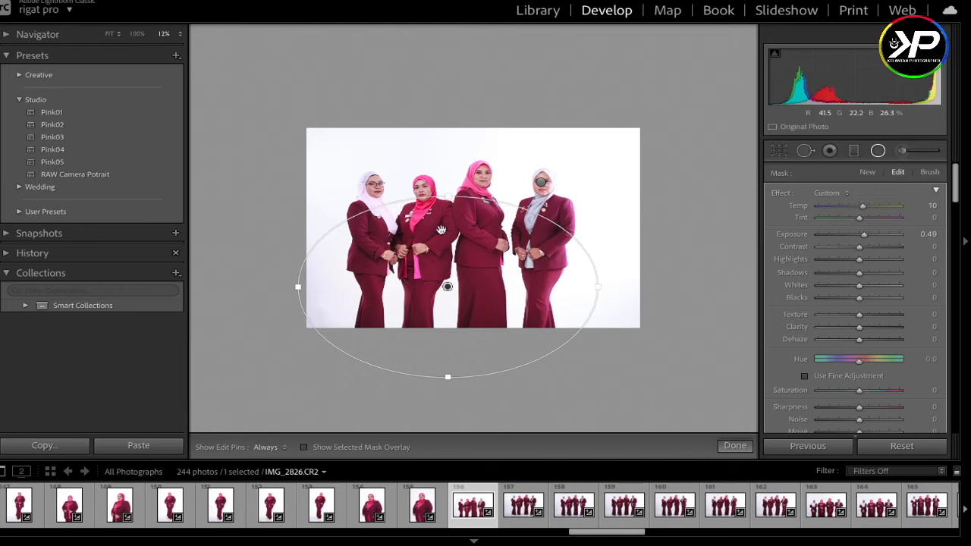
pyautogui.moveTo(448, 286); pyautogui.dragTo(453, 271)
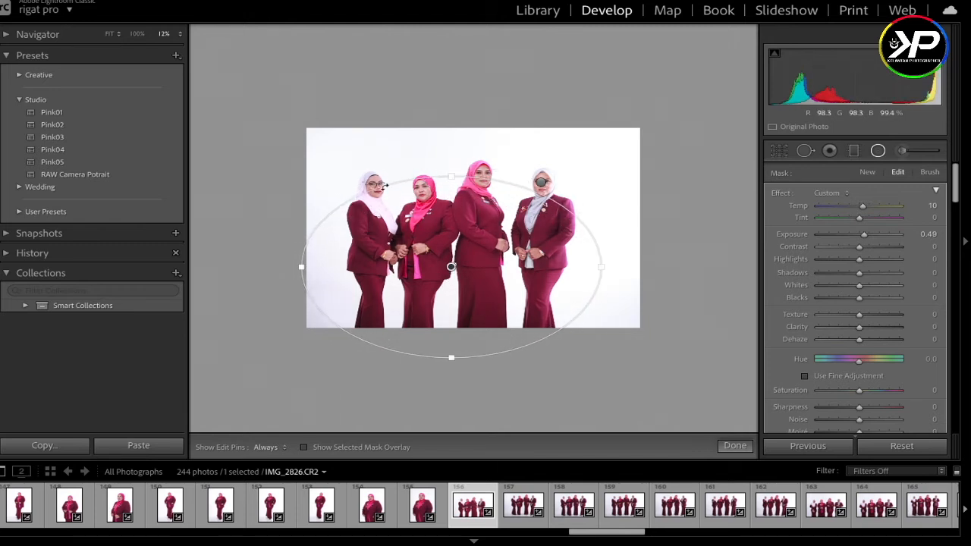
pyautogui.click(735, 445)
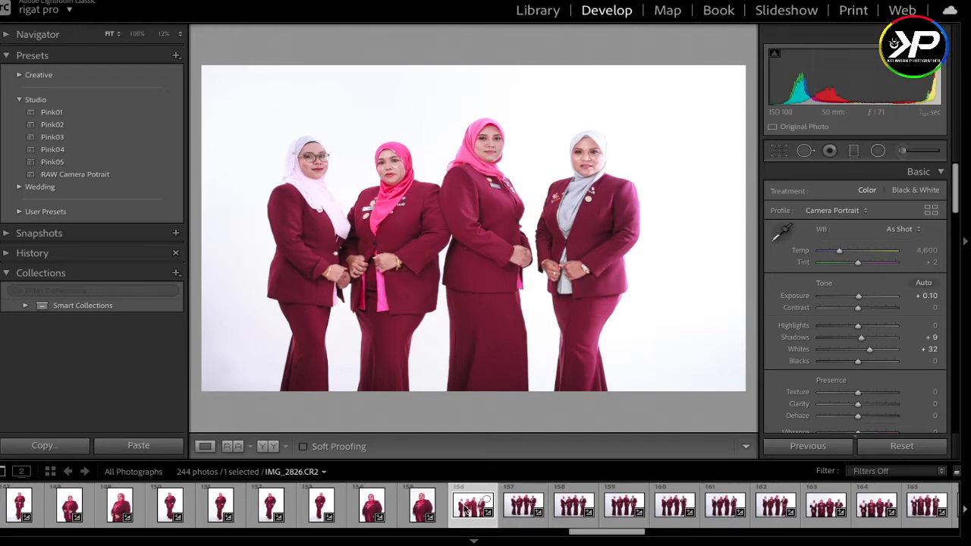
# Step: Copy the develop settings of IMG_2826.CR2 and paste them onto IMG_2827.CR2
pyautogui.hotkey('ctrl', 'shift', 'c')
pyautogui.click(681, 334)
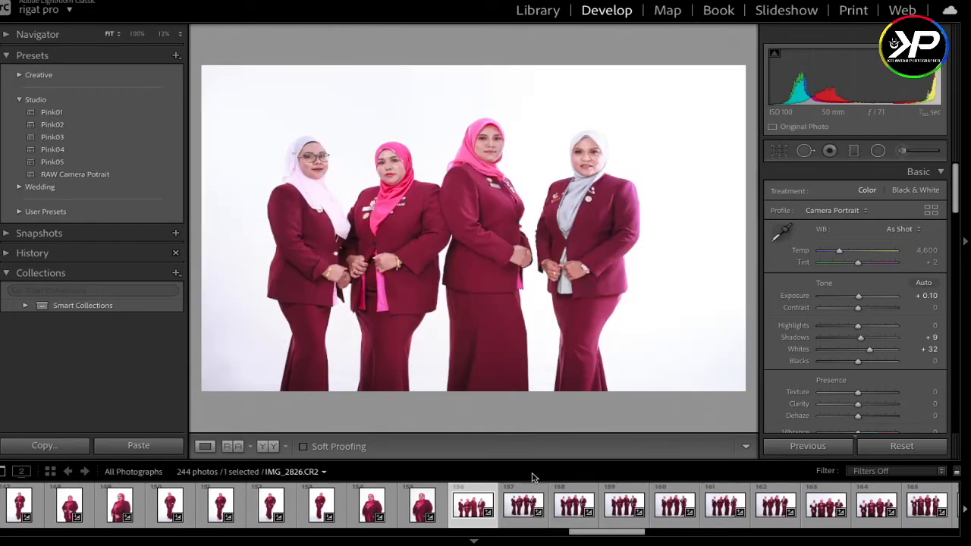
pyautogui.click(523, 504)
pyautogui.hotkey('ctrl', 'shift', 'v')
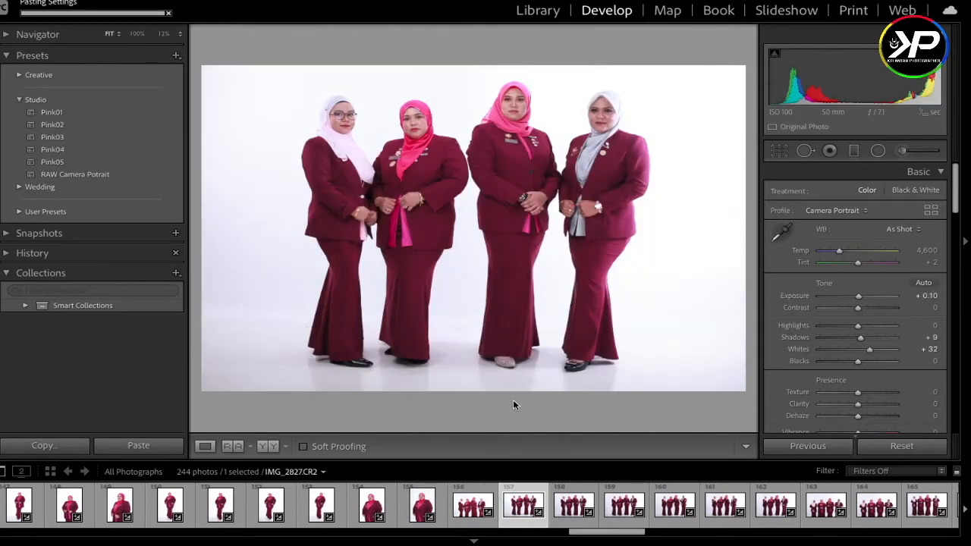
# Step: Add a graduated filter rising from the bottom of IMG_2827.CR2 with Shadows -4 and Whites 31, and set the photo's Exposure to +0.20
pyautogui.press('m')
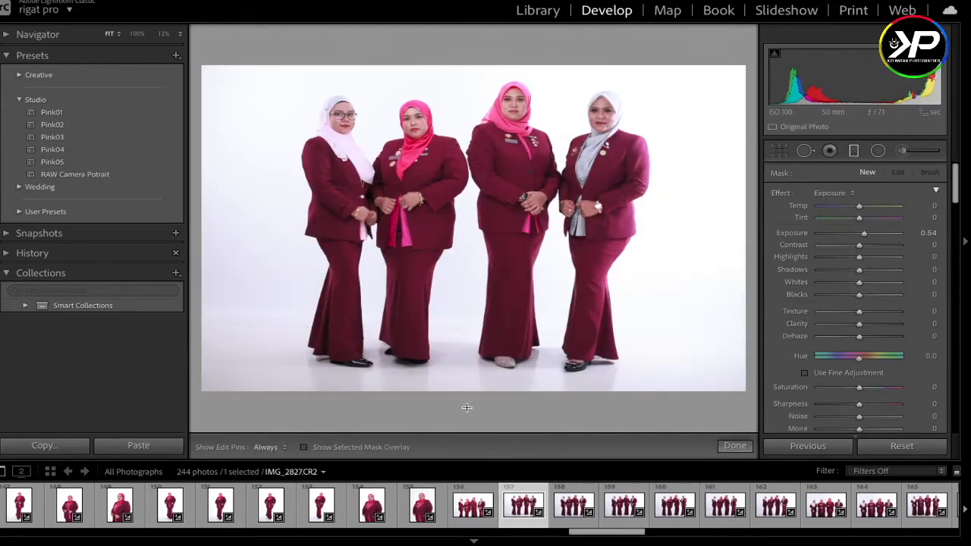
pyautogui.moveTo(466, 405); pyautogui.dragTo(469, 109)
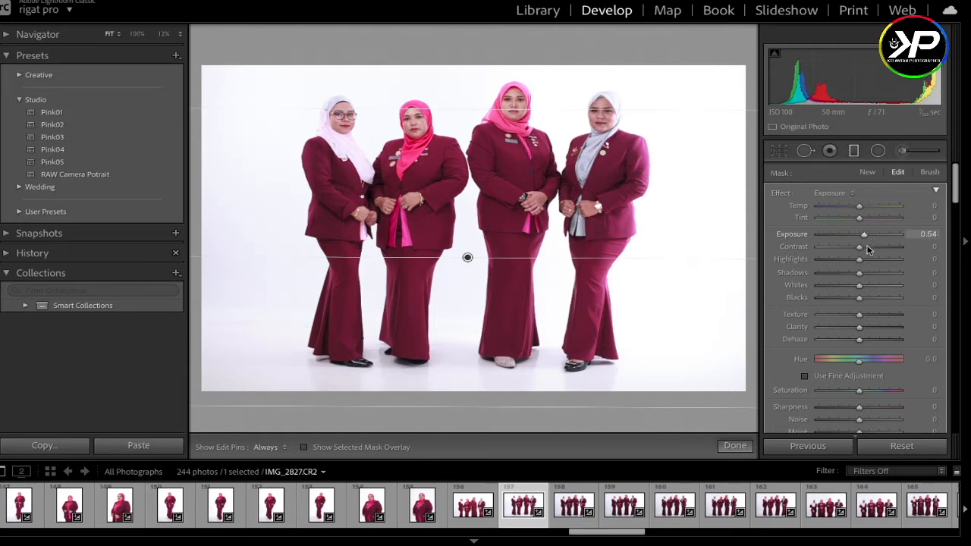
pyautogui.moveTo(859, 272); pyautogui.dragTo(873, 287)
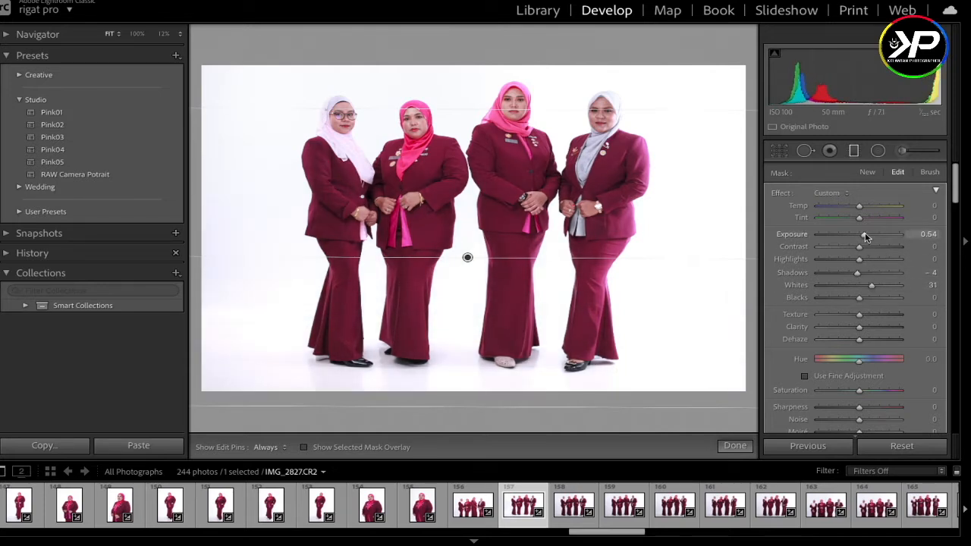
pyautogui.moveTo(866, 237); pyautogui.dragTo(869, 237)
pyautogui.moveTo(466, 257); pyautogui.dragTo(470, 205)
pyautogui.click(735, 446)
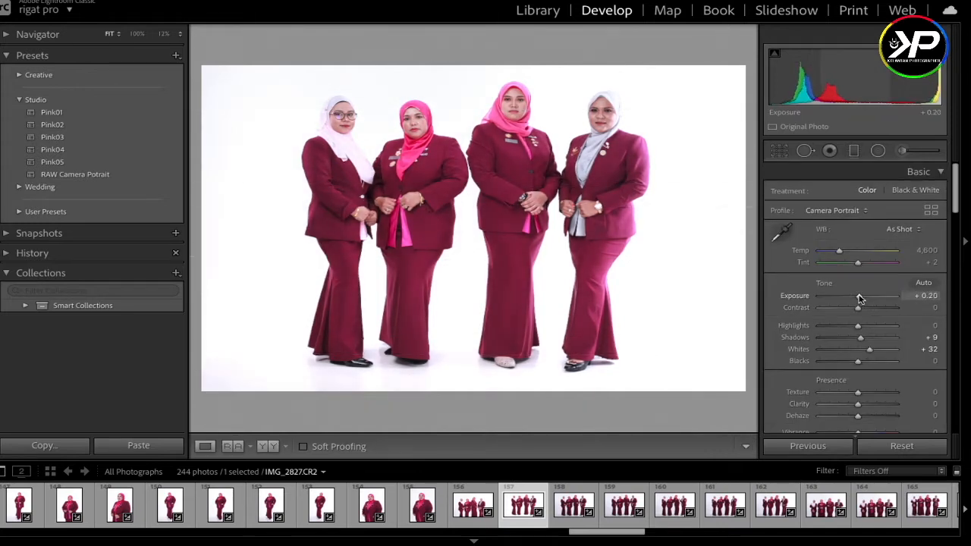
# Step: Add a radial filter over the face of the woman in the grey headscarf in IMG_2827.CR2 with Exposure 0.17
pyautogui.click(878, 152)
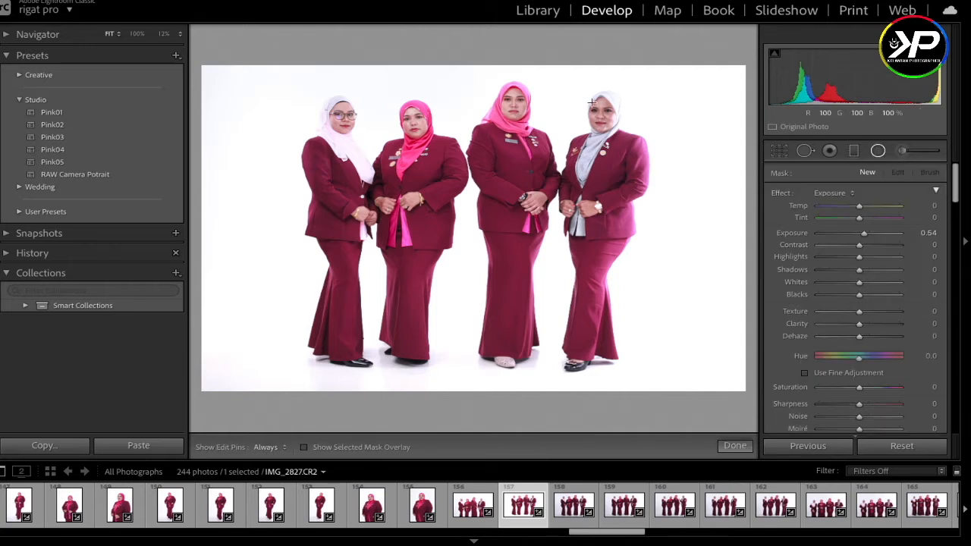
pyautogui.moveTo(617, 121); pyautogui.dragTo(619, 126)
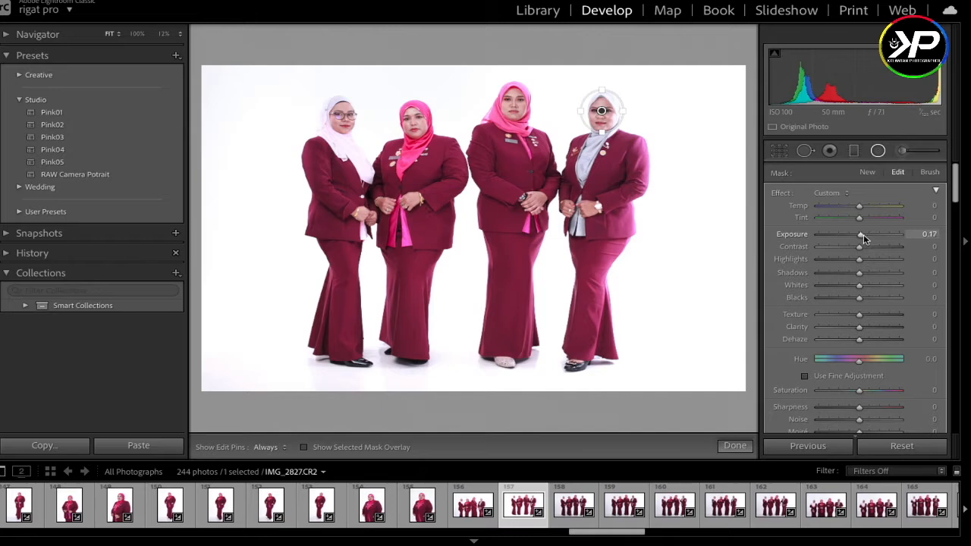
pyautogui.click(735, 445)
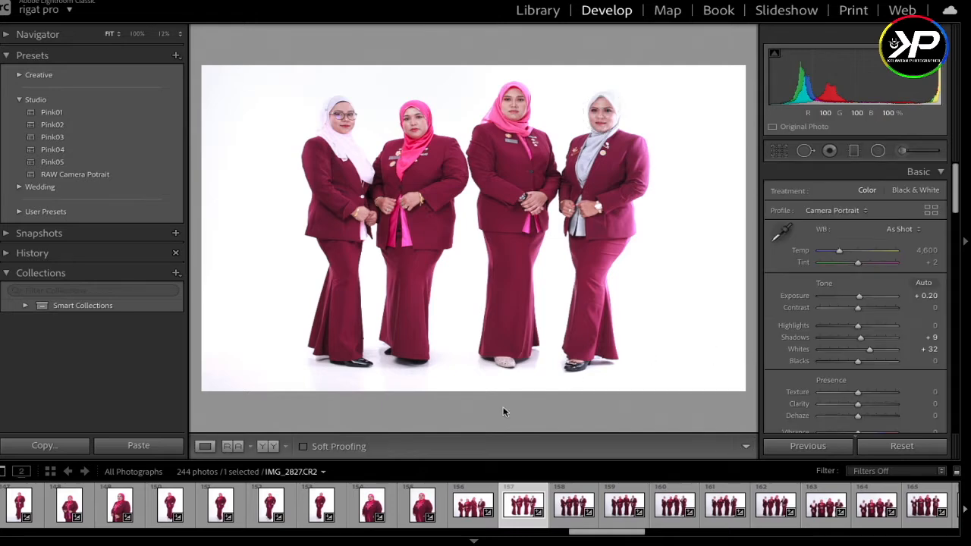
# Step: Check IMG_2827.CR2 against its before view and set Highlights to -17 and Orange luminance to +8
pyautogui.click(268, 447)
pyautogui.click(265, 446)
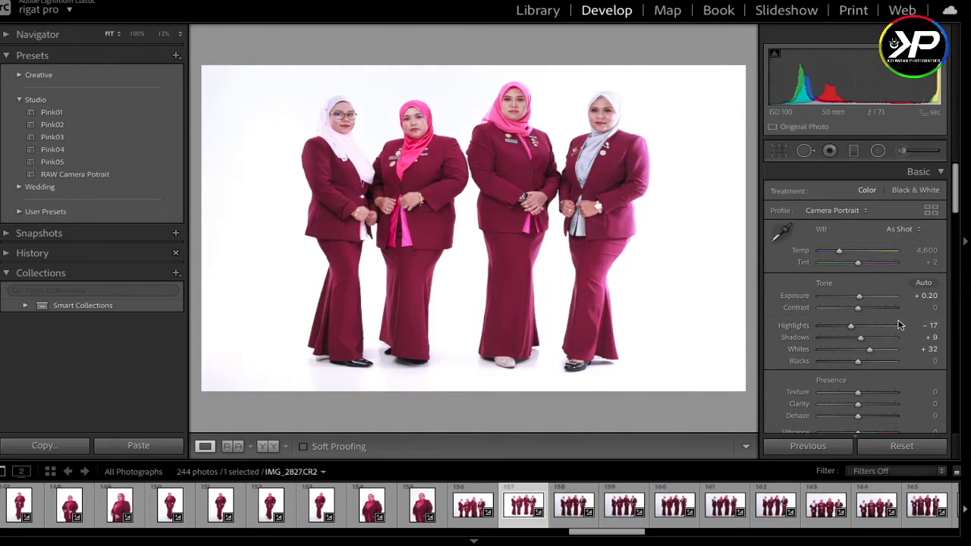
pyautogui.scroll(-10, 899, 325)
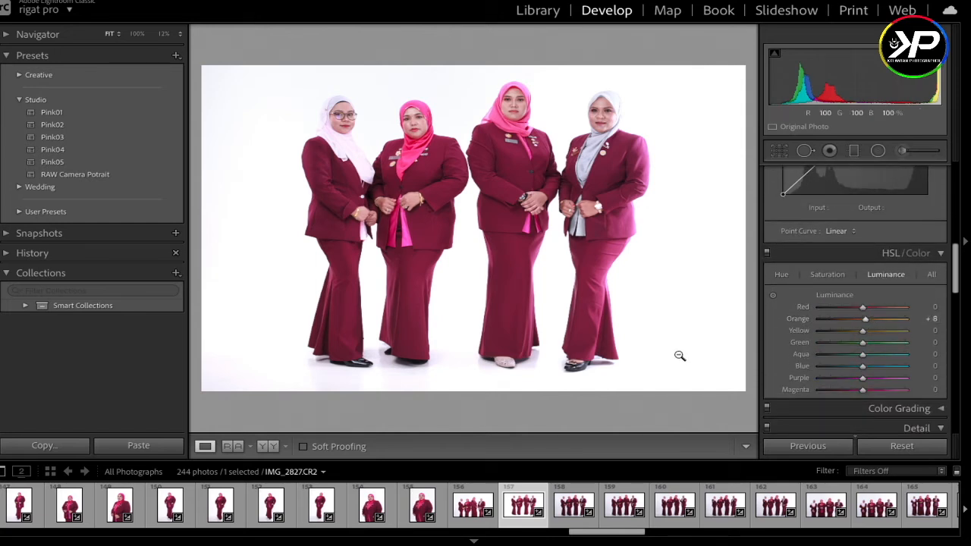
# Step: Copy the develop settings of IMG_2827.CR2 and paste them onto IMG_2828.CR2 and IMG_2829.CR2
pyautogui.hotkey('ctrl', 'shift', 'c')
pyautogui.click(694, 331)
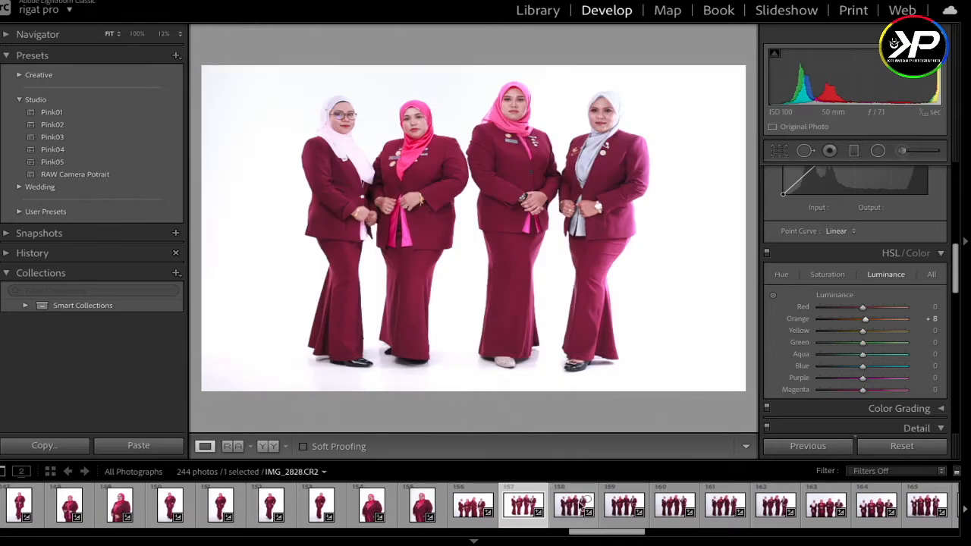
pyautogui.click(577, 506)
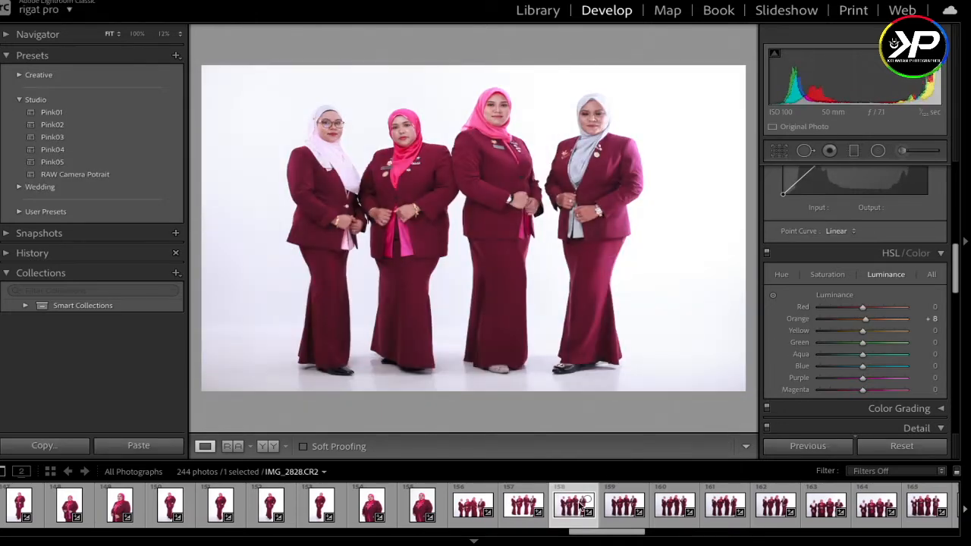
pyautogui.click(618, 506)
pyautogui.hotkey('ctrl', 'shift', 'v')
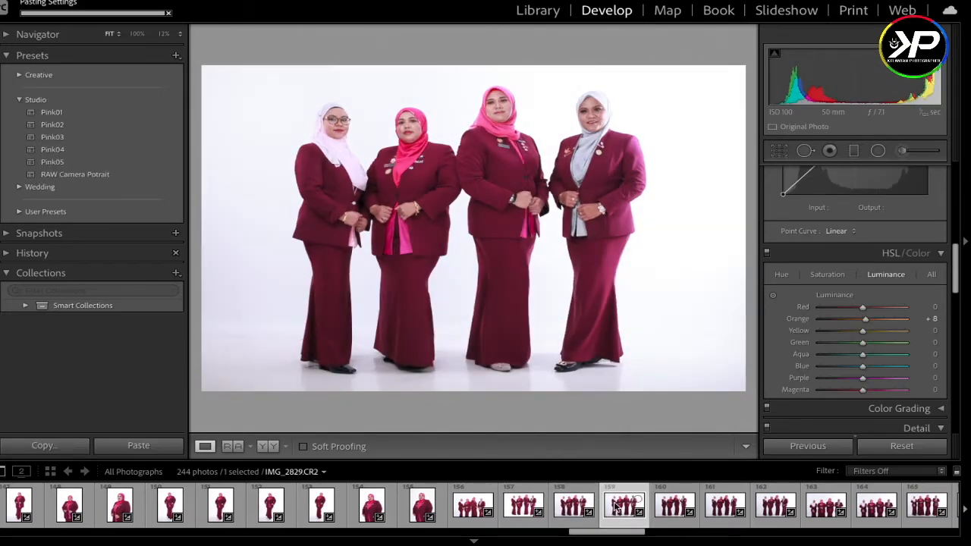
# Step: Paste the copied develop settings onto the six group photos starting at IMG_2830.CR2
pyautogui.click(657, 507)
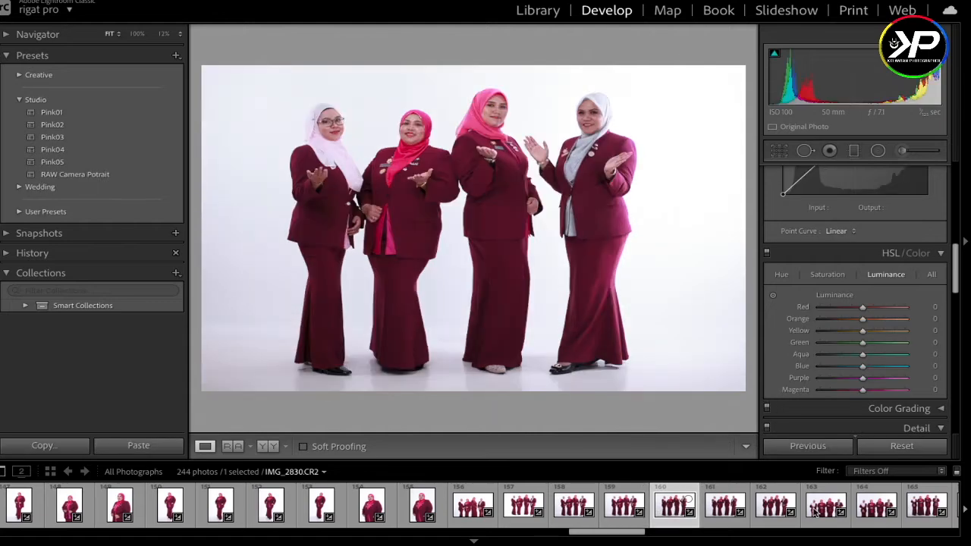
pyautogui.keyDown('shift'); pyautogui.click(915, 508); pyautogui.keyUp('shift')
pyautogui.hotkey('ctrl', 'shift', 'v')
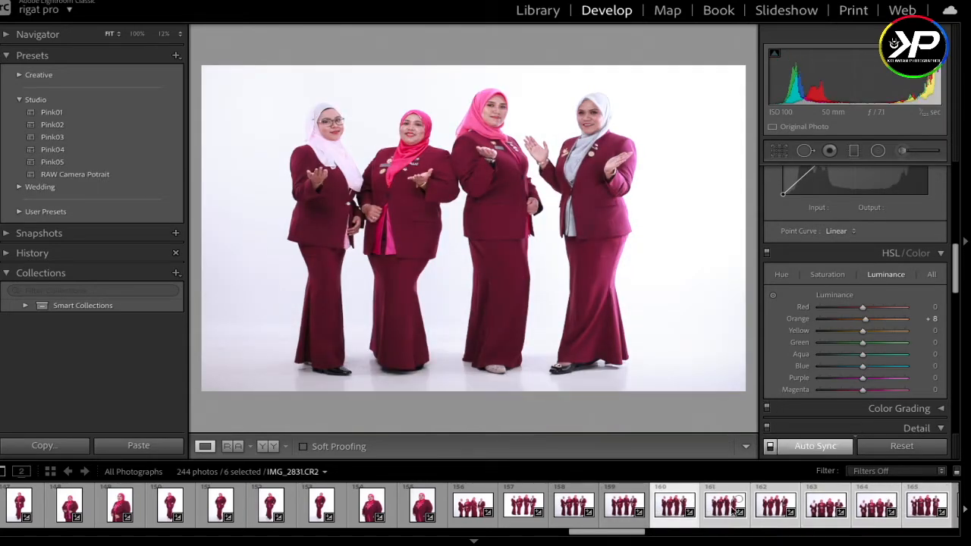
# Step: Paste the copied develop settings onto the seven photos from IMG_2836.CR2 to IMG_2842.CR2
pyautogui.scroll(-10, 739, 509)
pyautogui.click(325, 506)
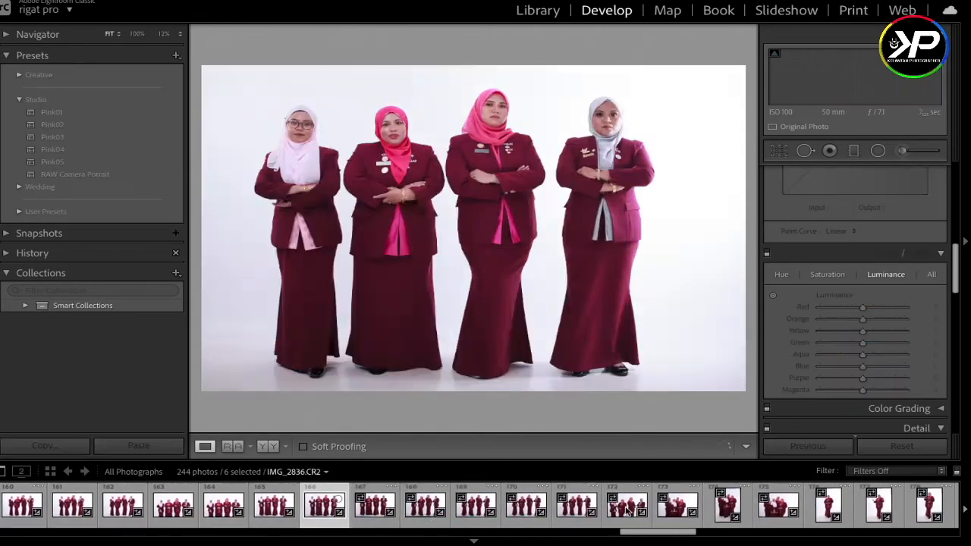
pyautogui.keyDown('shift'); pyautogui.click(628, 507); pyautogui.keyUp('shift')
pyautogui.hotkey('ctrl', 'shift', 'v')
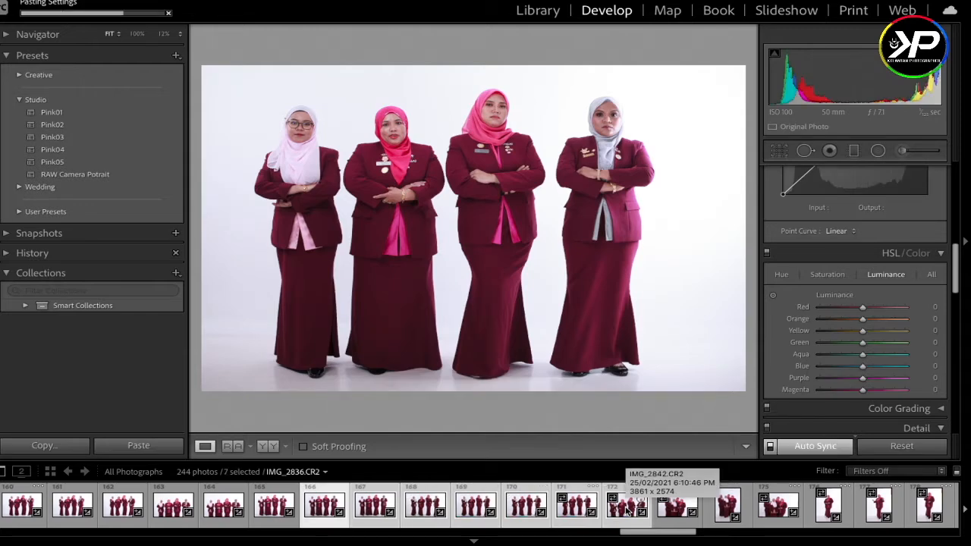
# Step: Add a radial filter with Exposure 0.33 around the head of the woman in the grey headscarf across the seven selected photos
pyautogui.scroll(6, 624, 508)
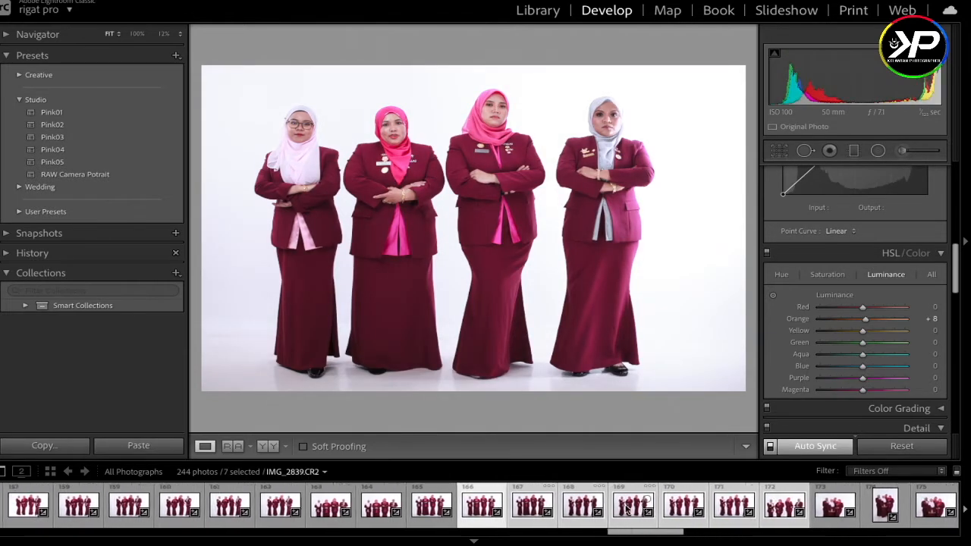
pyautogui.scroll(2, 631, 509)
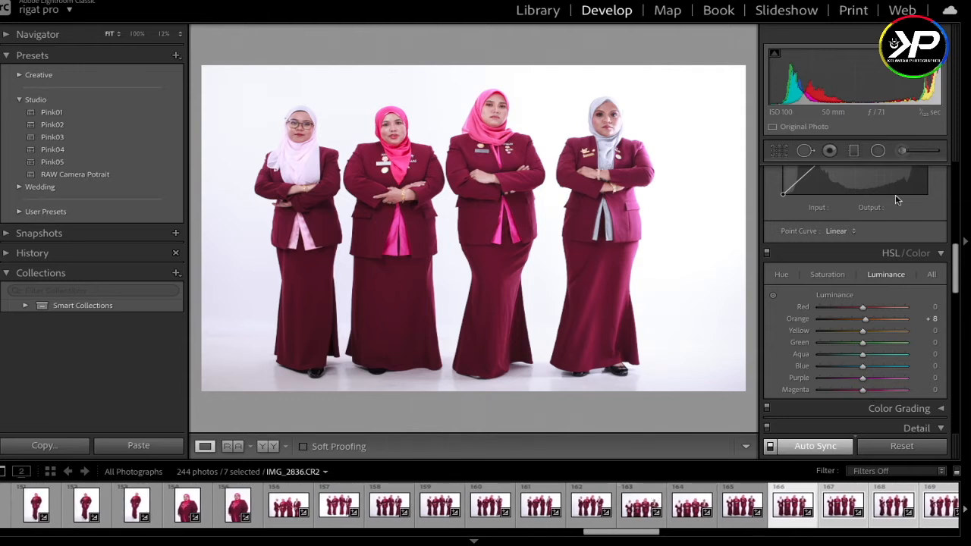
pyautogui.click(878, 150)
pyautogui.moveTo(595, 104); pyautogui.dragTo(624, 137)
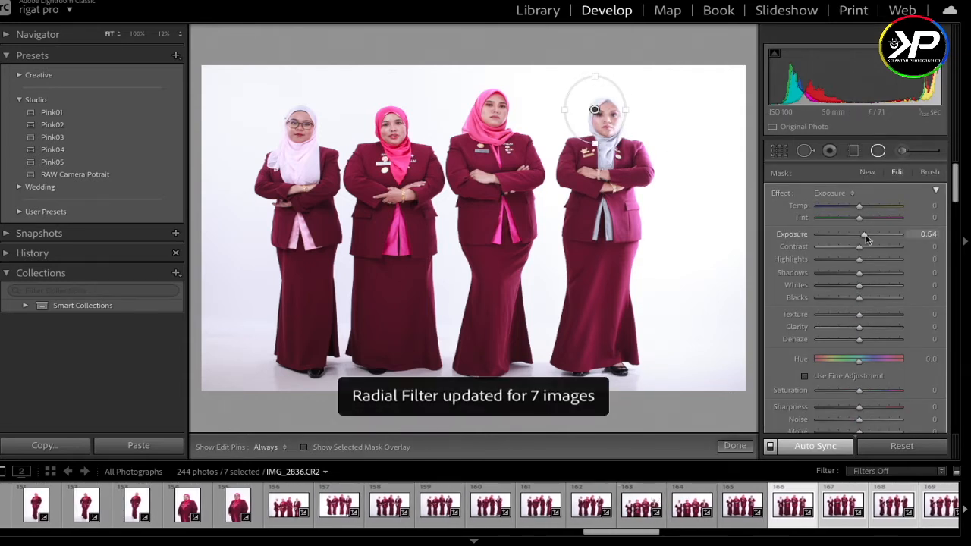
pyautogui.moveTo(865, 239); pyautogui.dragTo(864, 239)
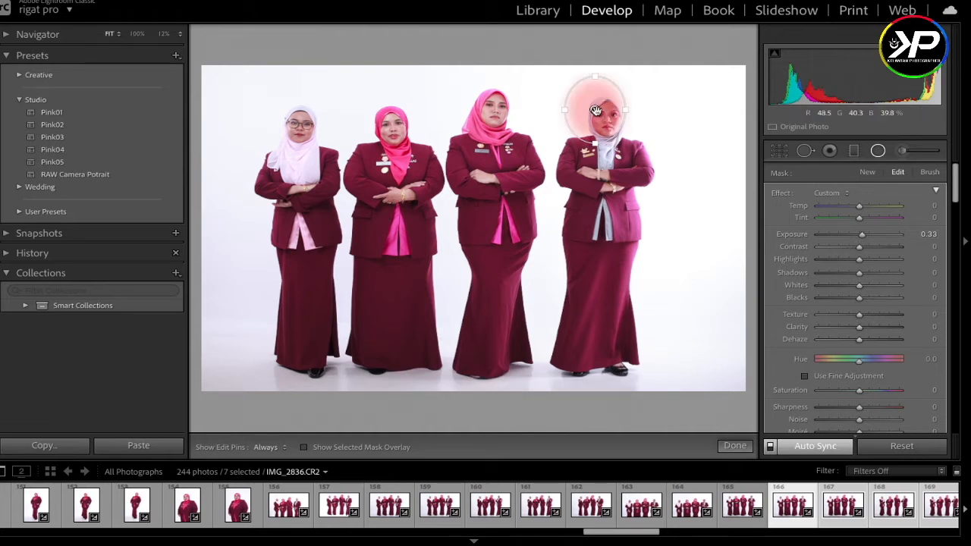
pyautogui.hotkey('ctrl', 'z')
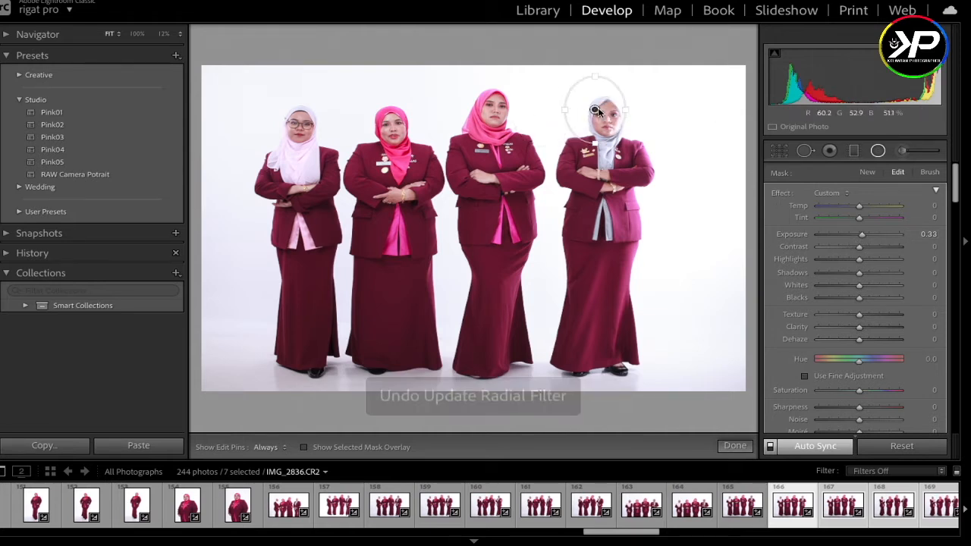
# Step: Duplicate the radial filter, place the copy as a tall ellipse by the face of the leftmost woman in the photo, and finish editing it
pyautogui.rightClick(595, 110)
pyautogui.click(619, 114)
pyautogui.moveTo(595, 110); pyautogui.dragTo(336, 193)
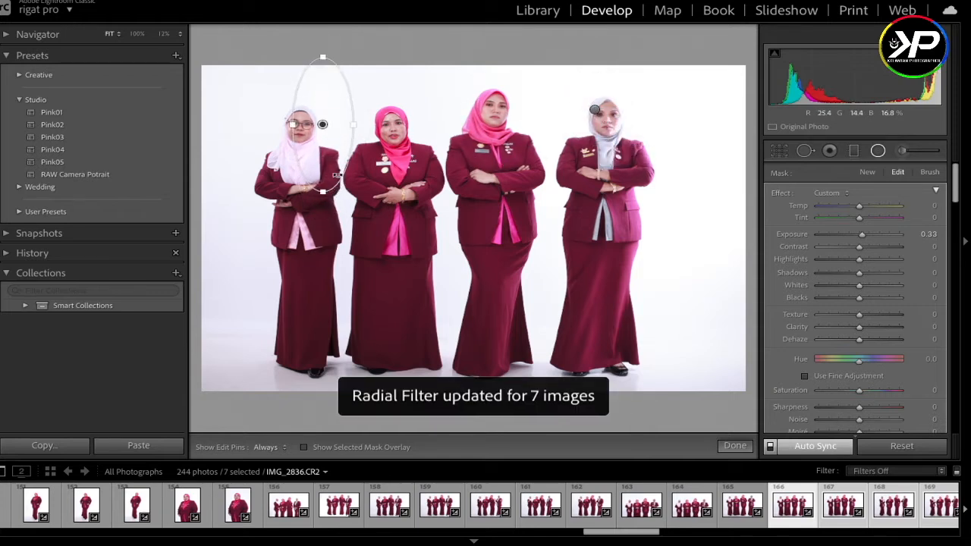
pyautogui.moveTo(324, 126)
pyautogui.mouseDown()
pyautogui.moveTo(371, 126)
pyautogui.moveTo(318, 128)
pyautogui.mouseUp()
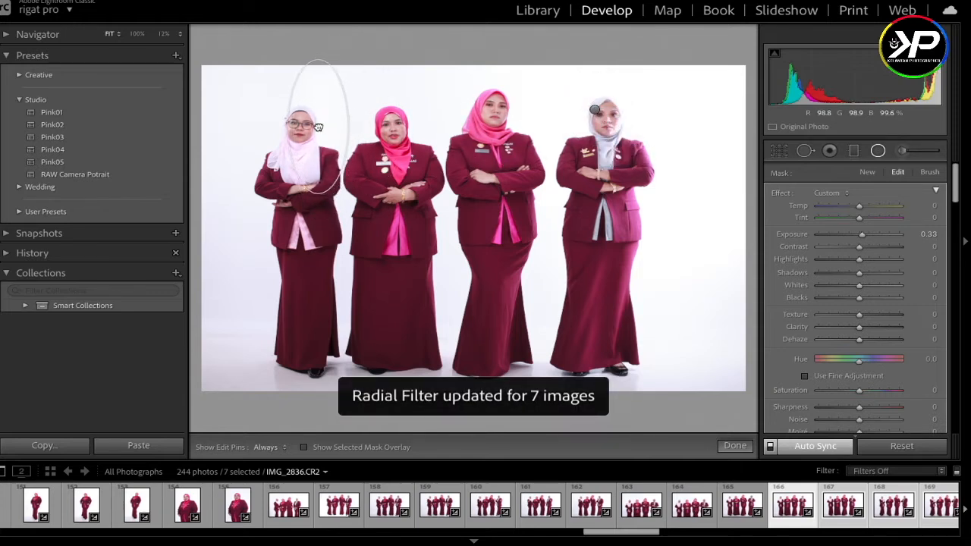
pyautogui.click(734, 446)
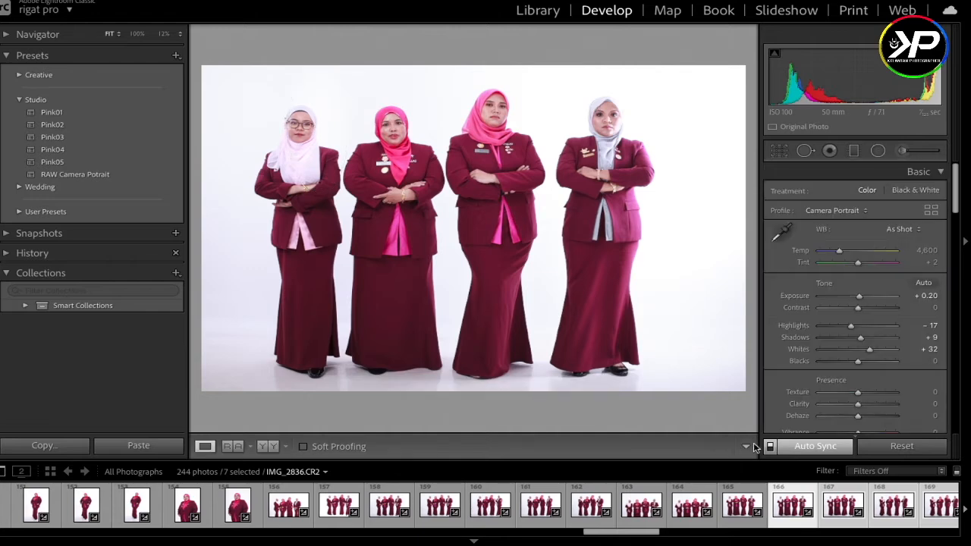
# Step: Add a tall radial filter with Exposure 0.18 over the backdrop beside the leftmost woman across the seven selected photos
pyautogui.click(879, 151)
pyautogui.moveTo(204, 195)
pyautogui.mouseDown()
pyautogui.moveTo(269, 325)
pyautogui.moveTo(268, 343)
pyautogui.mouseUp()
pyautogui.moveTo(206, 200); pyautogui.dragTo(219, 251)
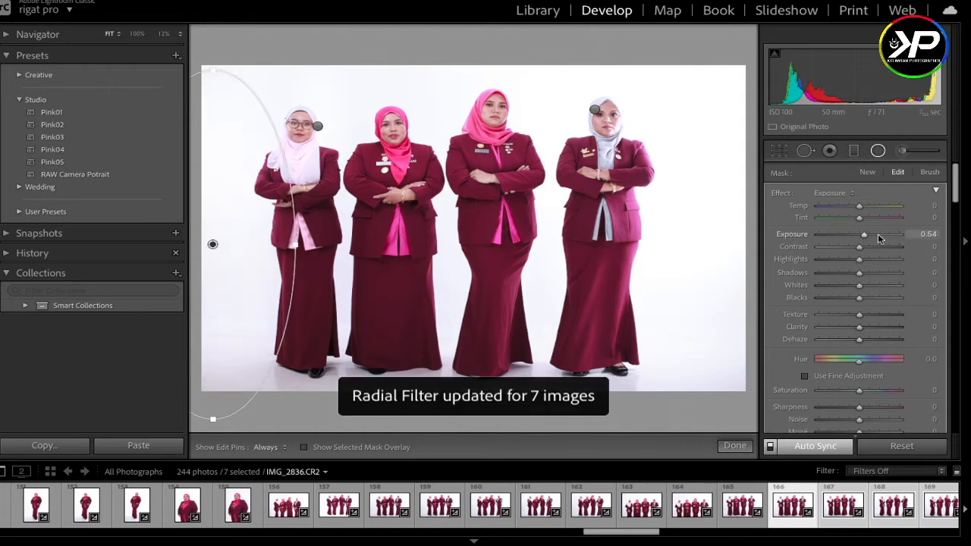
pyautogui.moveTo(865, 236); pyautogui.dragTo(861, 235)
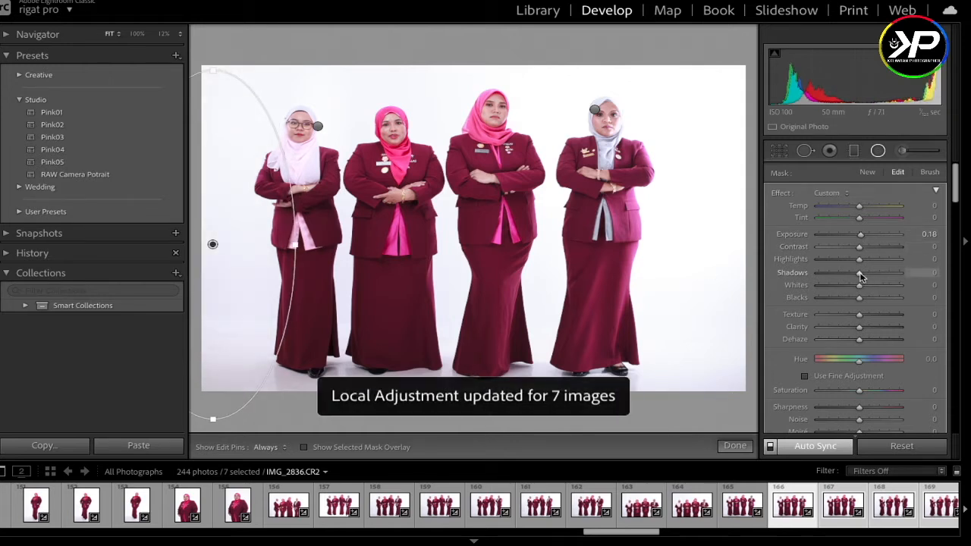
pyautogui.click(737, 448)
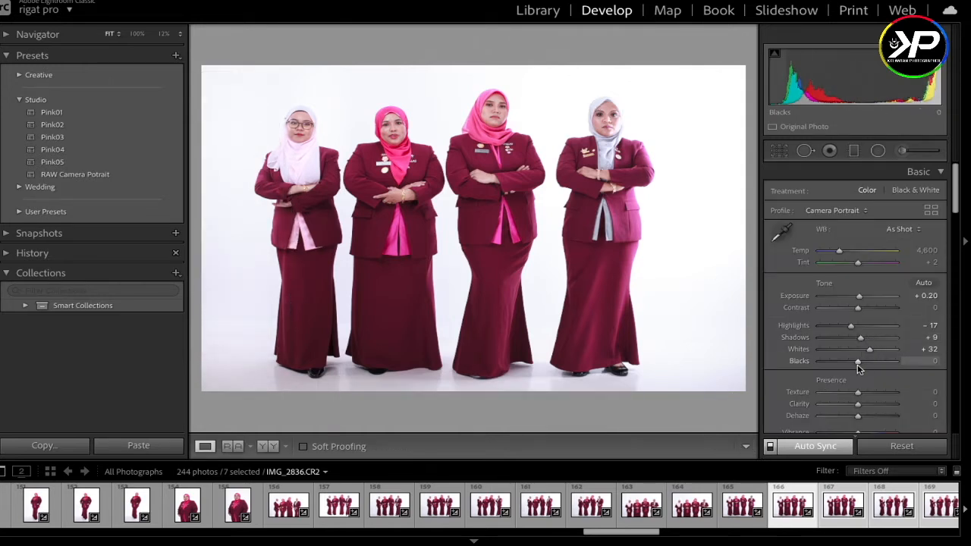
# Step: Set Shadows to +13 and the sharpening Amount to 44 for the seven selected photos
pyautogui.moveTo(861, 339); pyautogui.dragTo(865, 339)
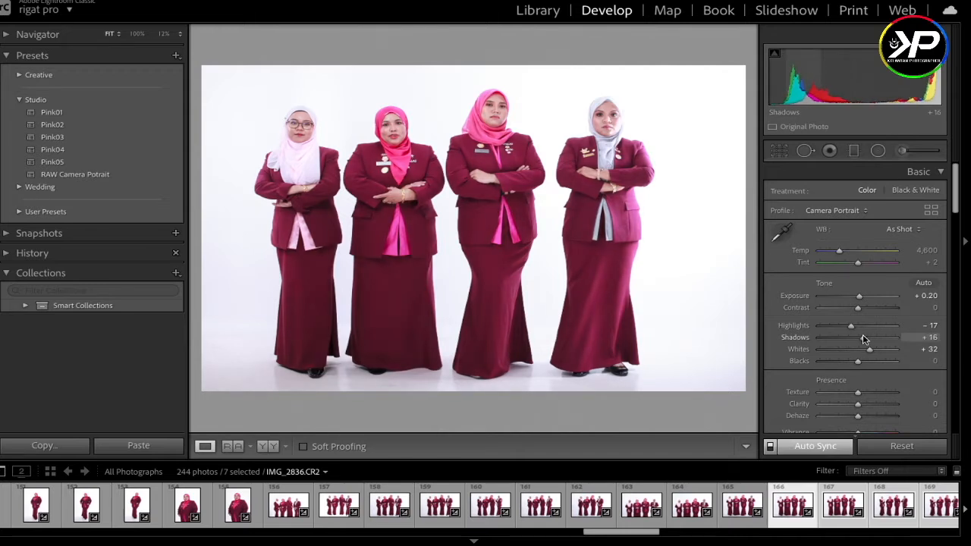
pyautogui.scroll(-10, 887, 393)
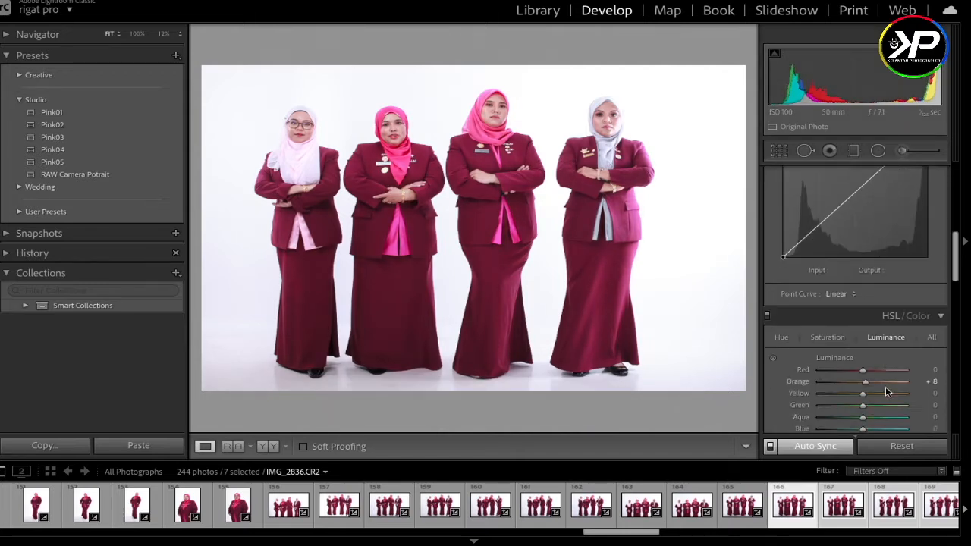
pyautogui.scroll(-3, 886, 388)
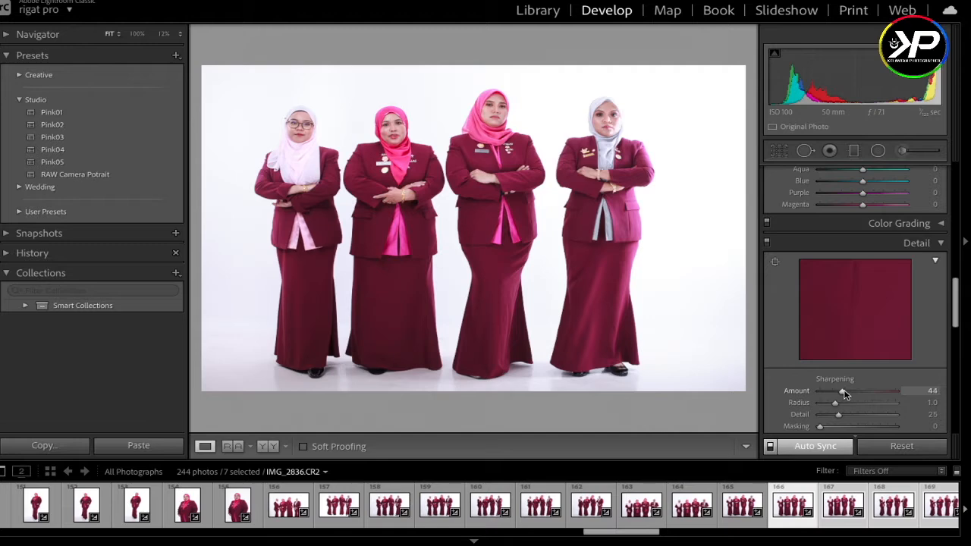
# Step: Examine the face of the woman in the grey headscarf at close range and check the neighbouring group photo
pyautogui.click(566, 161)
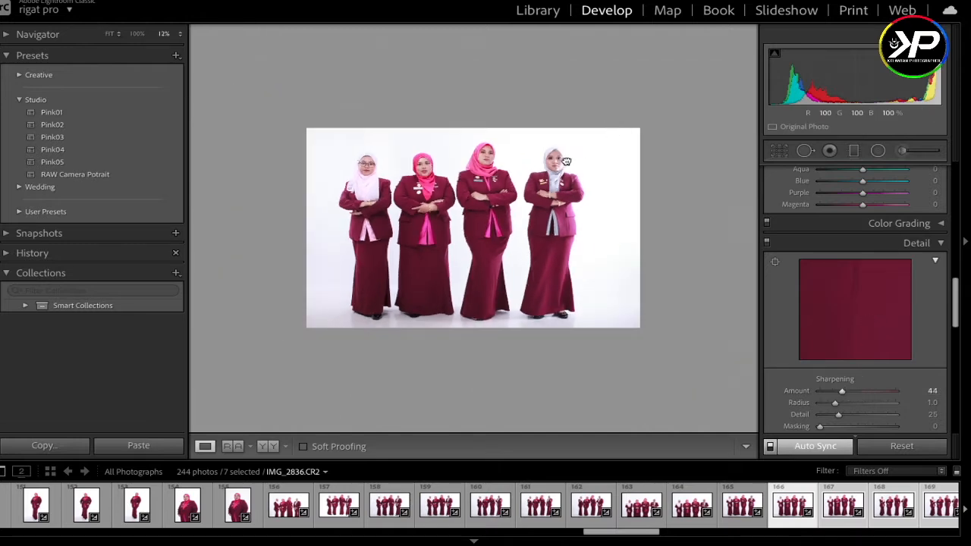
pyautogui.click(566, 162)
pyautogui.click(565, 155)
pyautogui.hotkey('ctrl', '=')
pyautogui.hotkey('ctrl', '=')
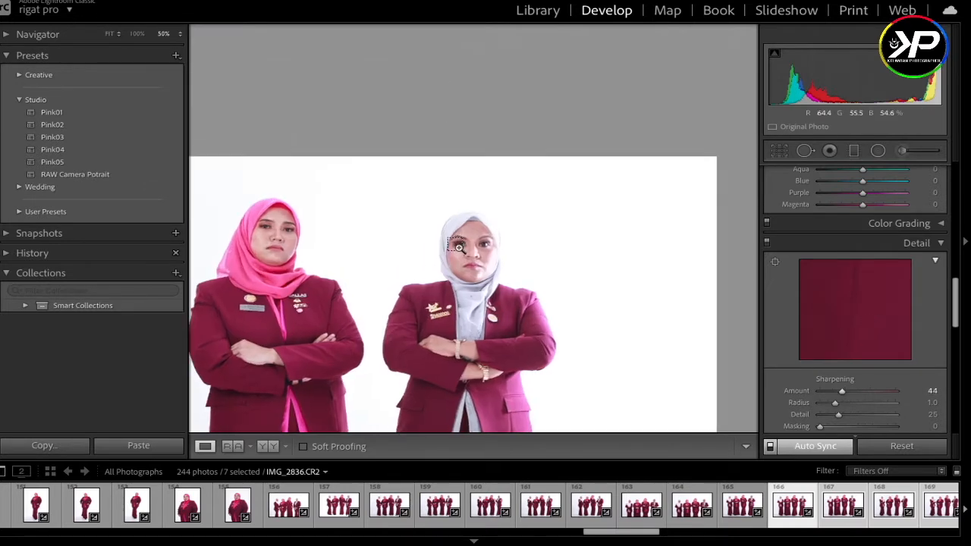
pyautogui.moveTo(459, 248); pyautogui.dragTo(714, 166)
pyautogui.click(631, 183)
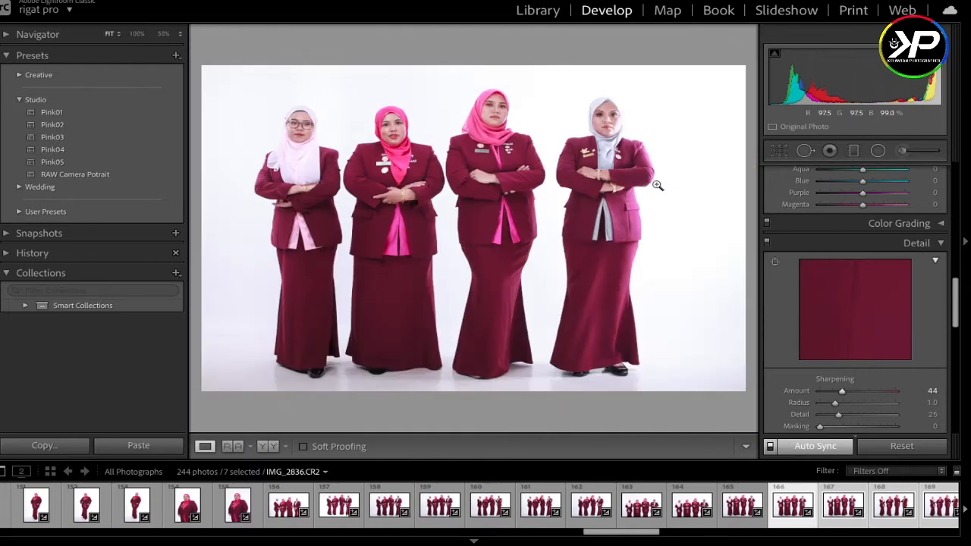
pyautogui.click(835, 507)
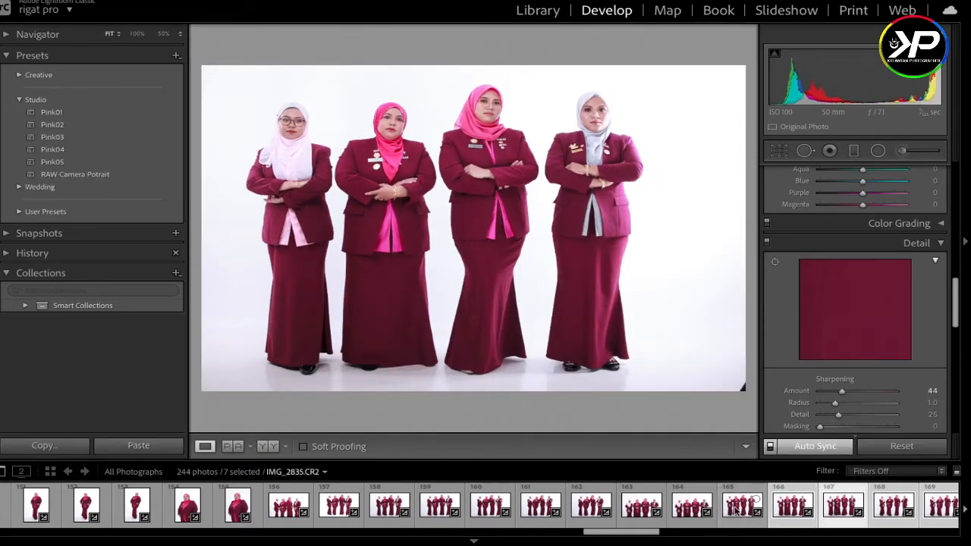
# Step: Delete the group photo IMG_2828.CR2
pyautogui.click(340, 506)
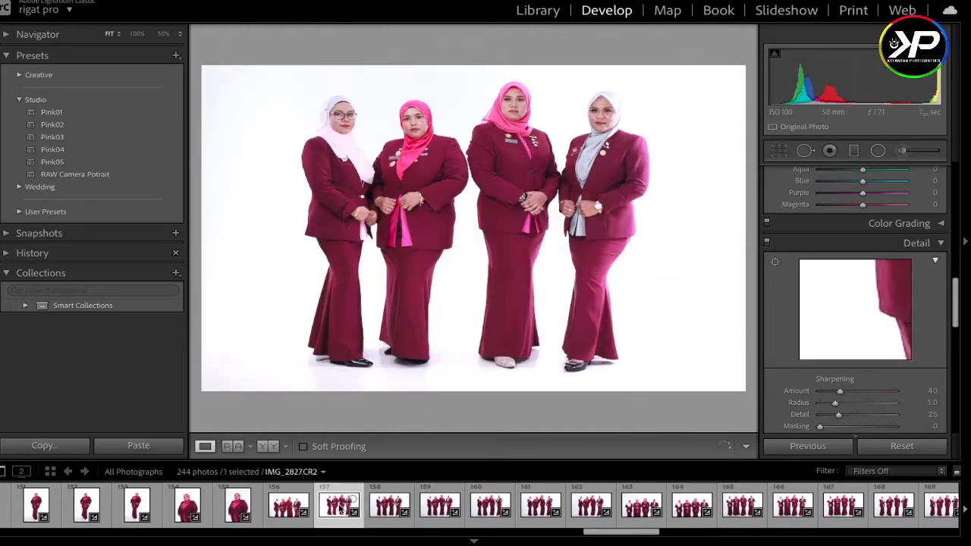
pyautogui.press('Right')
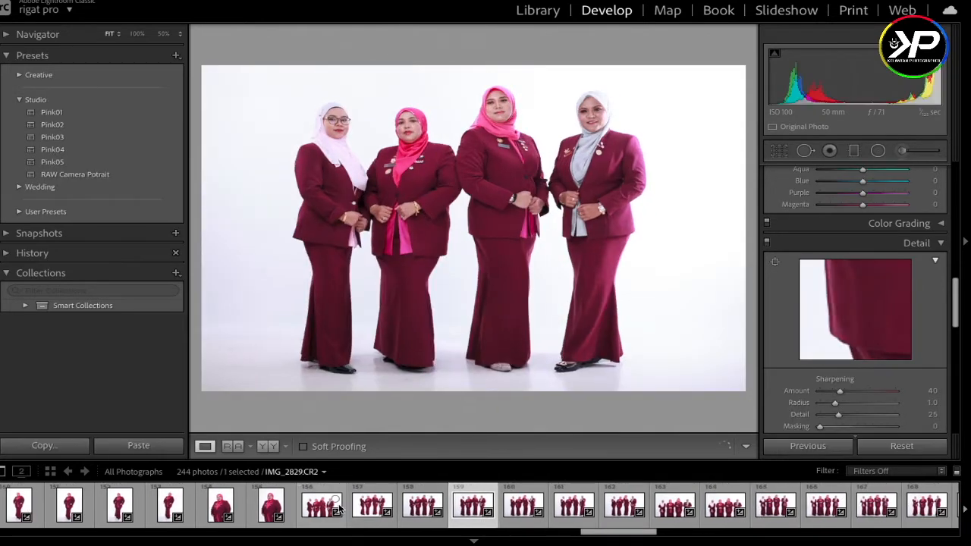
pyautogui.press('Delete')
pyautogui.press('Return')
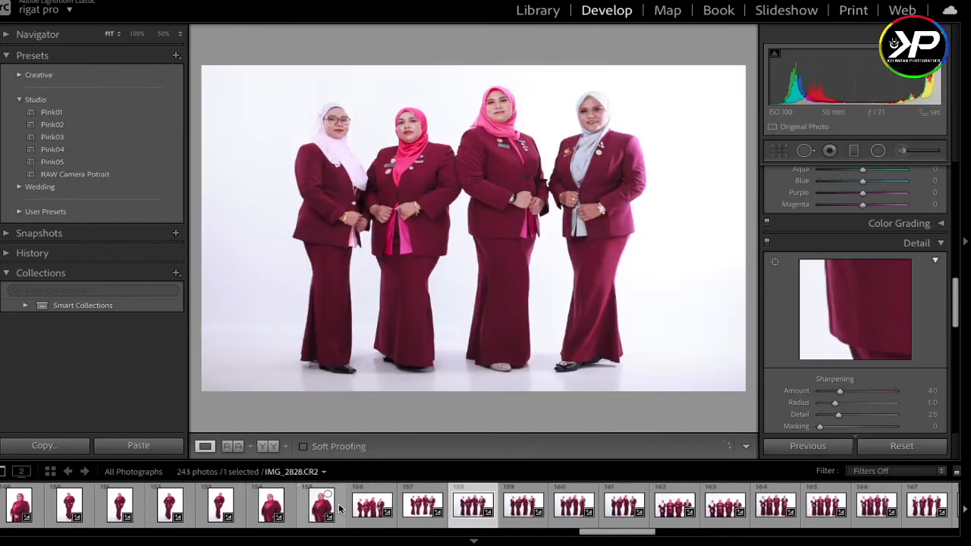
# Step: Select the four photos from IMG_2829.CR2 to IMG_2832.CR2 and add a radial filter with Exposure 0.32 beside the rightmost woman's head
pyautogui.press('Right')
pyautogui.press('Left')
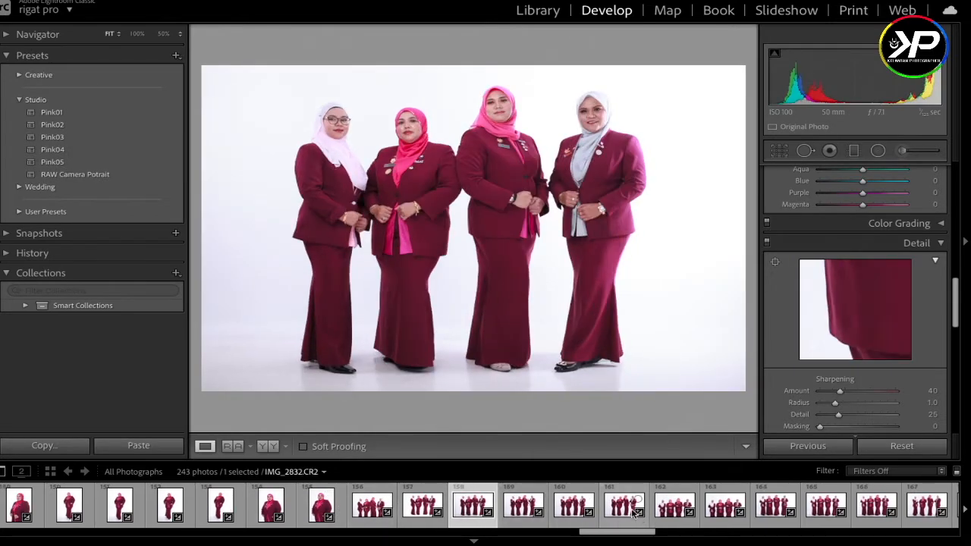
pyautogui.keyDown('shift'); pyautogui.click(624, 506); pyautogui.keyUp('shift')
pyautogui.click(878, 151)
pyautogui.click(878, 152)
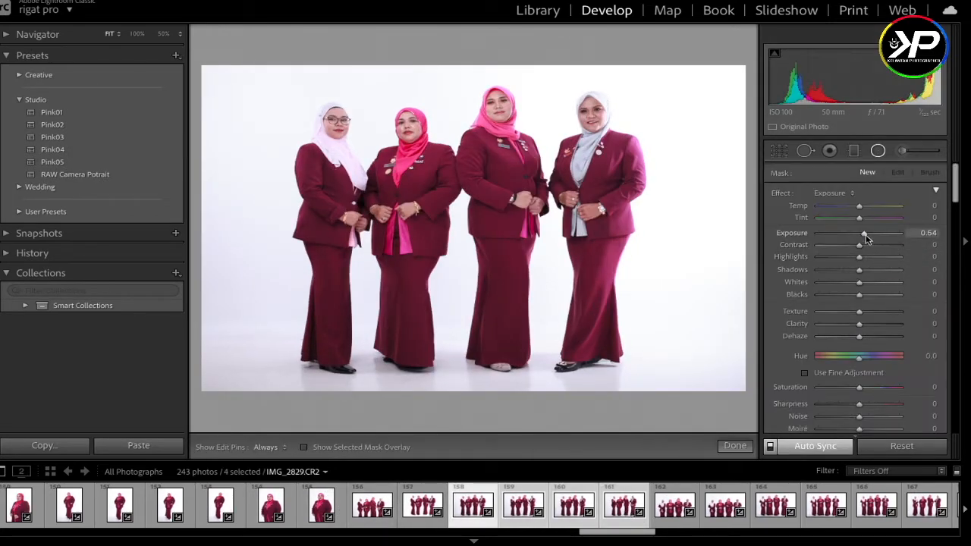
pyautogui.moveTo(865, 238); pyautogui.dragTo(862, 236)
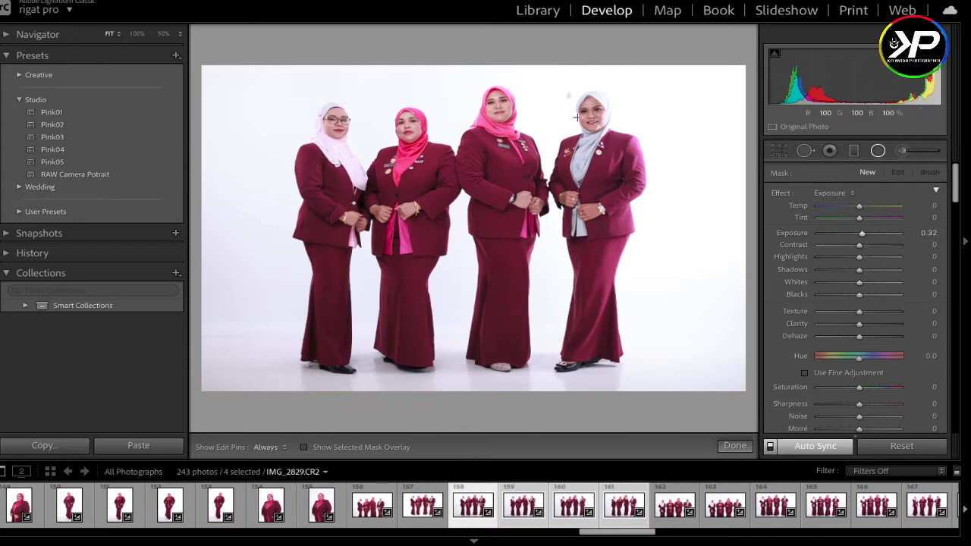
pyautogui.moveTo(576, 116); pyautogui.dragTo(607, 196)
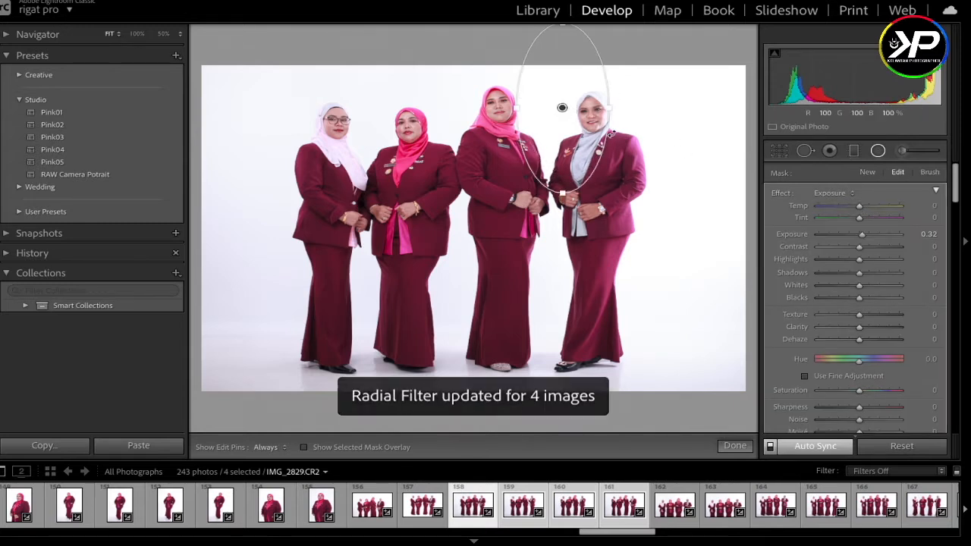
# Step: Duplicate the radial filter, place the copy between the two leftmost women's heads, and reduce its height slightly
pyautogui.rightClick(563, 107)
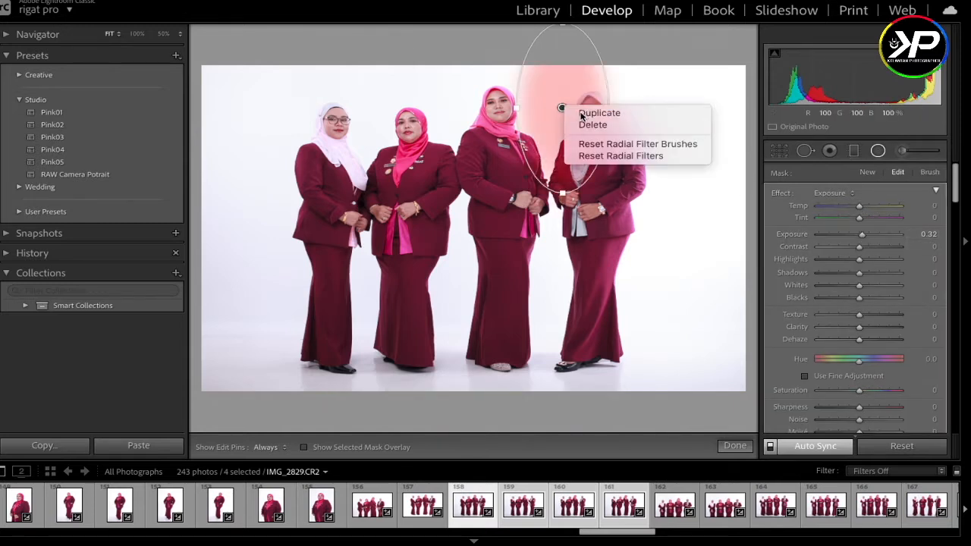
pyautogui.click(595, 111)
pyautogui.moveTo(564, 108); pyautogui.dragTo(370, 132)
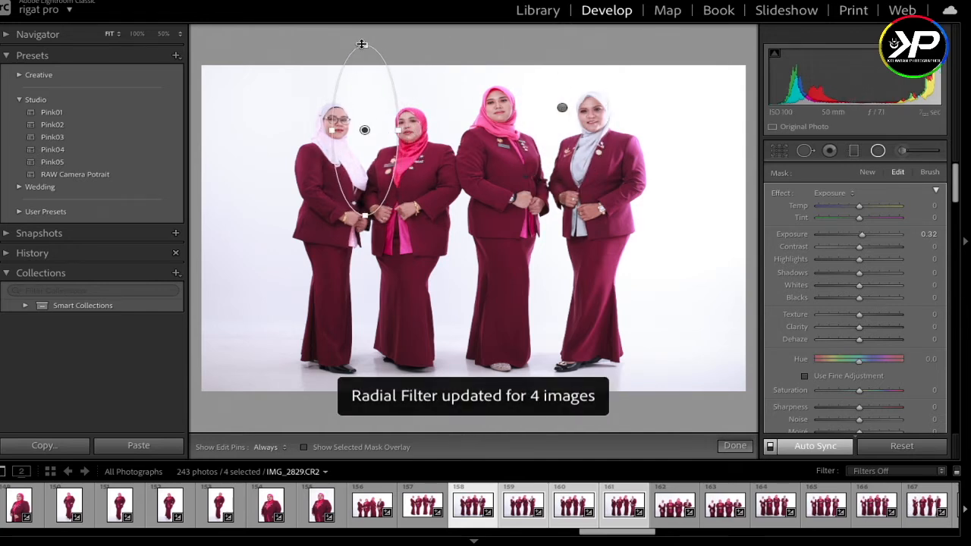
pyautogui.moveTo(364, 45); pyautogui.dragTo(364, 50)
pyautogui.moveTo(365, 211); pyautogui.dragTo(366, 206)
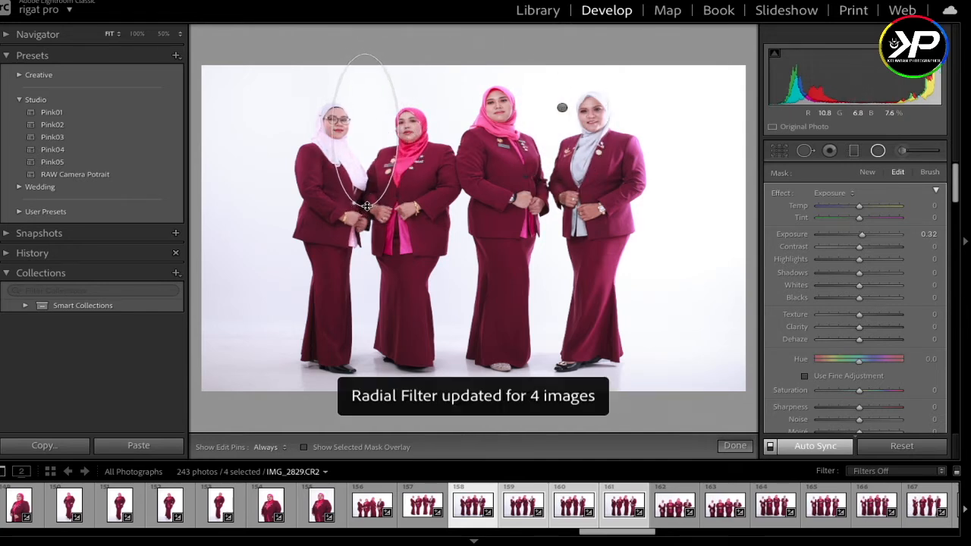
pyautogui.click(735, 447)
# Step: Add a large radial filter with Exposure 1.04 over the backdrop beside the leftmost woman across the four selected photos
pyautogui.click(878, 151)
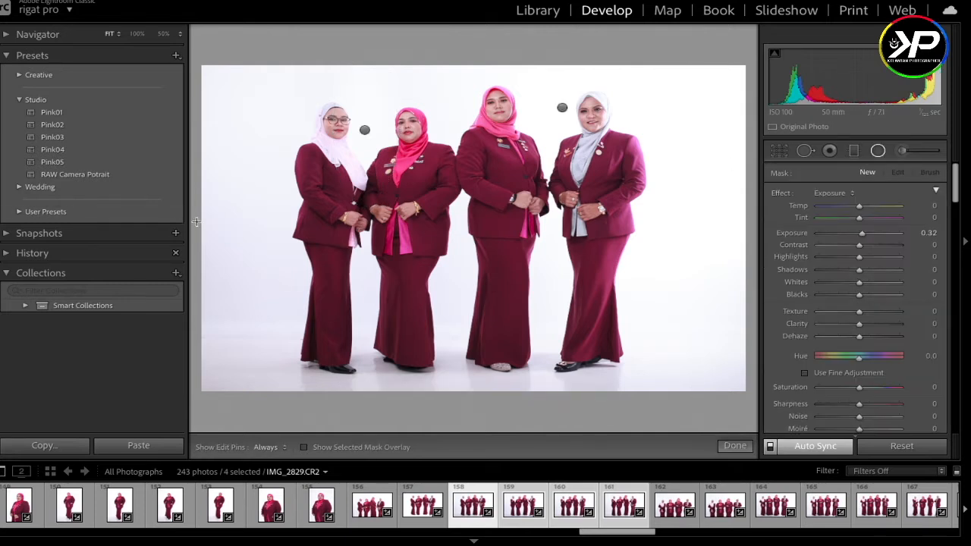
pyautogui.moveTo(197, 221)
pyautogui.mouseDown()
pyautogui.moveTo(277, 337)
pyautogui.moveTo(217, 240)
pyautogui.mouseUp()
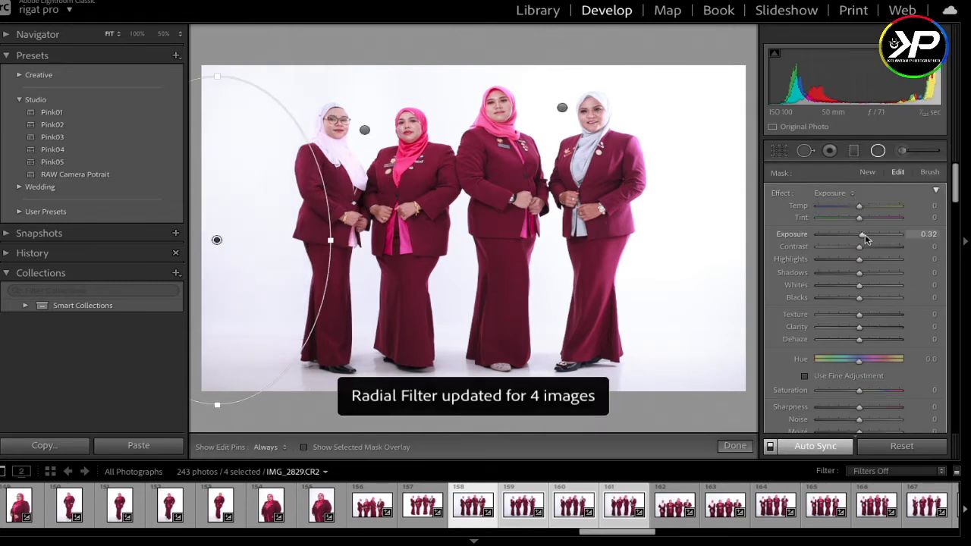
pyautogui.moveTo(867, 240); pyautogui.dragTo(869, 238)
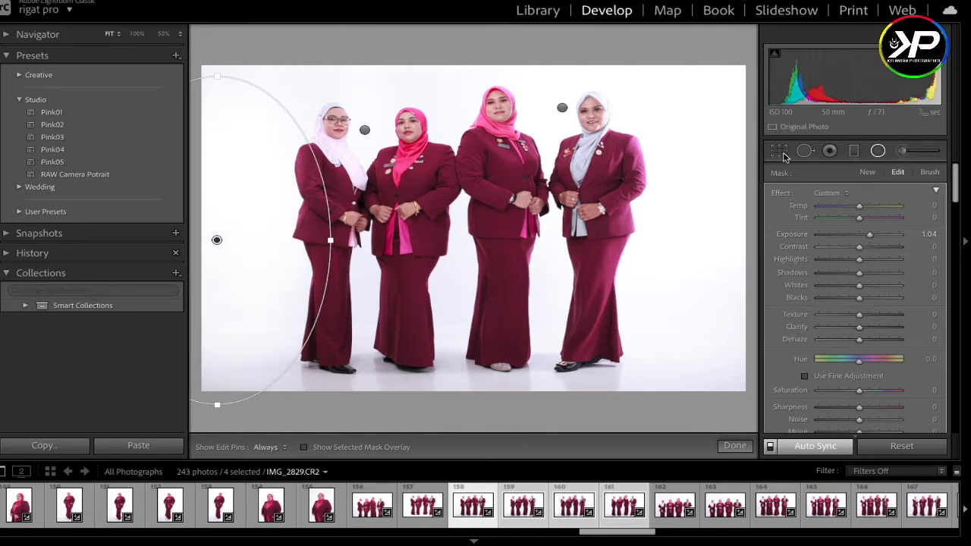
pyautogui.click(878, 152)
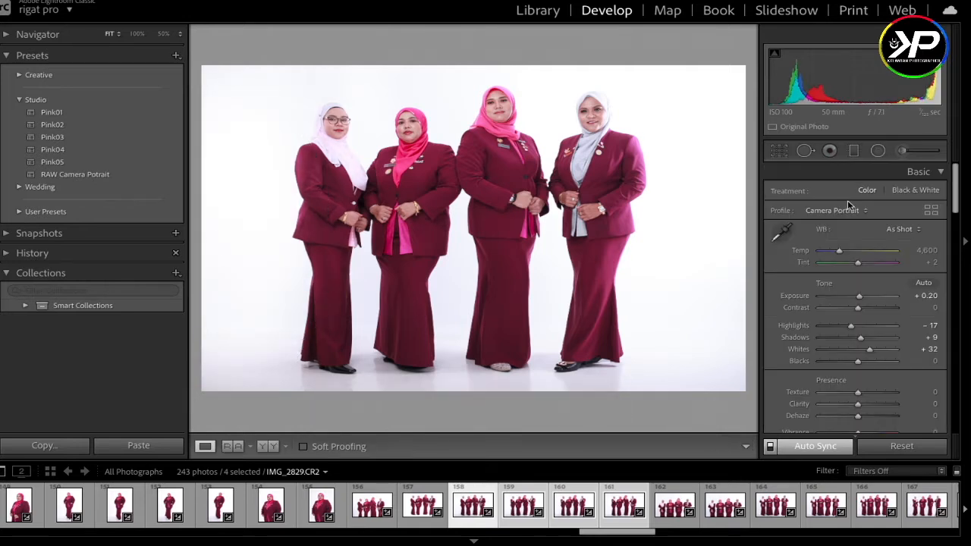
# Step: Add a wide radial filter along the floor by the women's feet with Shadows 34 and Exposure 1.36 across the four selected photos
pyautogui.click(877, 151)
pyautogui.click(289, 407)
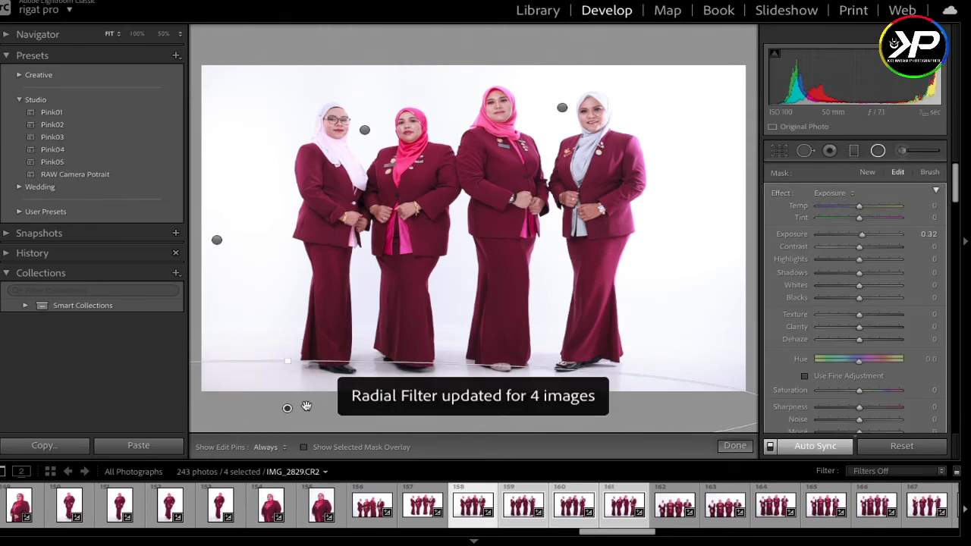
pyautogui.moveTo(306, 407); pyautogui.dragTo(403, 405)
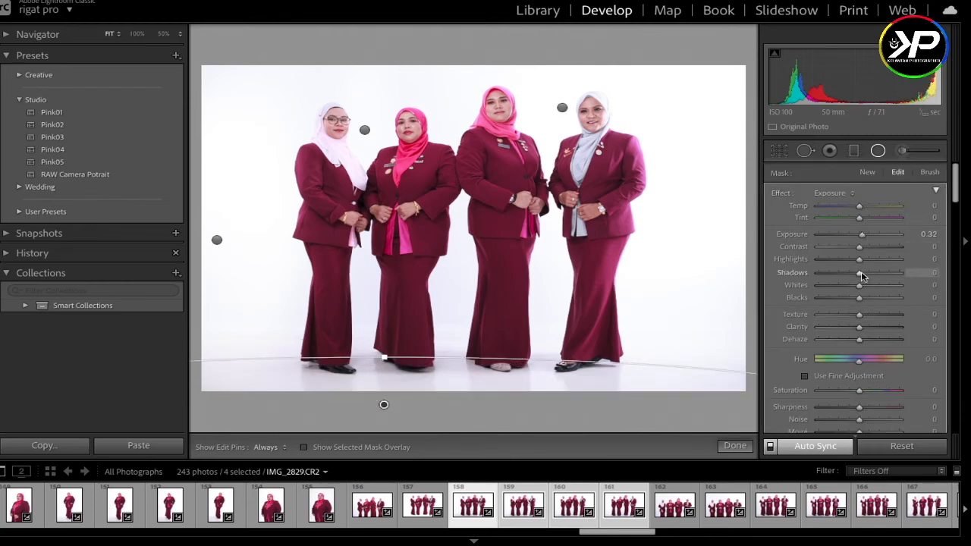
pyautogui.moveTo(860, 274)
pyautogui.mouseDown()
pyautogui.moveTo(882, 274)
pyautogui.moveTo(873, 273)
pyautogui.mouseUp()
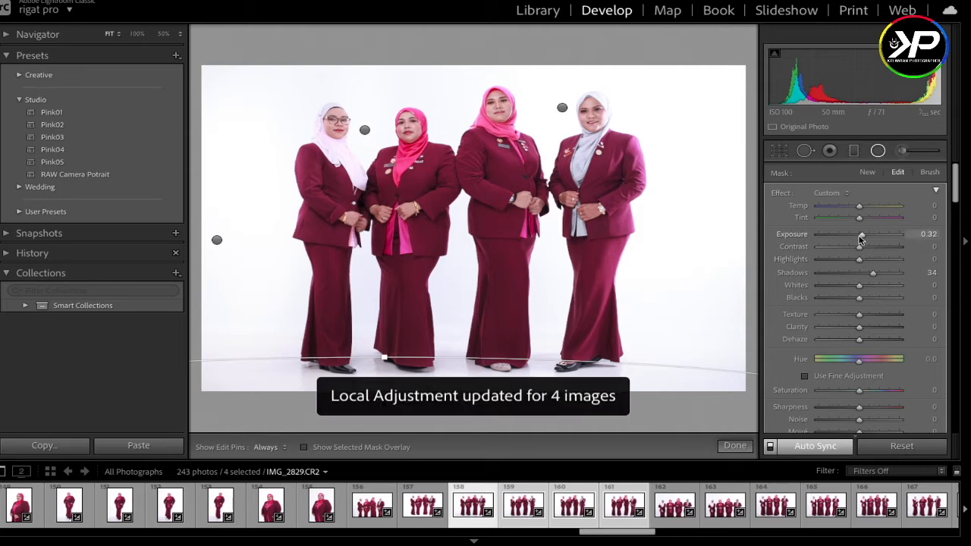
pyautogui.moveTo(862, 235); pyautogui.dragTo(873, 236)
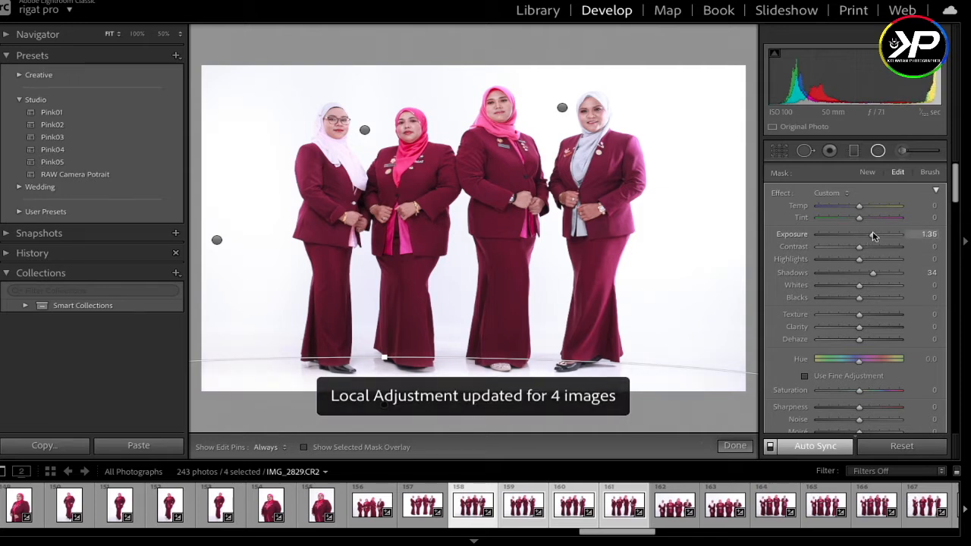
pyautogui.click(735, 446)
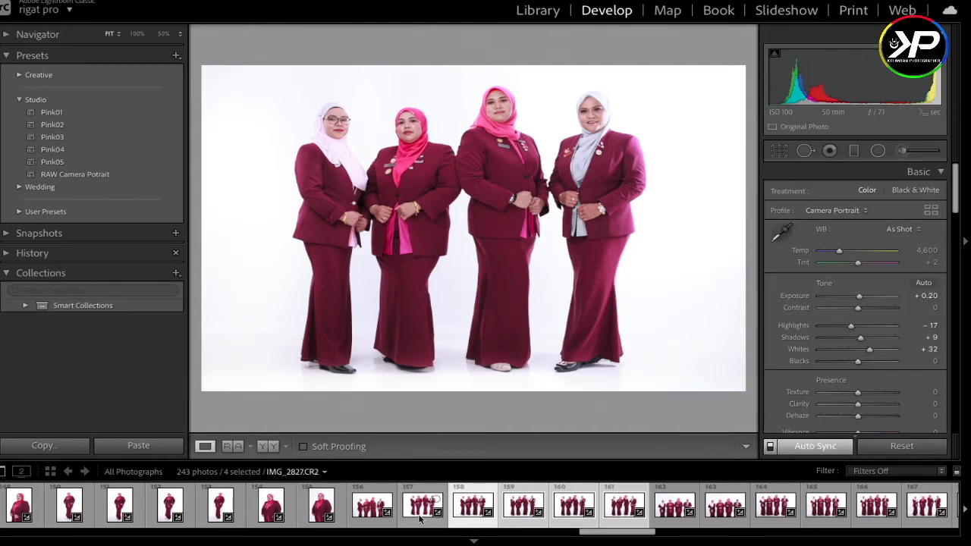
# Step: Add a radial filter with Exposure 0.86 over the backdrop beside the leftmost woman in IMG_2835.CR2
pyautogui.click(387, 514)
pyautogui.press('Right')
pyautogui.press('Right')
pyautogui.press('Right')
pyautogui.press('Right')
pyautogui.press('Right')
pyautogui.press('Right')
pyautogui.press('Right')
pyautogui.press('Right')
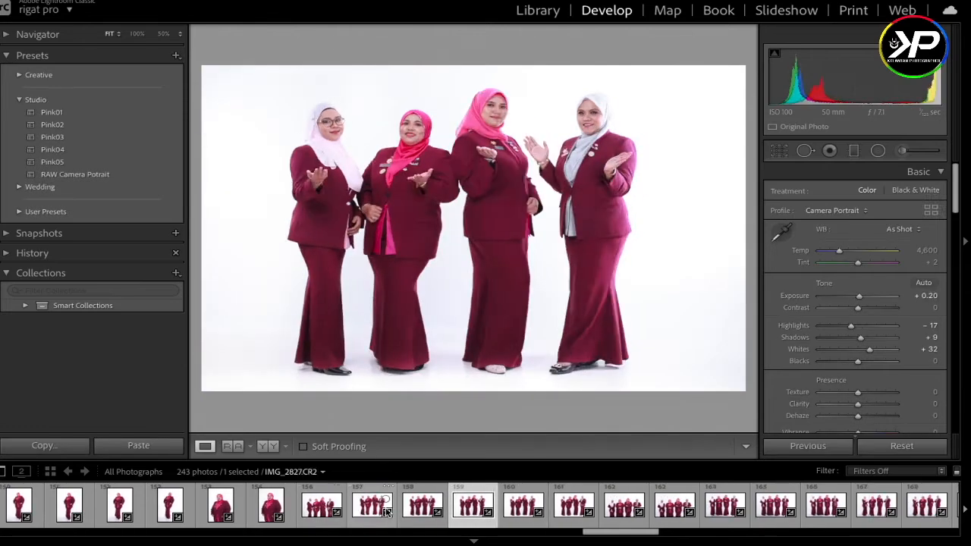
pyautogui.hotkey('shift', 'm')
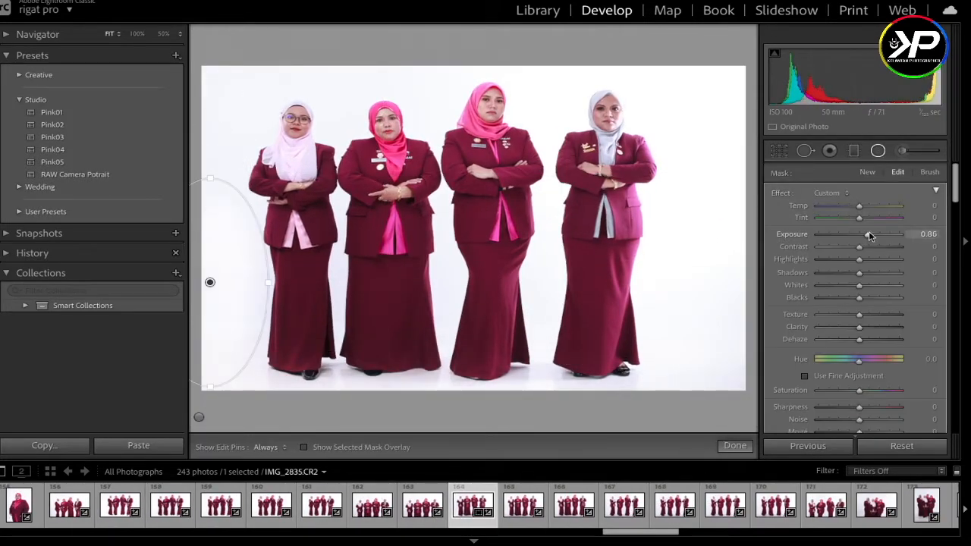
pyautogui.click(733, 446)
# Step: Crop the group photo that follows IMG_2835.CR2 slightly tighter
pyautogui.press('Right')
pyautogui.press('r')
pyautogui.moveTo(731, 336); pyautogui.dragTo(720, 336)
pyautogui.click(735, 446)
# Step: Add a wide radial filter over the floor area of IMG_2838.CR2
pyautogui.press('Right')
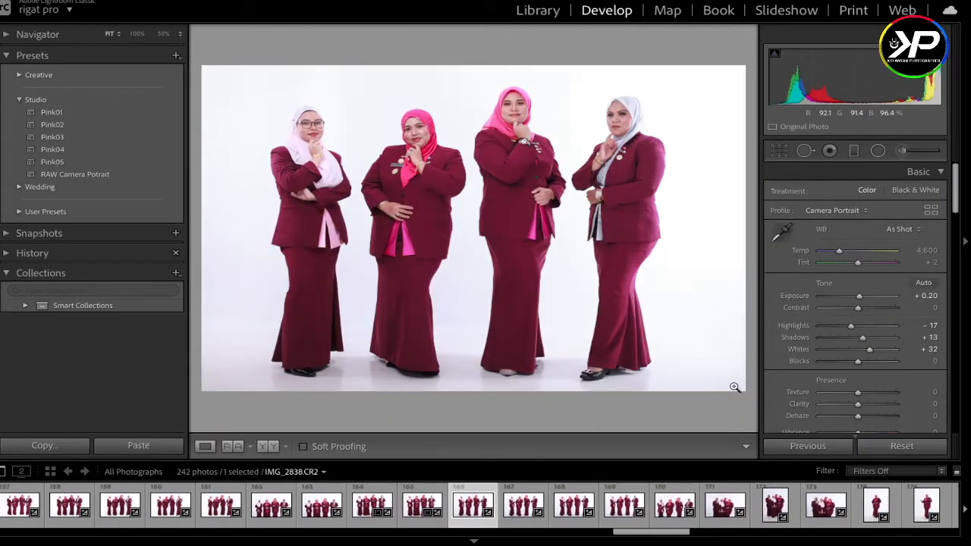
pyautogui.hotkey('shift', 'm')
pyautogui.moveTo(206, 408); pyautogui.dragTo(543, 339)
pyautogui.click(738, 446)
# Step: Move on to the close group photo IMG_2843.CR2
pyautogui.press('Right')
pyautogui.press('Right')
pyautogui.press('Right')
pyautogui.press('Right')
pyautogui.press('Right')
# Step: Try graduated filters with a raised Temp from both side edges of the photo and discard them
pyautogui.press('m')
pyautogui.moveTo(202, 203); pyautogui.dragTo(406, 204)
pyautogui.moveTo(745, 203); pyautogui.dragTo(533, 204)
pyautogui.moveTo(858, 206); pyautogui.dragTo(911, 207)
pyautogui.click(737, 447)
pyautogui.hotkey('ctrl', 'z')
pyautogui.click(925, 448)
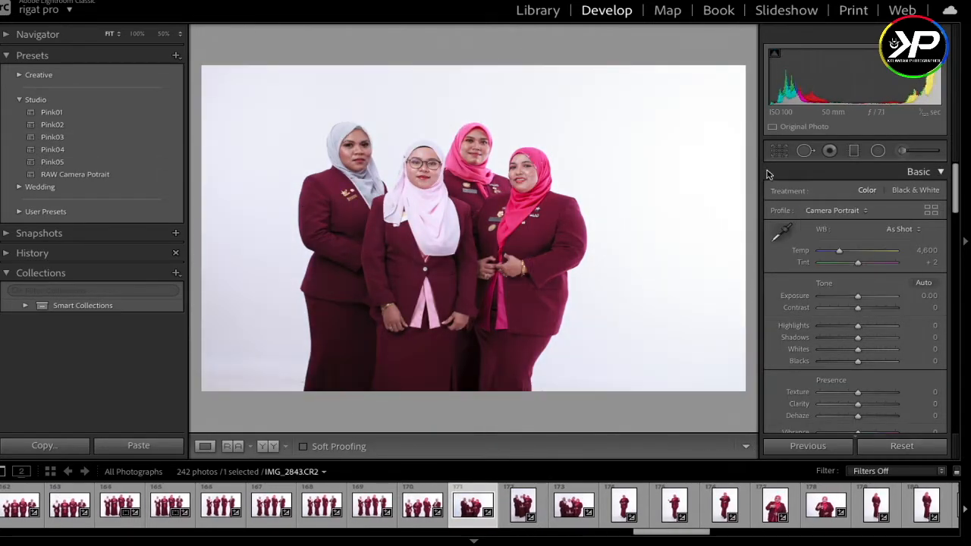
# Step: Open IMG_2843.CR2 in Photoshop for editing and duplicate its Background layer
pyautogui.rightClick(418, 169)
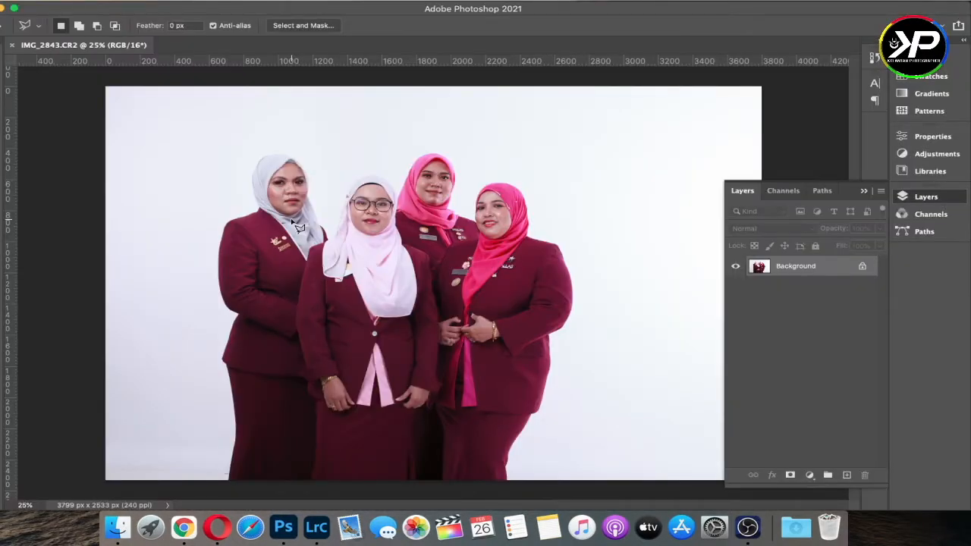
pyautogui.press('super+j')
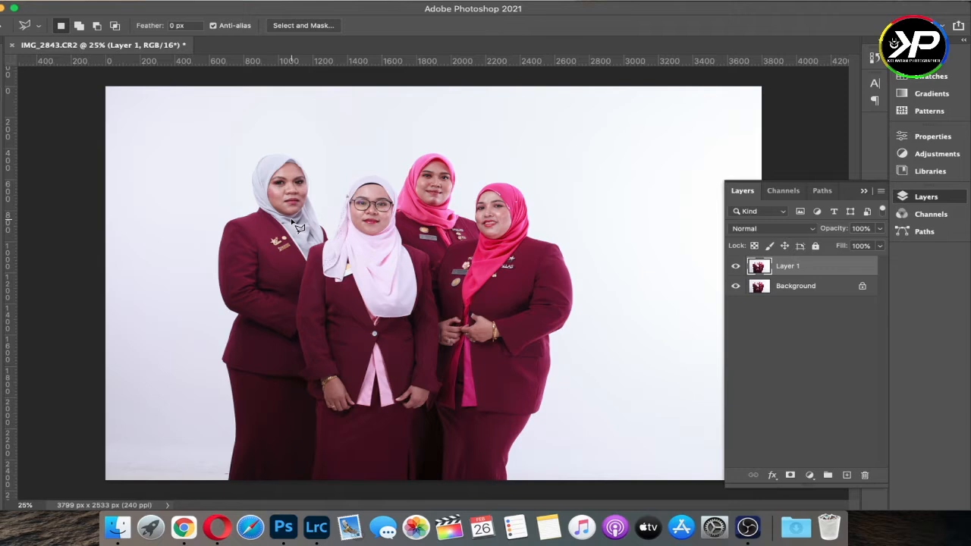
# Step: Select the group of four women with a rectangular Object Selection around them
pyautogui.rightClick(2, 114)
pyautogui.click(45, 107)
pyautogui.moveTo(205, 132); pyautogui.dragTo(593, 512)
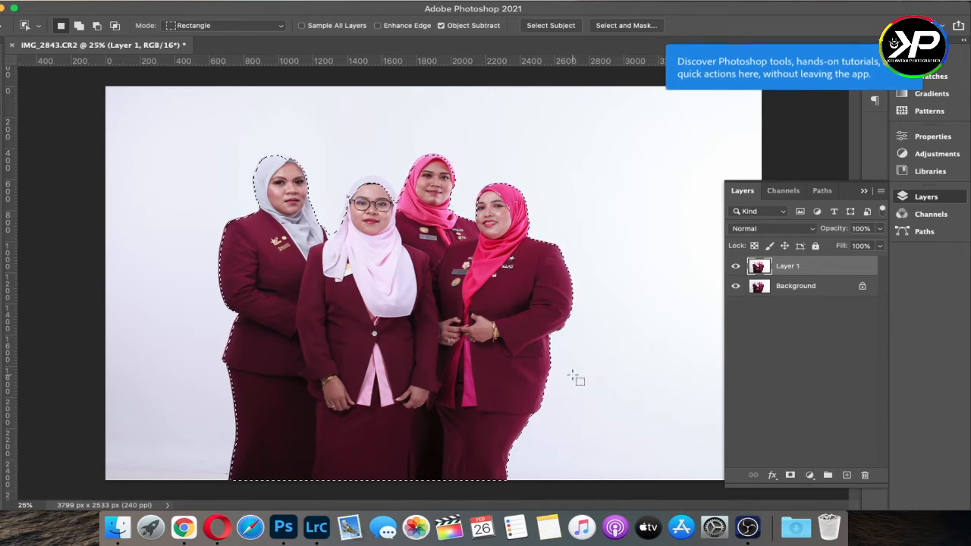
# Step: Start a Polygonal Lasso addition to the selection at the leftmost woman's shoulder, tracing up her grey headscarf's outer edge
pyautogui.press('super+plus')
pyautogui.press('super+plus')
pyautogui.press('super+plus')
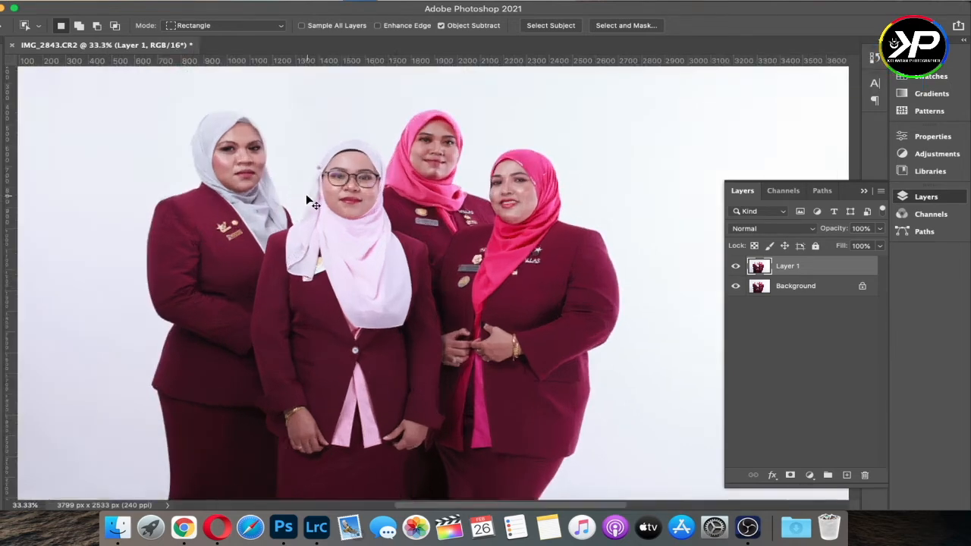
pyautogui.moveTo(205, 171); pyautogui.dragTo(501, 348)
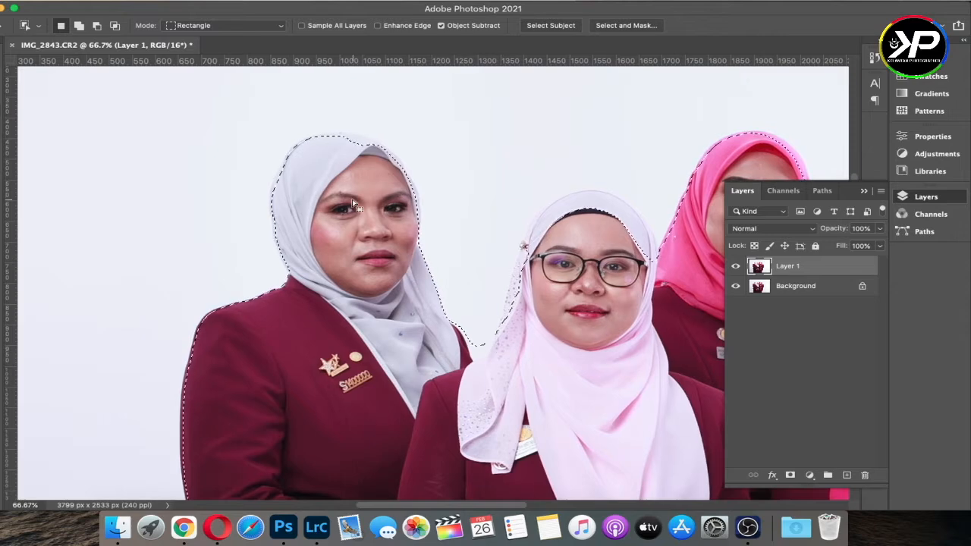
pyautogui.press('super+plus')
pyautogui.moveTo(291, 137); pyautogui.dragTo(382, 232)
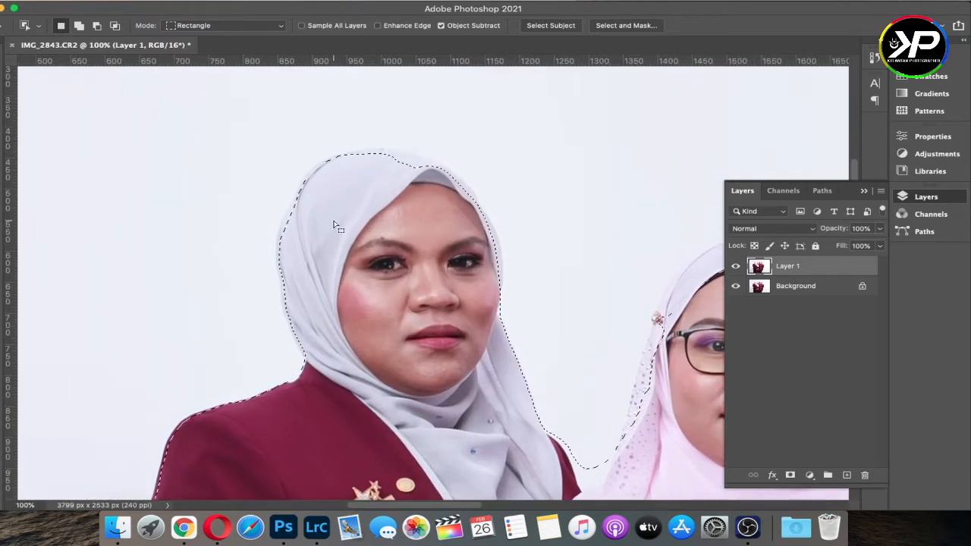
pyautogui.press('l')
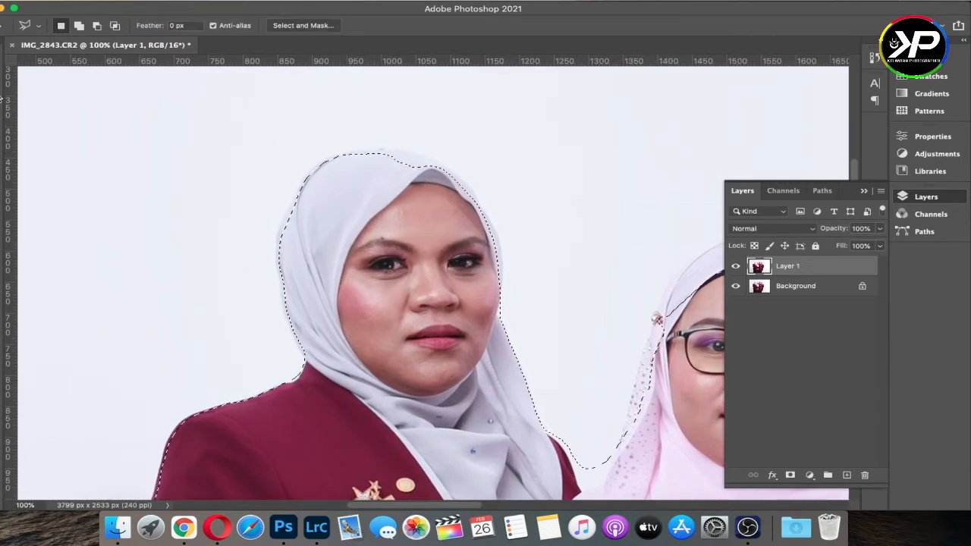
pyautogui.press('shift')
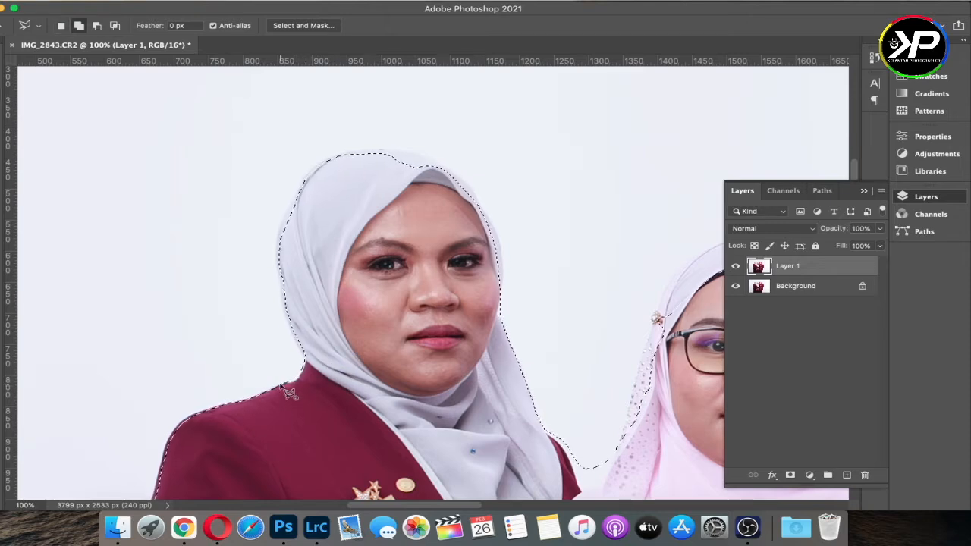
pyautogui.scroll(3, 293, 395)
pyautogui.moveTo(270, 389)
pyautogui.mouseDown()
pyautogui.moveTo(306, 359)
pyautogui.moveTo(324, 302)
pyautogui.moveTo(321, 311)
pyautogui.moveTo(309, 298)
pyautogui.moveTo(297, 306)
pyautogui.moveTo(289, 264)
pyautogui.moveTo(304, 271)
pyautogui.moveTo(290, 265)
pyautogui.moveTo(275, 218)
pyautogui.mouseUp()
pyautogui.press('super+plus')
pyautogui.click(252, 166)
pyautogui.click(238, 134)
pyautogui.scroll(10, 238, 135)
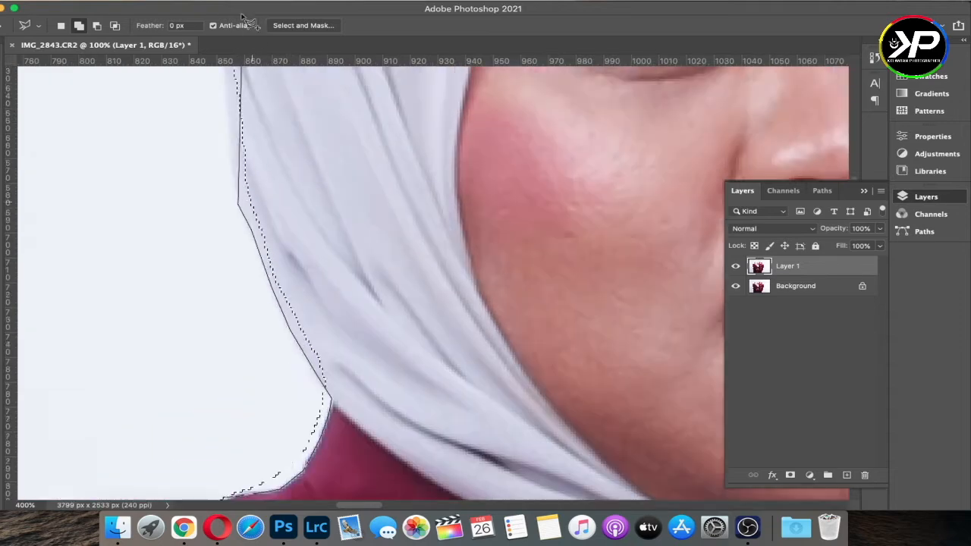
pyautogui.click(233, 440)
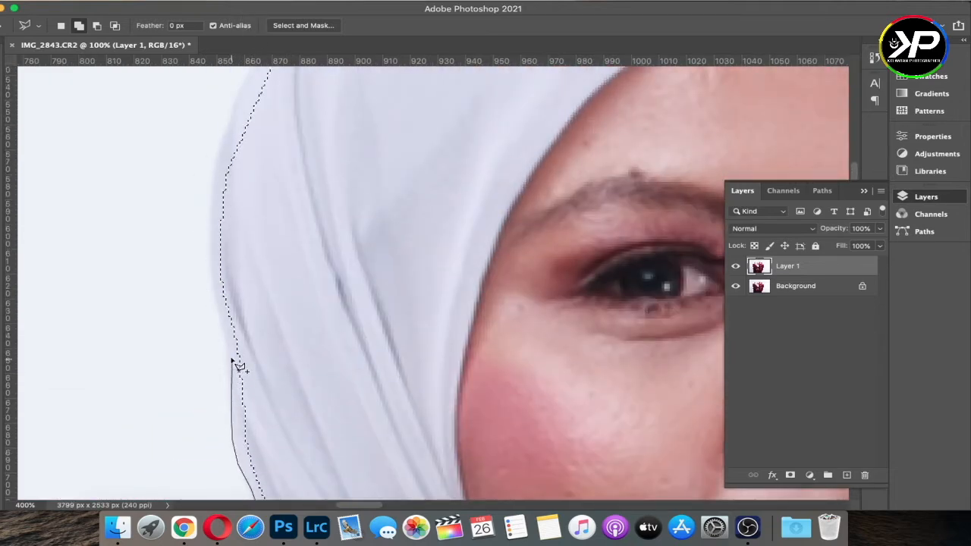
# Step: Continue the lasso outline along the side of the grey headscarf up to its crown
pyautogui.moveTo(231, 359); pyautogui.dragTo(233, 321)
pyautogui.moveTo(211, 279); pyautogui.dragTo(226, 127)
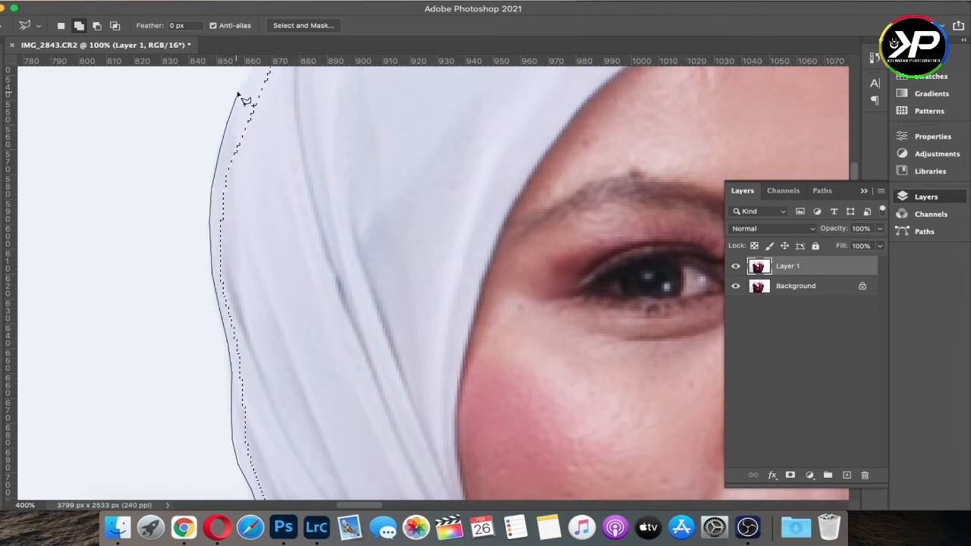
pyautogui.scroll(3, 244, 99)
pyautogui.moveTo(262, 178)
pyautogui.mouseDown()
pyautogui.moveTo(301, 110)
pyautogui.moveTo(300, 209)
pyautogui.moveTo(313, 189)
pyautogui.mouseUp()
pyautogui.scroll(3, 300, 152)
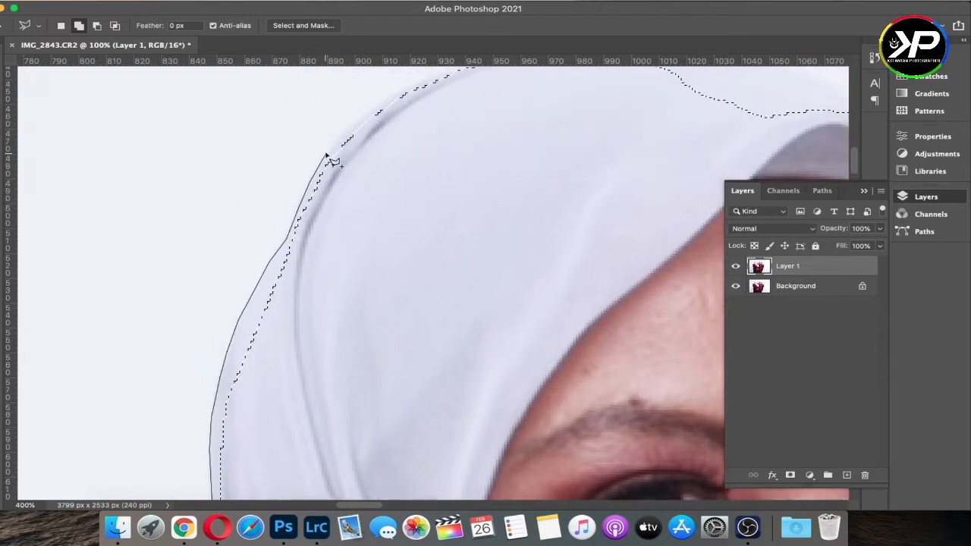
pyautogui.moveTo(327, 155); pyautogui.dragTo(388, 99)
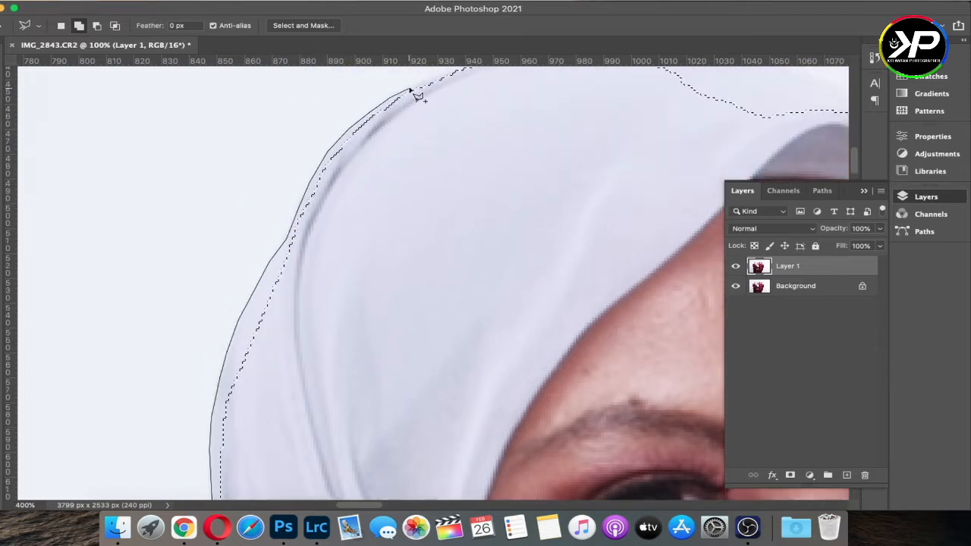
pyautogui.click(413, 88)
pyautogui.scroll(6, 347, 131)
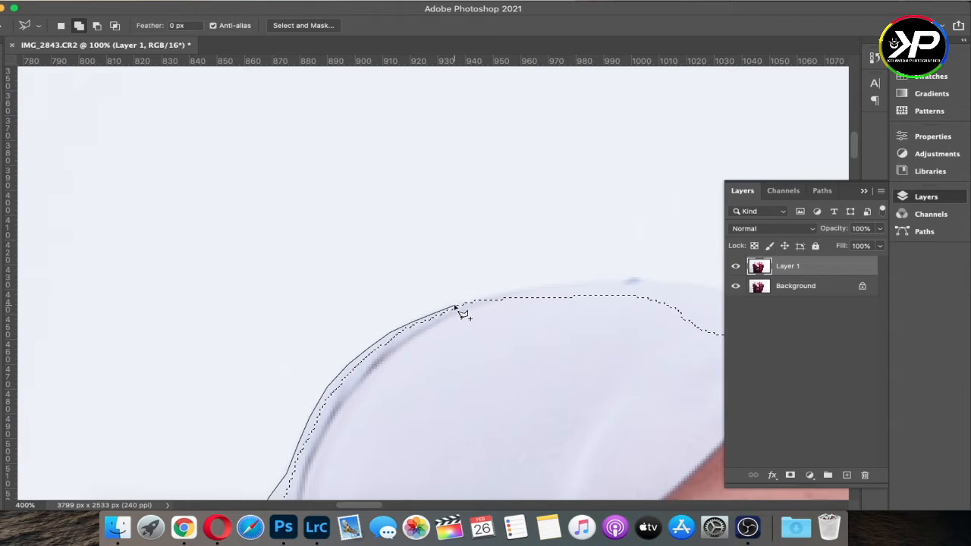
# Step: Trace over the top of the grey headscarf and down beside the far cheek, closing the added area
pyautogui.moveTo(455, 307); pyautogui.dragTo(568, 285)
pyautogui.click(604, 280)
pyautogui.click(657, 279)
pyautogui.hscroll(10, 667, 282)
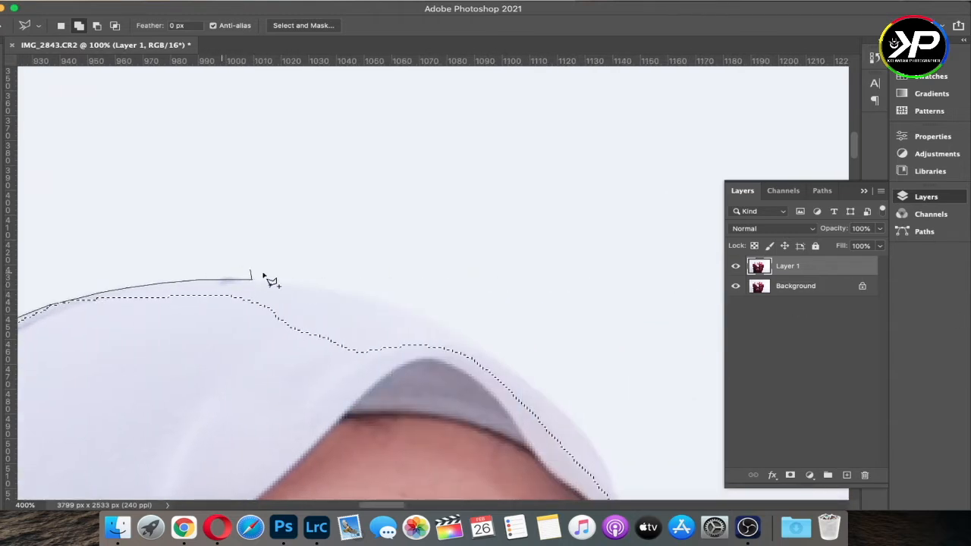
pyautogui.click(294, 286)
pyautogui.click(379, 297)
pyautogui.click(455, 331)
pyautogui.scroll(-6, 522, 377)
pyautogui.click(585, 238)
pyautogui.click(640, 369)
pyautogui.scroll(-9, 642, 373)
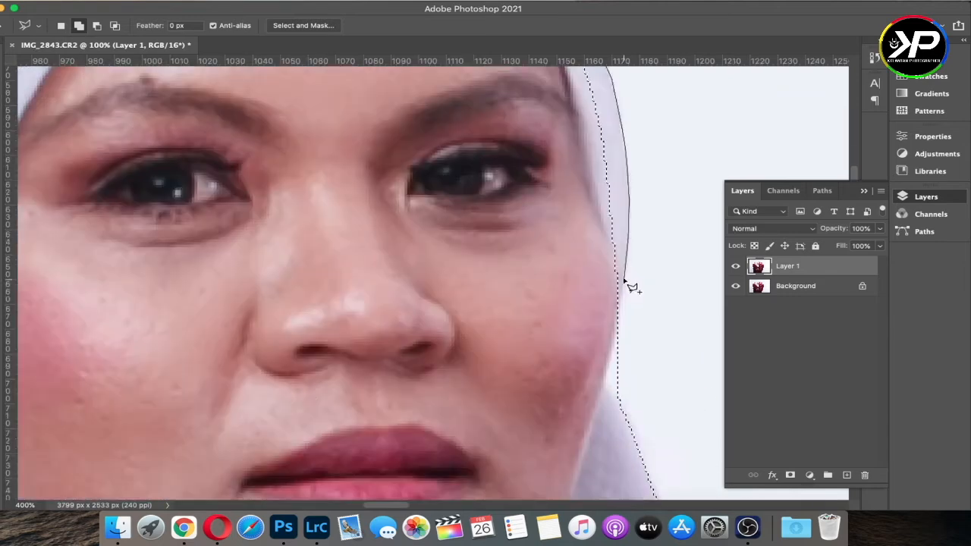
pyautogui.doubleClick(626, 287)
# Step: Subtract the background between the leftmost woman's scarf and the woman with glasses from the selection
pyautogui.scroll(-10, 681, 368)
pyautogui.keyDown('alt'); pyautogui.click(306, 108); pyautogui.keyUp('alt')
pyautogui.click(461, 430)
pyautogui.doubleClick(612, 283)
# Step: Add the outer edge of the pale pink headscarf of the woman with glasses to the selection
pyautogui.hscroll(6, 612, 284)
pyautogui.keyDown('shift'); pyautogui.click(388, 412); pyautogui.keyUp('shift')
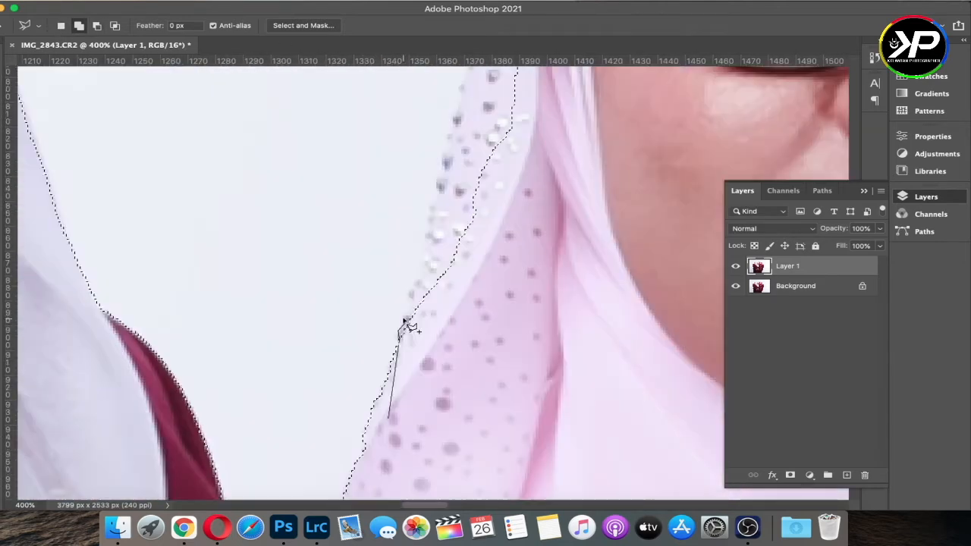
pyautogui.click(443, 161)
pyautogui.scroll(2, 461, 80)
pyautogui.scroll(8, 484, 46)
pyautogui.click(519, 215)
pyautogui.scroll(8, 522, 205)
pyautogui.click(228, 331)
pyautogui.click(333, 260)
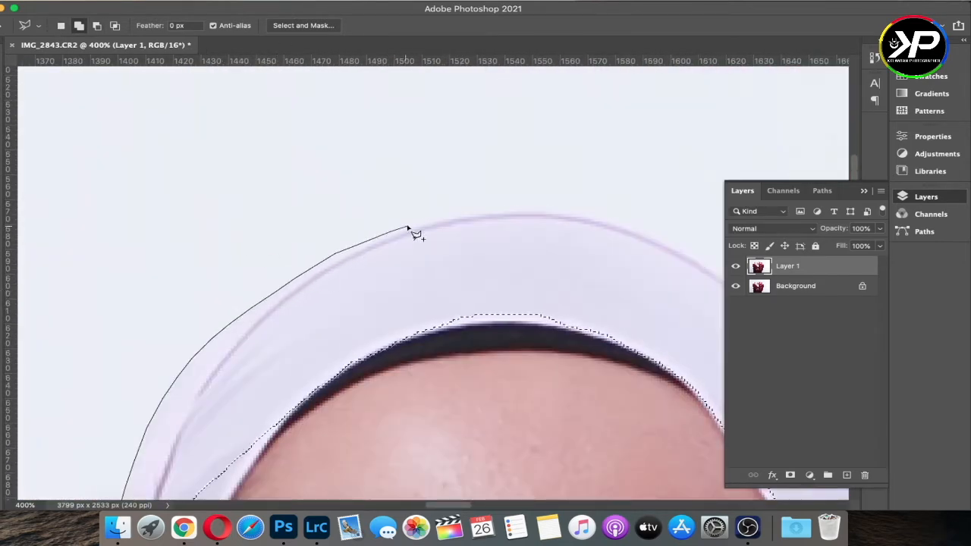
pyautogui.click(531, 209)
pyautogui.hscroll(8, 661, 238)
pyautogui.click(381, 274)
pyautogui.scroll(-8, 557, 455)
pyautogui.click(581, 205)
# Step: Add the outer edge of the rear woman's pink headscarf to the selection, over its crown and down the far side
pyautogui.scroll(8, 637, 106)
pyautogui.click(432, 329)
pyautogui.scroll(6, 481, 227)
pyautogui.click(597, 241)
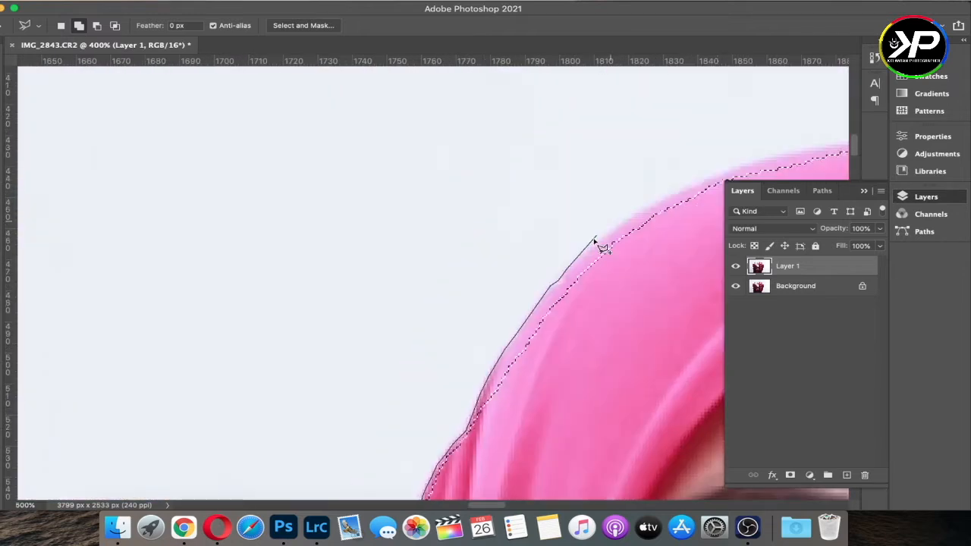
pyautogui.hscroll(8, 683, 189)
pyautogui.click(501, 161)
pyautogui.scroll(-8, 714, 315)
pyautogui.click(416, 319)
pyautogui.scroll(-8, 433, 455)
pyautogui.click(326, 377)
# Step: Subtract the background beside the rear woman's chin and the folds of her pink scarf
pyautogui.scroll(-8, 319, 410)
pyautogui.keyDown('alt'); pyautogui.click(514, 132); pyautogui.keyUp('alt')
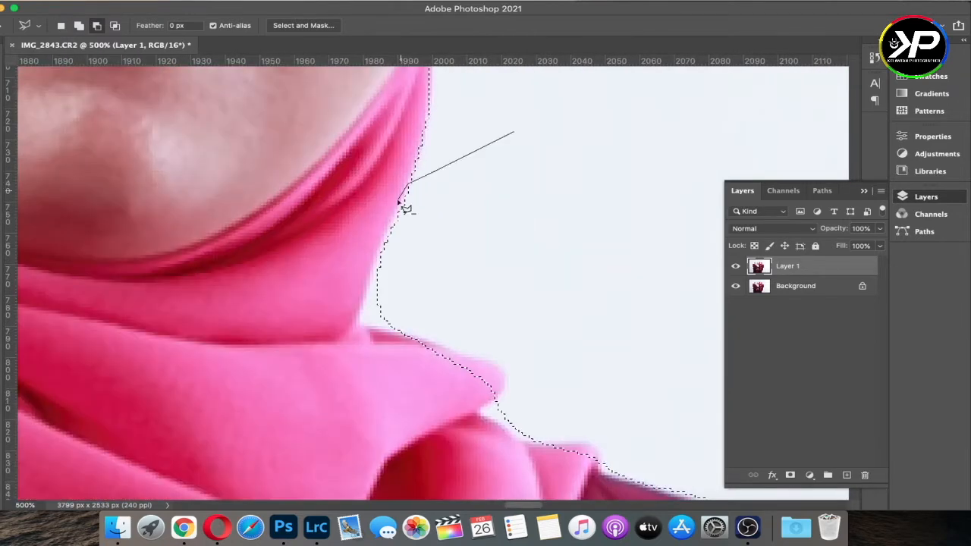
pyautogui.click(359, 338)
pyautogui.click(406, 334)
pyautogui.click(451, 353)
pyautogui.scroll(-8, 603, 413)
pyautogui.keyDown('alt'); pyautogui.click(427, 179); pyautogui.keyUp('alt')
pyautogui.click(395, 213)
# Step: Subtract the background between the rear woman's shoulder and the rightmost woman's cheek
pyautogui.hscroll(8, 683, 288)
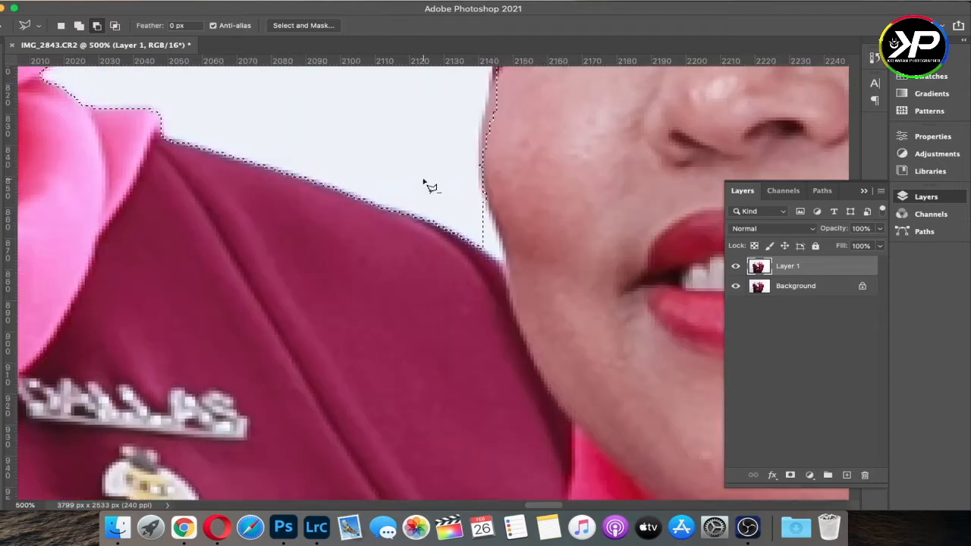
pyautogui.keyDown('alt'); pyautogui.click(424, 181); pyautogui.keyUp('alt')
pyautogui.scroll(8, 502, 266)
pyautogui.click(479, 370)
pyautogui.click(495, 266)
# Step: Add the outer edge of the rightmost woman's bright pink headscarf to the selection
pyautogui.scroll(6, 493, 250)
pyautogui.keyDown('shift'); pyautogui.click(379, 394); pyautogui.keyUp('shift')
pyautogui.scroll(5, 372, 300)
pyautogui.scroll(8, 425, 104)
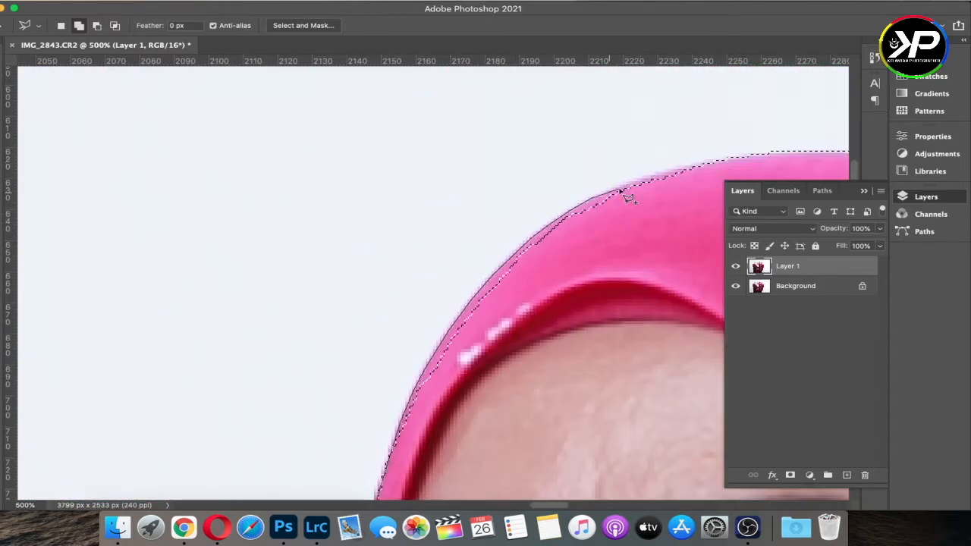
pyautogui.hscroll(8, 626, 193)
pyautogui.keyDown('shift'); pyautogui.click(268, 189); pyautogui.keyUp('shift')
pyautogui.click(395, 173)
pyautogui.click(675, 406)
# Step: Subtract the background beside the rightmost woman's scarf and above her shoulder from the selection
pyautogui.moveTo(705, 455); pyautogui.dragTo(425, 220)
pyautogui.keyDown('alt'); pyautogui.click(446, 210); pyautogui.keyUp('alt')
pyautogui.click(425, 257)
pyautogui.moveTo(501, 455); pyautogui.dragTo(418, 129)
pyautogui.moveTo(425, 448); pyautogui.dragTo(428, 129)
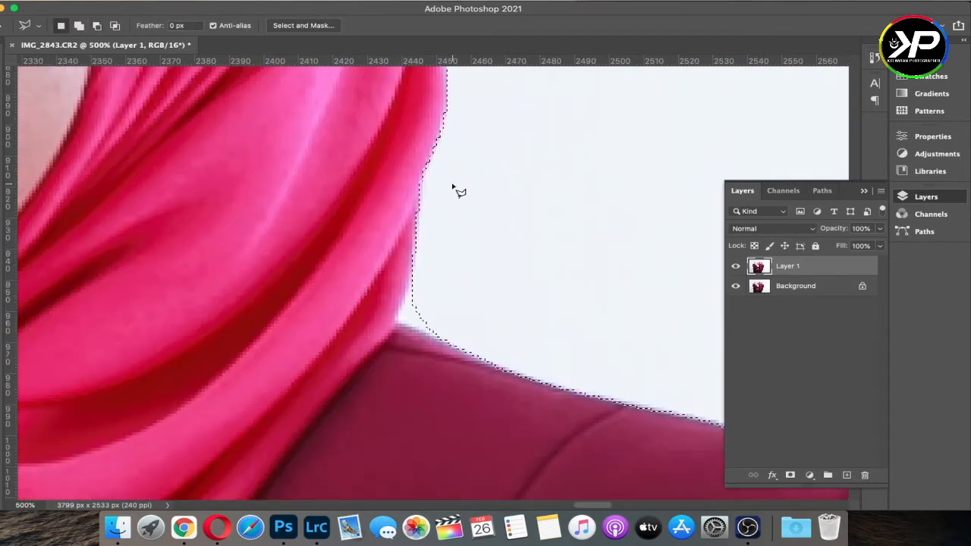
pyautogui.keyDown('alt'); pyautogui.click(455, 189); pyautogui.keyUp('alt')
pyautogui.moveTo(683, 379); pyautogui.dragTo(250, 132)
pyautogui.moveTo(486, 455); pyautogui.dragTo(501, 269)
# Step: Add the outer edge of the rightmost woman's sleeve to the selection
pyautogui.keyDown('shift'); pyautogui.click(445, 189); pyautogui.keyUp('shift')
pyautogui.click(499, 229)
pyautogui.click(534, 383)
# Step: Subtract the background below the rightmost woman's elbow and beside her jacket
pyautogui.press('super+minus')
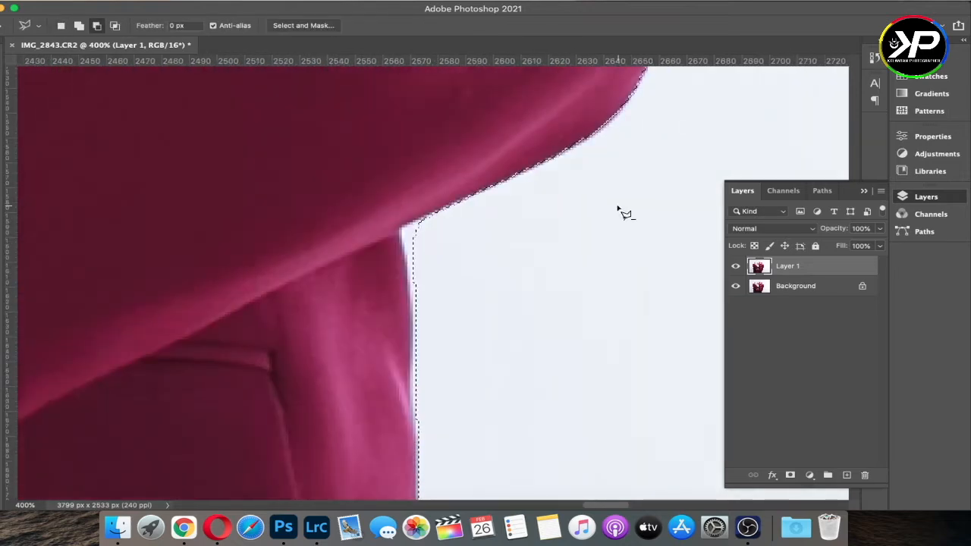
pyautogui.keyDown('alt'); pyautogui.click(619, 211); pyautogui.keyUp('alt')
pyautogui.moveTo(501, 425); pyautogui.dragTo(540, 180)
pyautogui.keyDown('alt'); pyautogui.click(540, 180); pyautogui.keyUp('alt')
pyautogui.click(476, 195)
# Step: Subtract the background along the rightmost woman's jacket hem and skirt edge
pyautogui.scroll(-10, 456, 303)
pyautogui.keyDown('alt'); pyautogui.click(355, 245); pyautogui.keyUp('alt')
pyautogui.click(373, 301)
pyautogui.keyDown('alt'); pyautogui.click(310, 386); pyautogui.keyUp('alt')
pyautogui.keyDown('alt'); pyautogui.click(329, 332); pyautogui.keyUp('alt')
pyautogui.click(291, 256)
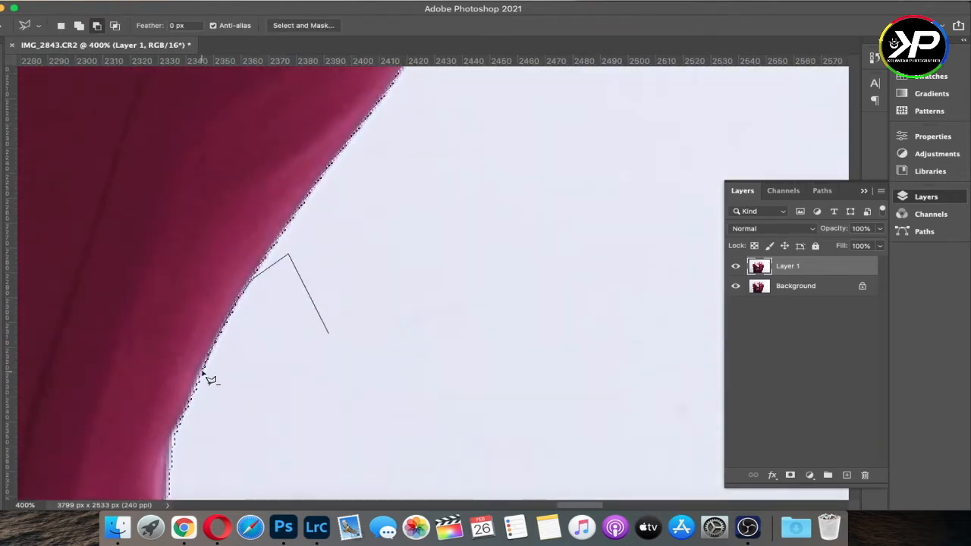
pyautogui.scroll(-5, 203, 373)
pyautogui.scroll(-5, 119, 471)
pyautogui.click(147, 401)
# Step: Add the leftmost woman's skirt edge to the selection, from the photo's bottom border up to her jacket hem
pyautogui.press('super+minus')
pyautogui.press('super+minus')
pyautogui.press('super+minus')
pyautogui.press('super+minus')
pyautogui.press('super+minus')
pyautogui.press('super+minus')
pyautogui.click(414, 310)
pyautogui.click(93, 331)
pyautogui.click(27, 326)
pyautogui.press('super+equal')
pyautogui.press('super+equal')
pyautogui.press('super+equal')
pyautogui.press('super+equal')
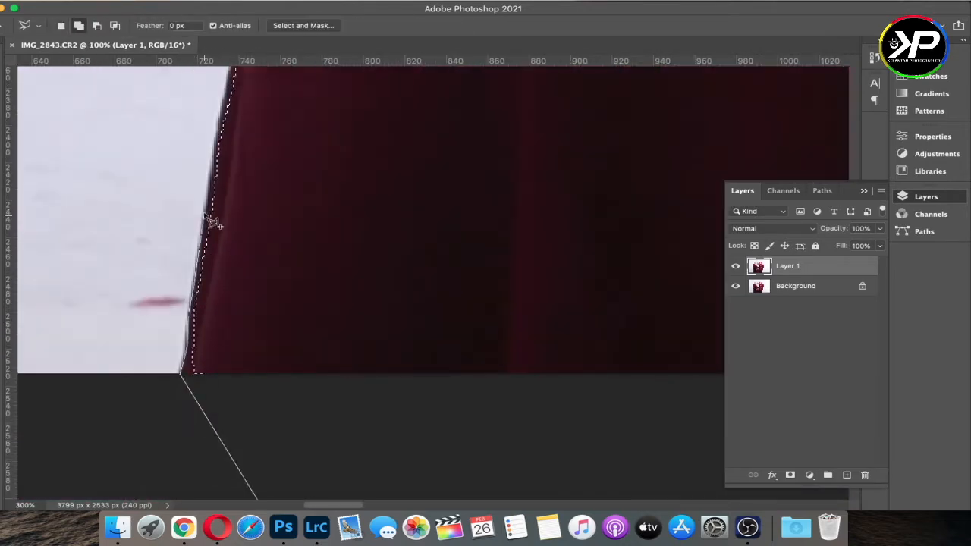
pyautogui.press('super+equal')
pyautogui.scroll(15, 265, 351)
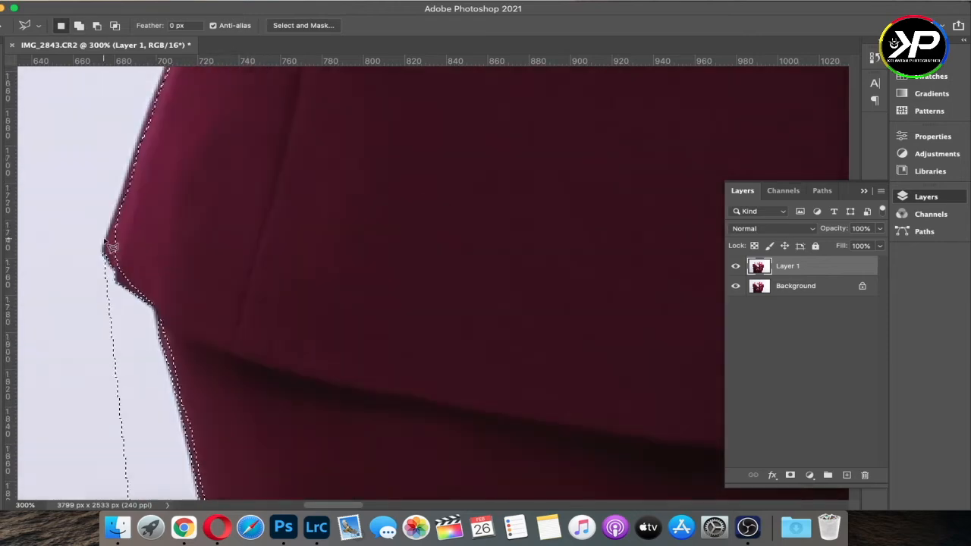
# Step: Correct the selection outline along the leftmost woman's skirt below the jacket hem
pyautogui.click(230, 480)
pyautogui.scroll(-10, 277, 366)
pyautogui.click(278, 366)
pyautogui.click(223, 425)
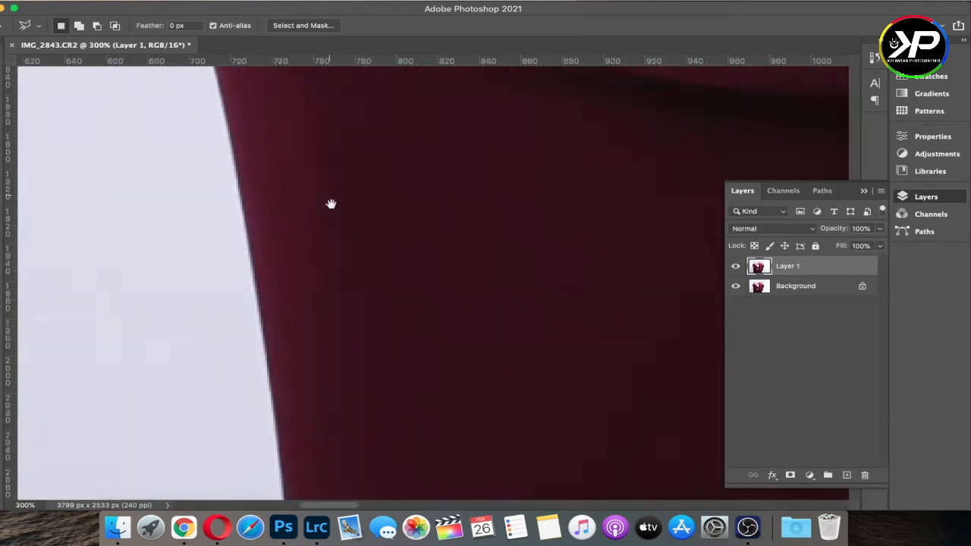
pyautogui.moveTo(329, 204); pyautogui.dragTo(330, 455)
pyautogui.click(309, 304)
pyautogui.click(258, 308)
pyautogui.scroll(-15, 352, 164)
pyautogui.scroll(20, 318, 326)
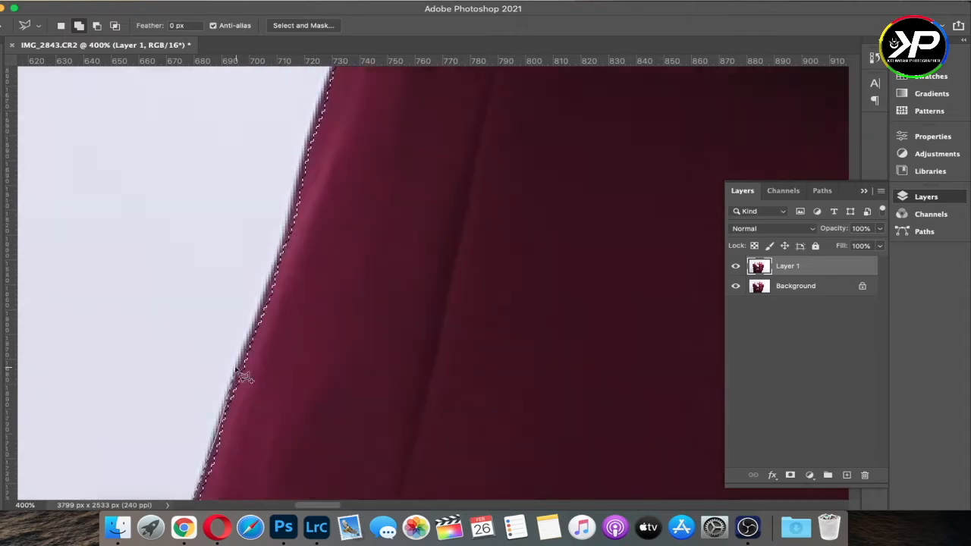
# Step: Add the outer edge of the leftmost woman's jacket, sleeve and shoulder to the selection
pyautogui.press('super+equal')
pyautogui.click(499, 170)
pyautogui.click(443, 167)
pyautogui.scroll(10, 278, 83)
pyautogui.click(205, 164)
pyautogui.scroll(10, 115, 142)
pyautogui.click(250, 276)
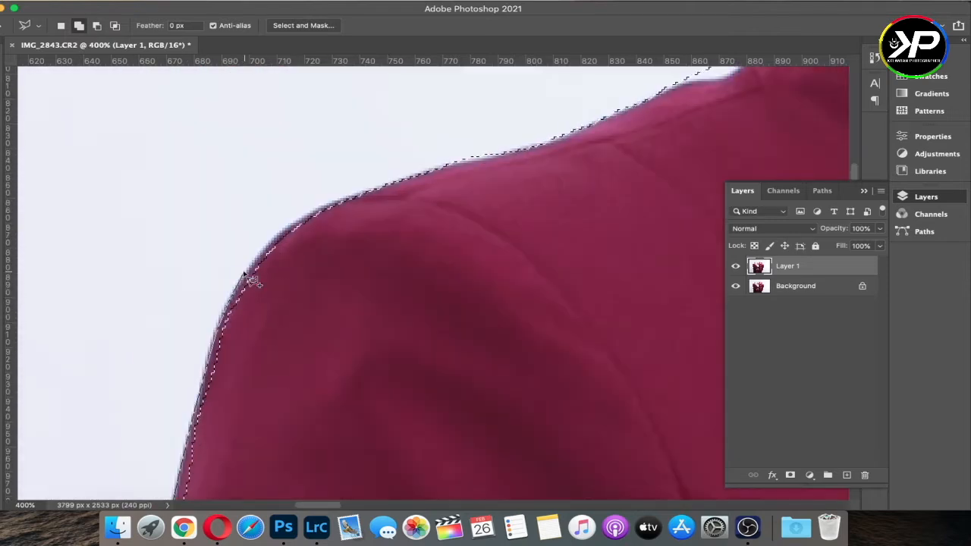
pyautogui.click(505, 113)
pyautogui.click(592, 125)
pyautogui.doubleClick(619, 210)
# Step: Copy the selected group to a new layer and hide Layer 1 and the Background layer
pyautogui.scroll(10, 408, 243)
pyautogui.hscroll(5, 408, 242)
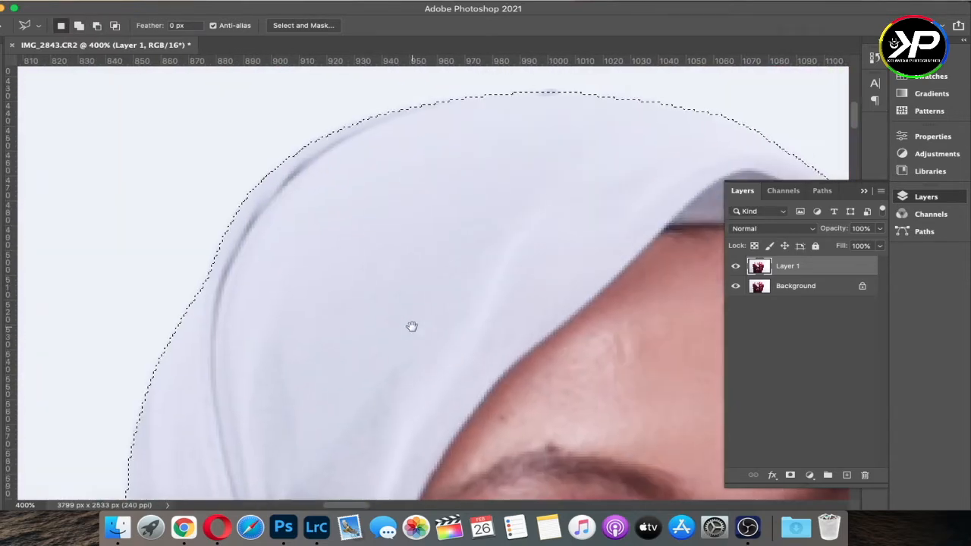
pyautogui.press('super+0')
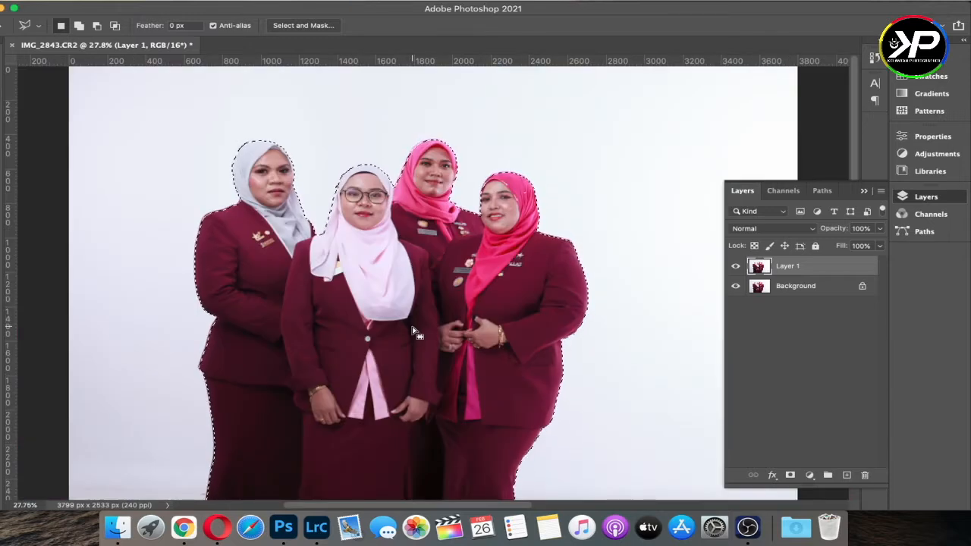
pyautogui.press('super+j')
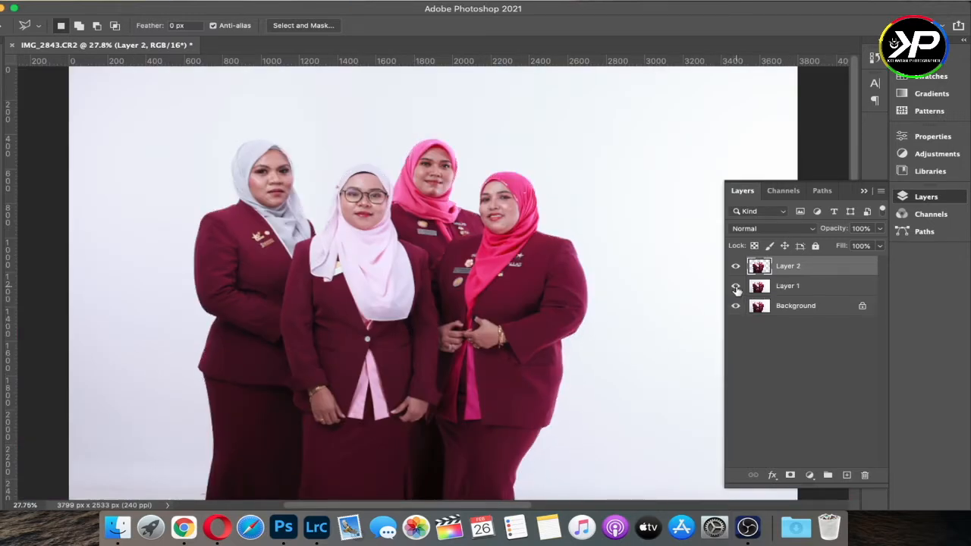
pyautogui.moveTo(736, 288); pyautogui.dragTo(735, 307)
# Step: Inspect the cut-out group up close and close the preview of IMG_2693.JPG
pyautogui.press('z')
pyautogui.click(370, 192)
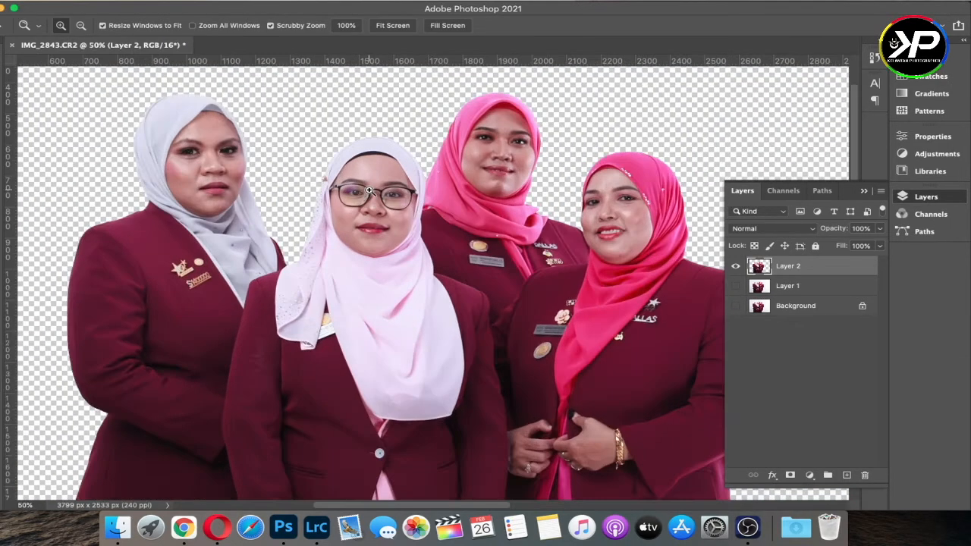
pyautogui.press('super+0')
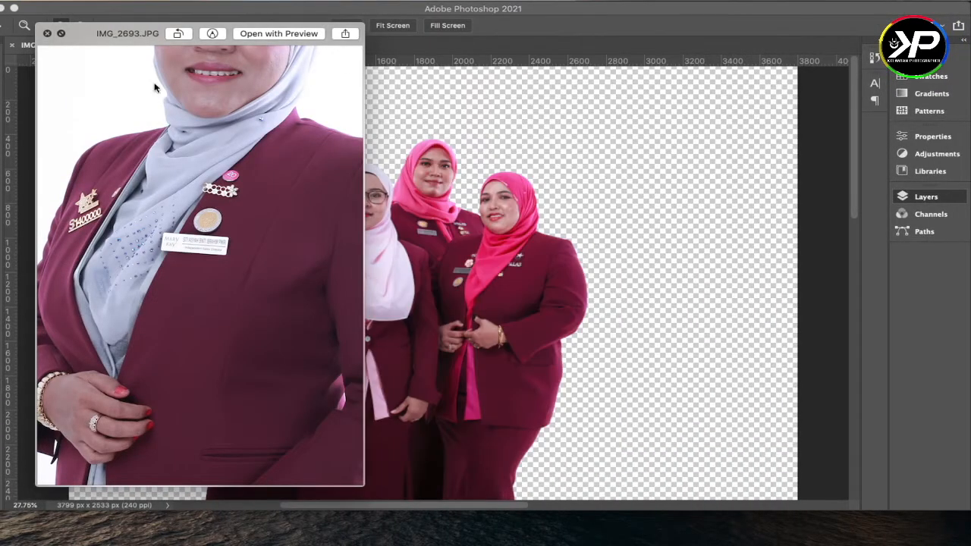
pyautogui.click(47, 33)
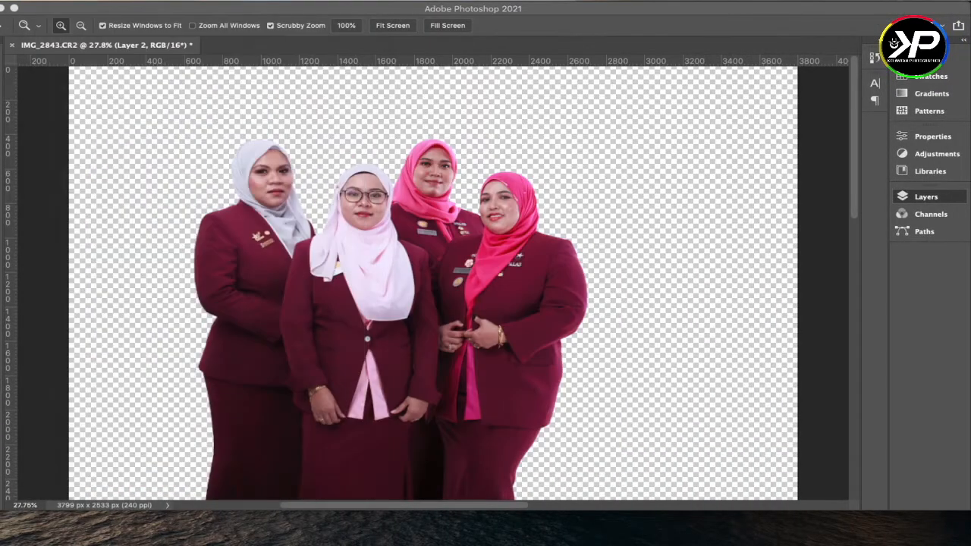
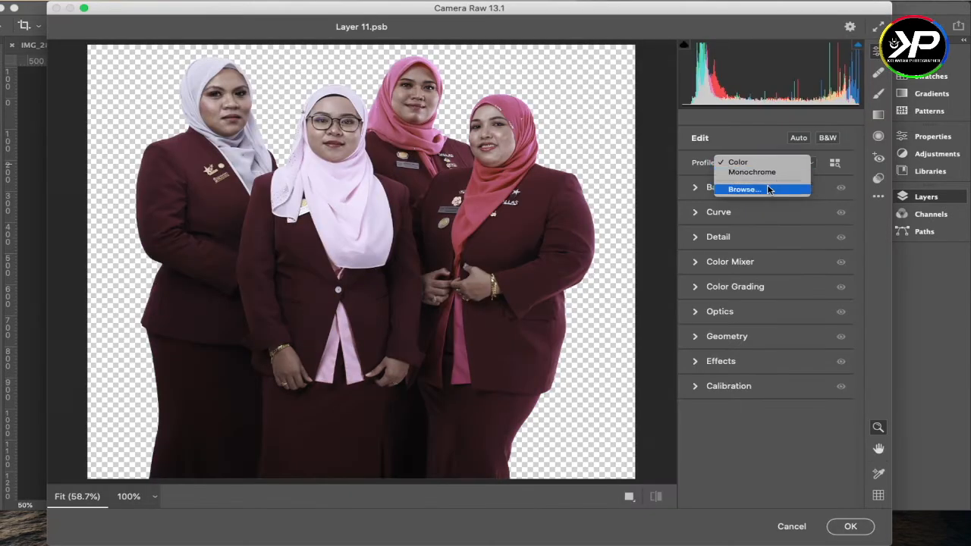
# Step: Preview the Modern colour profiles on the group photo and return to the edit settings
pyautogui.click(769, 189)
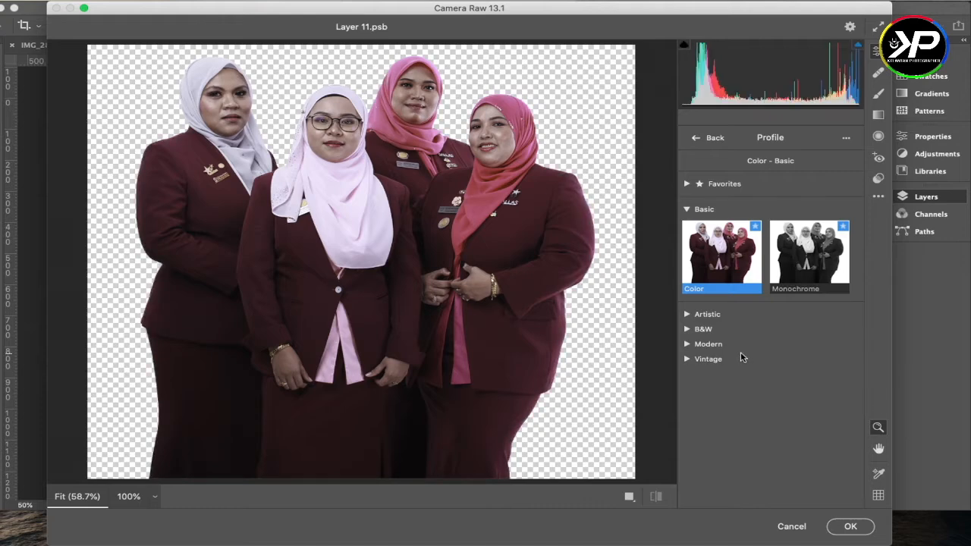
pyautogui.click(687, 185)
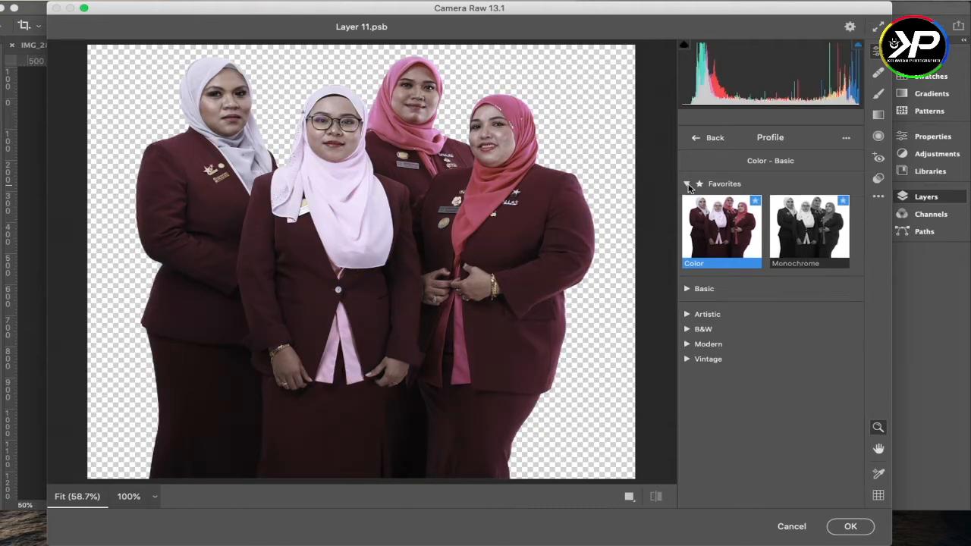
pyautogui.click(707, 344)
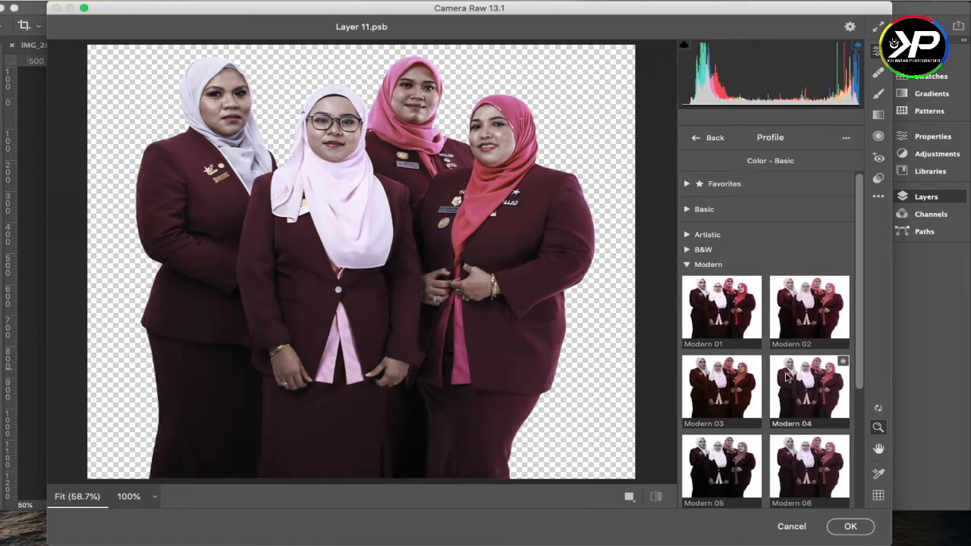
pyautogui.scroll(-5, 793, 387)
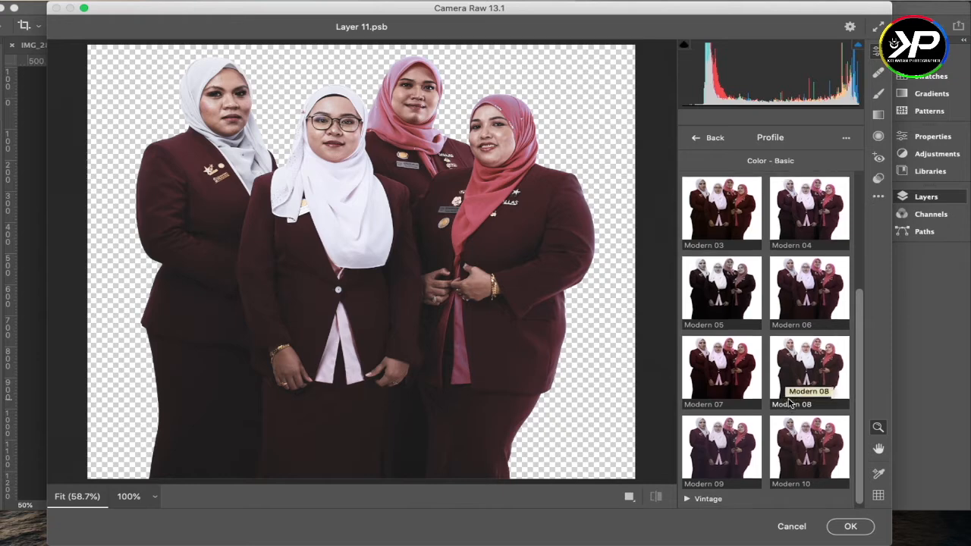
pyautogui.scroll(5, 790, 380)
pyautogui.click(688, 183)
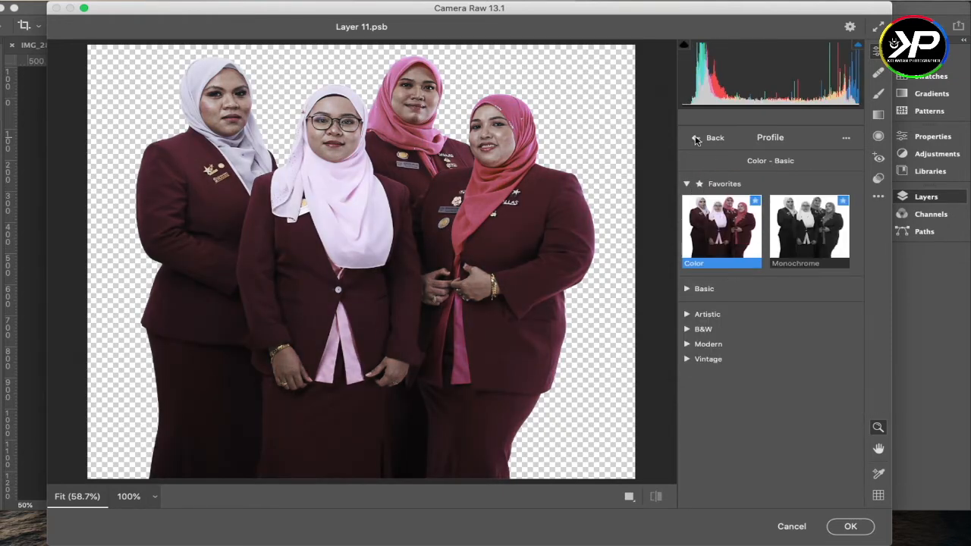
pyautogui.click(696, 139)
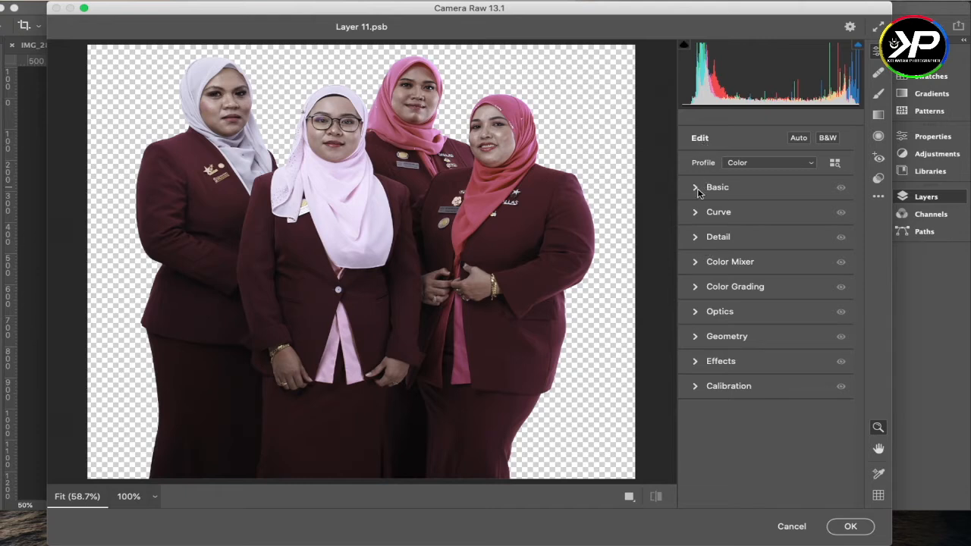
# Step: Apply automatic tone correction and set the Color Mixer saturation to Reds +29, Oranges +38 and Yellows +7
pyautogui.click(797, 138)
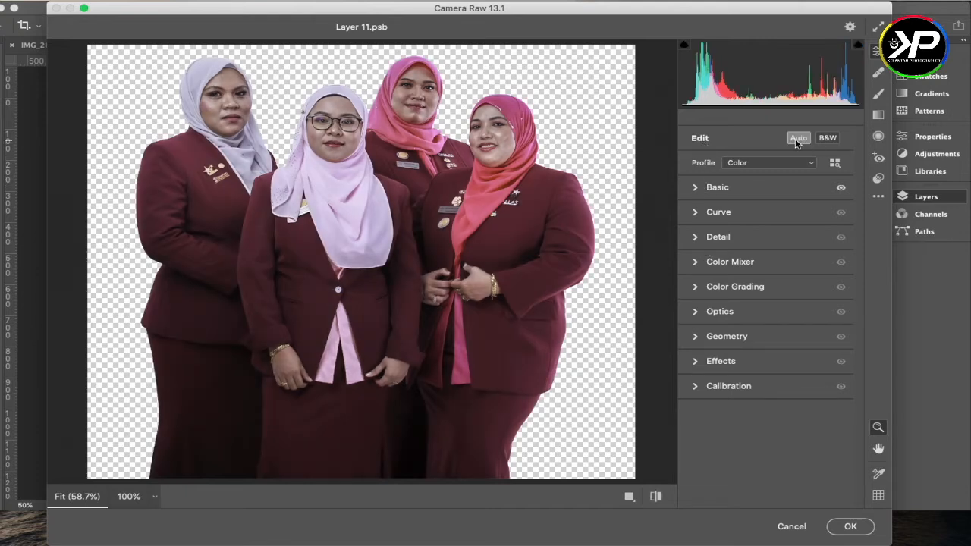
pyautogui.click(695, 262)
pyautogui.click(774, 285)
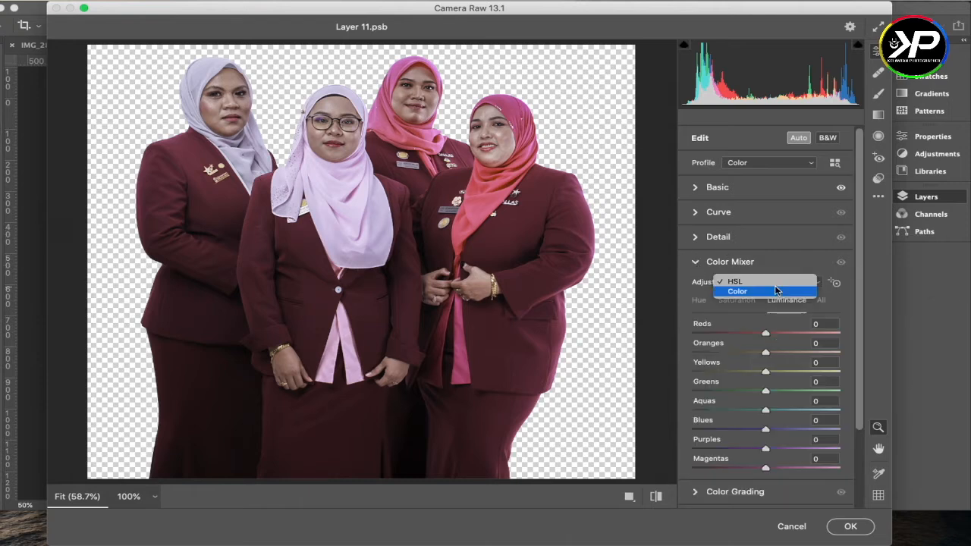
pyautogui.click(759, 281)
pyautogui.click(746, 303)
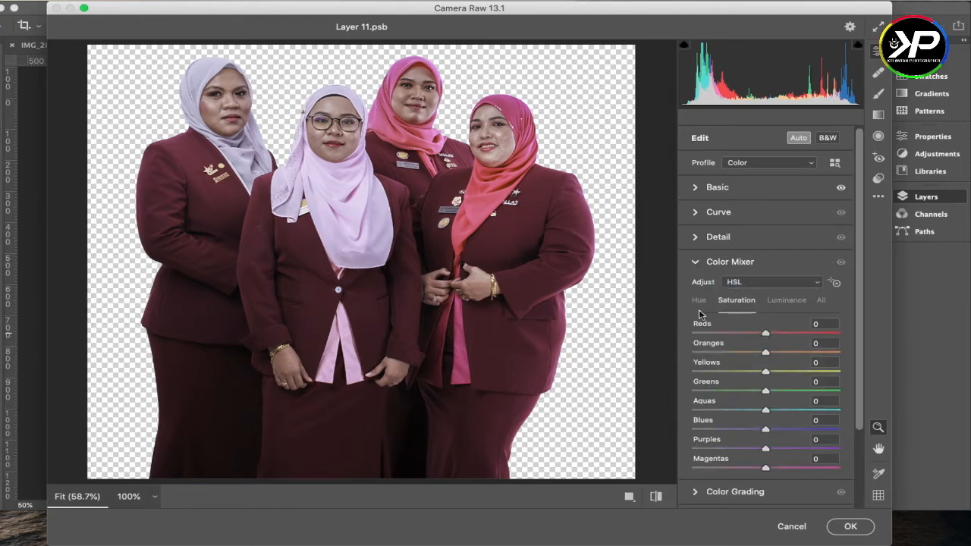
pyautogui.moveTo(766, 335)
pyautogui.mouseDown()
pyautogui.moveTo(800, 336)
pyautogui.moveTo(785, 335)
pyautogui.mouseUp()
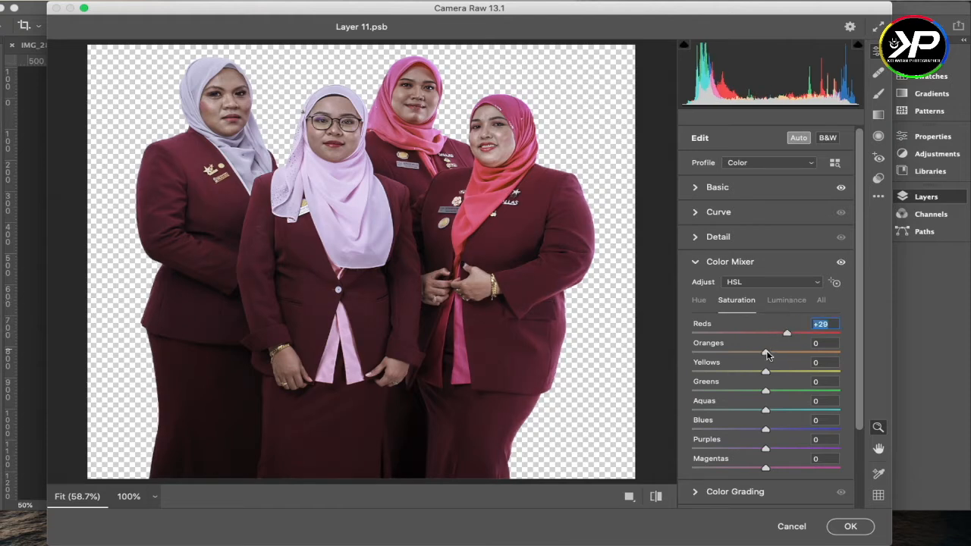
pyautogui.moveTo(790, 354); pyautogui.dragTo(776, 371)
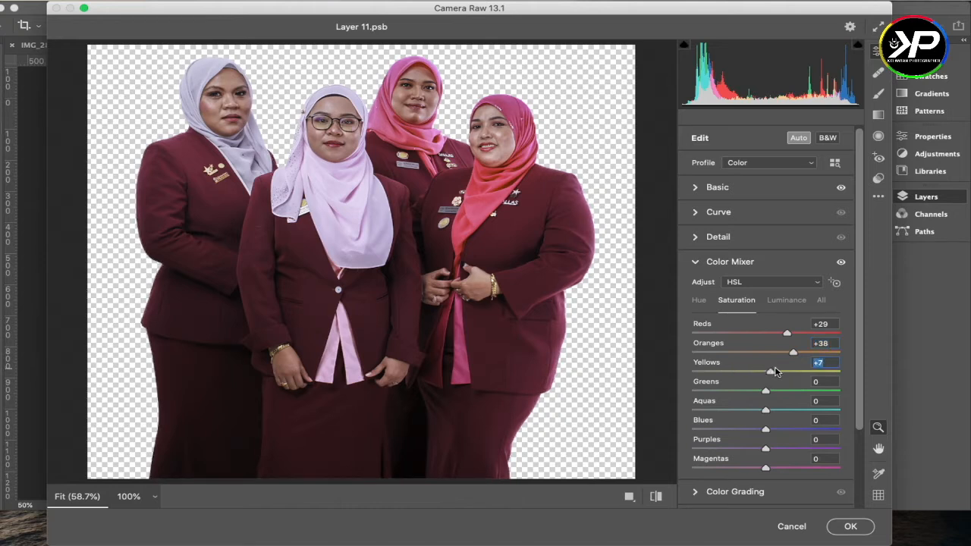
# Step: Set the Color Mixer luminance of Oranges to +25 and make a slight Calibration adjustment
pyautogui.click(782, 300)
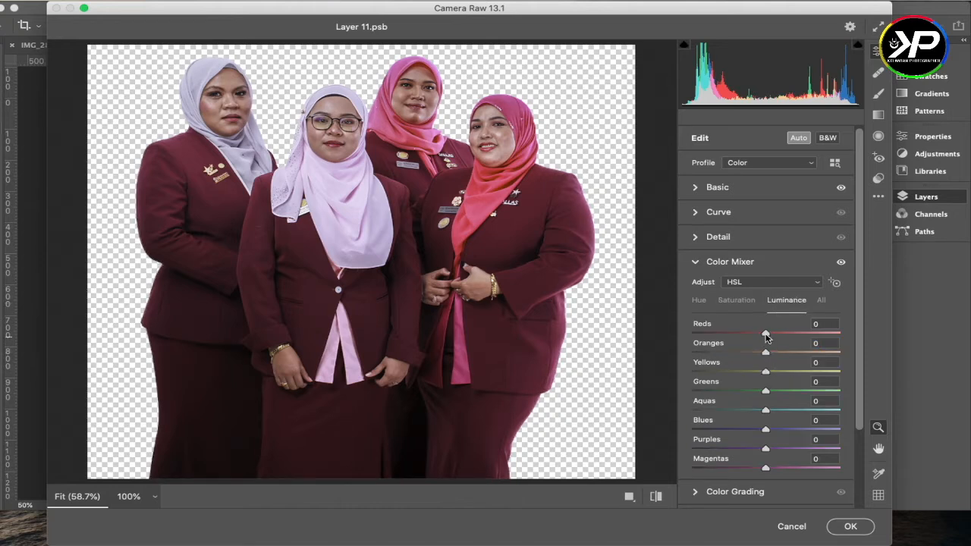
pyautogui.moveTo(767, 354); pyautogui.dragTo(788, 354)
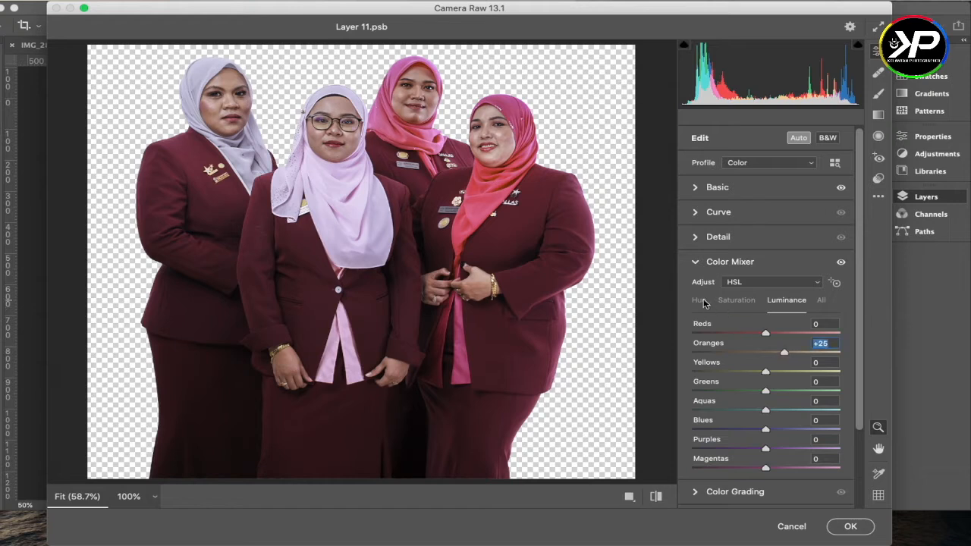
pyautogui.click(736, 300)
pyautogui.click(697, 262)
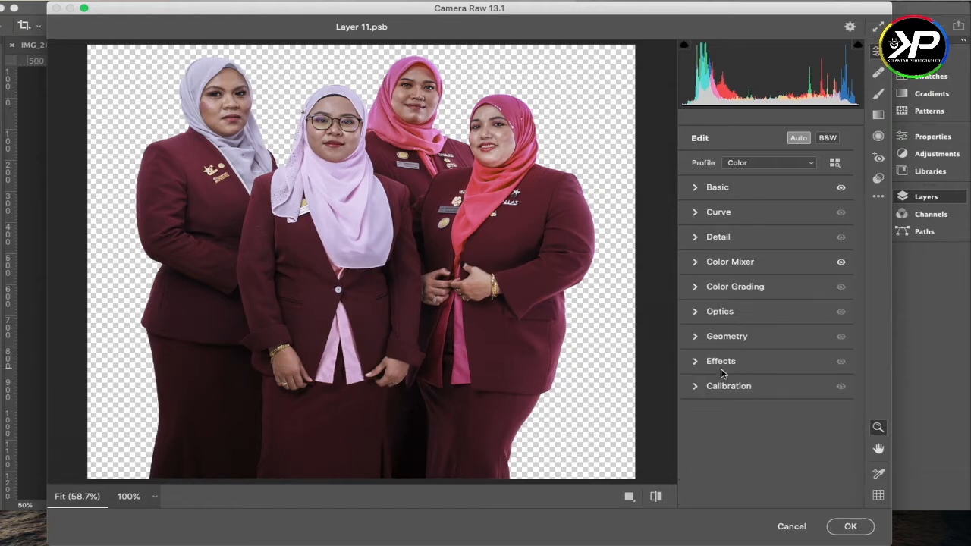
pyautogui.click(699, 388)
pyautogui.moveTo(766, 499); pyautogui.dragTo(772, 497)
pyautogui.click(700, 258)
# Step: Set Temperature to +3, Exposure to +0.75, Contrast to -8, Highlights to -70, Shadows to +11 and Whites to +36
pyautogui.click(697, 189)
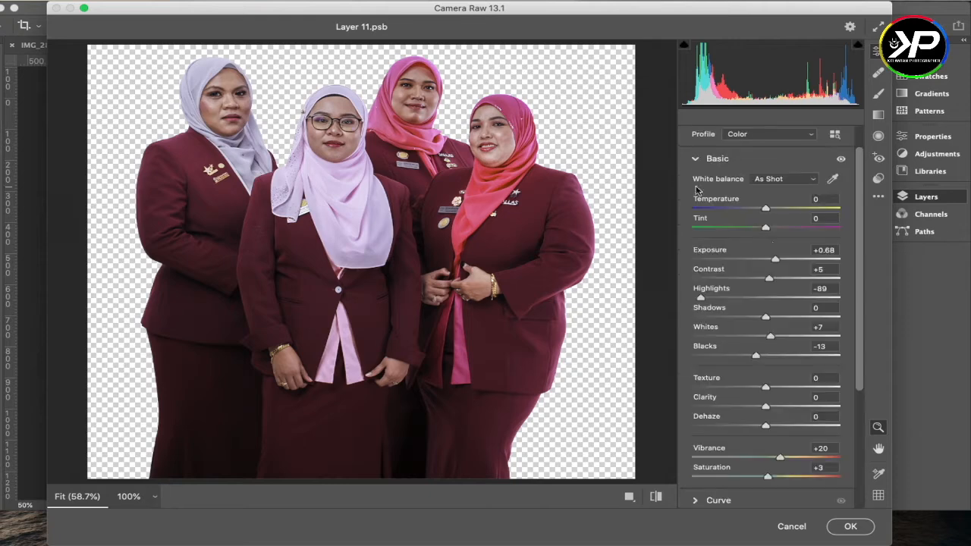
pyautogui.moveTo(768, 210); pyautogui.dragTo(771, 212)
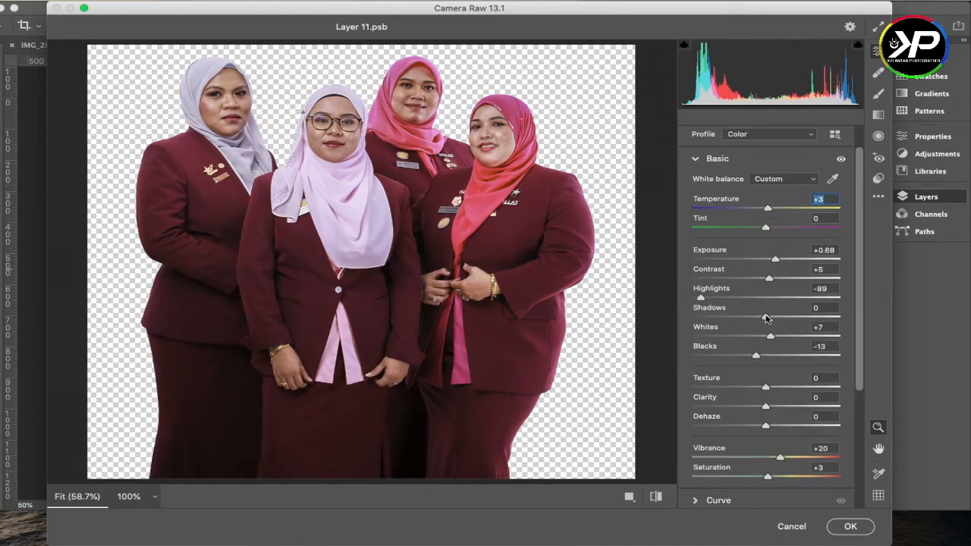
pyautogui.moveTo(770, 338); pyautogui.dragTo(775, 317)
pyautogui.moveTo(702, 298)
pyautogui.mouseDown()
pyautogui.moveTo(733, 298)
pyautogui.moveTo(714, 298)
pyautogui.mouseUp()
pyautogui.click(760, 280)
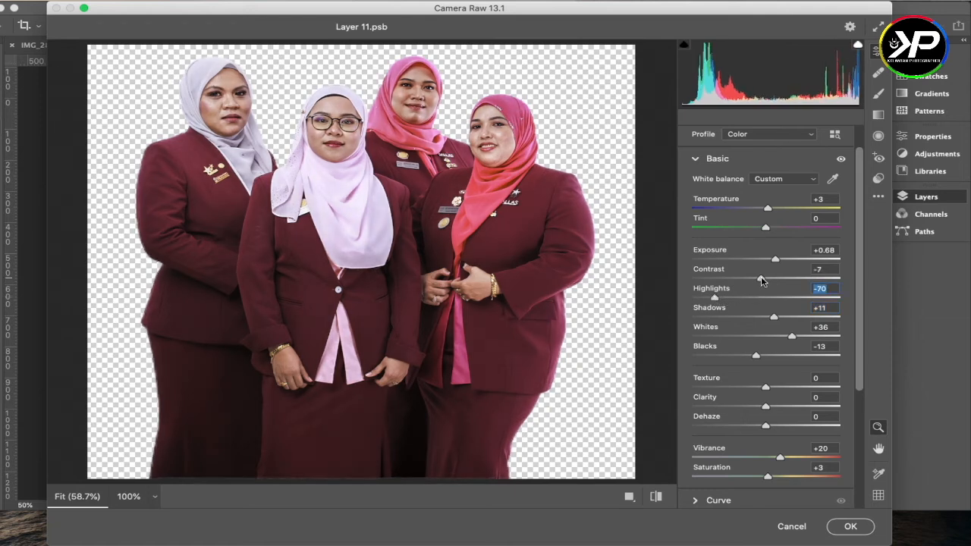
pyautogui.click(779, 260)
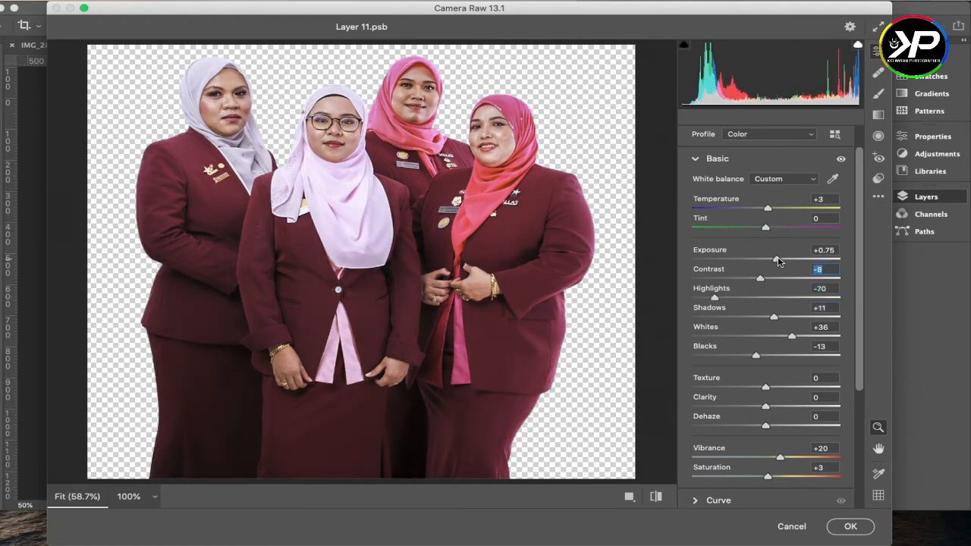
# Step: Set Vibrance to +11, Saturation to +20 and the Lights of the parametric curve to +2
pyautogui.scroll(-3, 787, 426)
pyautogui.moveTo(768, 401); pyautogui.dragTo(774, 376)
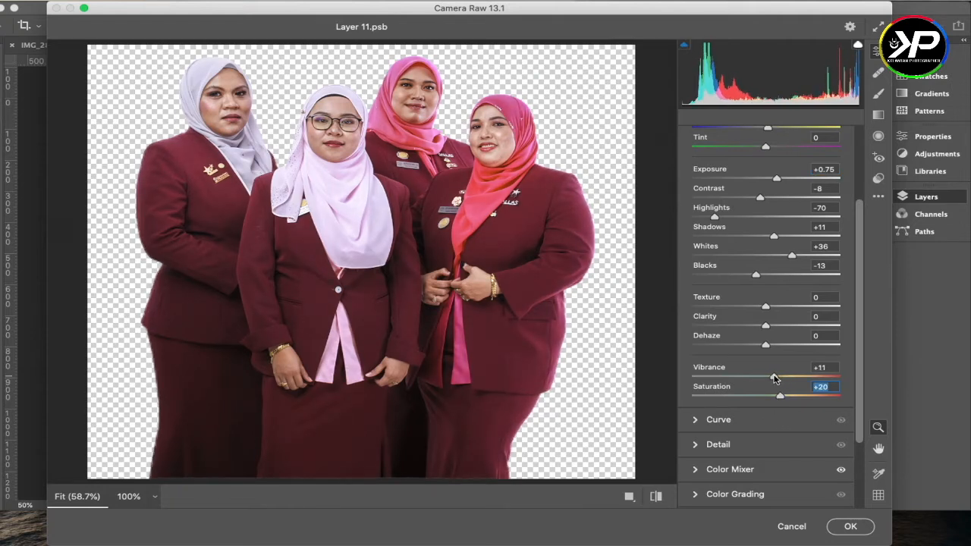
pyautogui.click(698, 423)
pyautogui.scroll(-5, 771, 387)
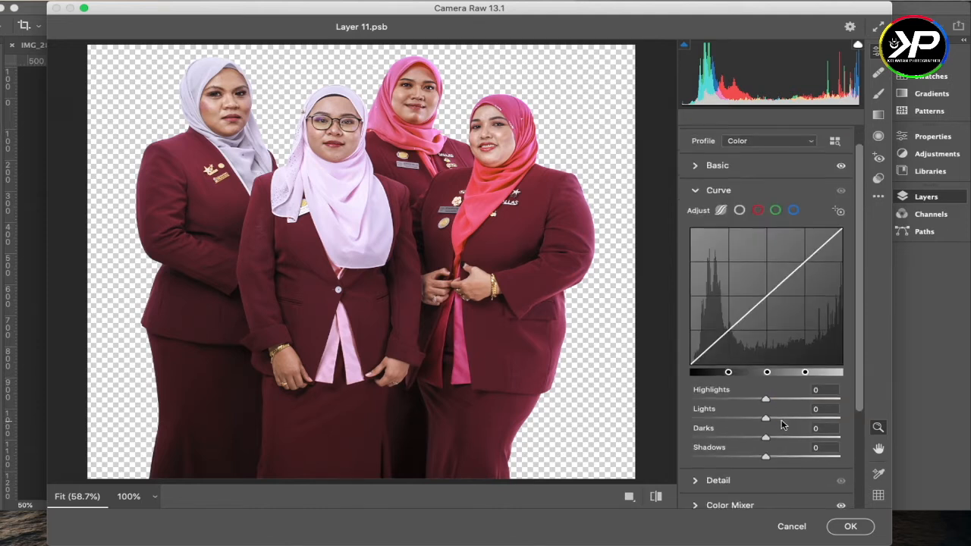
pyautogui.moveTo(767, 379); pyautogui.dragTo(768, 378)
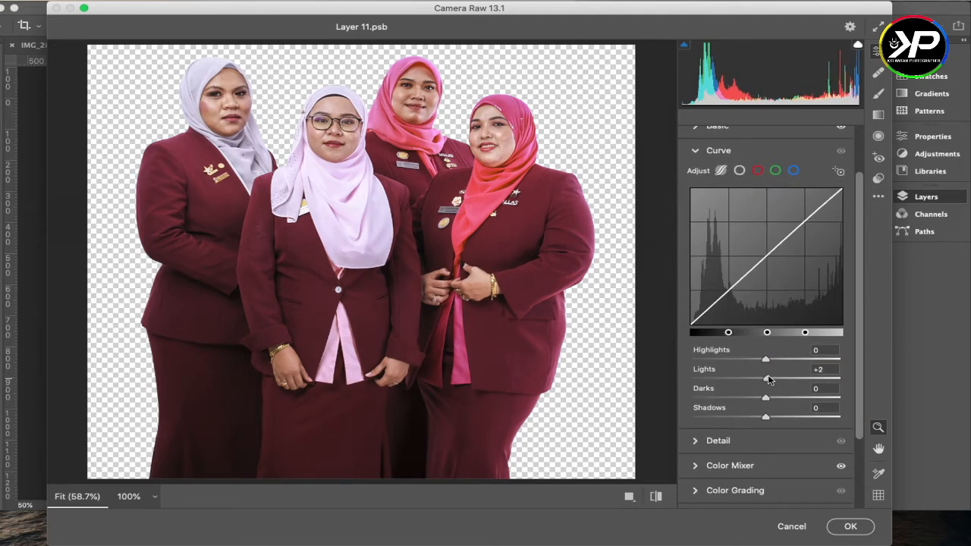
pyautogui.scroll(5, 768, 383)
pyautogui.click(696, 213)
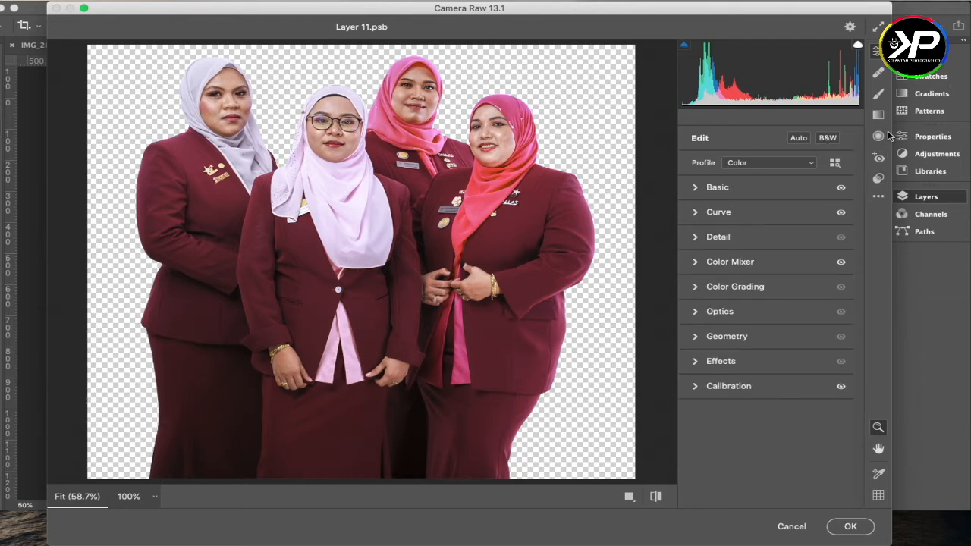
# Step: Brighten the faces of the rear and leftmost women with a size 12 adjustment brush at +0.50 exposure, undoing the last stroke
pyautogui.click(879, 92)
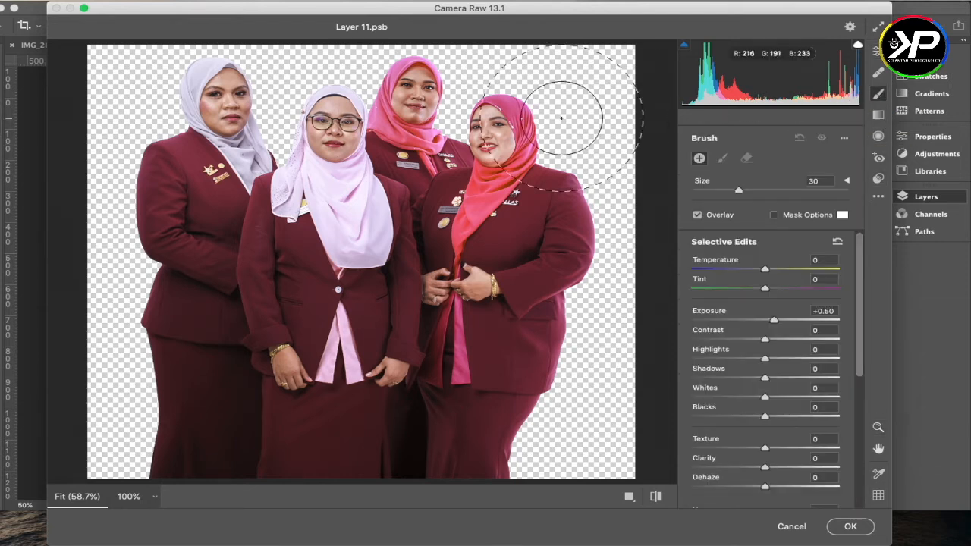
pyautogui.press('[')
pyautogui.press('[')
pyautogui.press('[')
pyautogui.press('[')
pyautogui.press('[')
pyautogui.press('[')
pyautogui.press('[')
pyautogui.press('[')
pyautogui.press('[')
pyautogui.press('[')
pyautogui.press('[')
pyautogui.press('[')
pyautogui.press('[')
pyautogui.press('[')
pyautogui.press('[')
pyautogui.press('[')
pyautogui.press('[')
pyautogui.press('[')
pyautogui.moveTo(428, 63); pyautogui.dragTo(412, 107)
pyautogui.moveTo(260, 97)
pyautogui.mouseDown()
pyautogui.moveTo(230, 80)
pyautogui.moveTo(228, 124)
pyautogui.moveTo(239, 116)
pyautogui.moveTo(201, 151)
pyautogui.mouseUp()
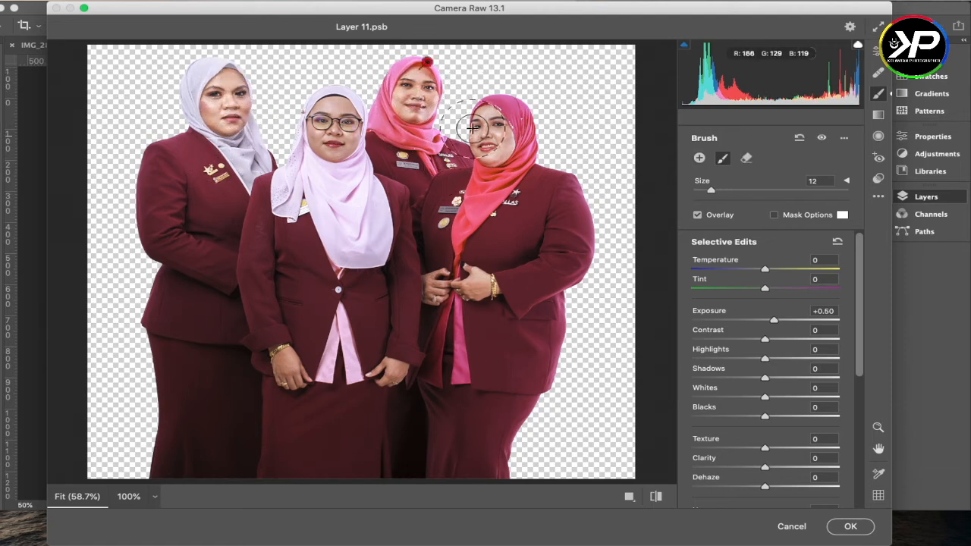
pyautogui.press('super+z')
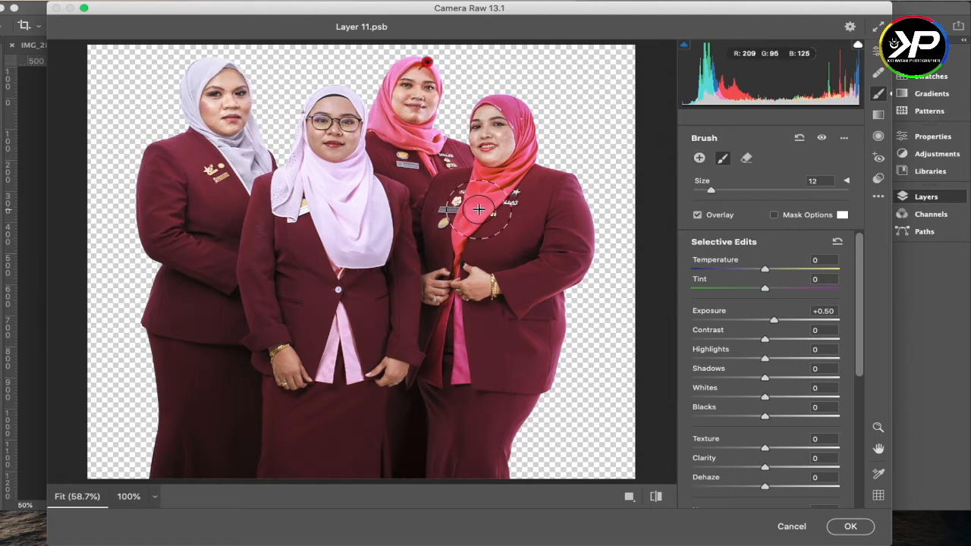
# Step: Brush a new +0.50 exposure adjustment onto the rightmost woman's face and apply the Camera Raw edits
pyautogui.click(702, 159)
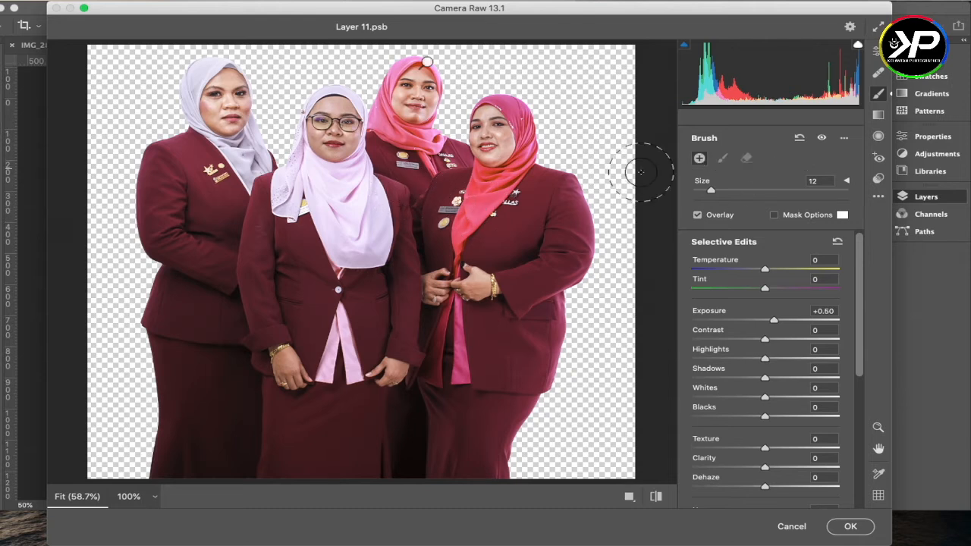
pyautogui.moveTo(498, 120); pyautogui.dragTo(488, 140)
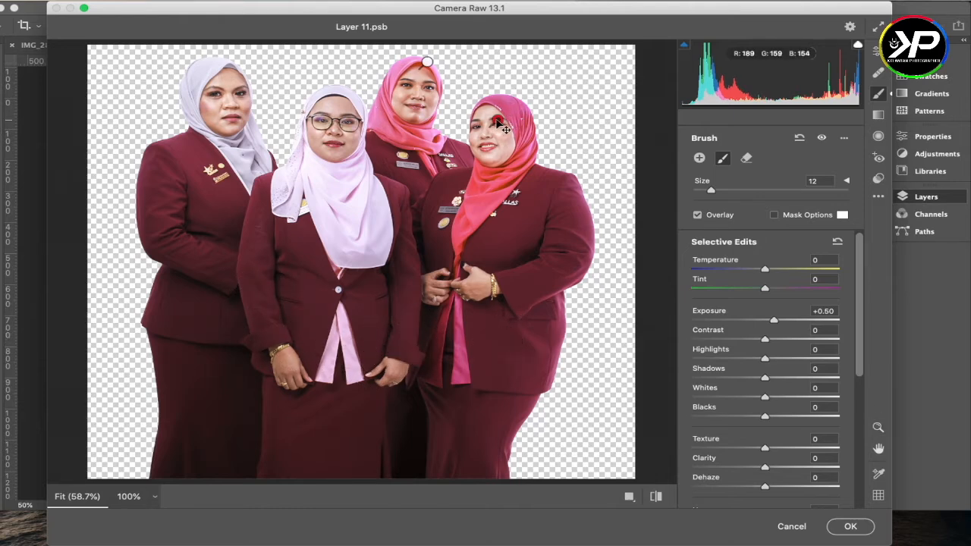
pyautogui.click(848, 525)
# Step: Delete Layer 1 from Layer 11.psb and close the document with its changes saved
pyautogui.click(797, 297)
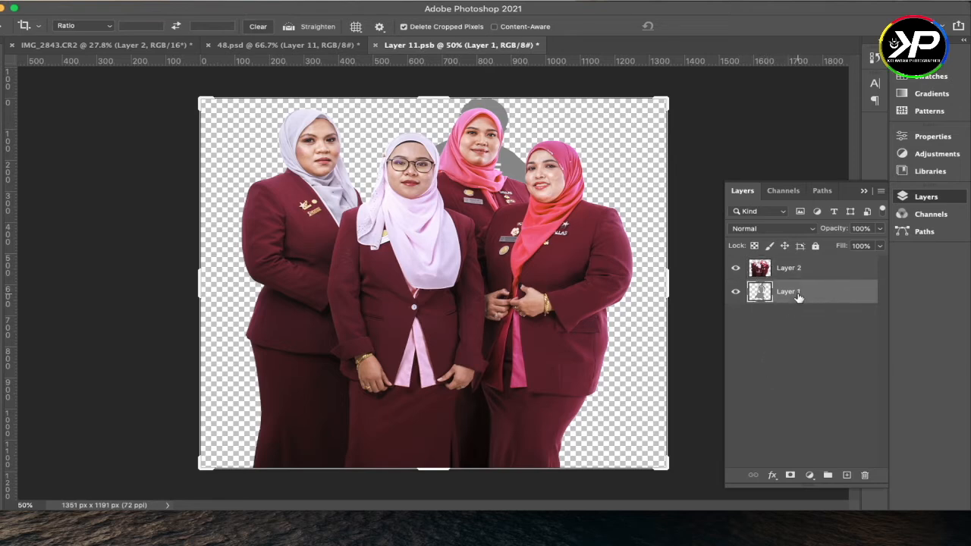
pyautogui.press('Delete')
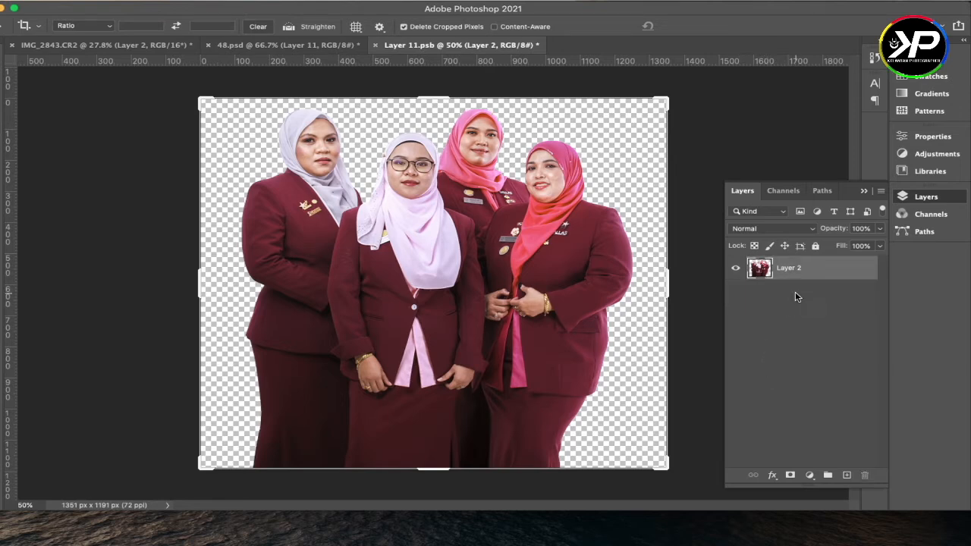
pyautogui.click(377, 46)
pyautogui.click(590, 191)
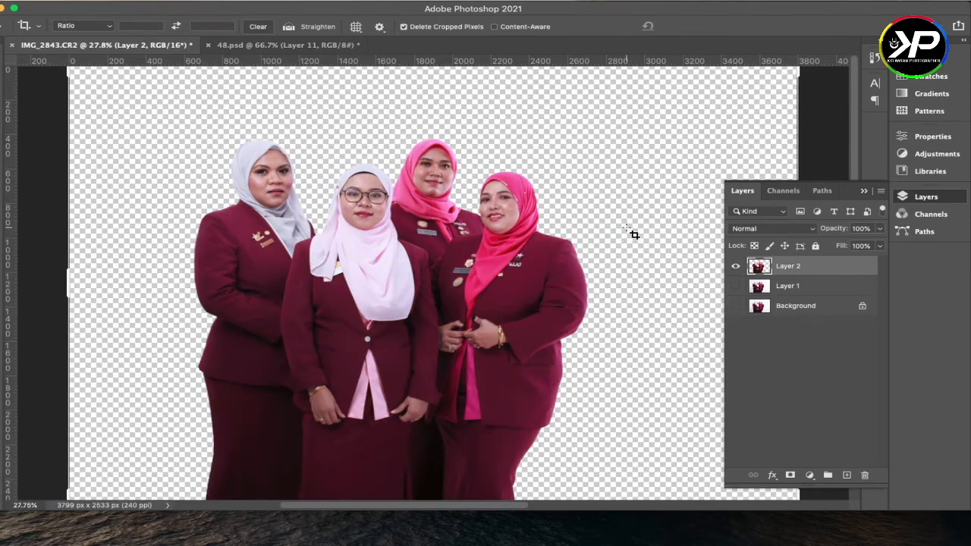
# Step: In 48.psd, scale down the Layer 11 group photo and reposition it so the women fit beside the headline text
pyautogui.click(302, 46)
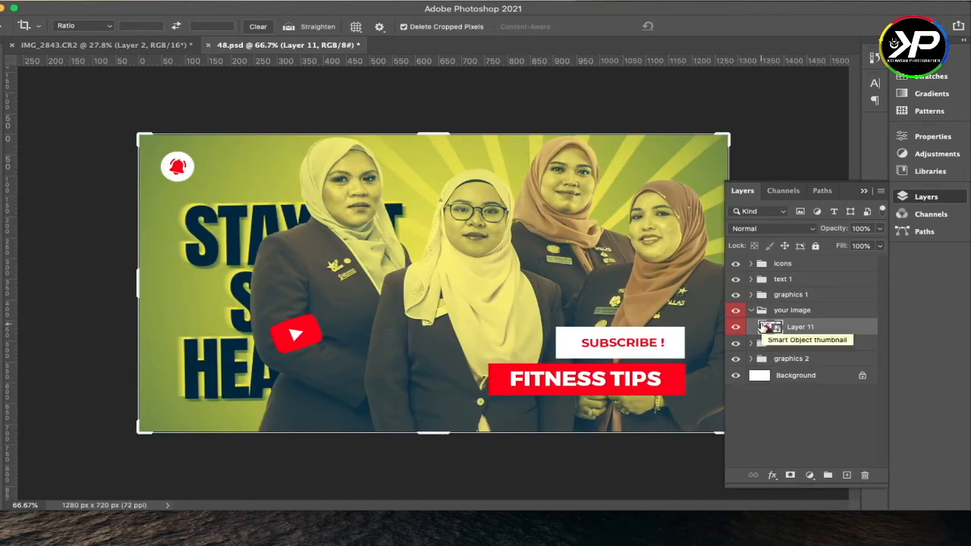
pyautogui.press('super+t')
pyautogui.moveTo(203, 120); pyautogui.dragTo(320, 157)
pyautogui.moveTo(454, 226); pyautogui.dragTo(443, 218)
pyautogui.press('c')
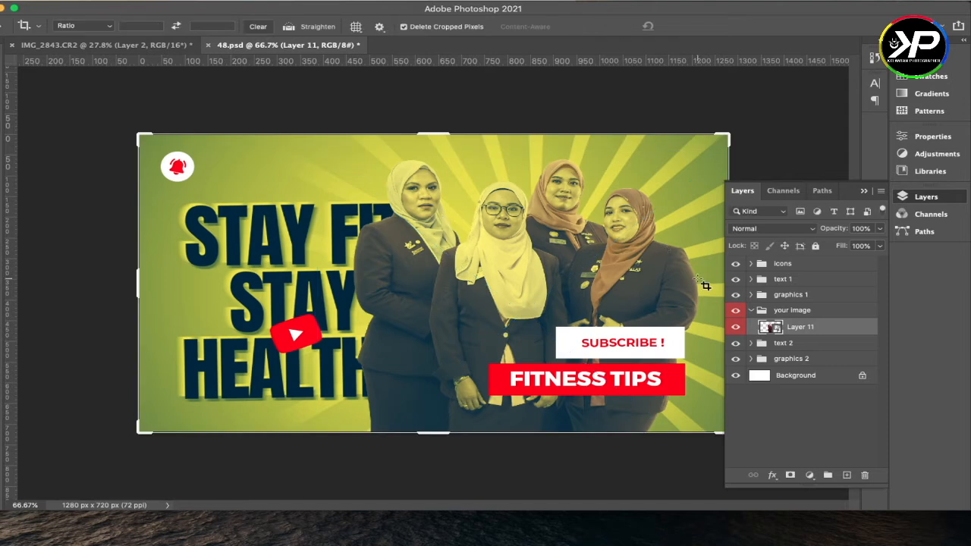
# Step: Try the Normal blend mode on the "your image" group and undo the change
pyautogui.click(751, 311)
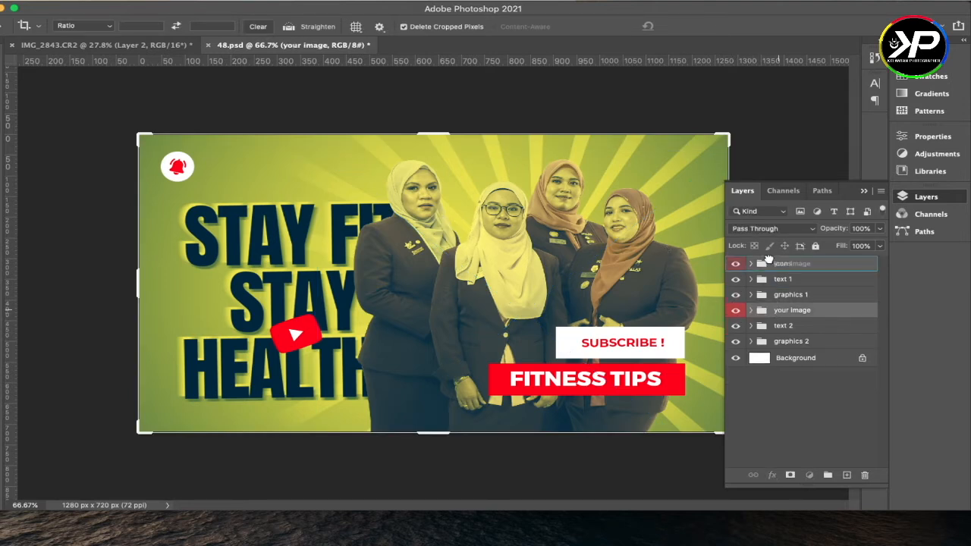
pyautogui.click(816, 229)
pyautogui.click(784, 244)
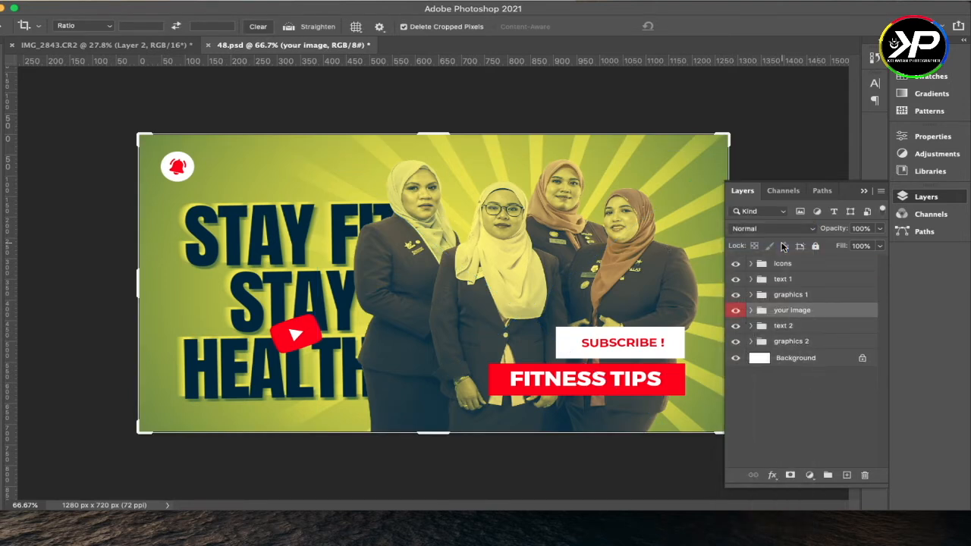
pyautogui.hotkey('ctrl', 'z')
# Step: Move the "your image" group to the top of the layer stack, above the icons group
pyautogui.moveTo(781, 308); pyautogui.dragTo(791, 274)
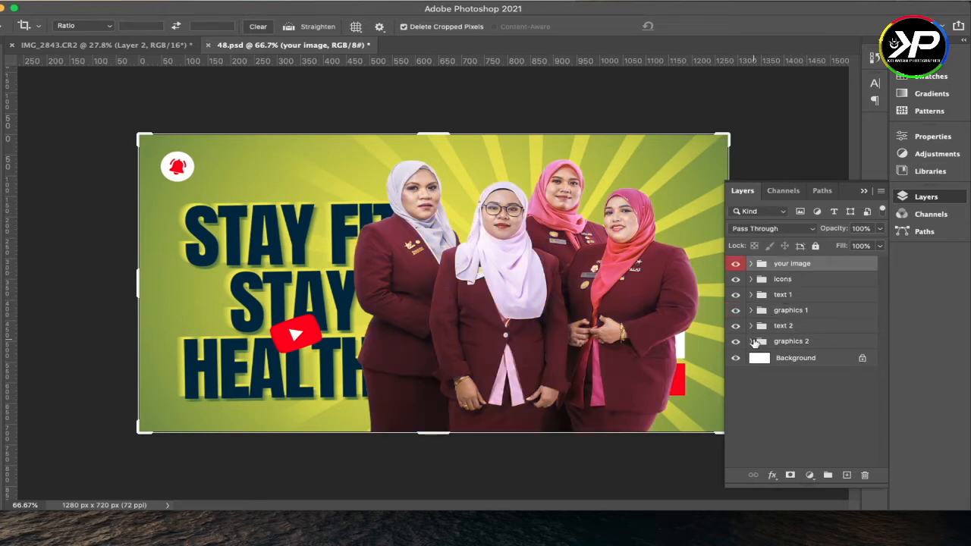
# Step: Examine what the graphics 2 group and its layers contribute by hiding and showing them one at a time
pyautogui.click(751, 342)
pyautogui.click(752, 342)
pyautogui.click(736, 341)
pyautogui.click(736, 342)
pyautogui.click(751, 341)
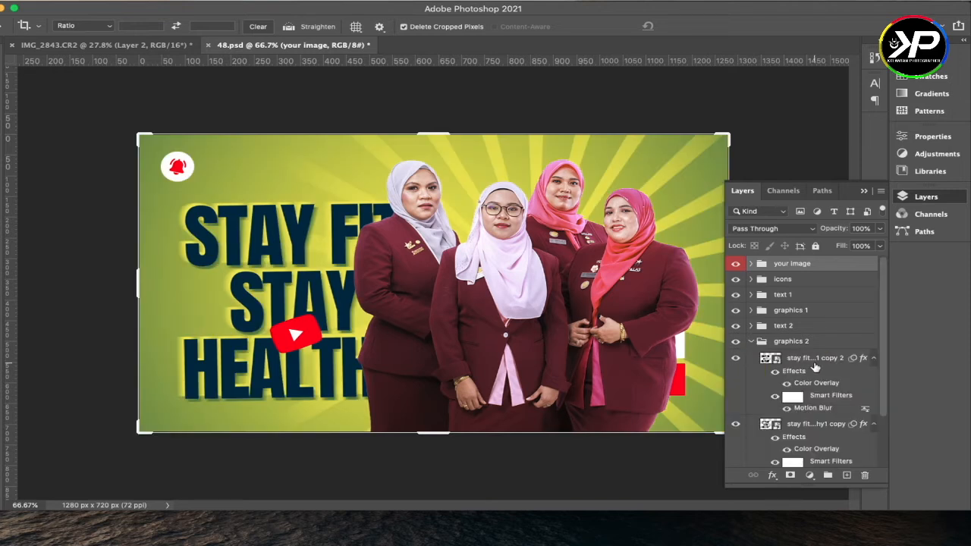
pyautogui.click(736, 359)
pyautogui.click(735, 359)
pyautogui.click(736, 427)
pyautogui.click(736, 427)
pyautogui.scroll(-3, 760, 419)
pyautogui.click(736, 444)
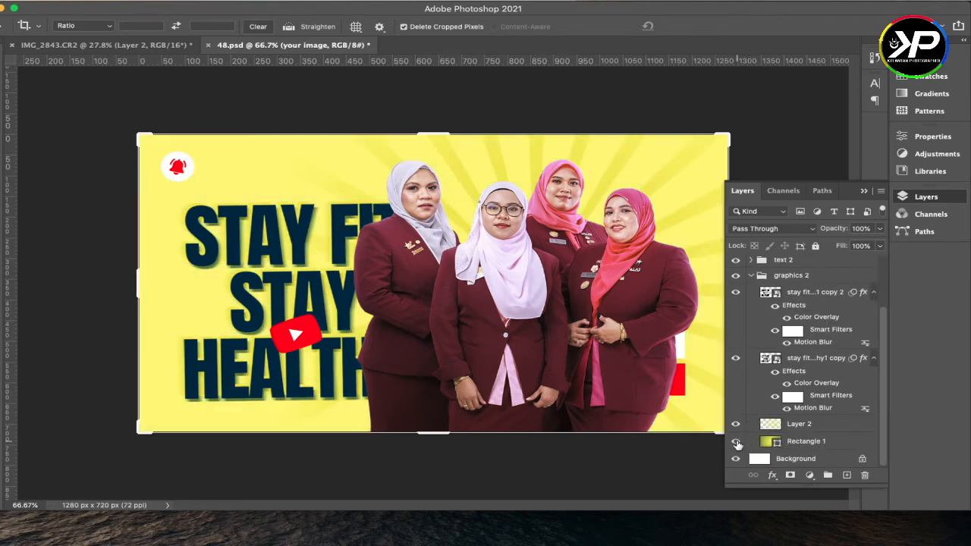
pyautogui.click(736, 444)
# Step: Recolour the gradient fill of the background shape Rectangle 1 to magenta
pyautogui.doubleClick(768, 442)
pyautogui.click(455, 214)
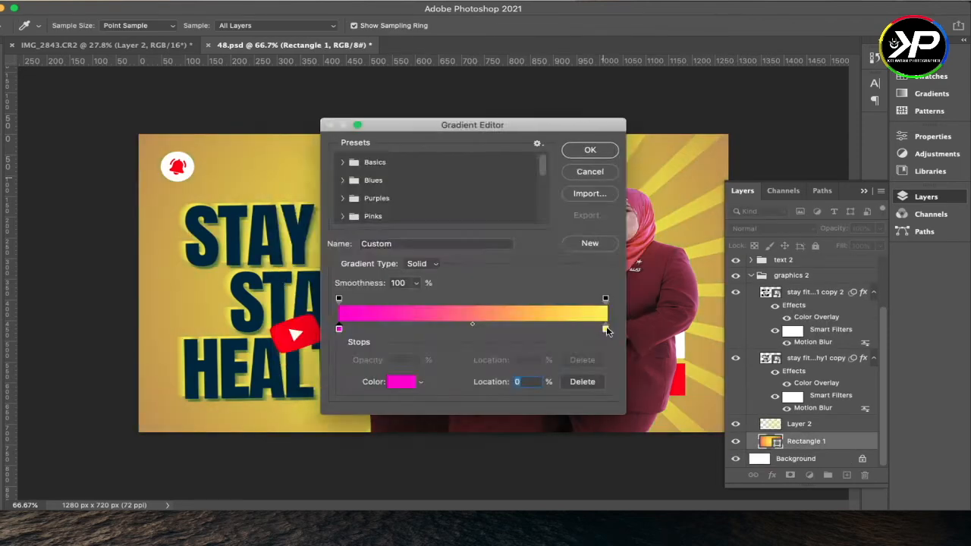
pyautogui.click(403, 384)
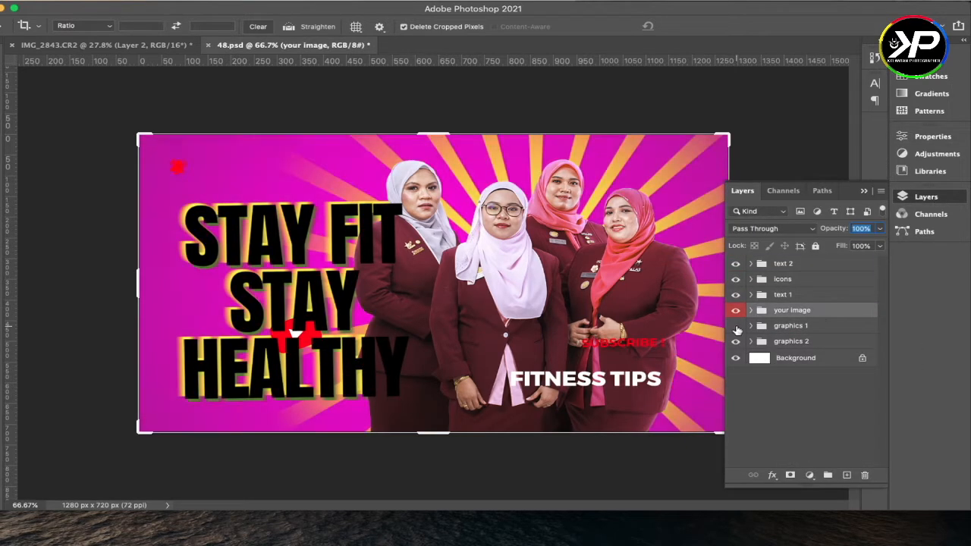
# Step: Replace the text in the stay fit stay healthy1 smart object with "MARY KAY", "BEAUTY", "CONSULTANT" on three lines and close it with changes saved
pyautogui.click(796, 360)
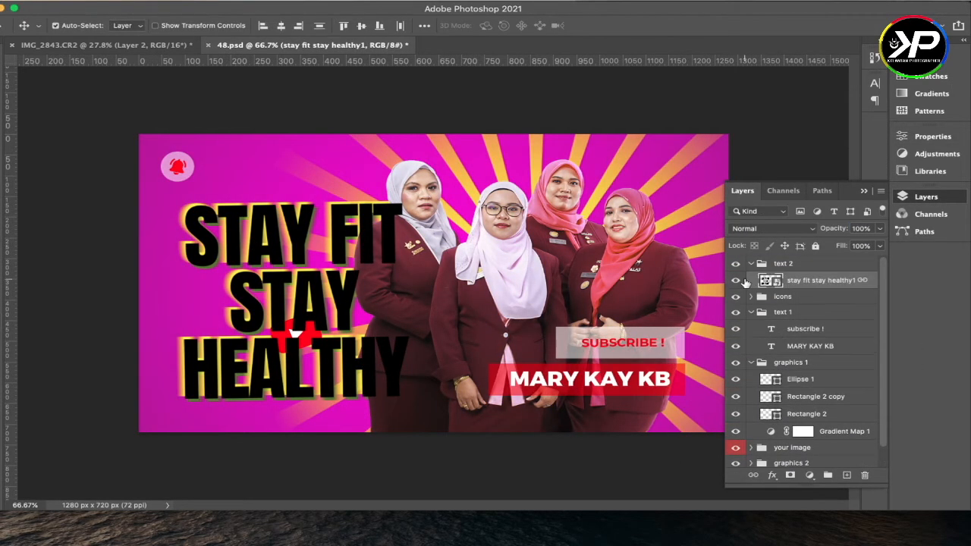
pyautogui.doubleClick(233, 253)
pyautogui.doubleClick(483, 245)
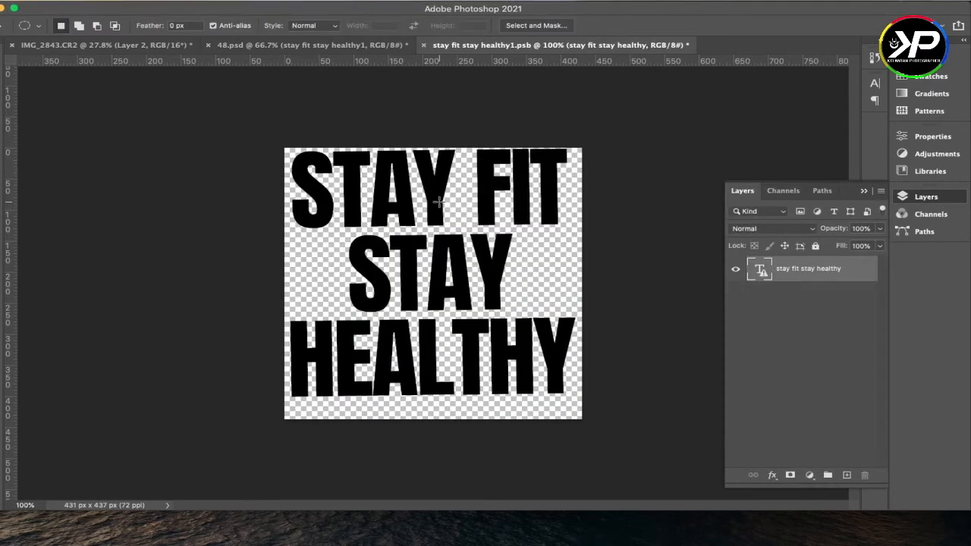
pyautogui.doubleClick(759, 269)
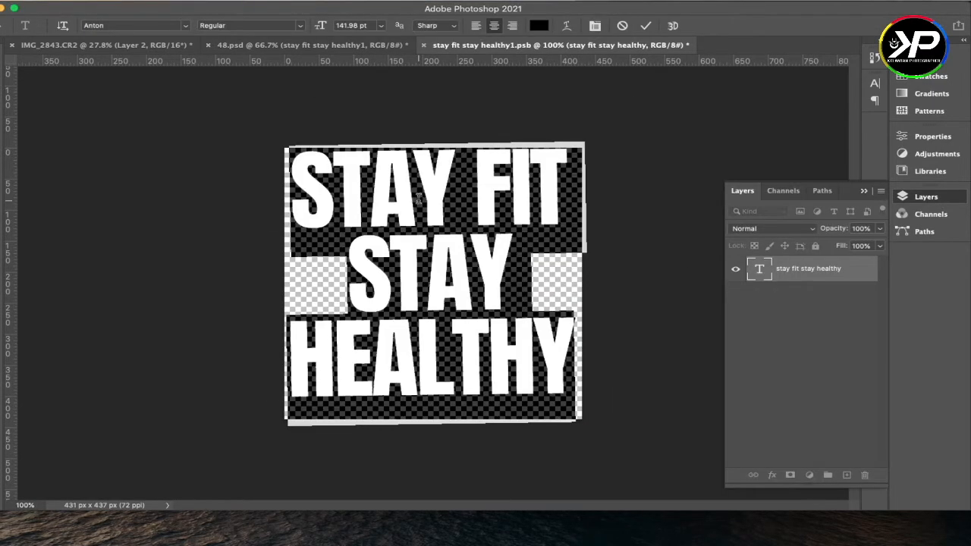
pyautogui.write('MARY KAY')
pyautogui.press('Return')
pyautogui.write('BEAUTY')
pyautogui.press('Return')
pyautogui.write('CONSULTANT')
pyautogui.hotkey('ctrl', 'Return')
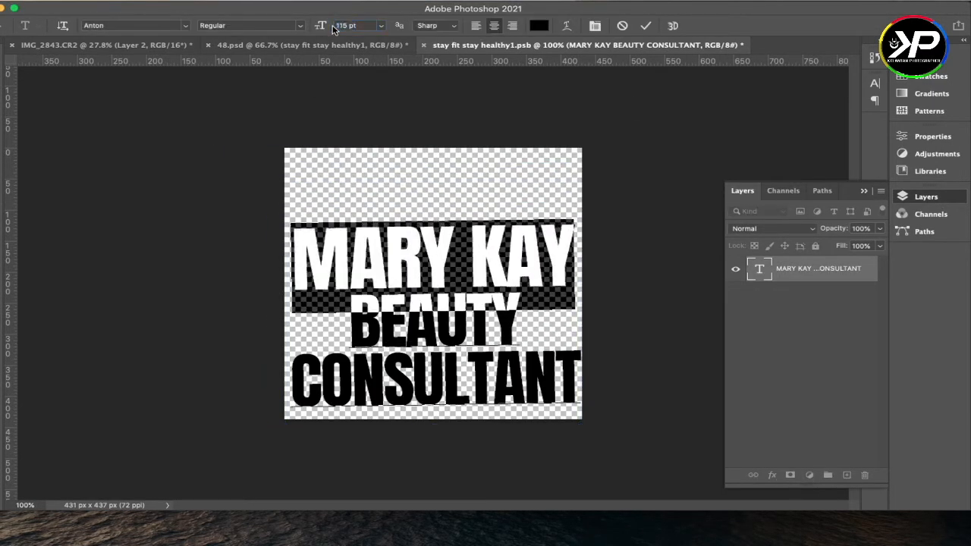
pyautogui.hotkey('ctrl', 'w')
pyautogui.press('Return')
# Step: Delete the two motion-blurred headline copies from the graphics 2 group
pyautogui.scroll(5, 804, 364)
pyautogui.click(791, 446)
pyautogui.scroll(-10, 792, 425)
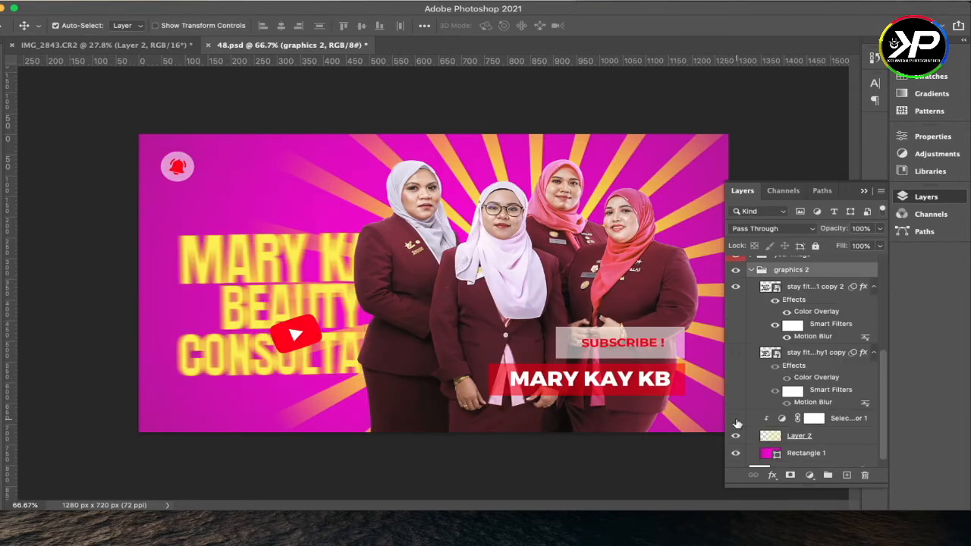
pyautogui.moveTo(807, 485); pyautogui.dragTo(807, 542)
pyautogui.click(811, 293)
pyautogui.keyDown('shift'); pyautogui.click(810, 358); pyautogui.keyUp('shift')
pyautogui.press('Delete')
# Step: Collapse the text 1 and graphics 1 groups in the layer stack
pyautogui.click(784, 142)
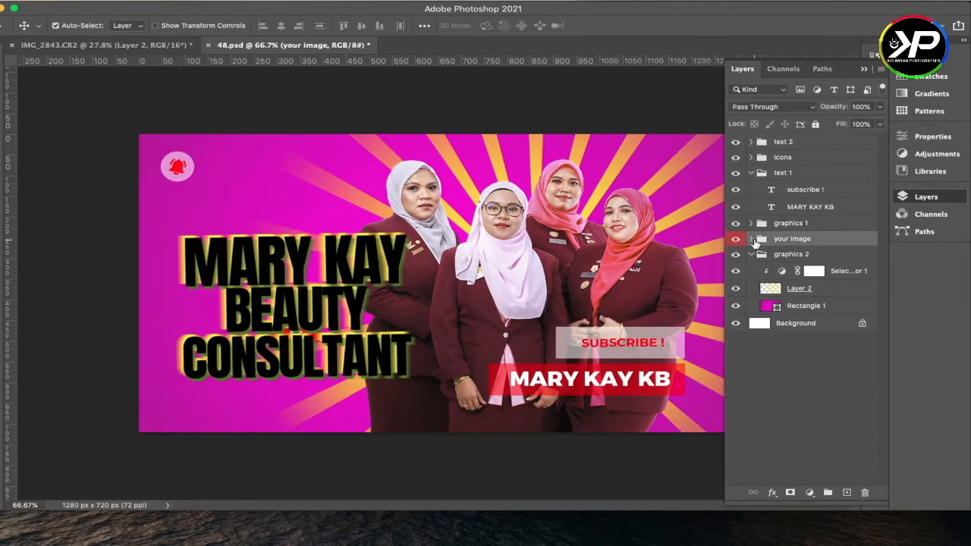
pyautogui.click(751, 204)
pyautogui.moveTo(735, 141); pyautogui.dragTo(736, 188)
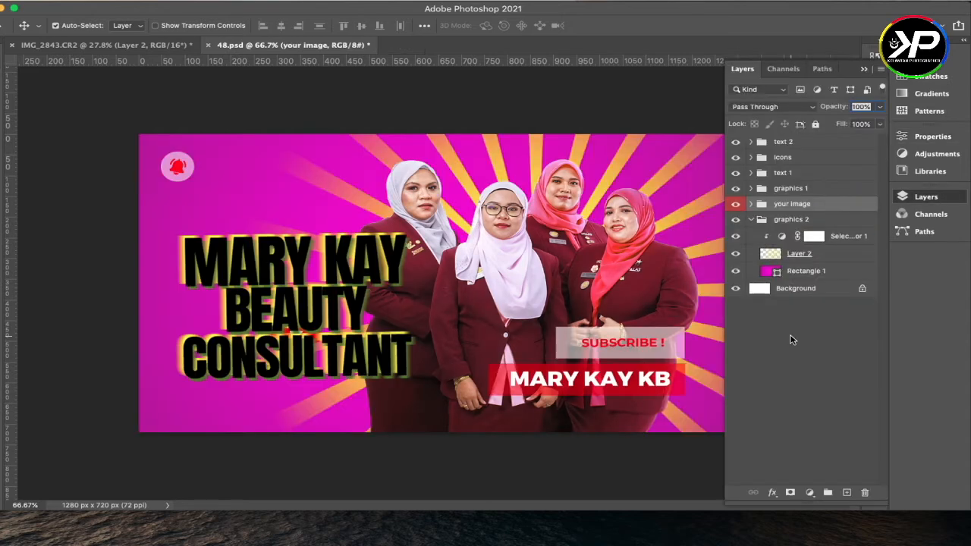
# Step: Set the font of the website text beside the KP logo to Muli
pyautogui.click(895, 44)
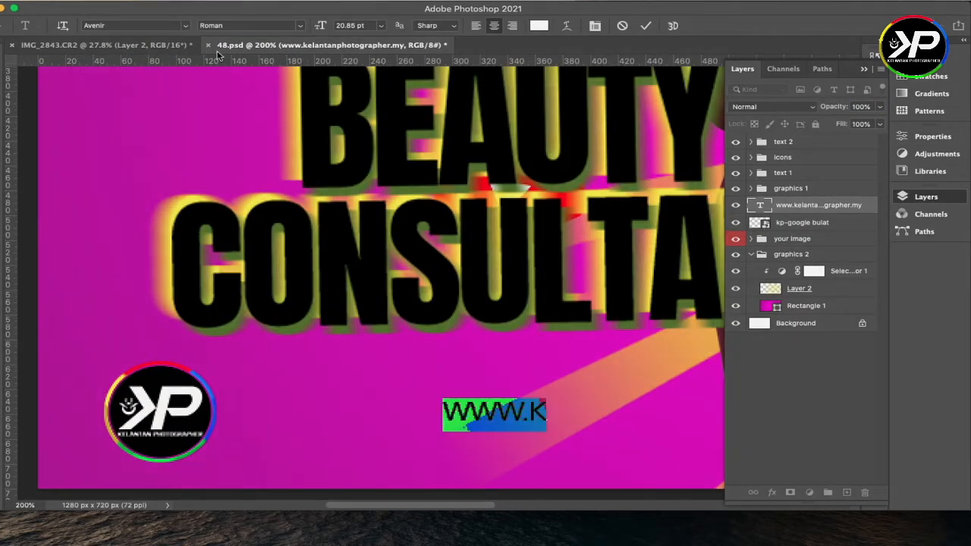
pyautogui.click(186, 25)
pyautogui.scroll(-5, 220, 413)
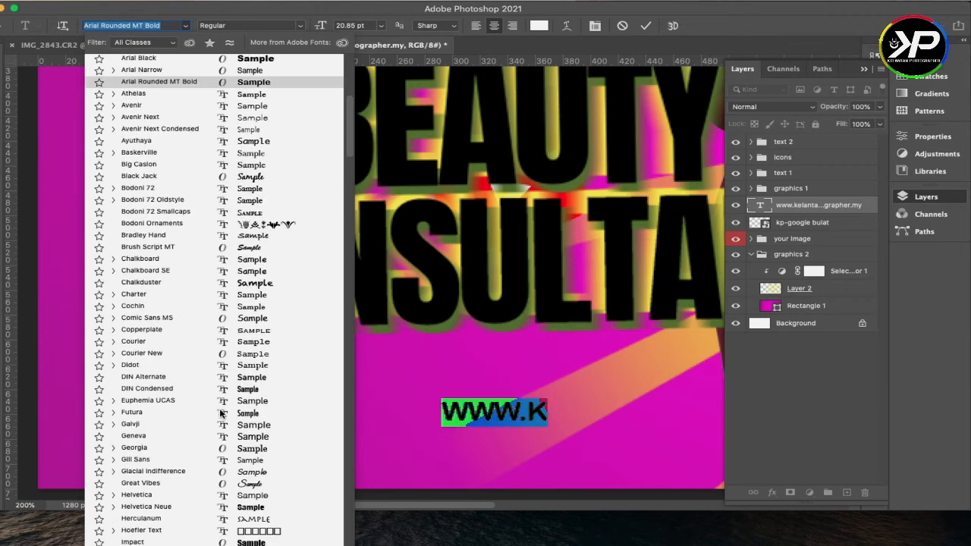
pyautogui.scroll(-5, 236, 410)
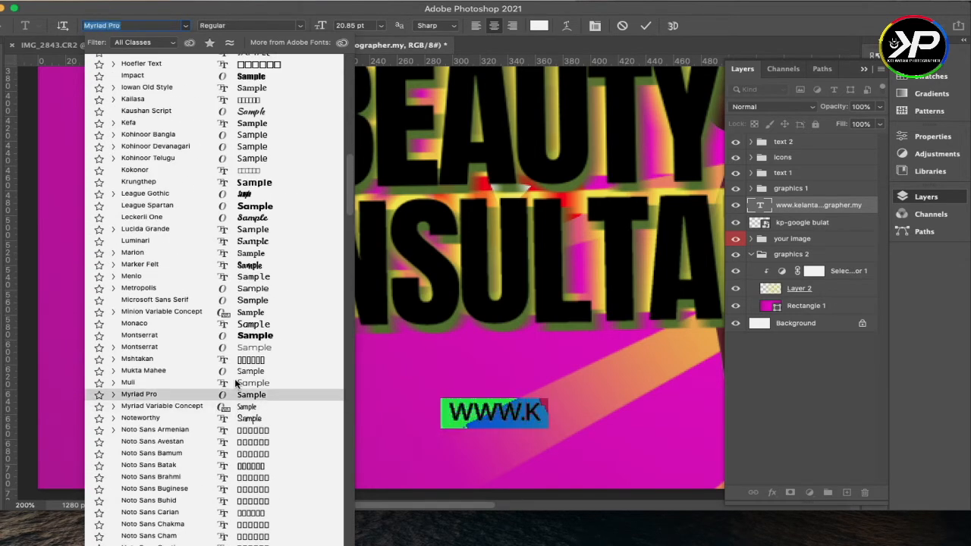
pyautogui.click(235, 383)
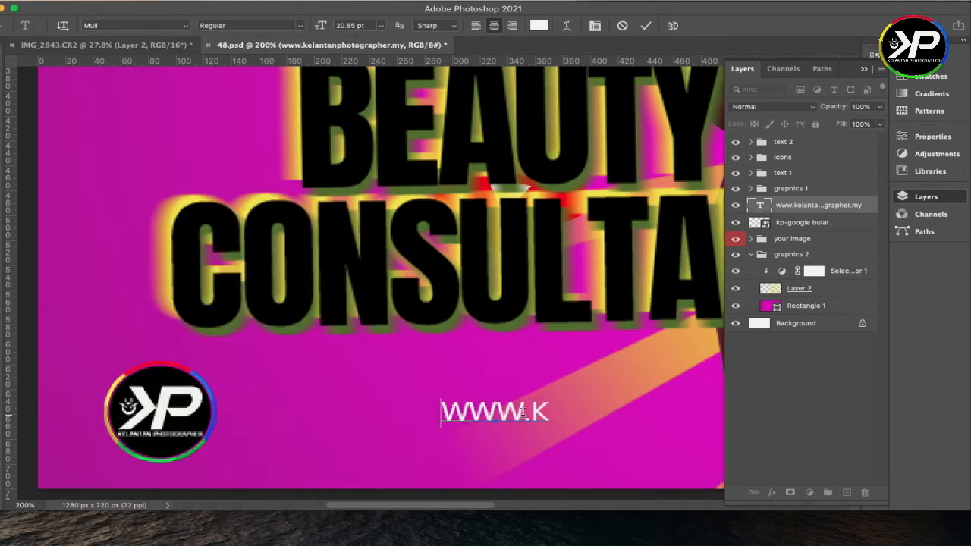
pyautogui.hotkey('shift', 'Right')
pyautogui.hotkey('shift', 'Right')
pyautogui.hotkey('shift', 'Right')
pyautogui.hotkey('shift', 'Right')
pyautogui.press('BackSpace')
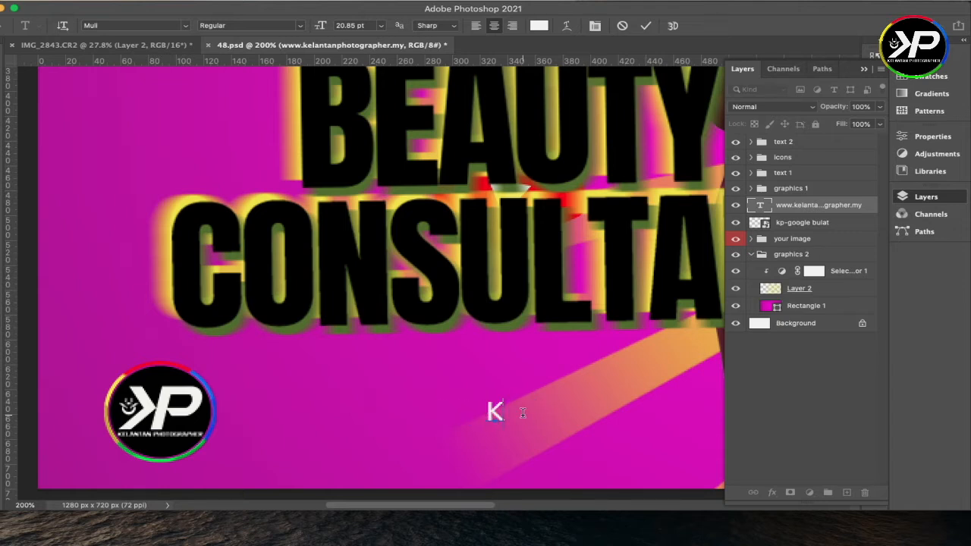
pyautogui.write('KKKKK')
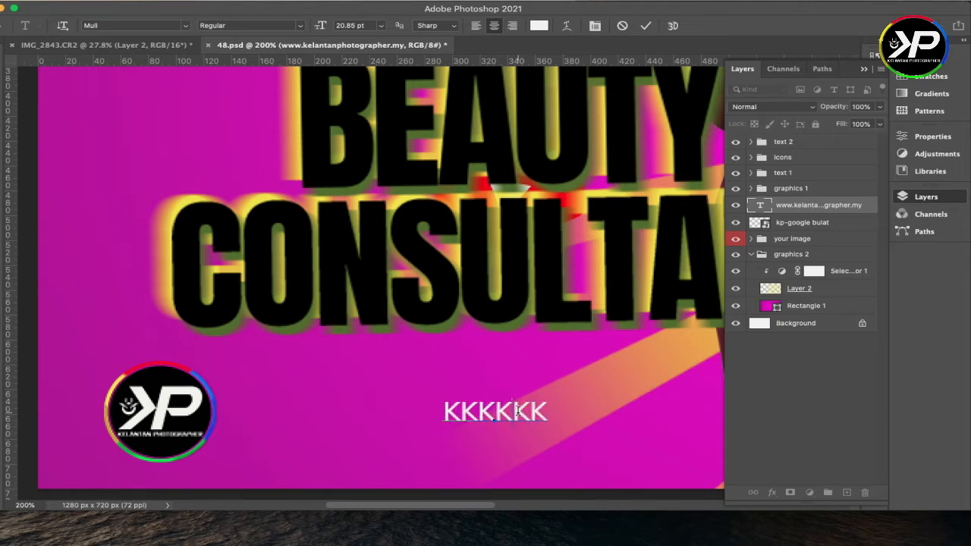
pyautogui.doubleClick(516, 410)
pyautogui.click(595, 25)
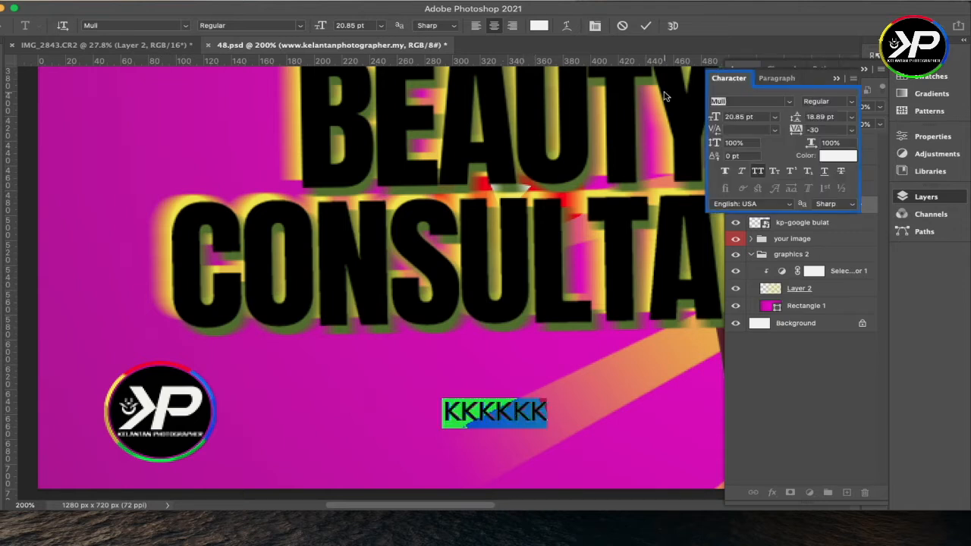
pyautogui.click(759, 173)
pyautogui.doubleClick(504, 411)
pyautogui.write('www.')
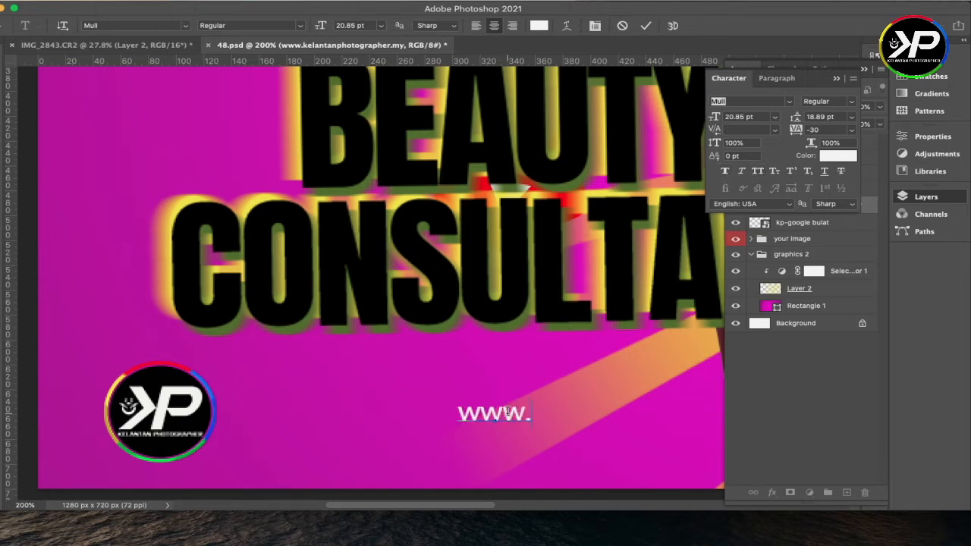
pyautogui.write('kelantanphotograph')
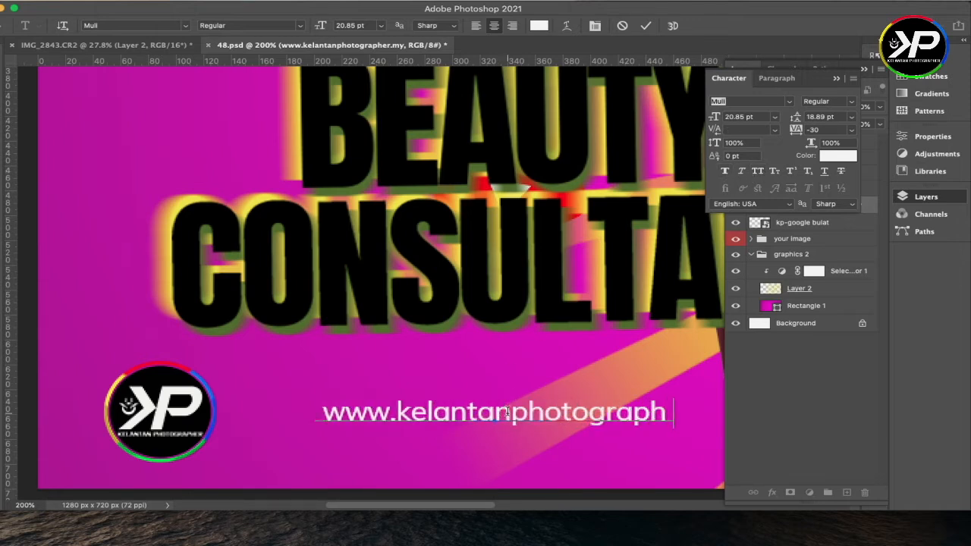
pyautogui.write('er.my')
pyautogui.hotkey('ctrl', 'Return')
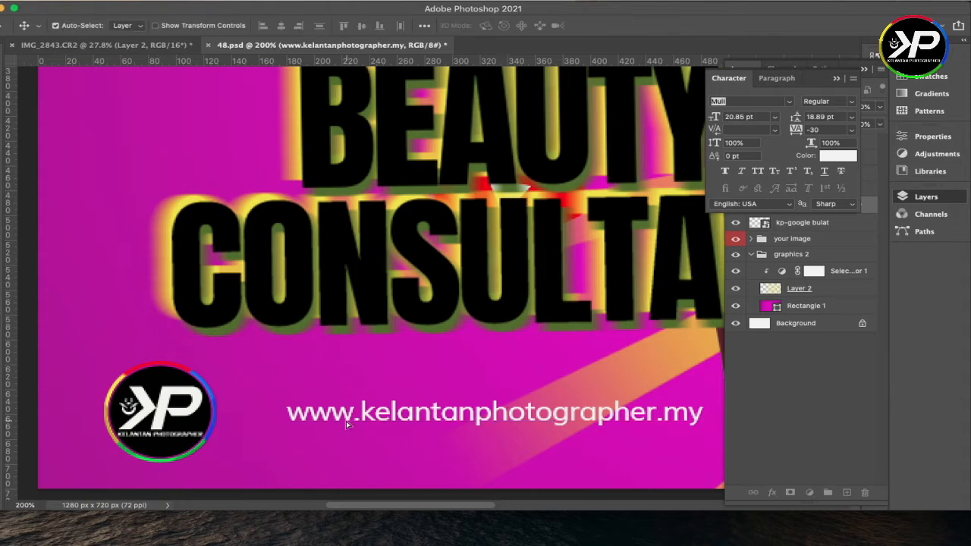
# Step: Move the website text closer to the round KP logo below the headline
pyautogui.moveTo(346, 421); pyautogui.dragTo(305, 422)
pyautogui.hotkey('ctrl', '0')
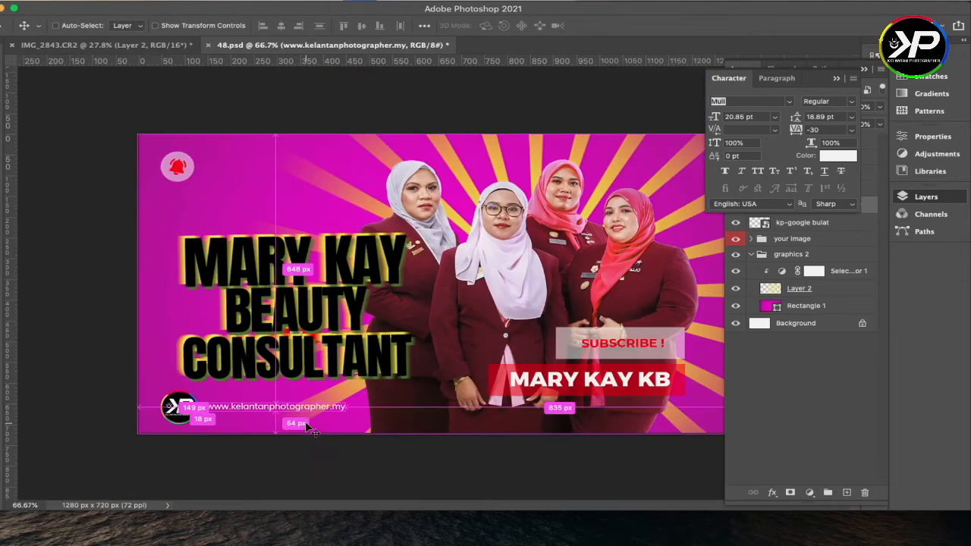
pyautogui.hotkey('ctrl', '-')
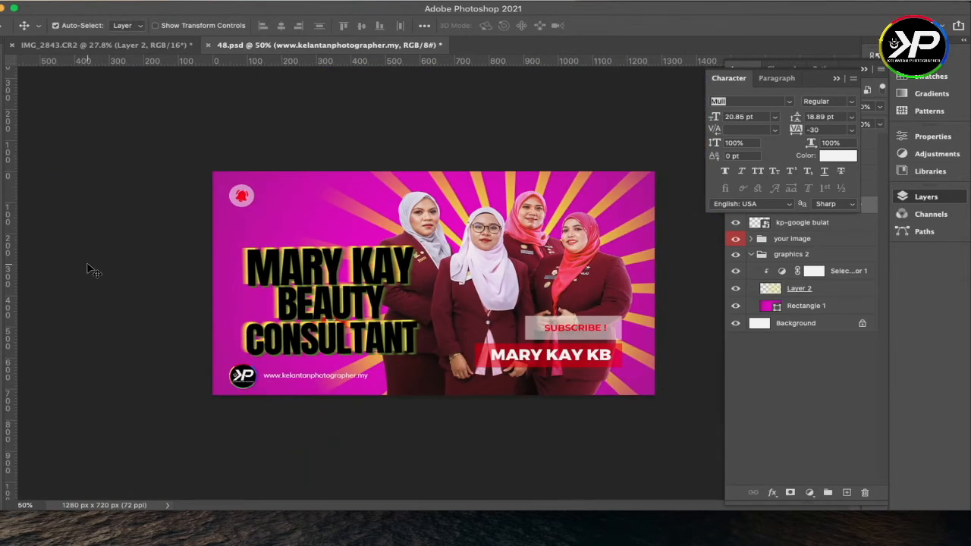
# Step: Start saving the banner under a new name and choose the ros mary kay folder inside job 2021 as the destination
pyautogui.press('super+shift+s')
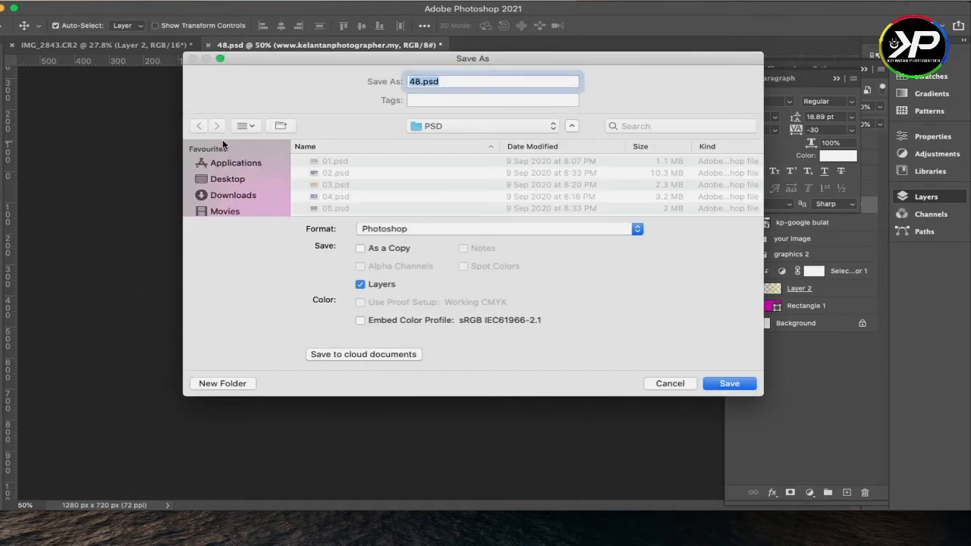
pyautogui.click(468, 125)
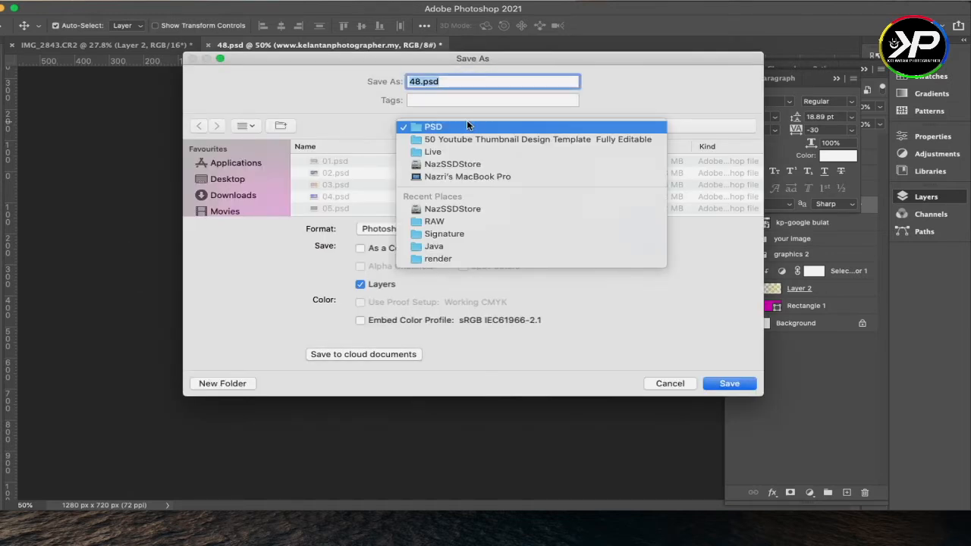
pyautogui.click(452, 209)
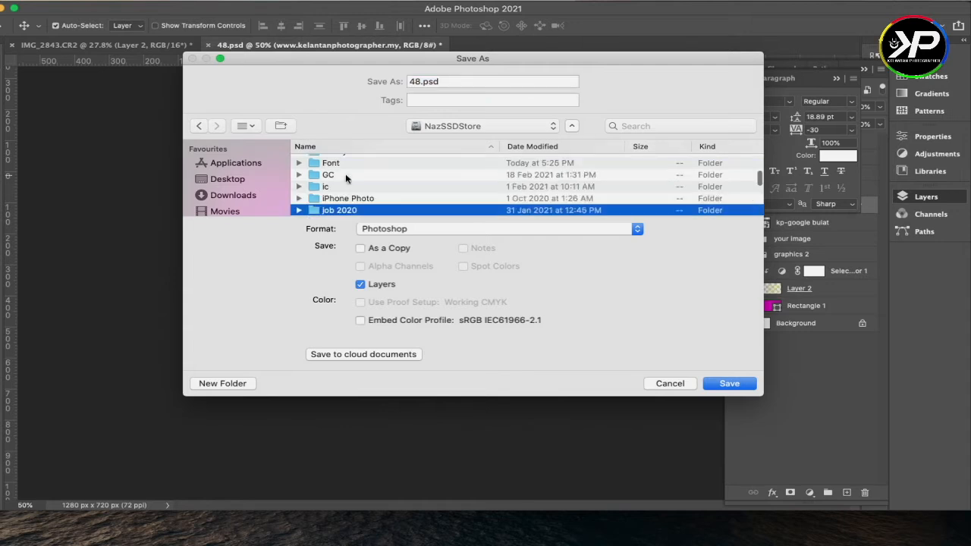
pyautogui.scroll(-2, 349, 199)
pyautogui.doubleClick(348, 199)
pyautogui.scroll(-5, 390, 197)
pyautogui.click(341, 201)
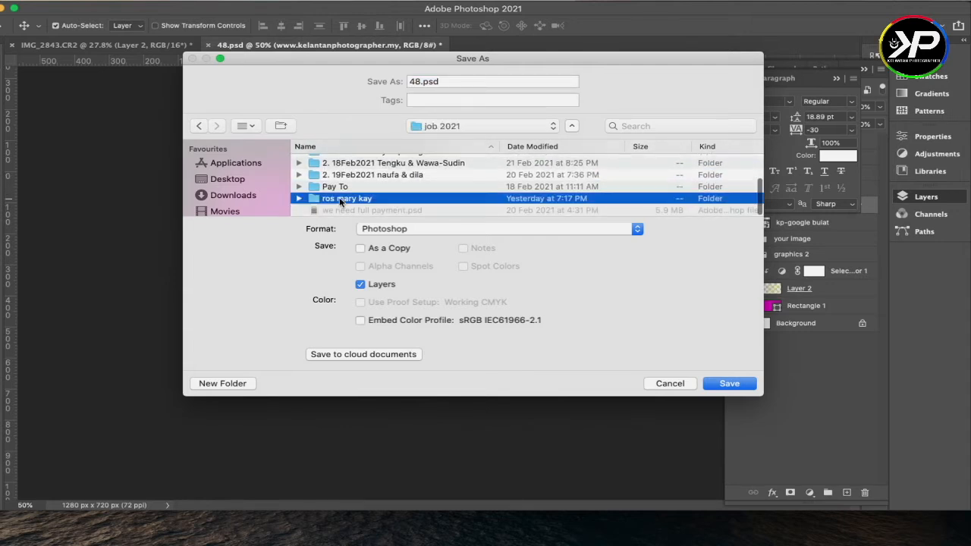
pyautogui.doubleClick(340, 200)
# Step: Name the file "ros mary kay youtube thum.psd" and save it in Photoshop format with Maximize Compatibility on
pyautogui.click(391, 81)
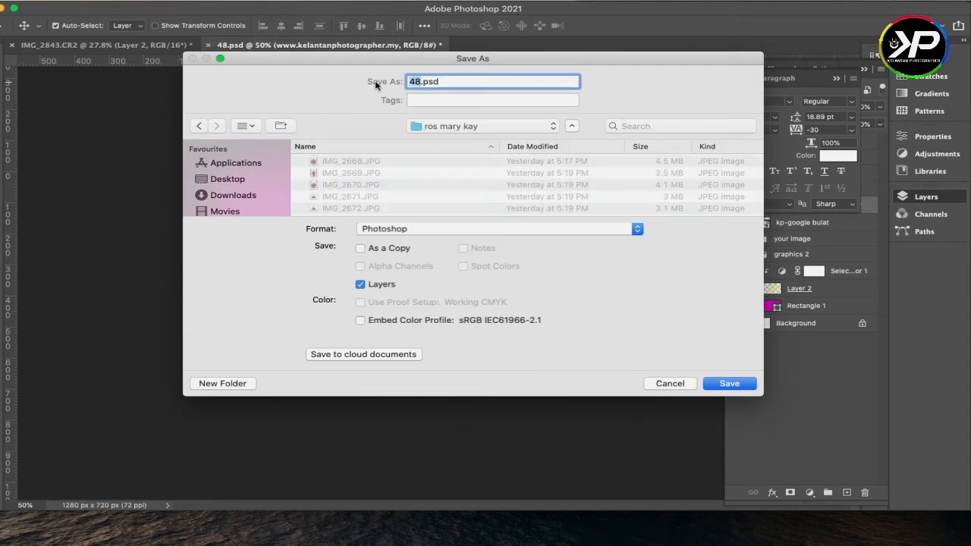
pyautogui.write('ros mary kay yo')
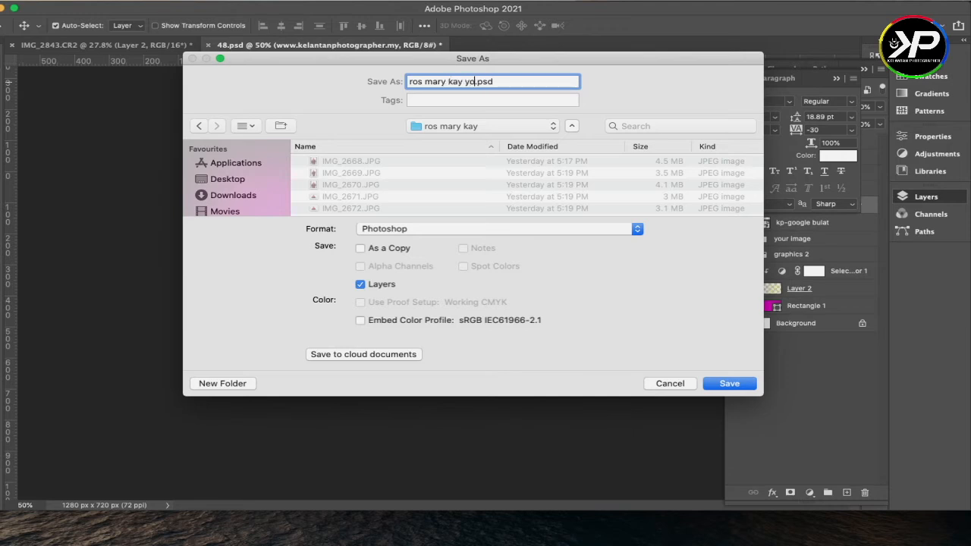
pyautogui.write('utube thum')
pyautogui.press('Return')
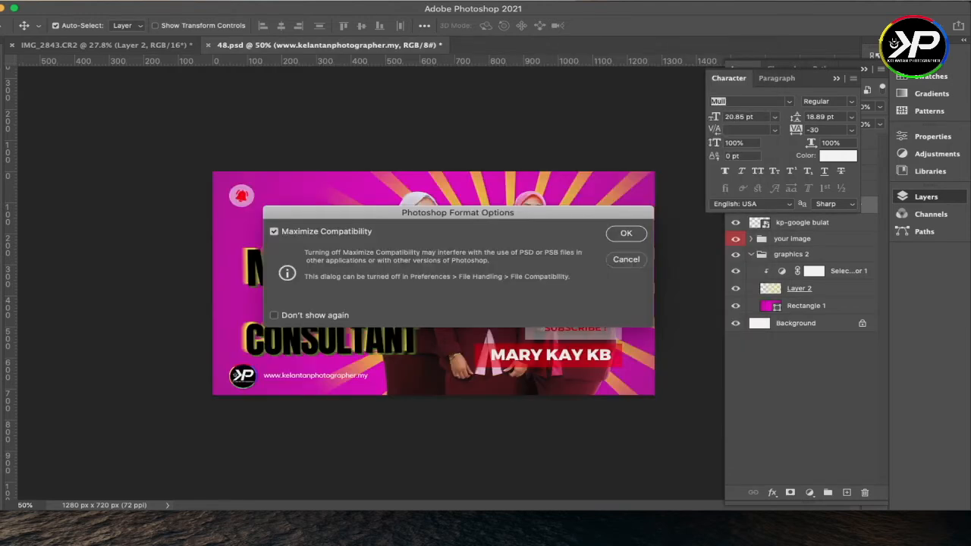
pyautogui.click(627, 234)
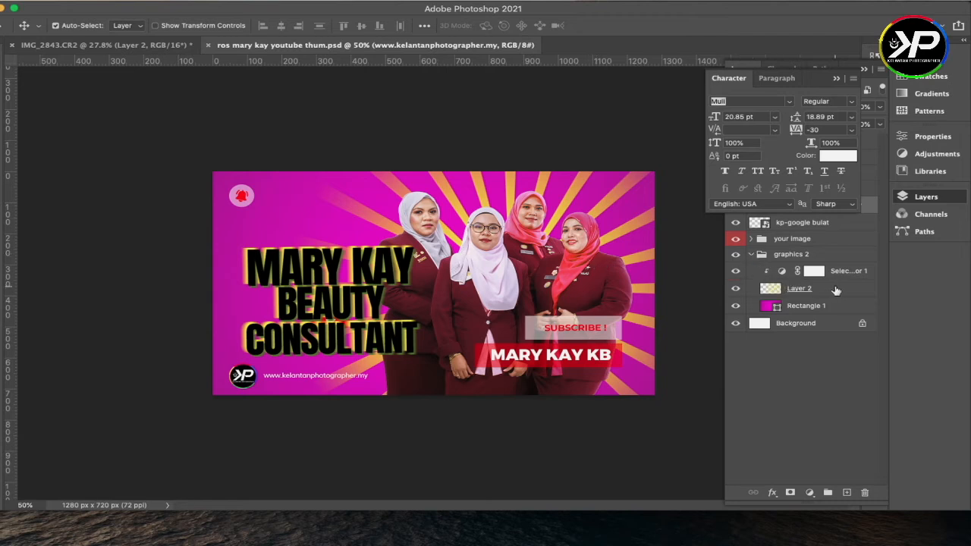
# Step: Paint a soft white glow behind the group on a new layer with a 412 px brush, and place it below the sunburst layer
pyautogui.click(835, 290)
pyautogui.click(847, 493)
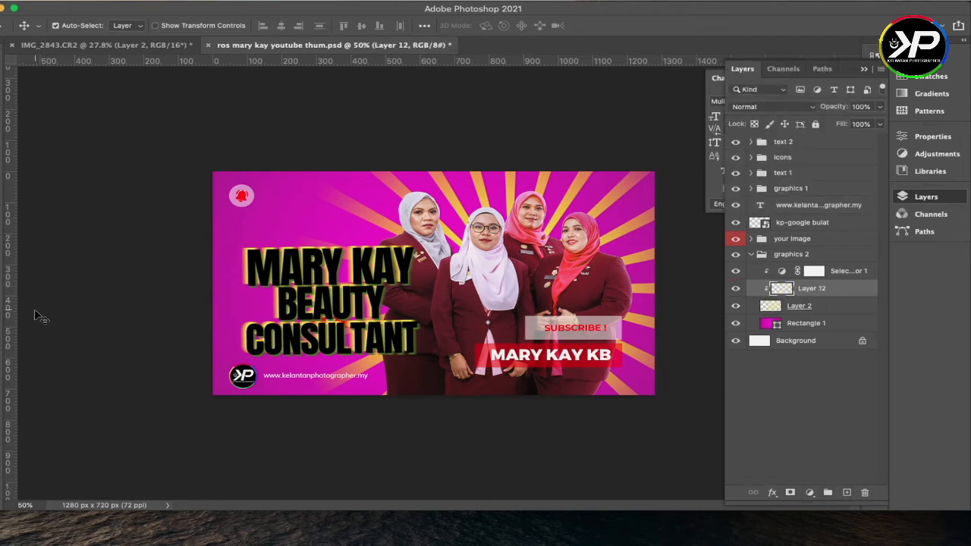
pyautogui.press('b')
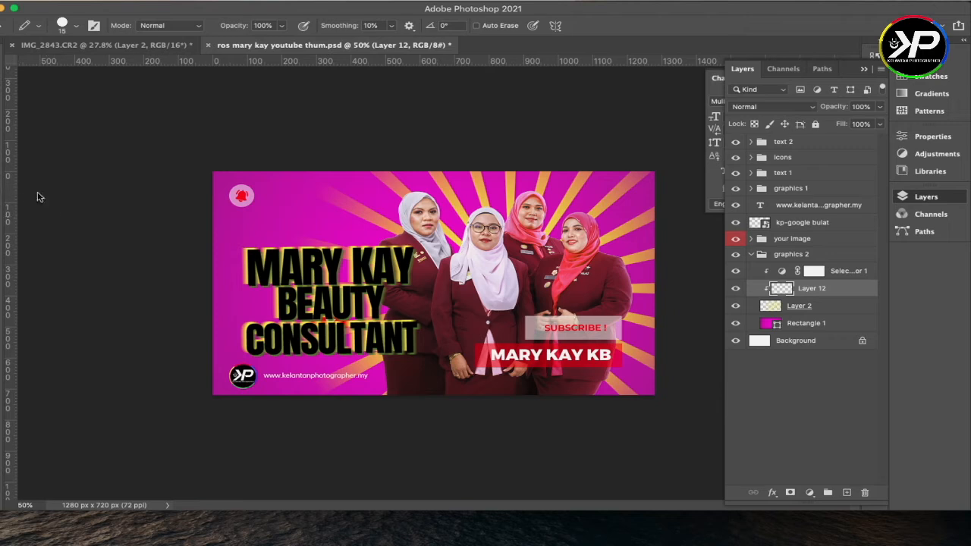
pyautogui.hotkey('shift', 'b')
pyautogui.click(69, 25)
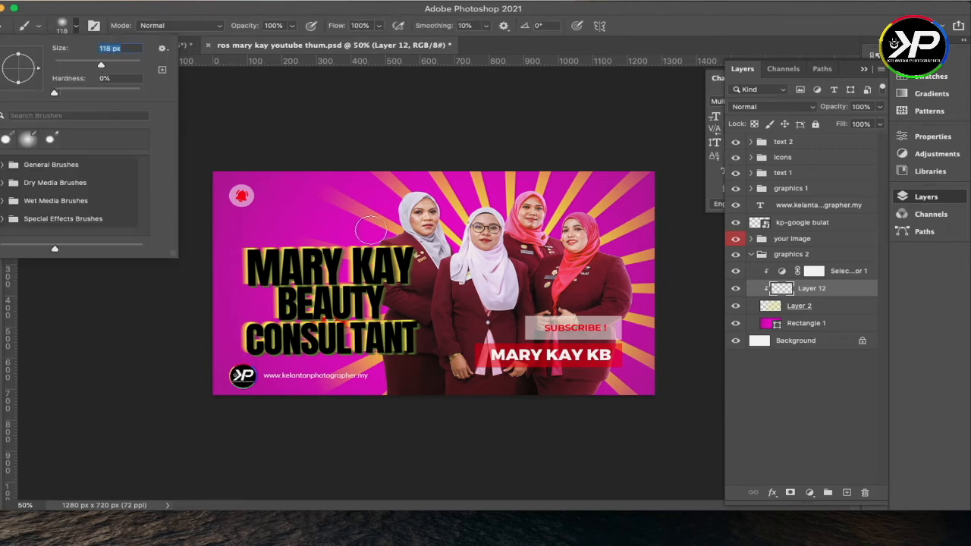
pyautogui.moveTo(102, 65); pyautogui.dragTo(128, 66)
pyautogui.click(529, 275)
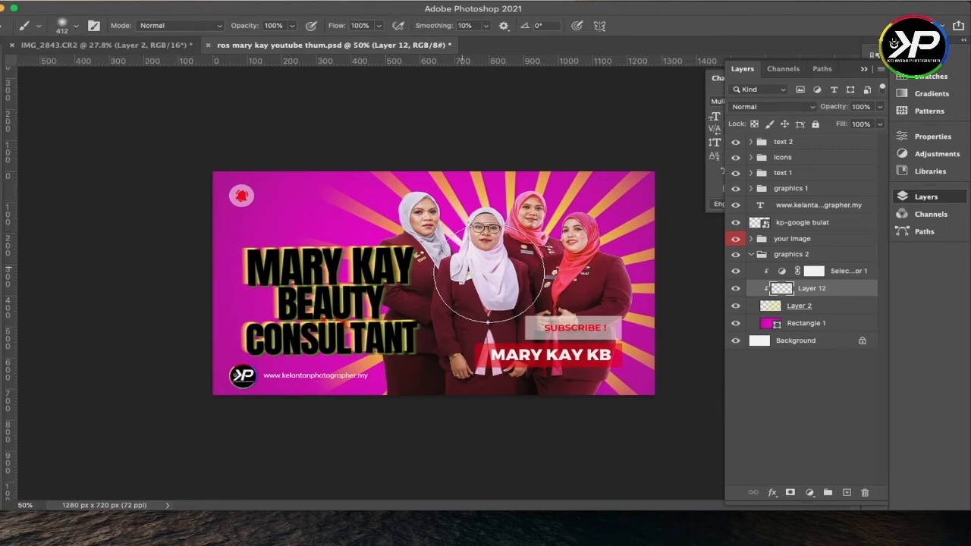
pyautogui.click(490, 272)
pyautogui.moveTo(808, 290); pyautogui.dragTo(805, 314)
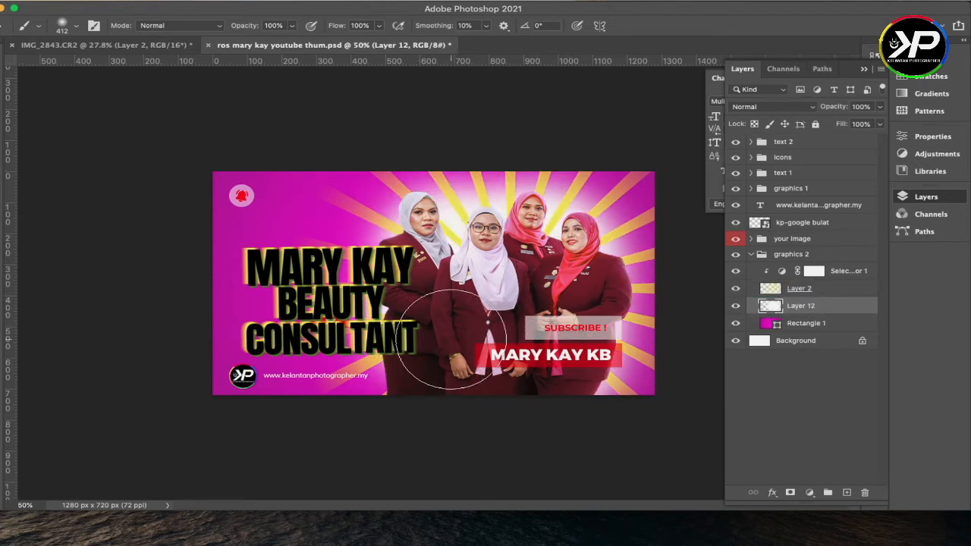
# Step: Lower the white glow layer's opacity to 46% and compare the banner with and without it
pyautogui.click(880, 106)
pyautogui.moveTo(880, 124); pyautogui.dragTo(865, 124)
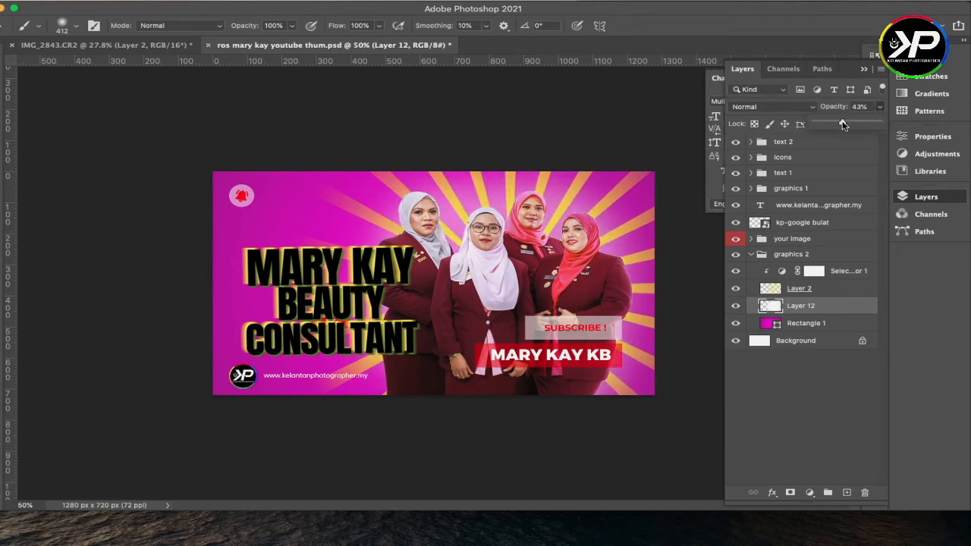
pyautogui.moveTo(843, 125); pyautogui.dragTo(843, 125)
pyautogui.click(736, 306)
pyautogui.click(736, 306)
# Step: Save the banner, save a JPEG copy as "ros mary kay youtube thum.jpg" in the ros mary kay folder, and close the document
pyautogui.press('m')
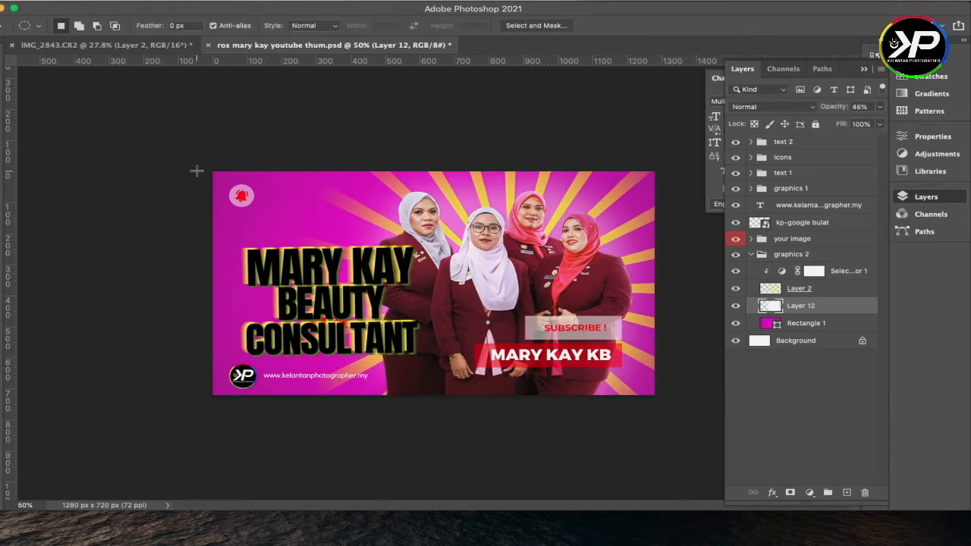
pyautogui.hotkey('ctrl', 's')
pyautogui.hotkey('ctrl', 'shift', 's')
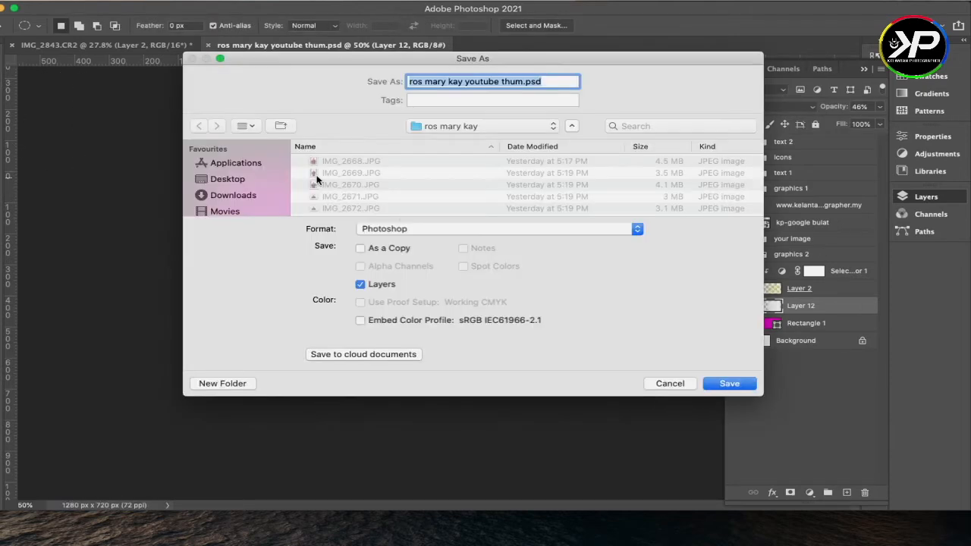
pyautogui.click(412, 229)
pyautogui.click(413, 307)
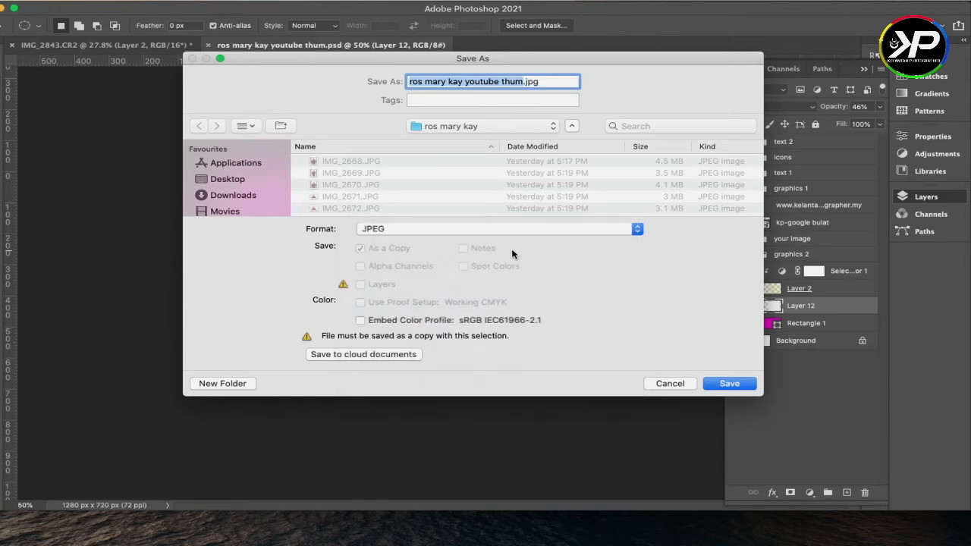
pyautogui.click(727, 383)
pyautogui.press('Return')
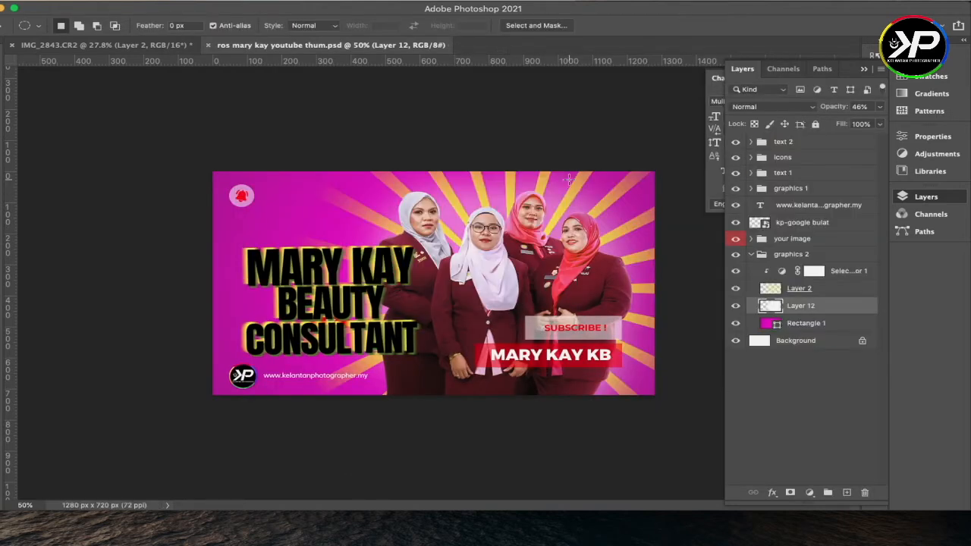
pyautogui.click(211, 46)
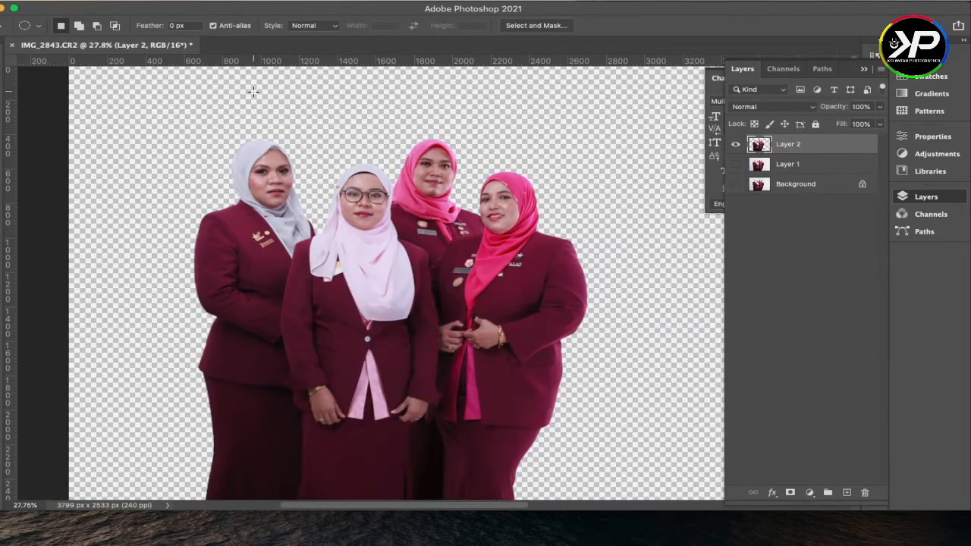
# Step: Show the hidden photo layers and add a new layer filled with off-white directly beneath the group cutout
pyautogui.click(736, 164)
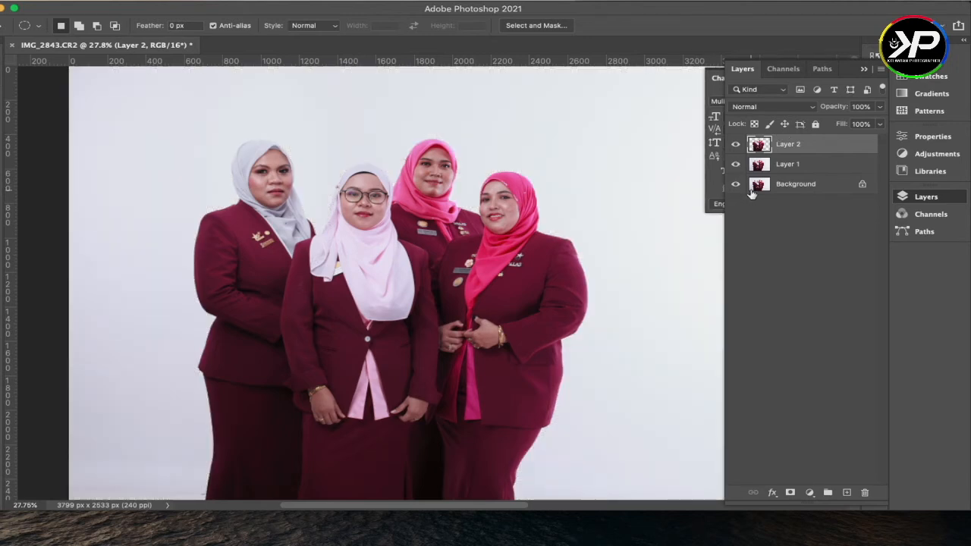
pyautogui.click(847, 492)
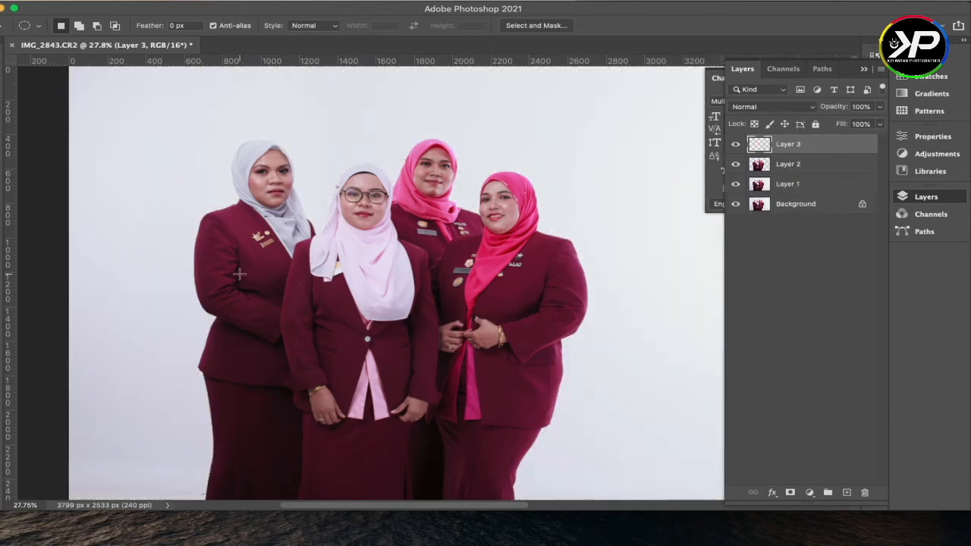
pyautogui.press('g')
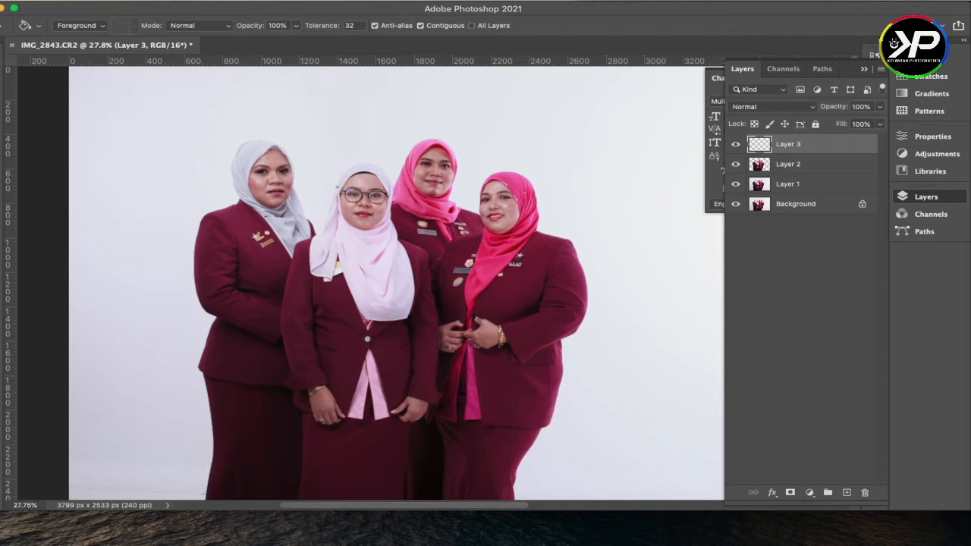
pyautogui.click(429, 272)
pyautogui.moveTo(789, 144)
pyautogui.mouseDown()
pyautogui.moveTo(807, 161)
pyautogui.moveTo(798, 182)
pyautogui.mouseUp()
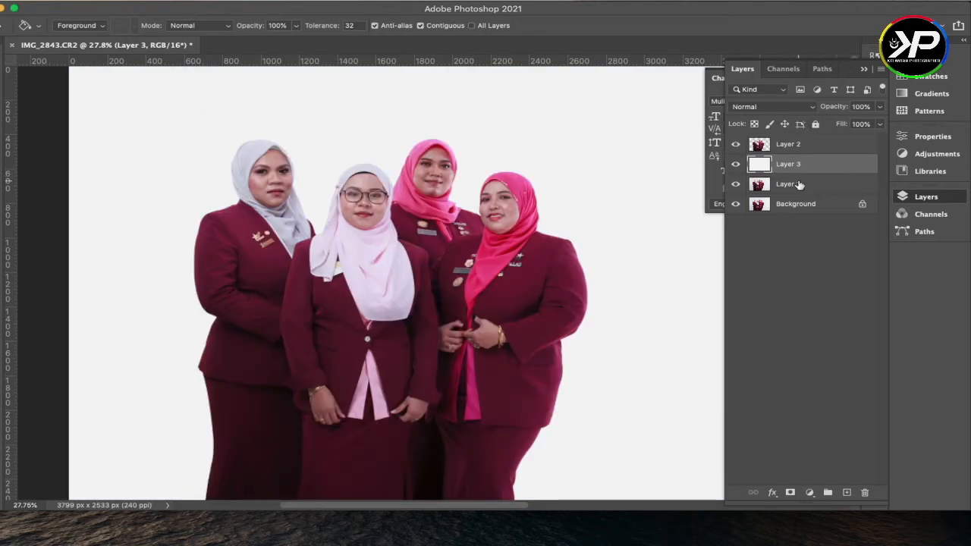
# Step: Add a Curves adjustment above the group cutout with input 116 raised to output 140, and invert its mask
pyautogui.click(805, 145)
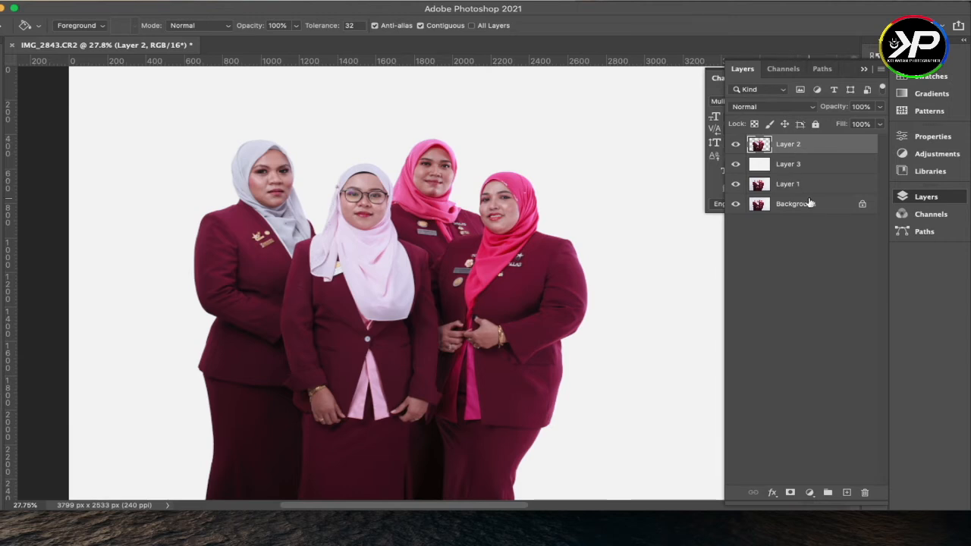
pyautogui.click(907, 154)
pyautogui.click(793, 161)
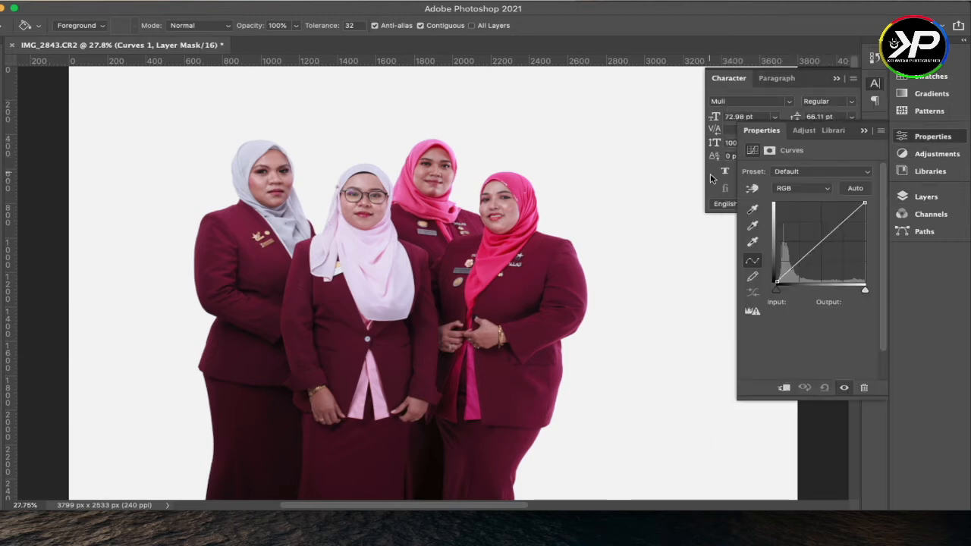
pyautogui.moveTo(821, 245); pyautogui.dragTo(816, 238)
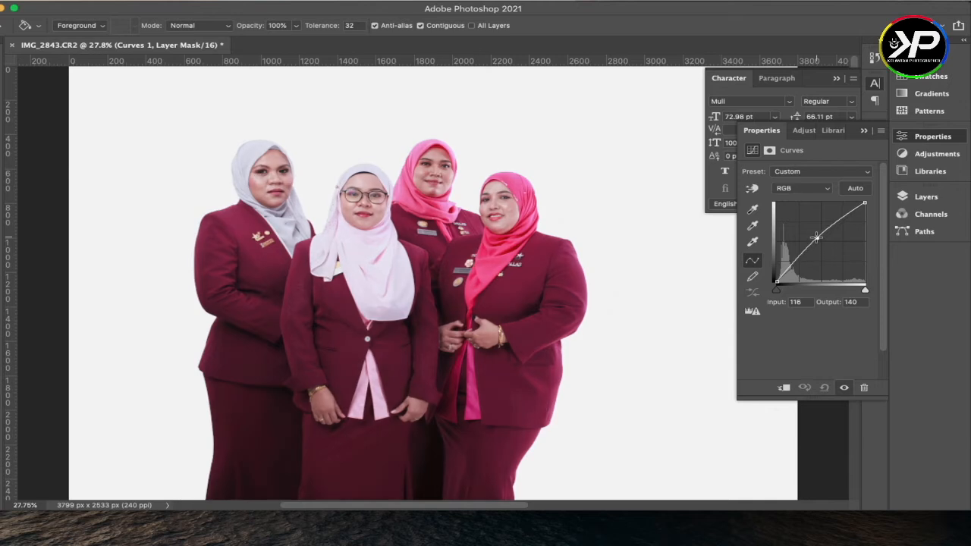
# Step: Set the brush for masking to 42% opacity, 68% flow and 30% smoothing
pyautogui.press('b')
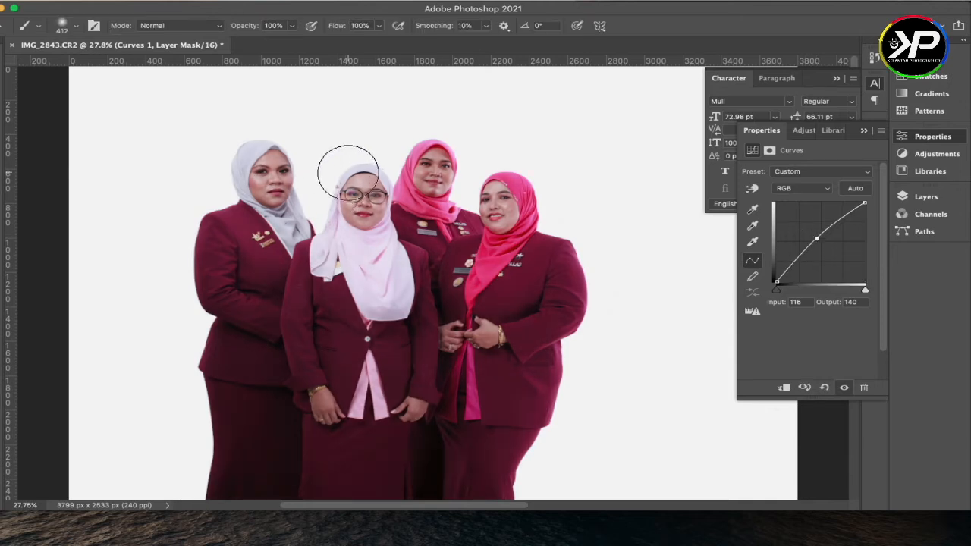
pyautogui.click(377, 27)
pyautogui.moveTo(377, 34); pyautogui.dragTo(359, 39)
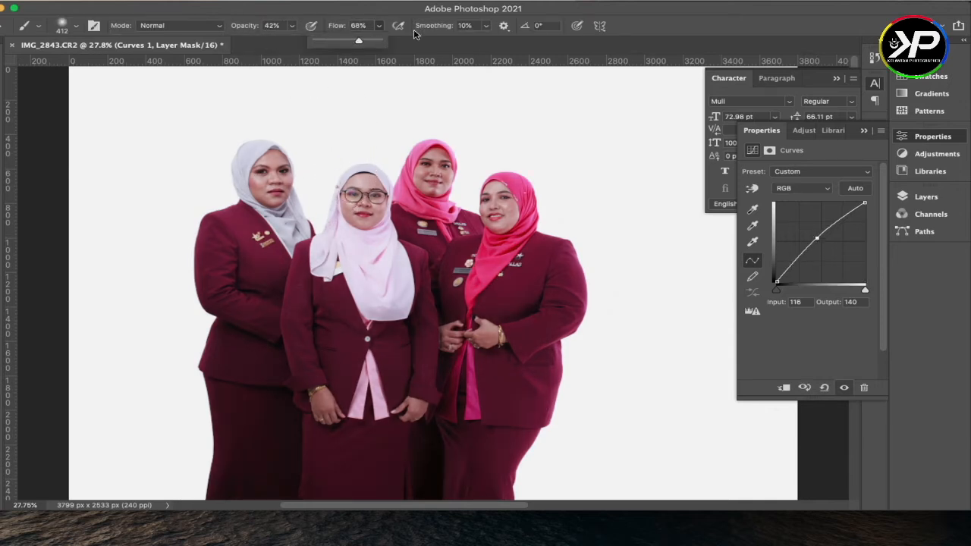
pyautogui.moveTo(471, 25); pyautogui.dragTo(440, 31)
pyautogui.write('30')
pyautogui.press('Return')
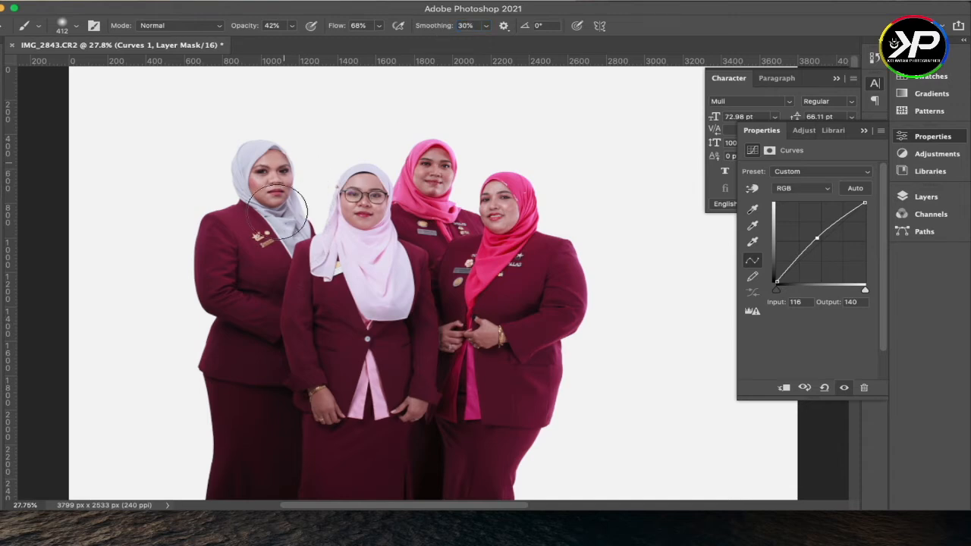
# Step: Brighten the women's faces by painting on the Curves mask with the brush reduced to 200 px
pyautogui.keyDown('super'); pyautogui.click(306, 200); pyautogui.keyUp('super')
pyautogui.keyDown('super'); pyautogui.click(307, 200); pyautogui.keyUp('super')
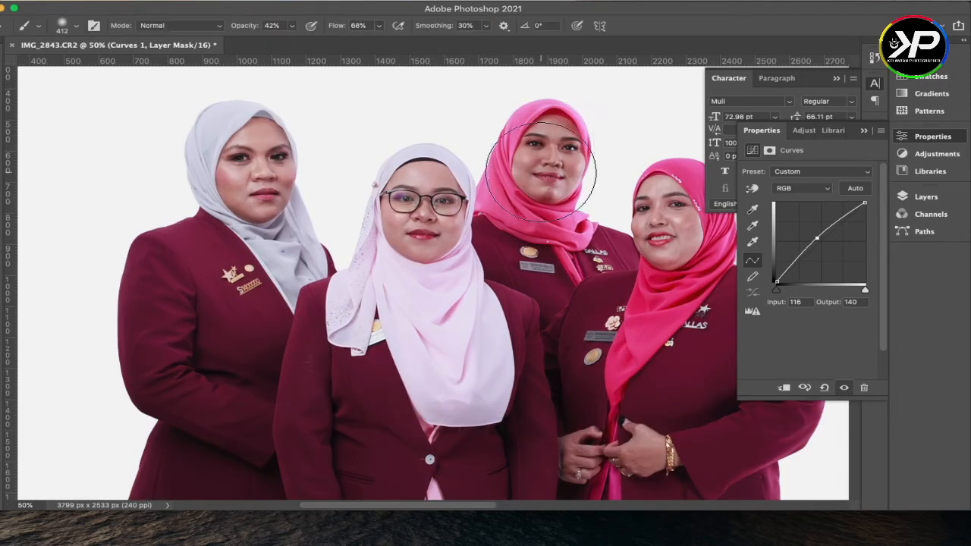
pyautogui.press('[')
pyautogui.press('[')
pyautogui.press('[')
pyautogui.press('[')
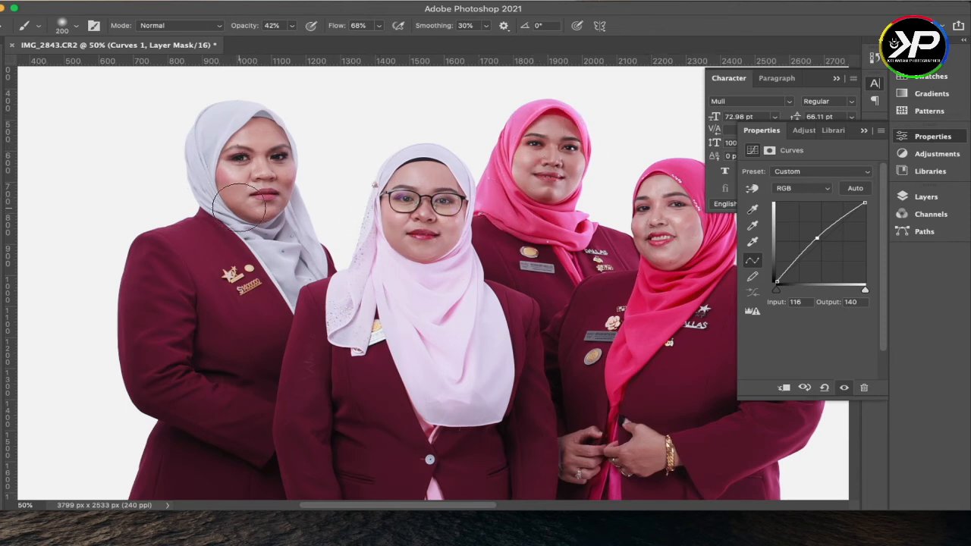
pyautogui.press('super+minus')
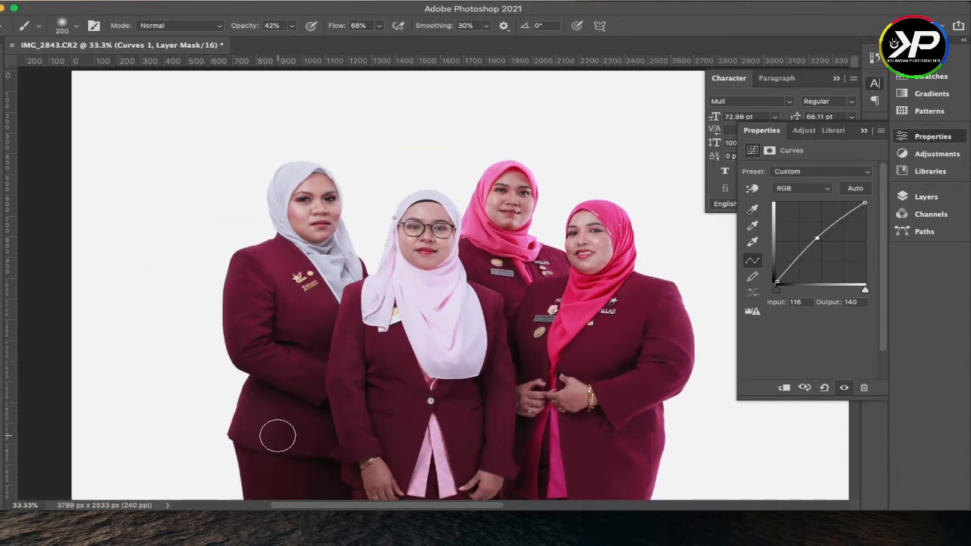
# Step: Add a second Curves adjustment with input 123 raised to output 140, and invert its mask
pyautogui.click(924, 154)
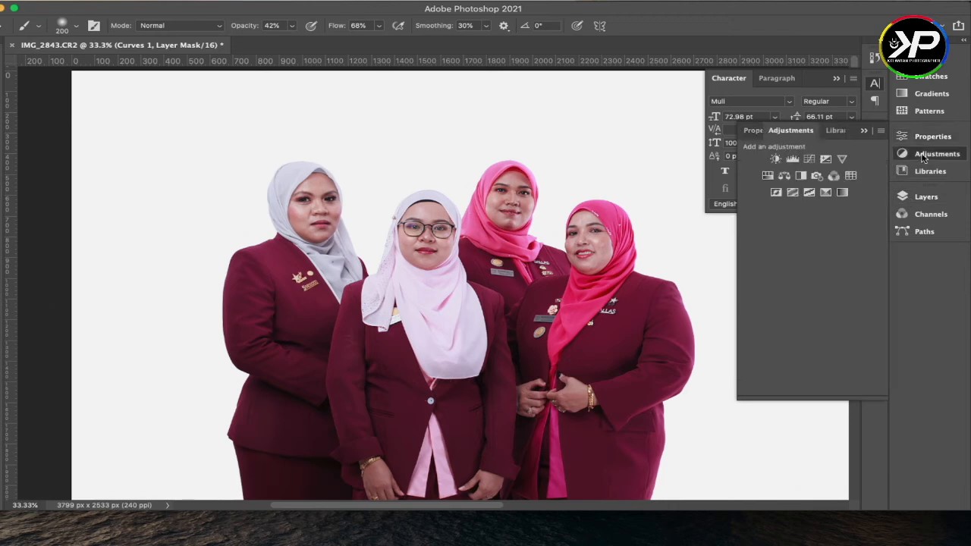
pyautogui.click(810, 158)
pyautogui.moveTo(828, 241)
pyautogui.mouseDown()
pyautogui.moveTo(822, 251)
pyautogui.moveTo(819, 238)
pyautogui.mouseUp()
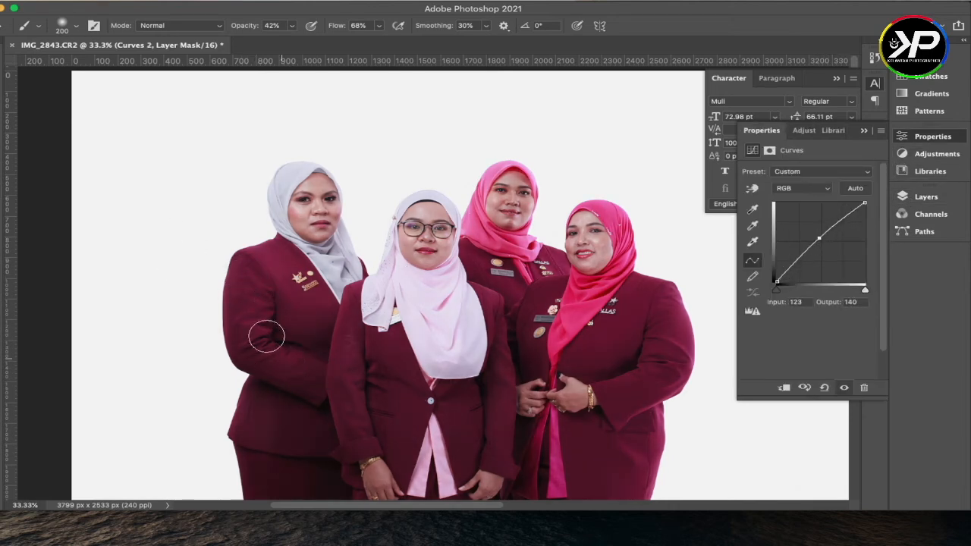
# Step: Lighten the maroon suits and skirts by painting on the second Curves mask at 59% brush opacity, reducing the brush size for finer areas
pyautogui.click(291, 26)
pyautogui.click(304, 43)
pyautogui.click(249, 304)
pyautogui.moveTo(468, 422)
pyautogui.mouseDown()
pyautogui.moveTo(472, 337)
pyautogui.moveTo(459, 230)
pyautogui.mouseUp()
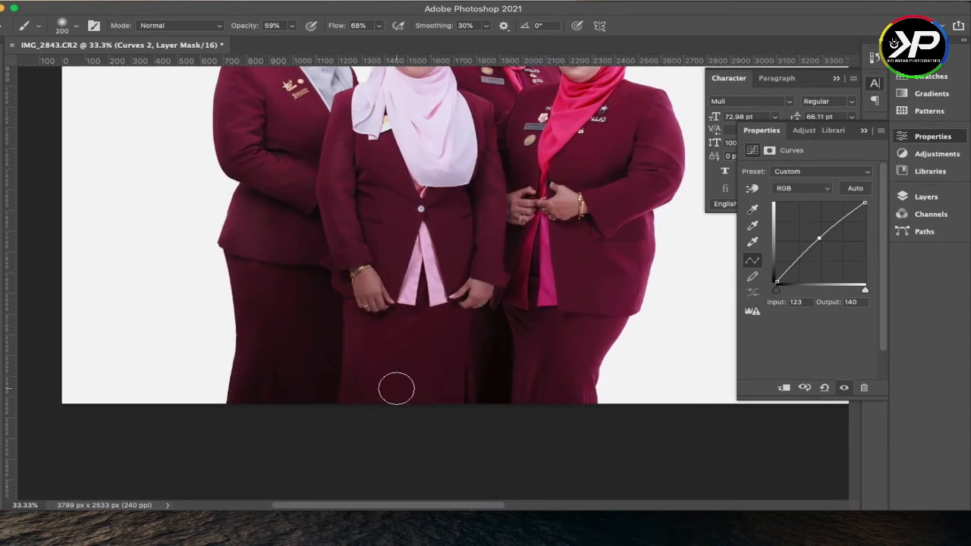
pyautogui.press('[')
pyautogui.press('[')
pyautogui.press('[')
# Step: Hide both Curves adjustments and make the cutout Layer 2 active for retouching the front woman's scuffed sleeve
pyautogui.press('z')
pyautogui.click(353, 115)
pyautogui.click(350, 133)
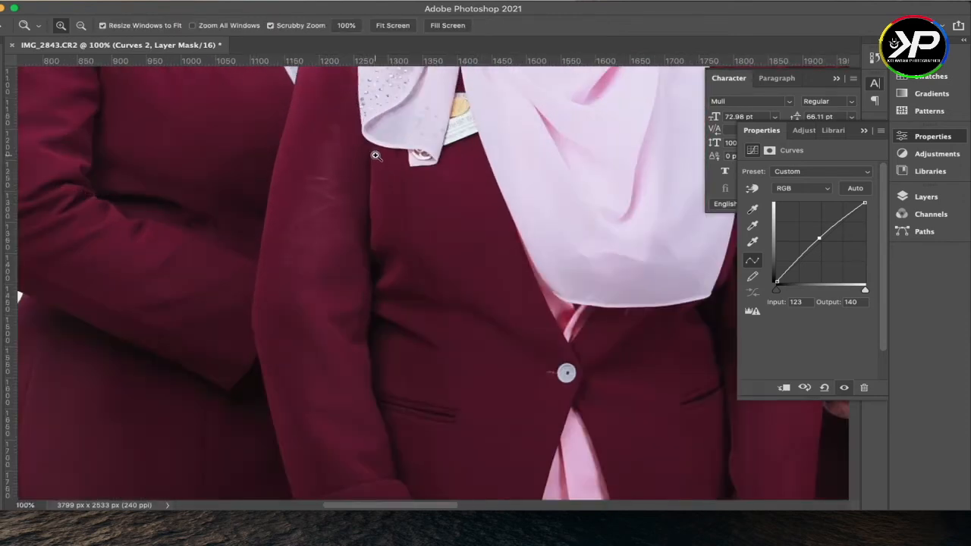
pyautogui.click(864, 131)
pyautogui.press('F7')
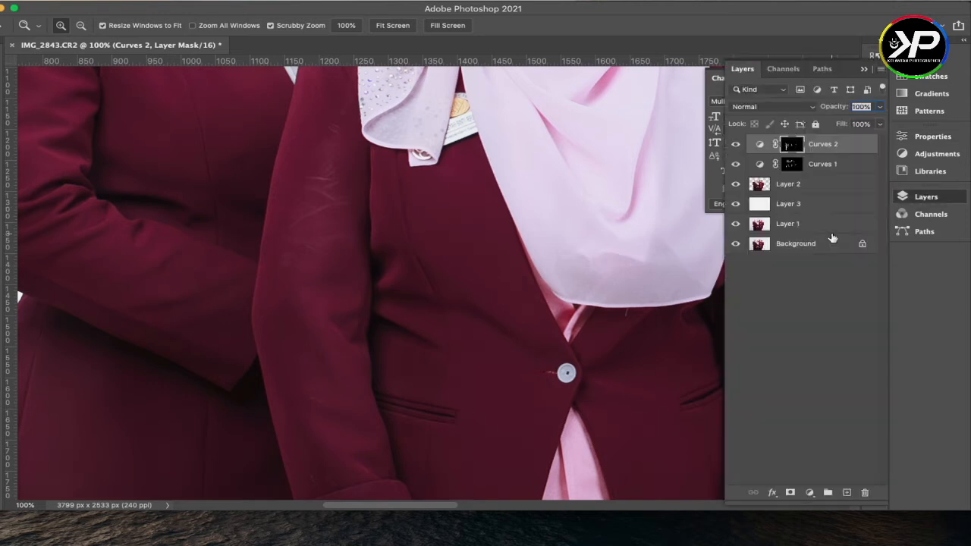
pyautogui.click(736, 148)
pyautogui.moveTo(736, 166)
pyautogui.mouseDown()
pyautogui.moveTo(745, 137)
pyautogui.moveTo(736, 164)
pyautogui.mouseUp()
pyautogui.click(832, 190)
# Step: Clone clean fabric over the scuff marks on the front woman's sleeve, setting the Clone Stamp to 63% opacity and 50% flow
pyautogui.press('s')
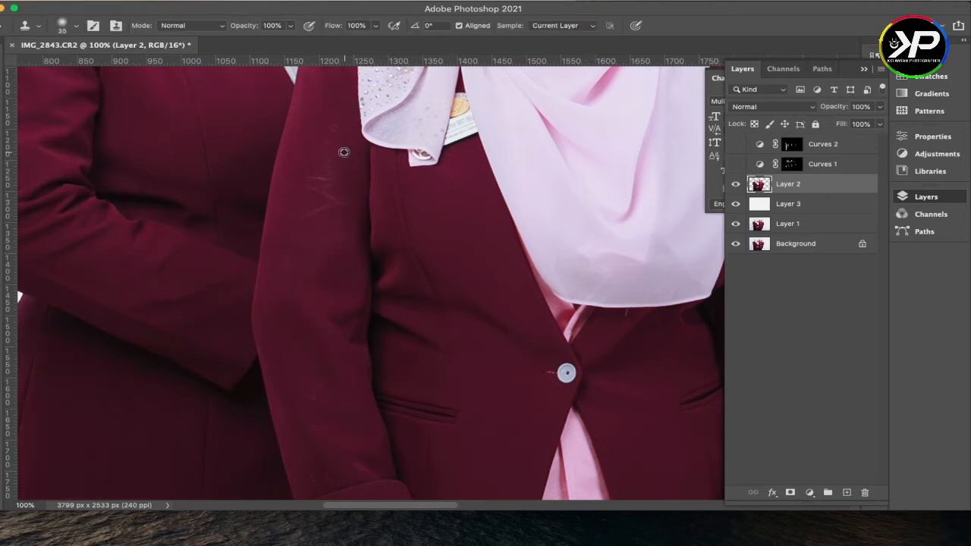
pyautogui.keyDown('alt'); pyautogui.click(327, 151); pyautogui.keyUp('alt')
pyautogui.moveTo(329, 167); pyautogui.dragTo(327, 174)
pyautogui.moveTo(290, 27); pyautogui.dragTo(275, 46)
pyautogui.moveTo(376, 27); pyautogui.dragTo(402, 44)
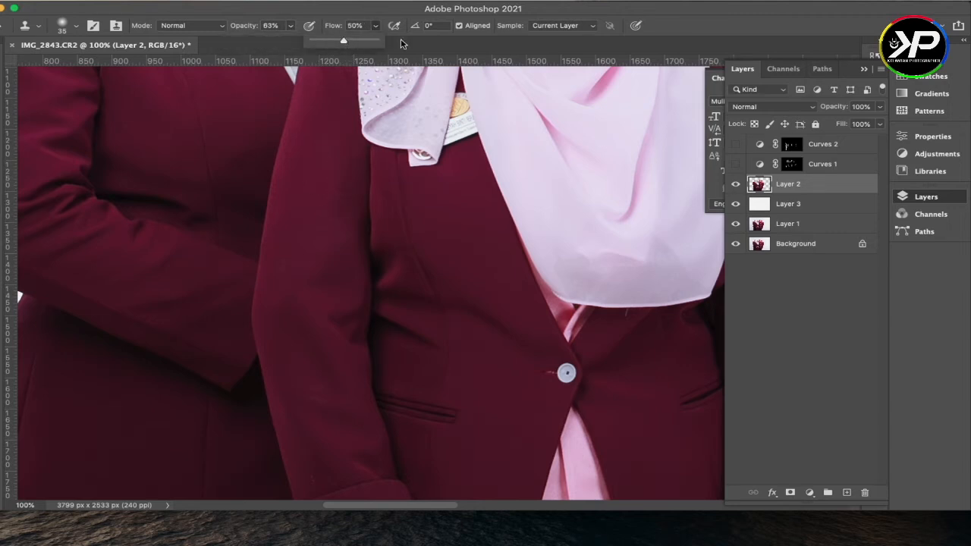
pyautogui.keyDown('alt'); pyautogui.click(348, 190); pyautogui.keyUp('alt')
pyautogui.moveTo(349, 207); pyautogui.dragTo(335, 216)
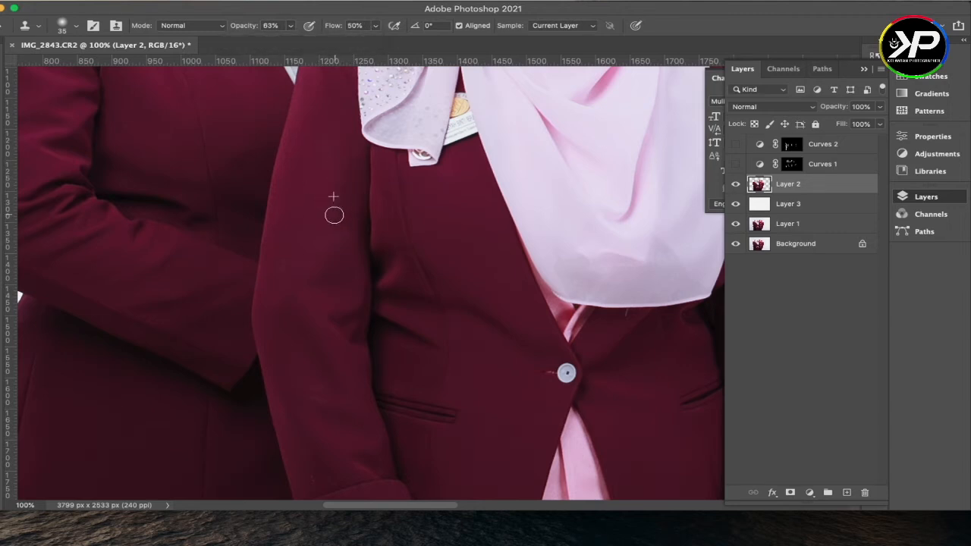
pyautogui.keyDown('alt'); pyautogui.click(322, 129); pyautogui.keyUp('alt')
# Step: Heal the blemishes on the face of the woman in the grey-white hijab with a content-aware Spot Healing Brush at size 9
pyautogui.press('z')
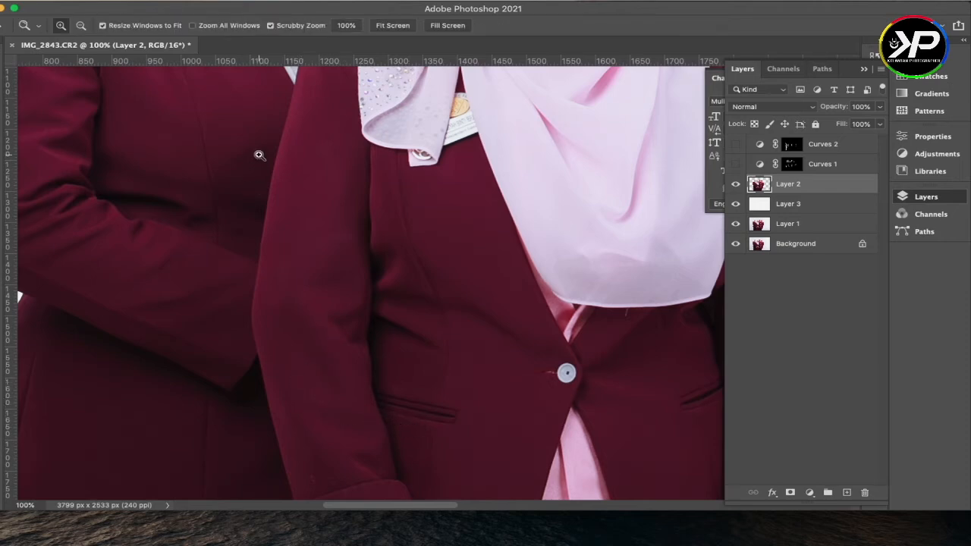
pyautogui.moveTo(260, 154)
pyautogui.mouseDown()
pyautogui.moveTo(321, 204)
pyautogui.moveTo(323, 150)
pyautogui.moveTo(351, 250)
pyautogui.moveTo(351, 241)
pyautogui.mouseUp()
pyautogui.press('super+minus')
pyautogui.press('super+minus')
pyautogui.press('super+minus')
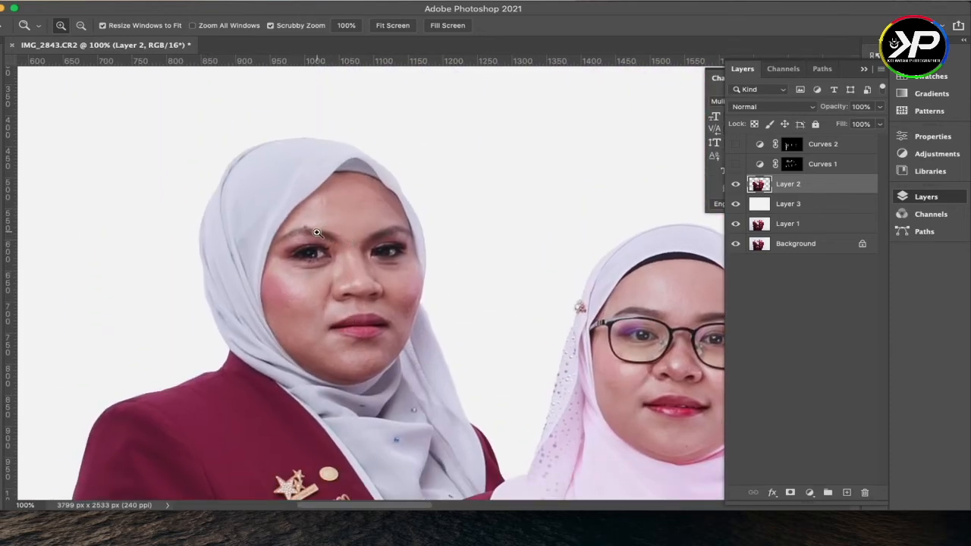
pyautogui.click(318, 232)
pyautogui.click(318, 232)
pyautogui.press('j')
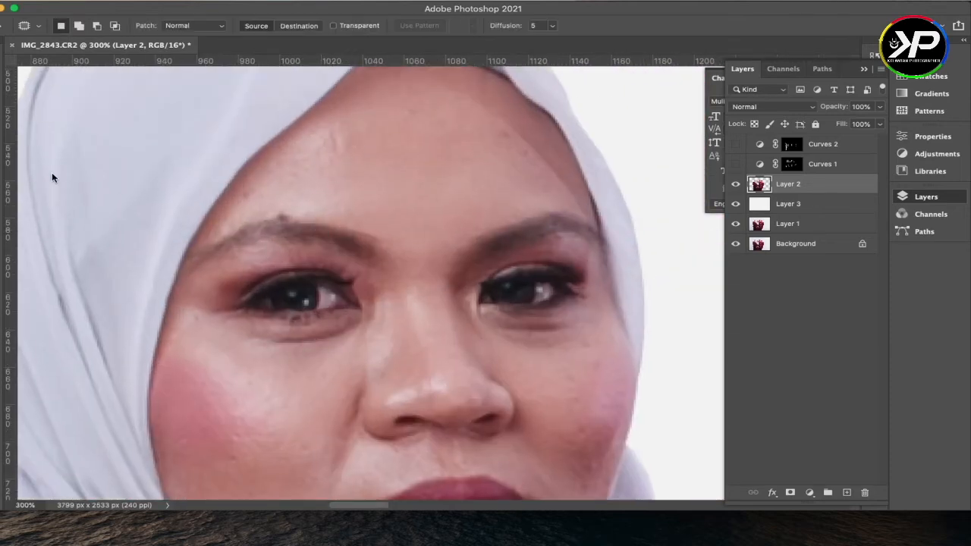
pyautogui.hotkey('shift', 'j')
pyautogui.hotkey('shift', 'j')
pyautogui.hotkey('shift', 'j')
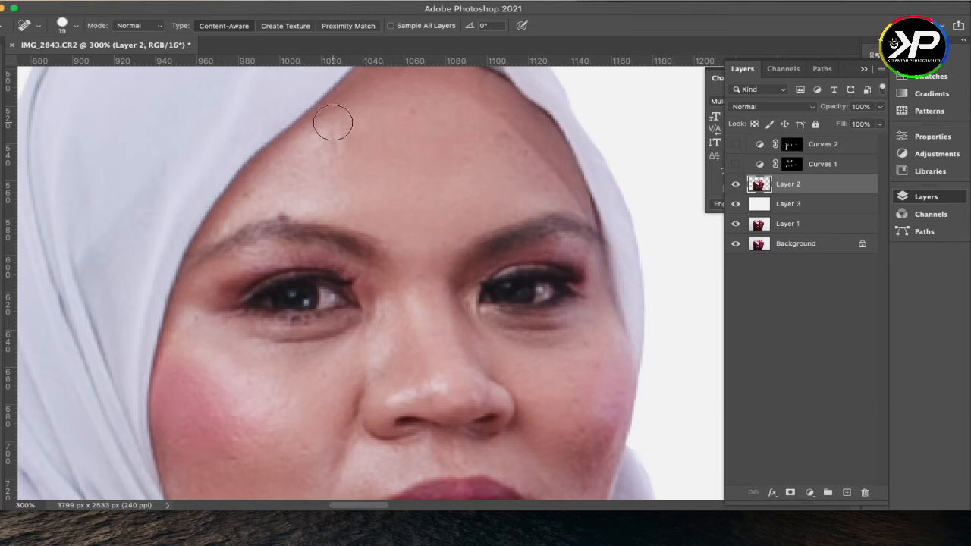
pyautogui.press('[')
pyautogui.moveTo(430, 311); pyautogui.dragTo(305, 186)
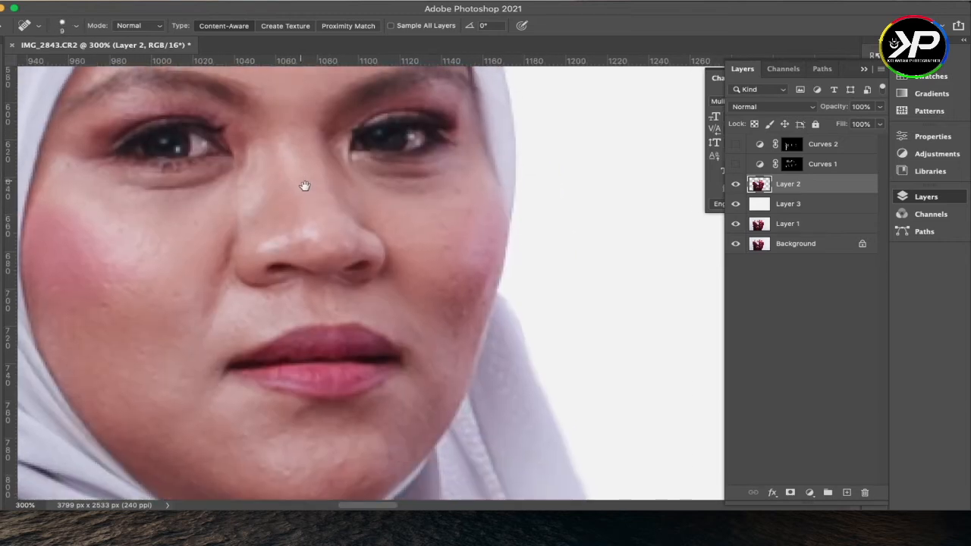
# Step: Heal the spots on the forehead of the woman standing at the back in the pink hijab
pyautogui.moveTo(437, 240); pyautogui.dragTo(152, 189)
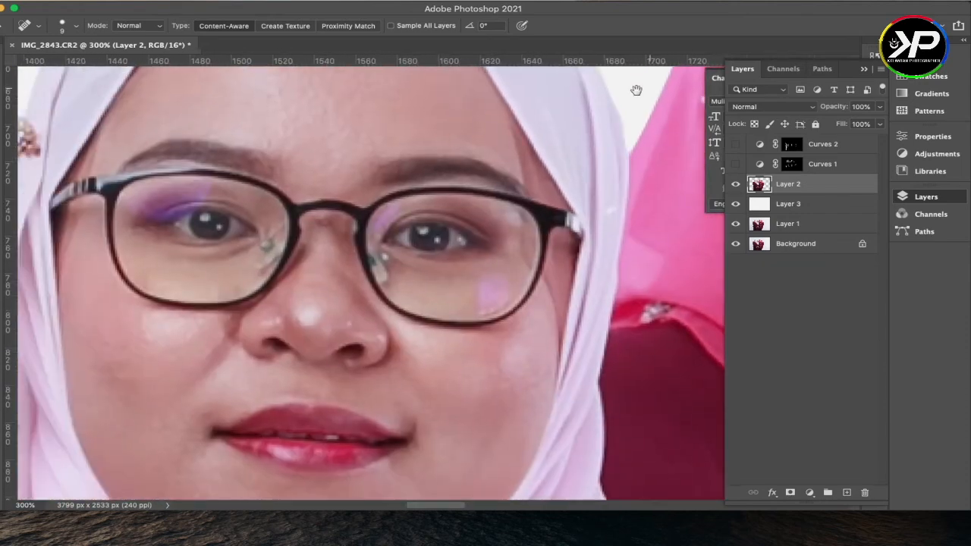
pyautogui.moveTo(447, 262); pyautogui.dragTo(98, 280)
pyautogui.moveTo(489, 214)
pyautogui.mouseDown()
pyautogui.moveTo(256, 430)
pyautogui.moveTo(260, 472)
pyautogui.mouseUp()
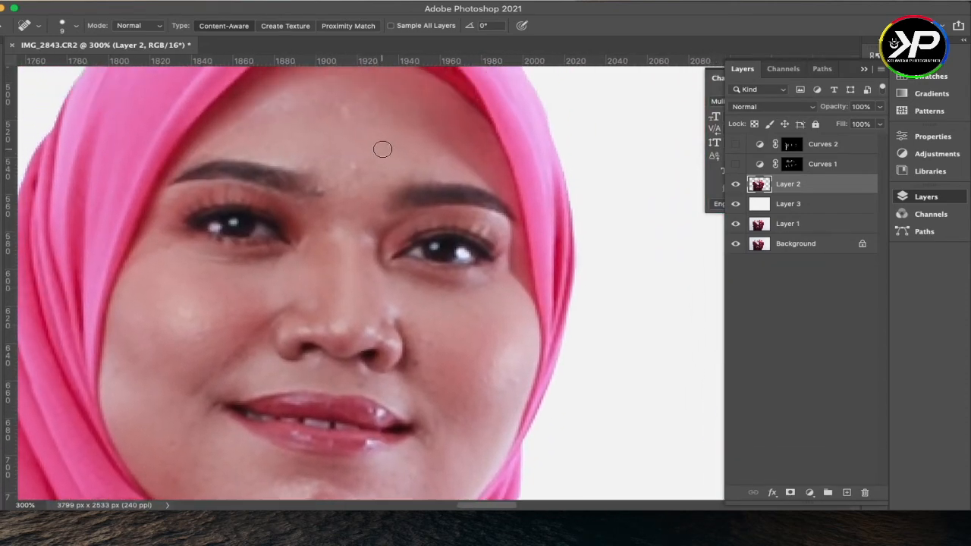
pyautogui.click(344, 104)
# Step: Heal the creases under both eyes of the woman in the bright pink hijab with beads
pyautogui.moveTo(531, 266)
pyautogui.mouseDown()
pyautogui.moveTo(434, 253)
pyautogui.moveTo(290, 15)
pyautogui.mouseUp()
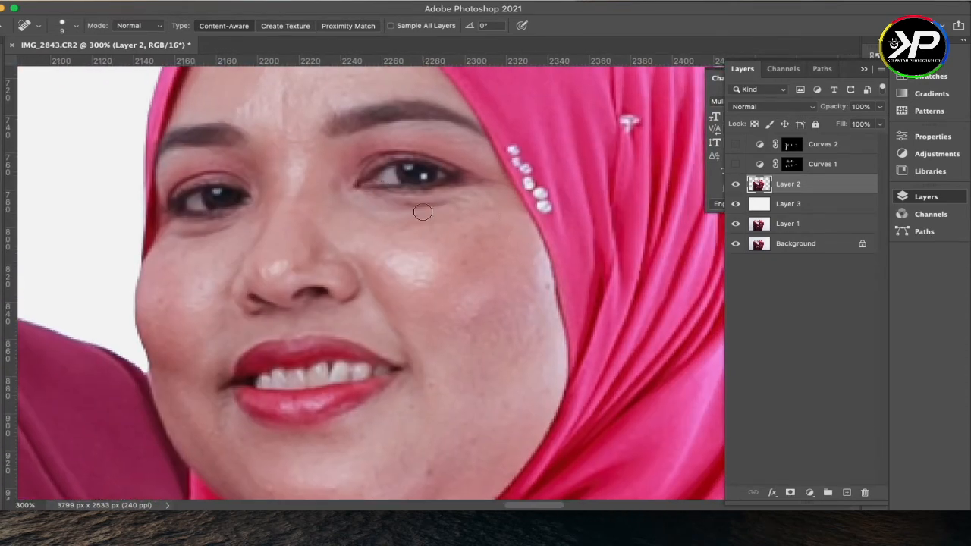
pyautogui.moveTo(455, 200); pyautogui.dragTo(390, 206)
pyautogui.moveTo(198, 231); pyautogui.dragTo(238, 224)
pyautogui.moveTo(224, 225); pyautogui.dragTo(219, 225)
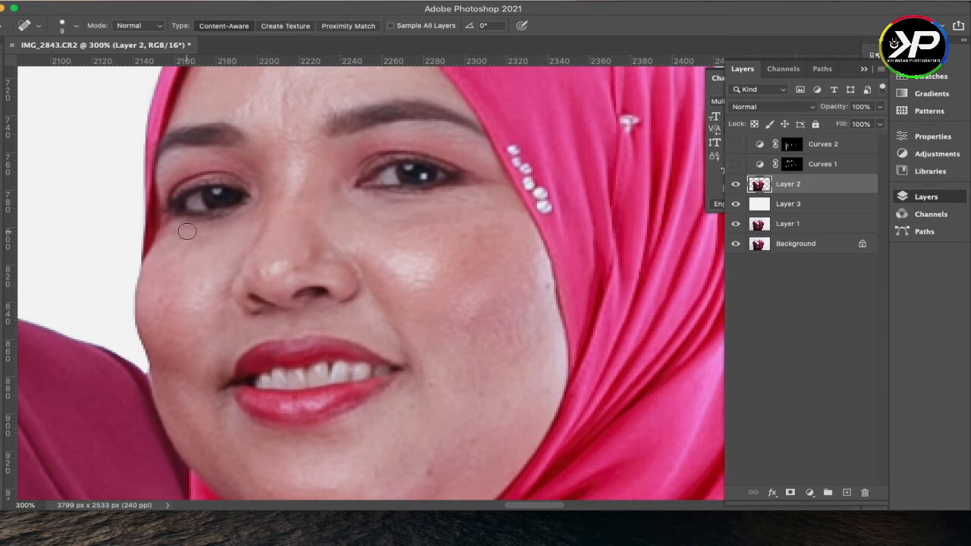
pyautogui.moveTo(334, 145); pyautogui.dragTo(336, 208)
pyautogui.moveTo(252, 305); pyautogui.dragTo(227, 239)
# Step: Duplicate Layer 2 and apply the Blur More filter to the copy
pyautogui.hotkey('ctrl', 'j')
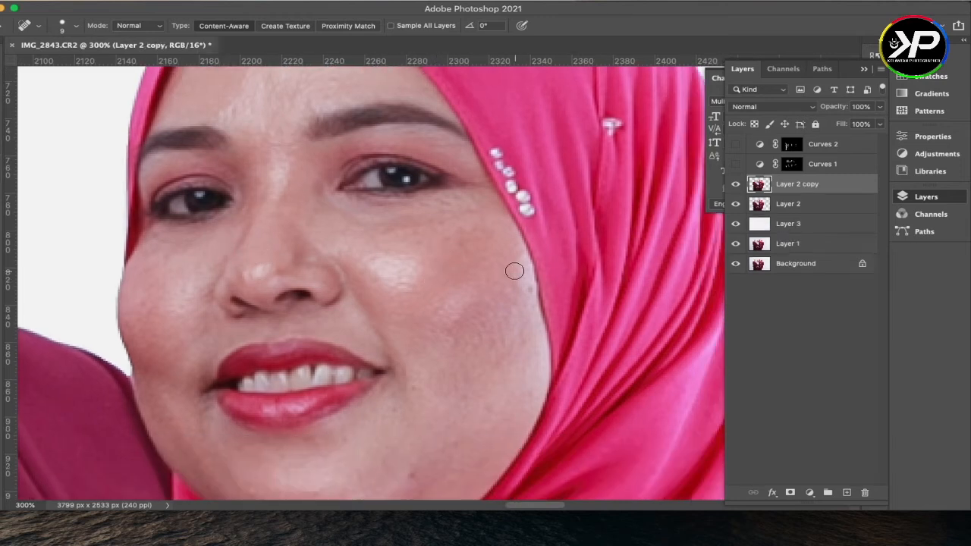
pyautogui.click(304, 1)
pyautogui.moveTo(360, 161)
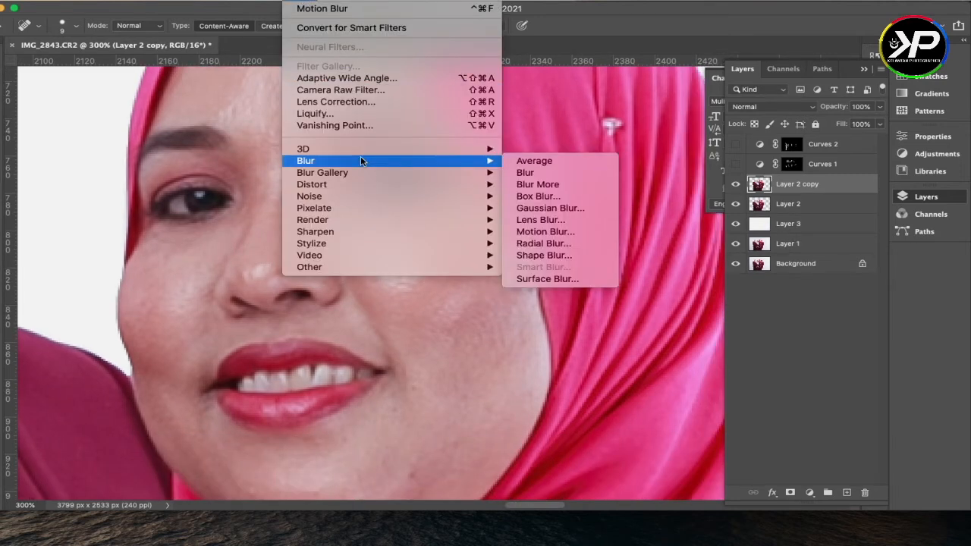
pyautogui.click(535, 199)
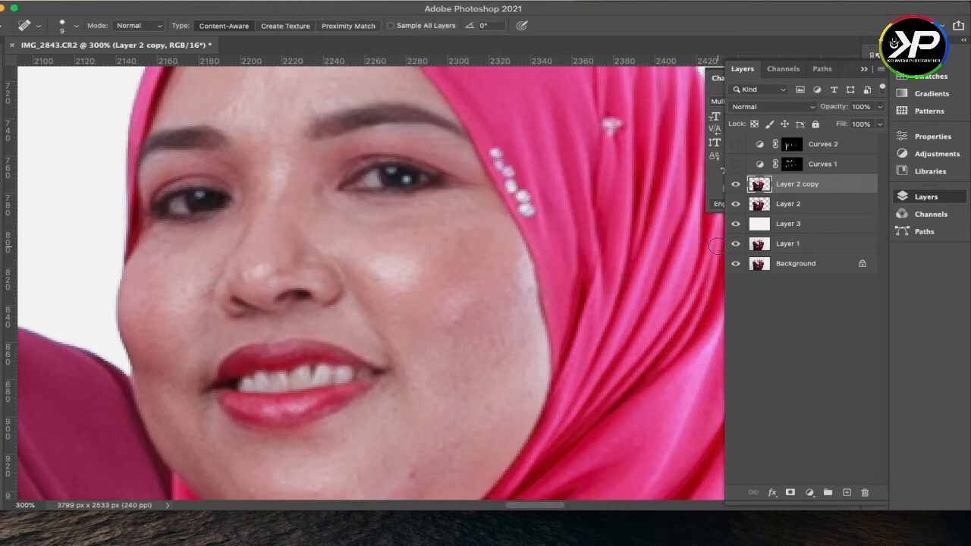
# Step: Apply a Gaussian Blur to Layer 2 copy, strong enough to soften the skin texture
pyautogui.click(300, 0)
pyautogui.moveTo(395, 161)
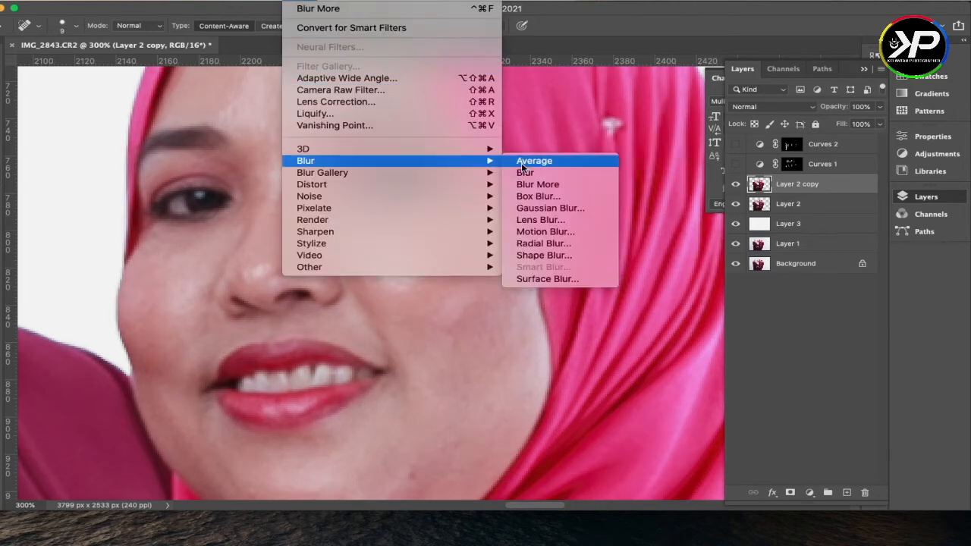
pyautogui.click(546, 214)
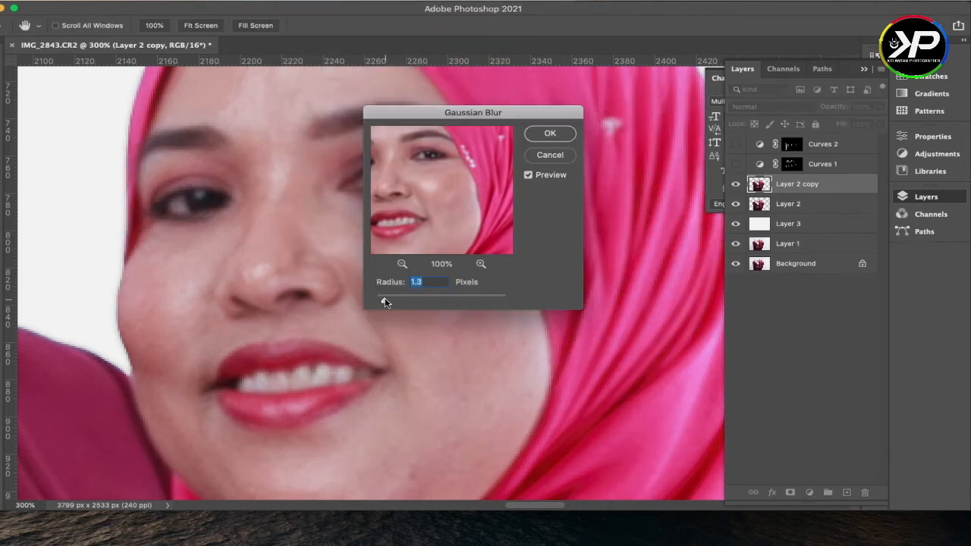
pyautogui.moveTo(385, 302); pyautogui.dragTo(389, 301)
pyautogui.click(550, 135)
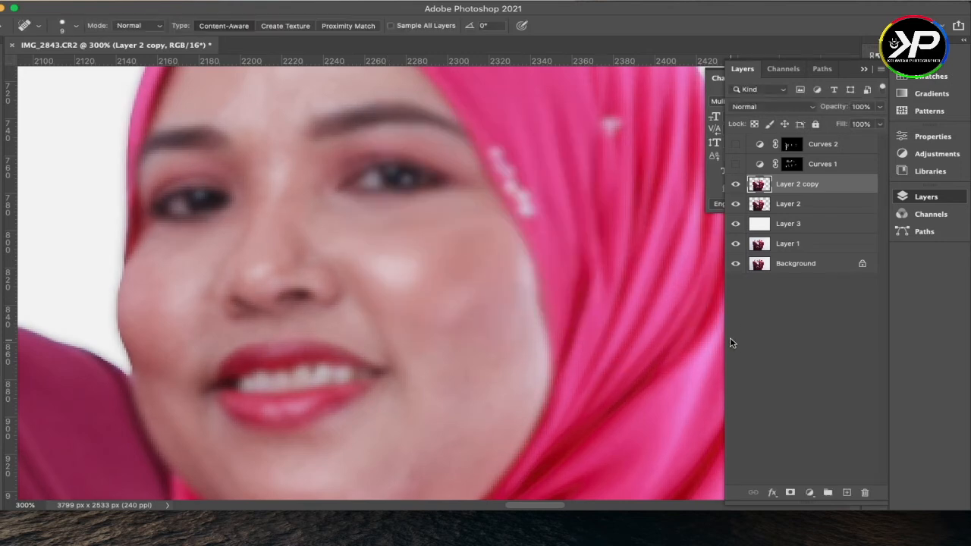
# Step: Add a black mask to the blurred Layer 2 copy and brush the blur onto the beaded-hijab woman's facial skin at size 20 and 59% opacity
pyautogui.keyDown('alt'); pyautogui.click(791, 494); pyautogui.keyUp('alt')
pyautogui.press('b')
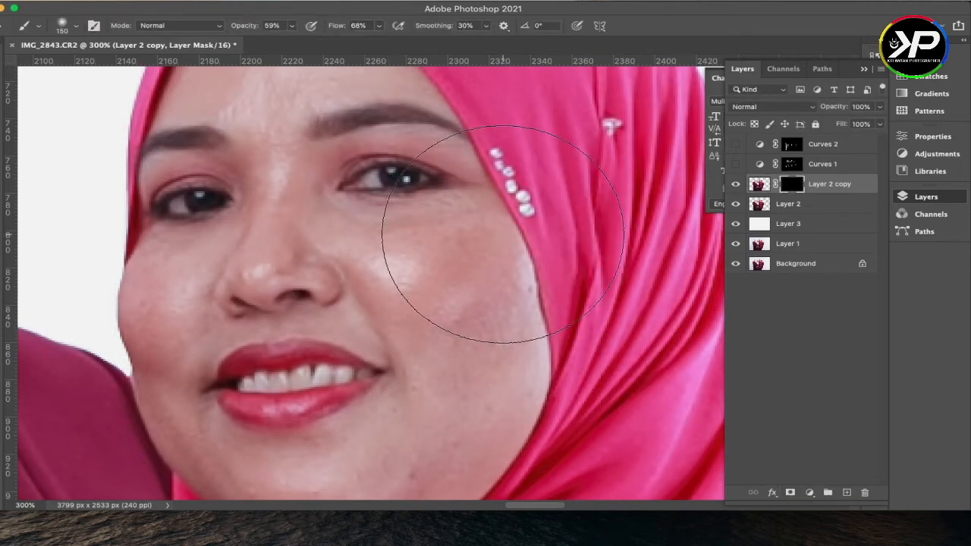
pyautogui.press('[')
pyautogui.press('[')
pyautogui.press('[')
pyautogui.press('[')
pyautogui.press('[')
pyautogui.press('[')
pyautogui.press('[')
pyautogui.press('[')
pyautogui.press('[')
pyautogui.press('[')
pyautogui.press('[')
pyautogui.press('[')
pyautogui.press(']')
pyautogui.press(']')
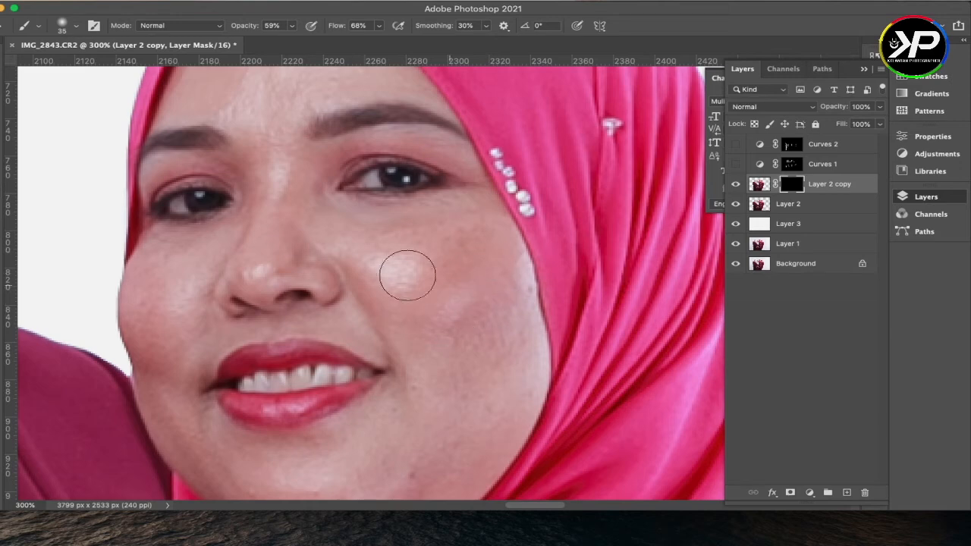
pyautogui.press('[')
pyautogui.press('[')
pyautogui.press('[')
pyautogui.moveTo(323, 170); pyautogui.dragTo(369, 250)
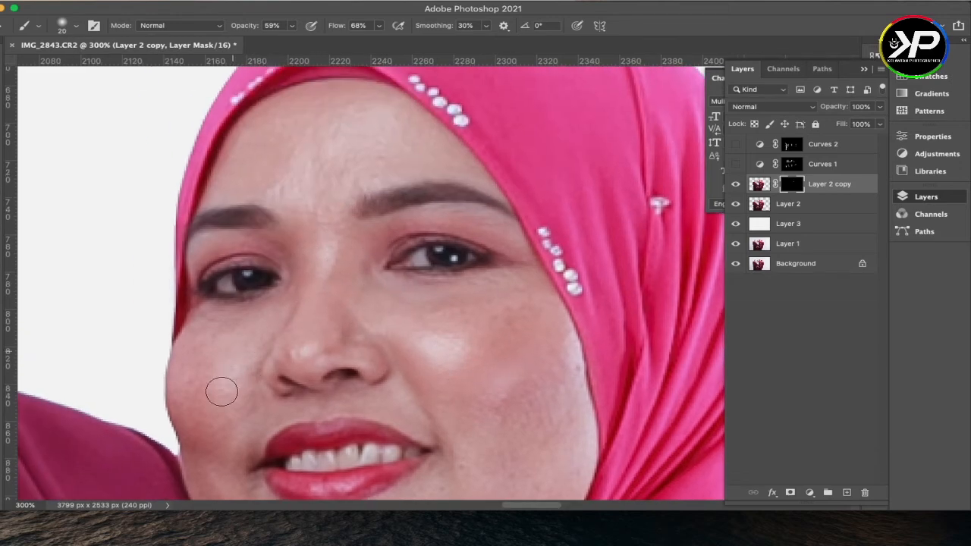
pyautogui.moveTo(310, 240); pyautogui.dragTo(295, 329)
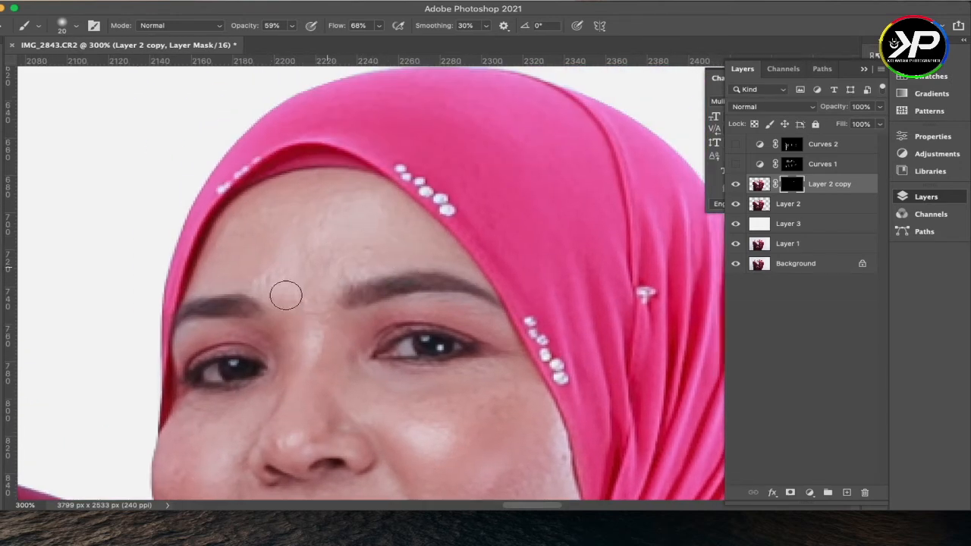
# Step: Show the Curves 1 and Curves 2 adjustments again and select the Layer 3 backdrop
pyautogui.scroll(-6, 346, 256)
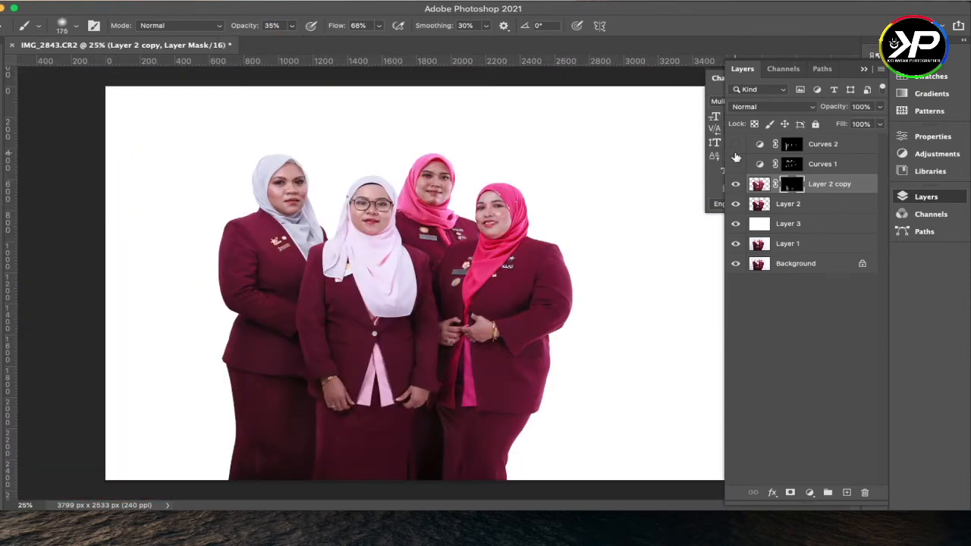
pyautogui.click(736, 164)
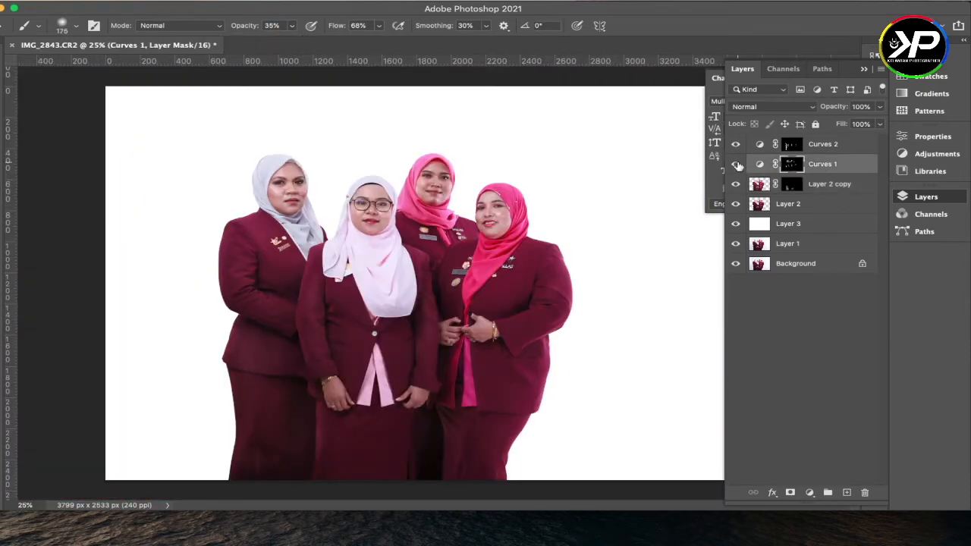
pyautogui.click(789, 223)
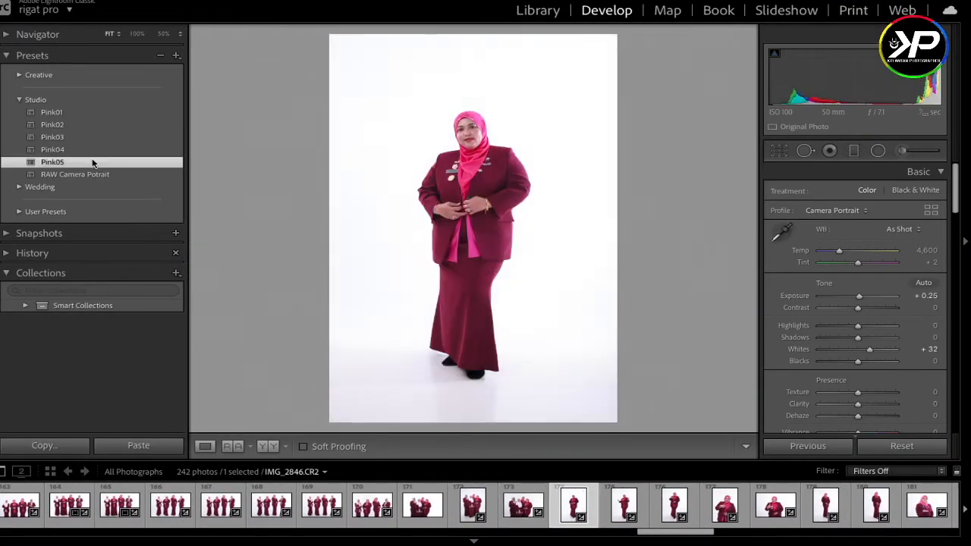
# Step: Switch to Lightroom Classic, apply the Pink05 studio preset to the full-length solo portrait, and select the two-person portraits
pyautogui.click(99, 163)
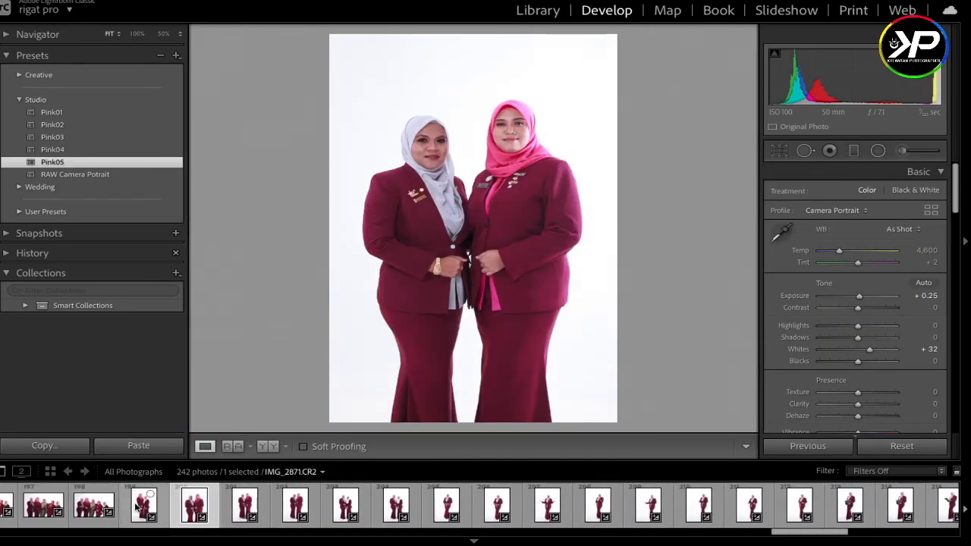
pyautogui.click(137, 508)
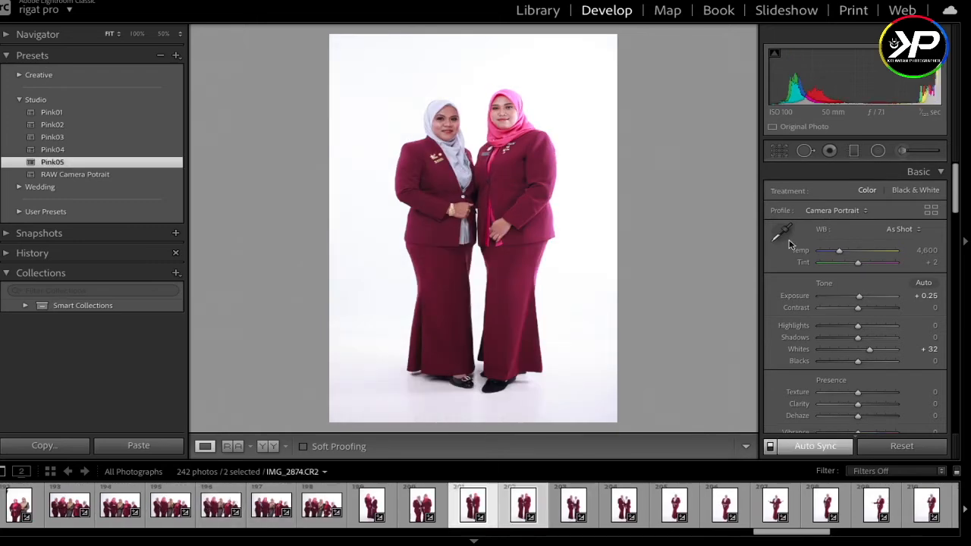
pyautogui.click(578, 512)
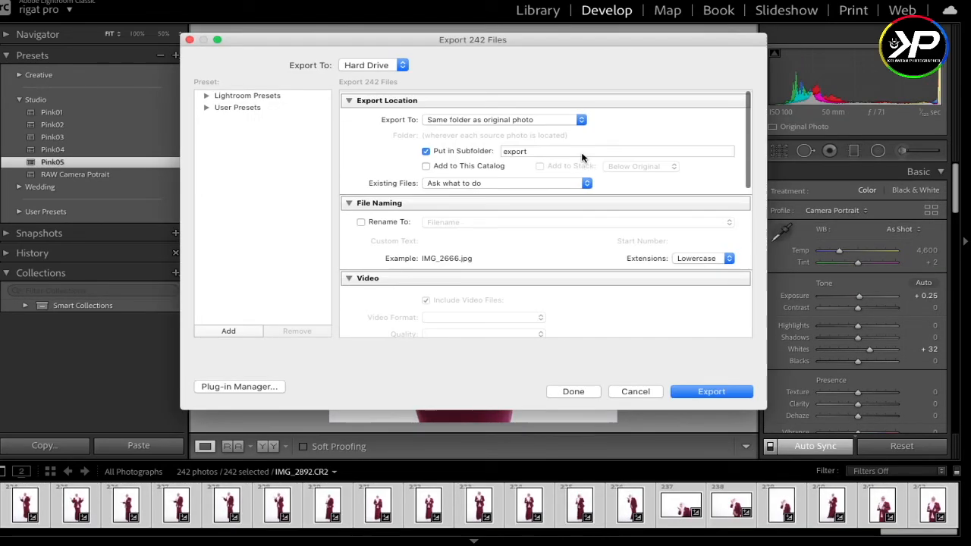
# Step: Export all photos to the export subfolder, plus a second sRGB JPEG set at quality 100, resized to 1,980 × 1,080 pixels at 75 ppi
pyautogui.click(712, 391)
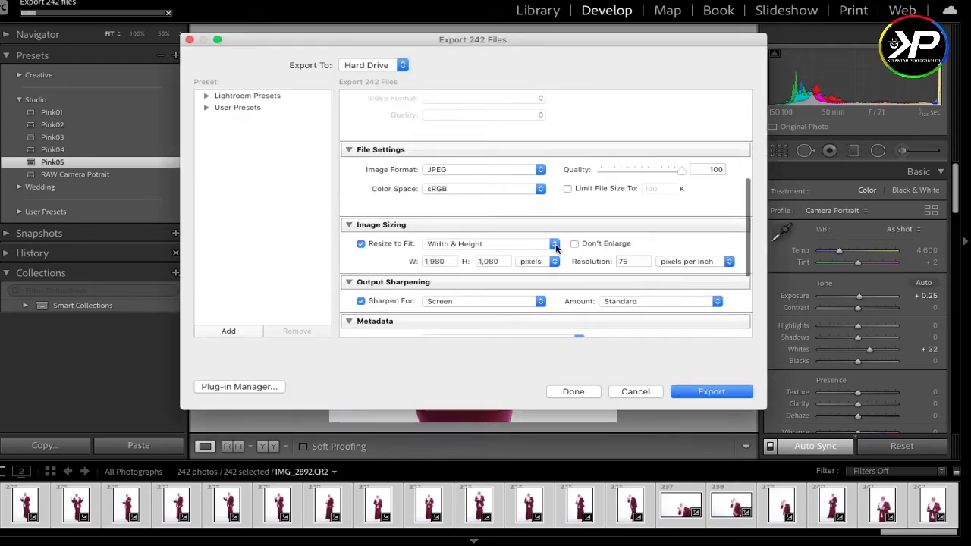
pyautogui.click(708, 390)
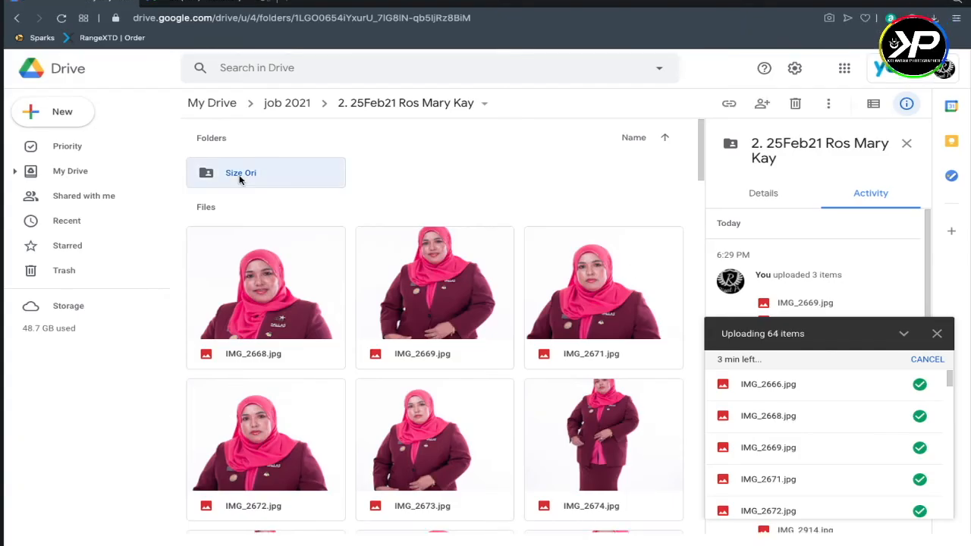
# Step: Switch to Google Drive, look through the uploaded photos in the Size Ori folder, and open IMG_2683.jpg
pyautogui.doubleClick(245, 119)
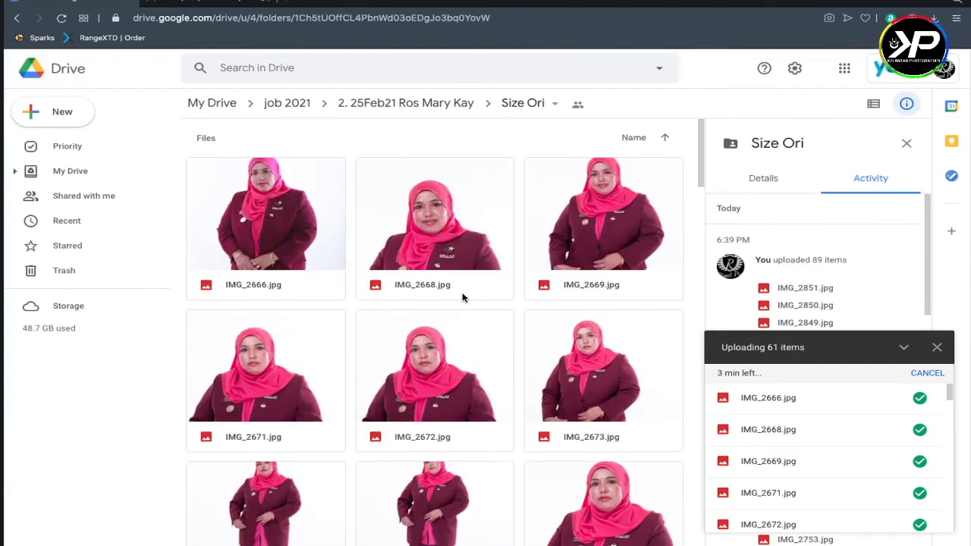
pyautogui.scroll(-5, 692, 280)
pyautogui.scroll(4, 692, 280)
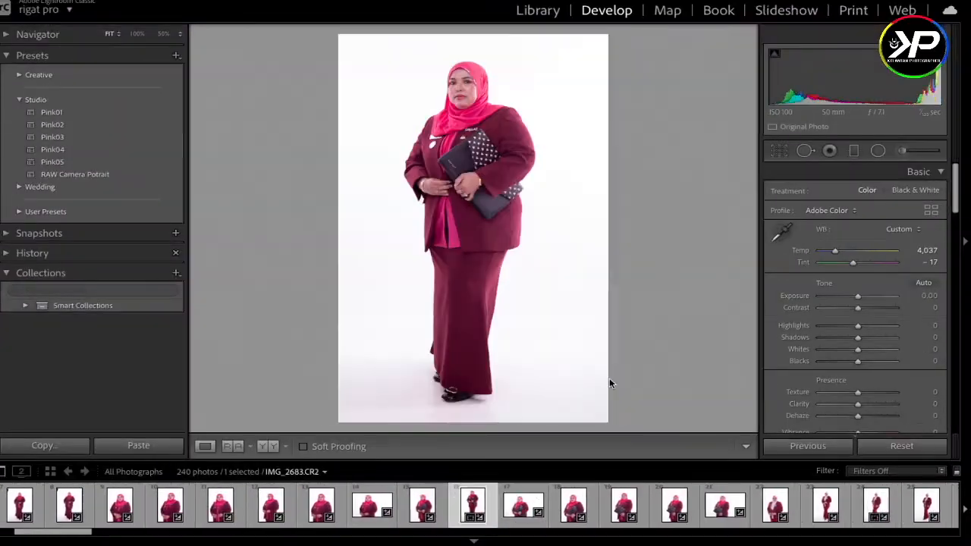
pyautogui.click(278, 377)
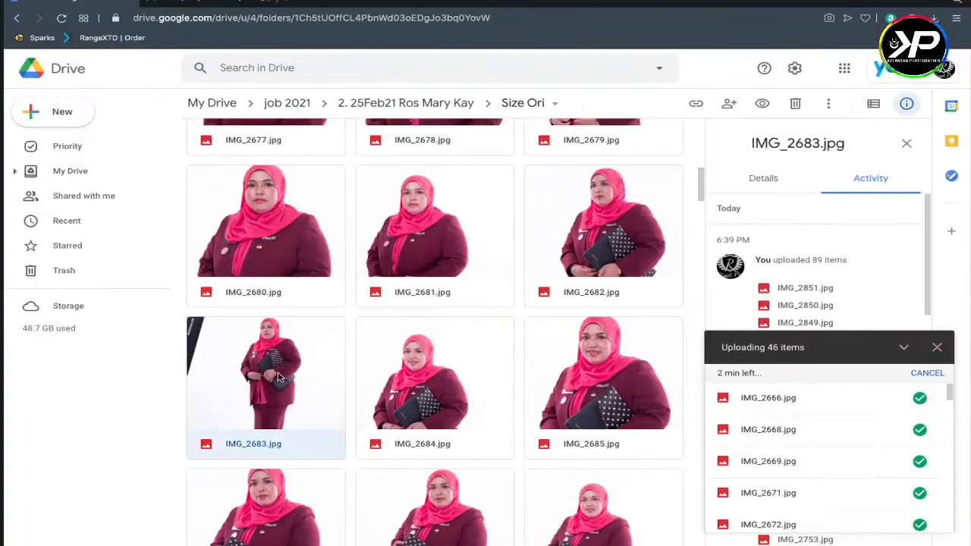
pyautogui.doubleClick(279, 377)
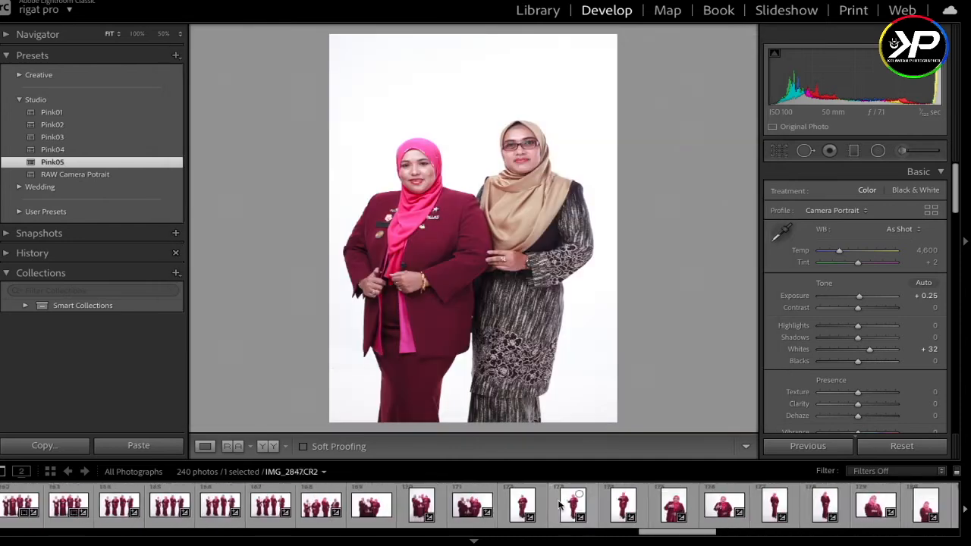
# Step: Return to Lightroom Classic and look through the earlier photos in the filmstrip
pyautogui.moveTo(547, 537); pyautogui.dragTo(318, 534)
pyautogui.click(69, 506)
pyautogui.hscroll(4, 568, 513)
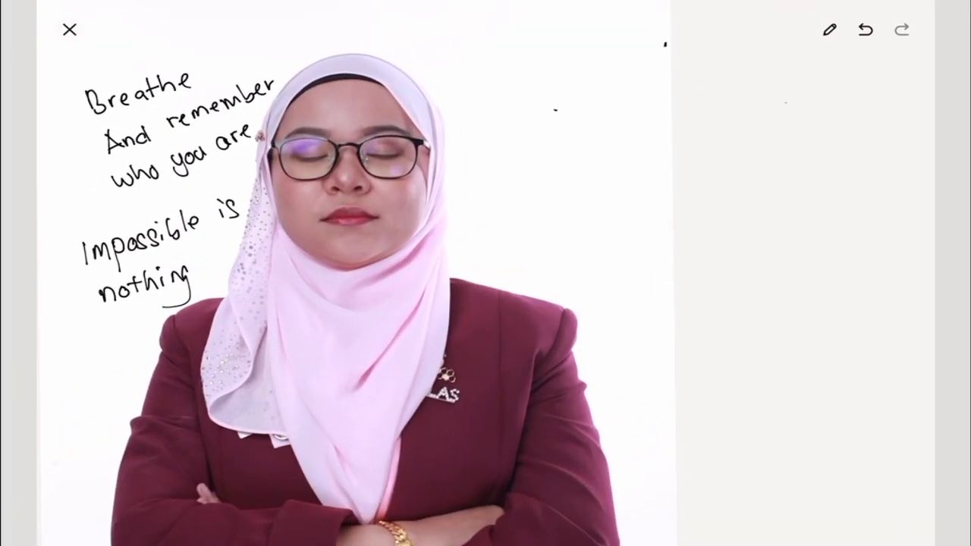
# Step: Switch to the drawing app and hand-draw the outlined letters "Brea" on the white background beside the woman's head
pyautogui.moveTo(493, 45); pyautogui.dragTo(492, 119)
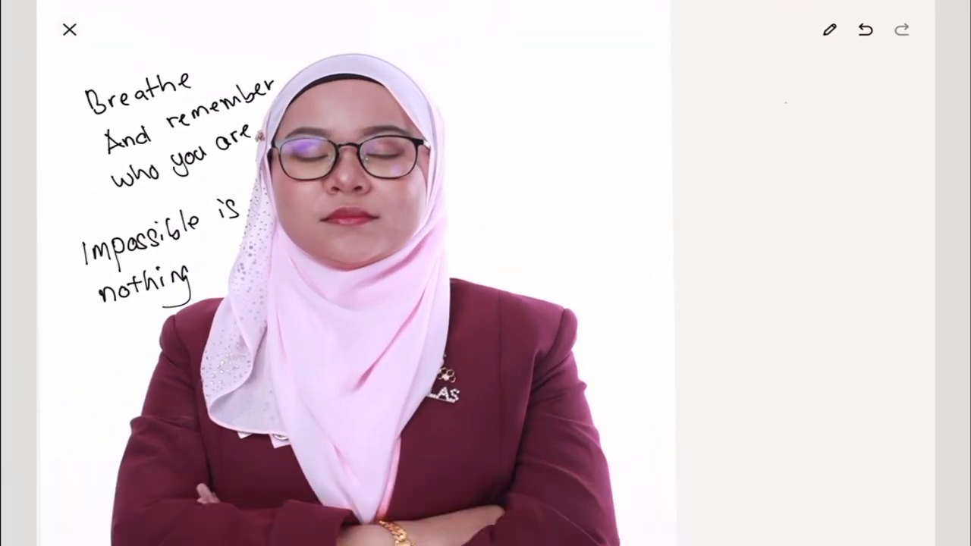
pyautogui.moveTo(468, 115); pyautogui.dragTo(527, 89)
pyautogui.moveTo(514, 122); pyautogui.dragTo(516, 116)
pyautogui.scroll(3, 486, 274)
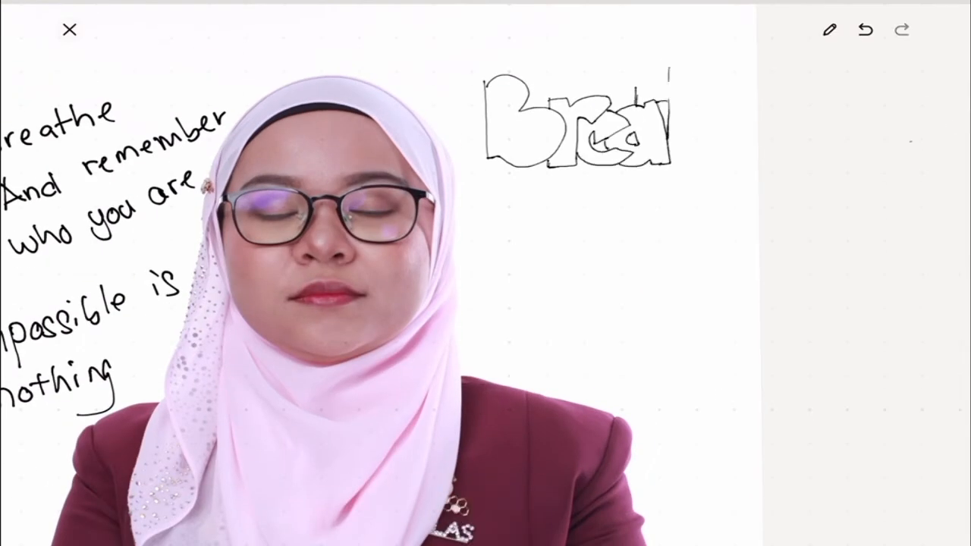
# Step: Hand-draw the outlined letters "the" after "Brea" to complete the word "Breathe" beside the woman's head
pyautogui.moveTo(636, 103); pyautogui.dragTo(668, 81)
pyautogui.moveTo(669, 69); pyautogui.dragTo(682, 162)
pyautogui.moveTo(705, 81)
pyautogui.mouseDown()
pyautogui.moveTo(759, 178)
pyautogui.moveTo(757, 157)
pyautogui.mouseUp()
pyautogui.hotkey('ctrl', 'z')
pyautogui.moveTo(704, 109); pyautogui.dragTo(730, 157)
pyautogui.moveTo(757, 114); pyautogui.dragTo(775, 101)
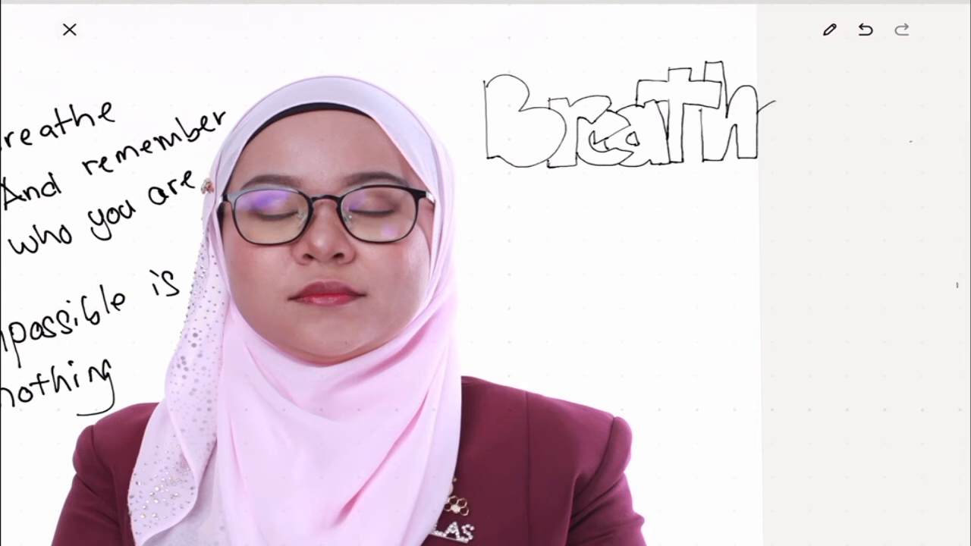
# Step: Sketch a large ampersand lightly after "Breathe" and draw its double outline in black over the sketch
pyautogui.moveTo(887, 145)
pyautogui.mouseDown()
pyautogui.moveTo(891, 100)
pyautogui.moveTo(874, 124)
pyautogui.mouseUp()
pyautogui.moveTo(874, 124); pyautogui.dragTo(865, 136)
pyautogui.moveTo(854, 105); pyautogui.dragTo(866, 134)
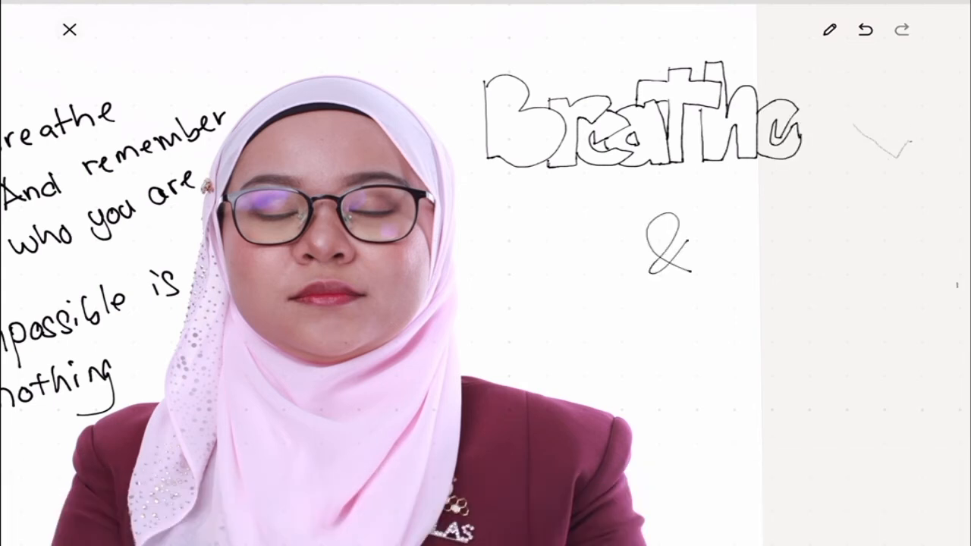
pyautogui.moveTo(912, 141)
pyautogui.mouseDown()
pyautogui.moveTo(856, 125)
pyautogui.moveTo(912, 144)
pyautogui.mouseUp()
pyautogui.click(830, 30)
pyautogui.moveTo(856, 83)
pyautogui.mouseDown()
pyautogui.moveTo(912, 156)
pyautogui.moveTo(872, 116)
pyautogui.mouseUp()
pyautogui.moveTo(874, 118); pyautogui.dragTo(913, 176)
pyautogui.moveTo(913, 176); pyautogui.dragTo(903, 155)
pyautogui.moveTo(888, 102); pyautogui.dragTo(843, 178)
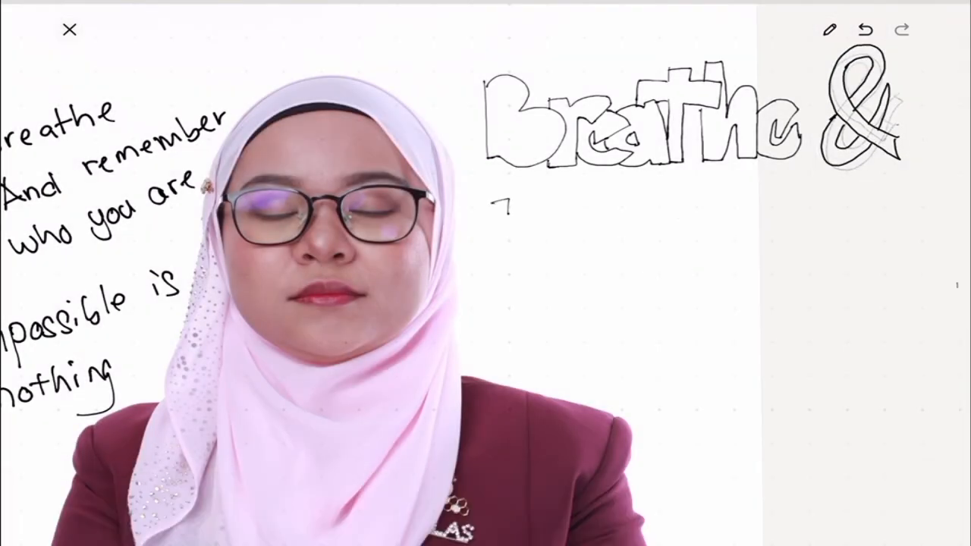
pyautogui.moveTo(510, 214); pyautogui.dragTo(562, 199)
pyautogui.moveTo(562, 199); pyautogui.dragTo(548, 225)
pyautogui.moveTo(495, 203); pyautogui.dragTo(488, 264)
pyautogui.moveTo(548, 225)
pyautogui.mouseDown()
pyautogui.moveTo(583, 247)
pyautogui.moveTo(577, 229)
pyautogui.mouseUp()
pyautogui.click(865, 30)
pyautogui.moveTo(578, 230); pyautogui.dragTo(557, 245)
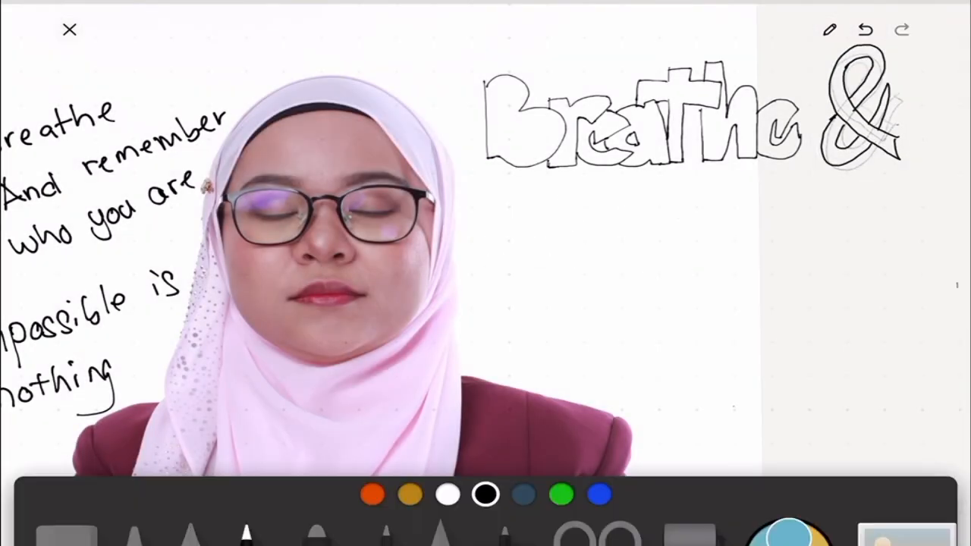
# Step: Sketch the word "remember" in light outlined pencil letters beneath "Breathe &"
pyautogui.moveTo(497, 255); pyautogui.dragTo(552, 216)
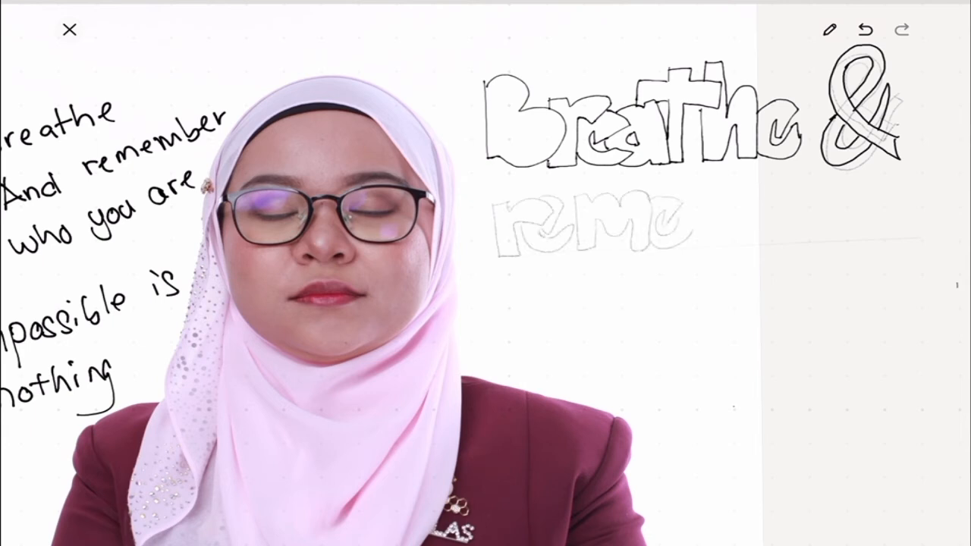
pyautogui.moveTo(691, 194); pyautogui.dragTo(741, 247)
pyautogui.moveTo(744, 171); pyautogui.dragTo(816, 217)
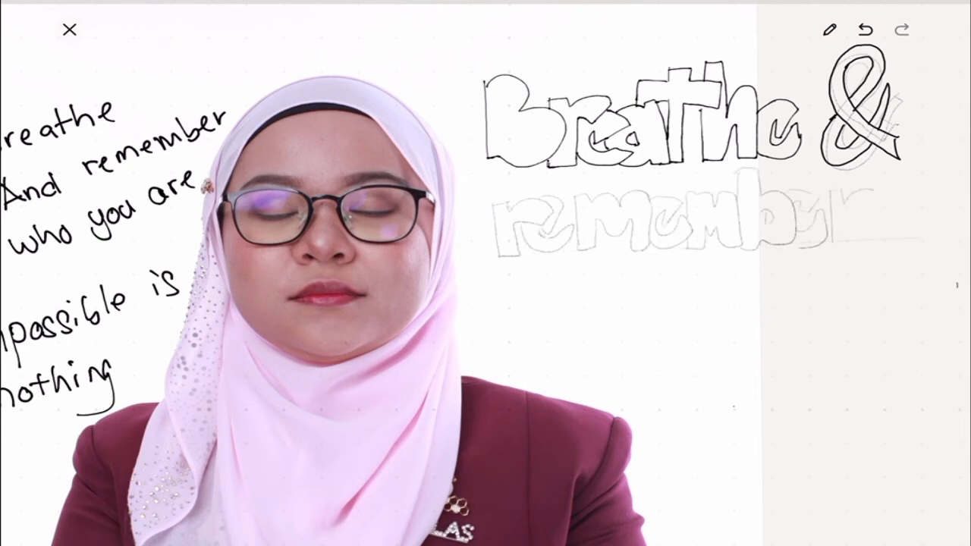
# Step: Sketch the words "who you are" in smaller light outlined letters beneath "remember"
pyautogui.moveTo(502, 277)
pyautogui.mouseDown()
pyautogui.moveTo(556, 277)
pyautogui.moveTo(596, 306)
pyautogui.mouseUp()
pyautogui.moveTo(613, 267)
pyautogui.mouseDown()
pyautogui.moveTo(630, 289)
pyautogui.moveTo(681, 274)
pyautogui.mouseUp()
pyautogui.moveTo(697, 266); pyautogui.dragTo(741, 304)
pyautogui.moveTo(786, 267); pyautogui.dragTo(792, 305)
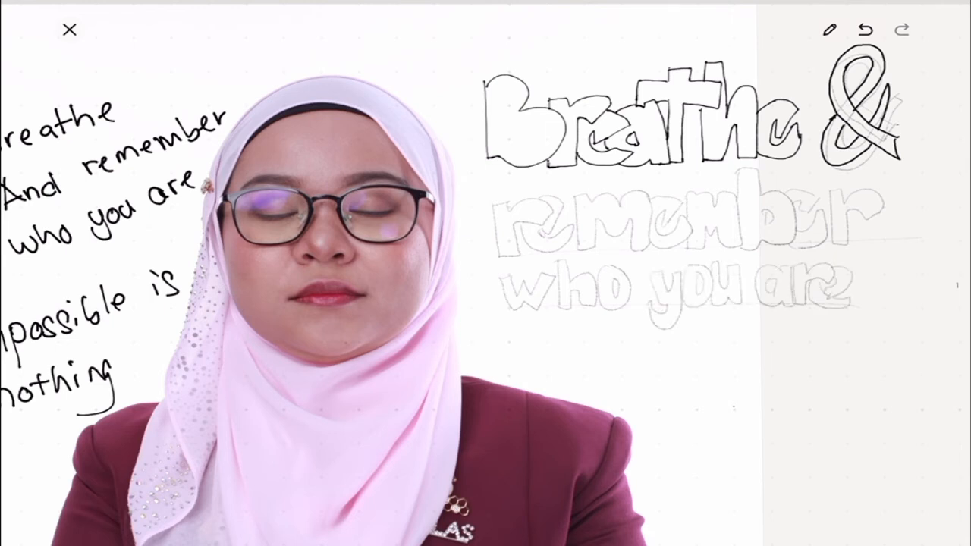